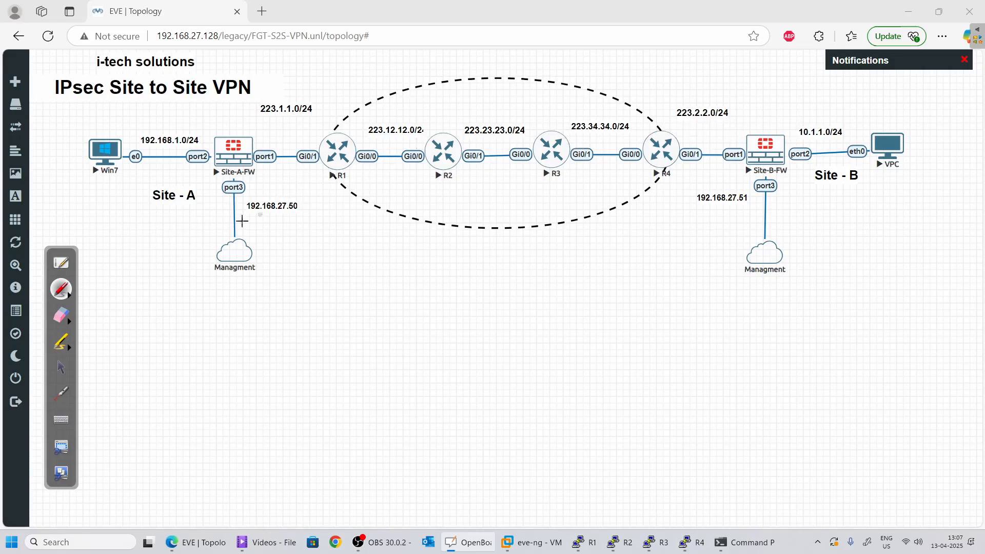
# Tick both site labels and mark Site-A-FW with .1, 254 on port1, and its 192.168.27.50 management link
pyautogui.moveTo(199, 193); pyautogui.dragTo(212, 189)
pyautogui.moveTo(883, 175); pyautogui.dragTo(871, 178)
pyautogui.moveTo(179, 128); pyautogui.dragTo(202, 115)
pyautogui.moveTo(208, 131); pyautogui.dragTo(208, 138)
pyautogui.moveTo(261, 144); pyautogui.dragTo(295, 137)
pyautogui.moveTo(293, 131); pyautogui.dragTo(293, 152)
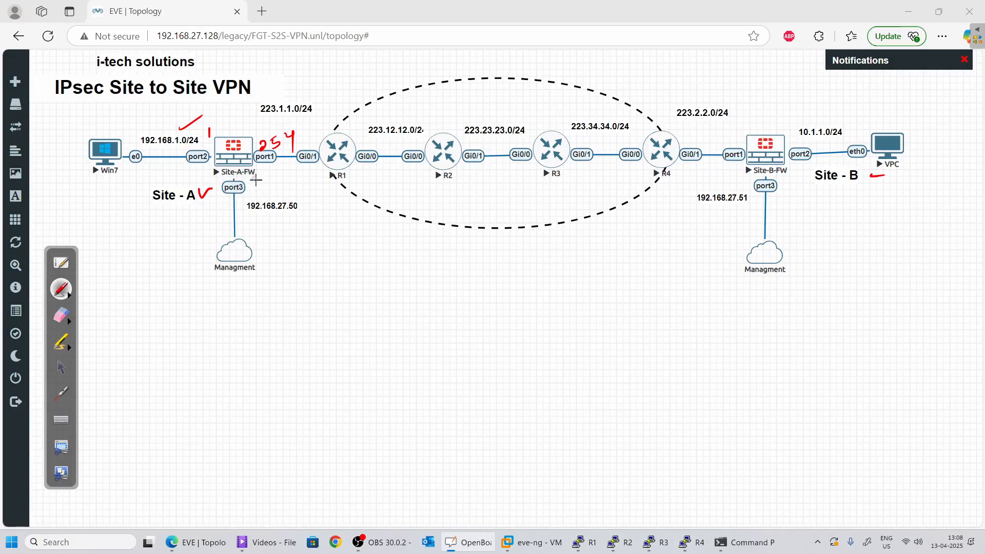
pyautogui.moveTo(253, 183); pyautogui.dragTo(262, 181)
pyautogui.moveTo(305, 206); pyautogui.dragTo(313, 202)
# Mark Site-B-FW with .1 and 254 on port1, and tick its 192.168.27.51 management link
pyautogui.moveTo(791, 138); pyautogui.dragTo(793, 144)
pyautogui.moveTo(709, 139)
pyautogui.mouseDown()
pyautogui.moveTo(737, 141)
pyautogui.moveTo(728, 175)
pyautogui.mouseUp()
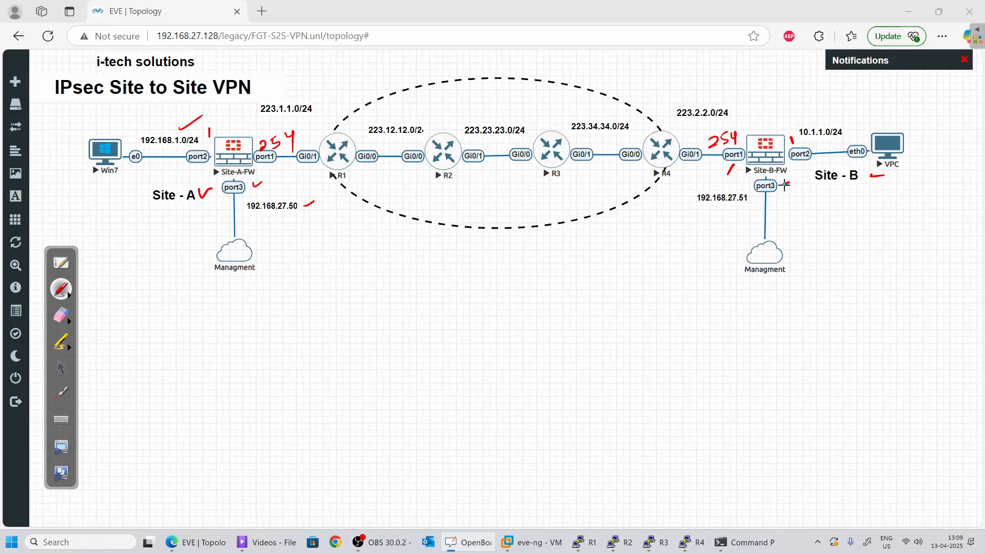
pyautogui.moveTo(785, 184); pyautogui.dragTo(796, 180)
pyautogui.moveTo(751, 199); pyautogui.dragTo(762, 194)
# Open Site-A-FW's console and log in as admin, setting a new password
pyautogui.click(61, 368)
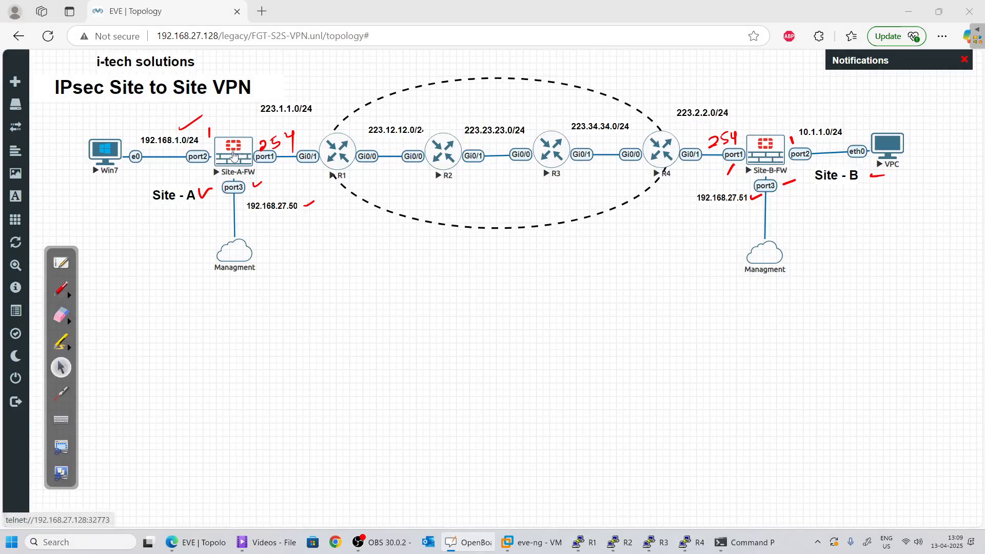
pyautogui.click(236, 151)
pyautogui.click(557, 108)
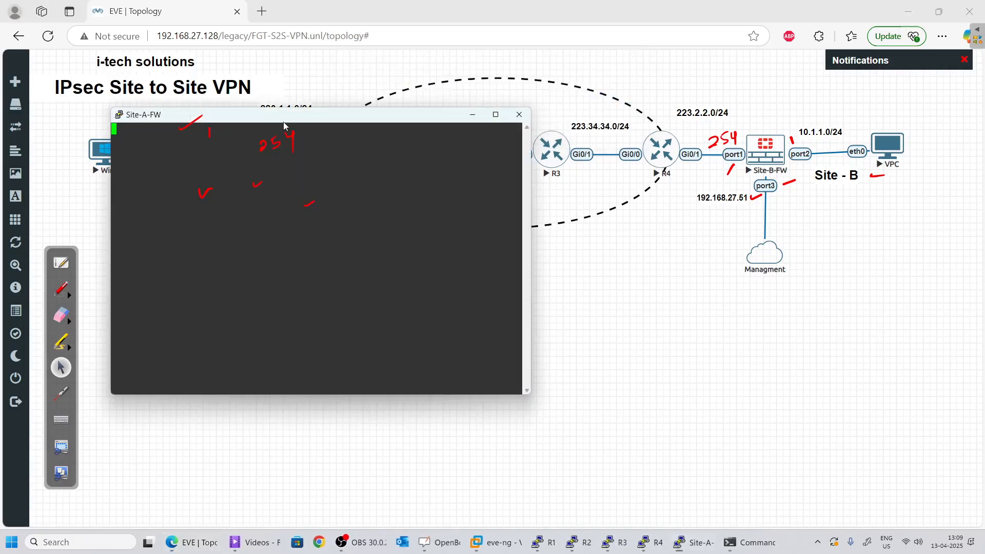
pyautogui.moveTo(305, 119); pyautogui.dragTo(546, 210)
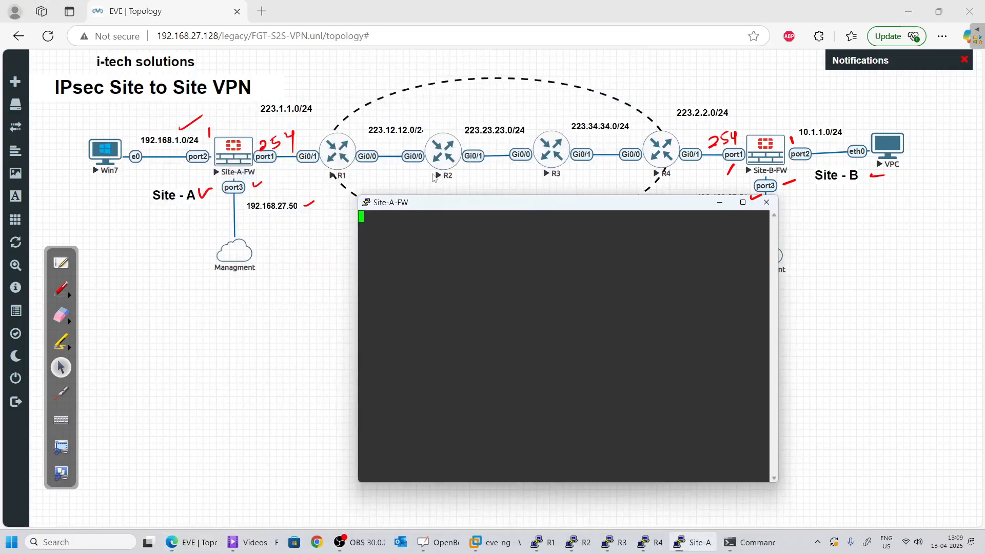
pyautogui.press('Return')
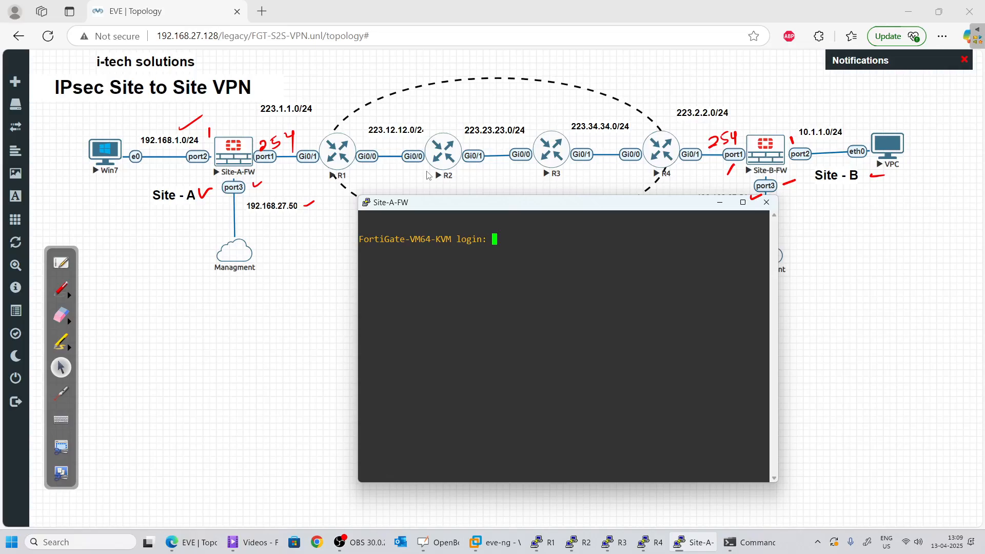
pyautogui.write('admin')
pyautogui.press('Return')
pyautogui.press('Return')
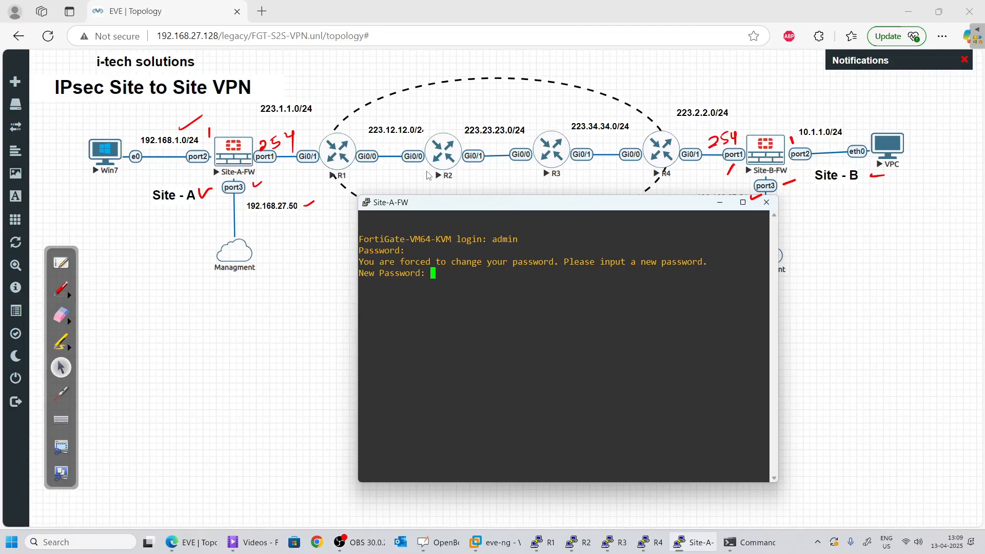
pyautogui.press('Return')
pyautogui.press('Return')
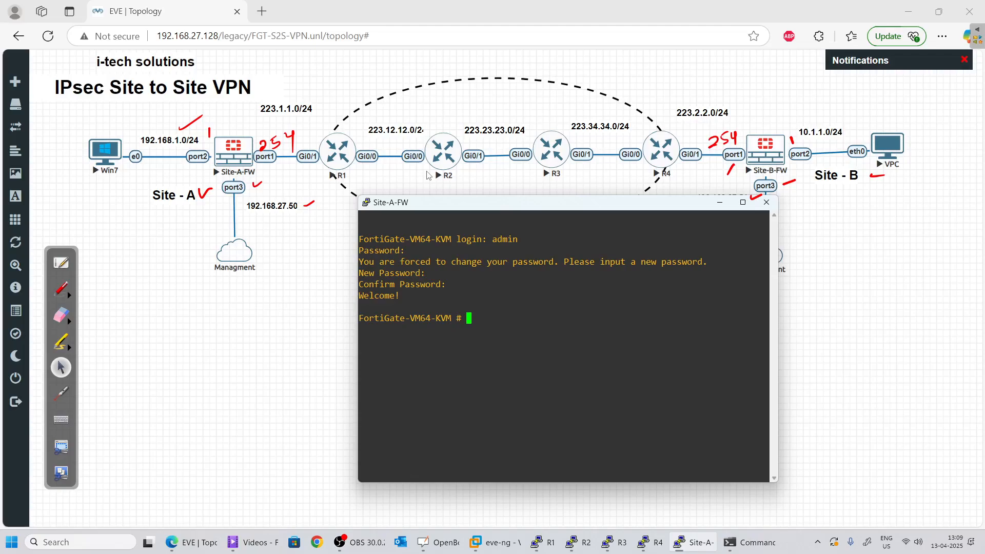
# Run show system interface ? to list the firewall's interfaces
pyautogui.write('show system iter')
pyautogui.press('BackSpace')
pyautogui.press('BackSpace')
pyautogui.press('BackSpace')
pyautogui.write('nterface')
pyautogui.press('?')
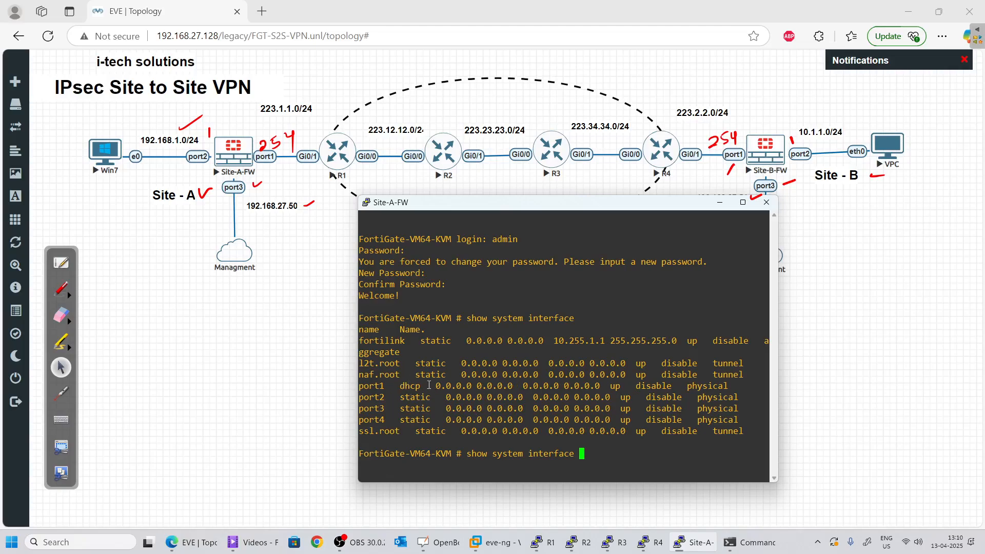
# Enter config system interface and start editing port3
pyautogui.doubleClick(412, 386)
pyautogui.click(416, 402)
pyautogui.press('BackSpace')
pyautogui.press('BackSpace')
pyautogui.press('BackSpace')
pyautogui.press('BackSpace')
pyautogui.press('BackSpace')
pyautogui.press('BackSpace')
pyautogui.press('BackSpace')
pyautogui.press('BackSpace')
pyautogui.press('BackSpace')
pyautogui.press('BackSpace')
pyautogui.press('BackSpace')
pyautogui.press('BackSpace')
pyautogui.press('BackSpace')
pyautogui.press('BackSpace')
pyautogui.press('BackSpace')
pyautogui.press('BackSpace')
pyautogui.press('BackSpace')
pyautogui.press('BackSpace')
pyautogui.press('BackSpace')
pyautogui.press('BackSpace')
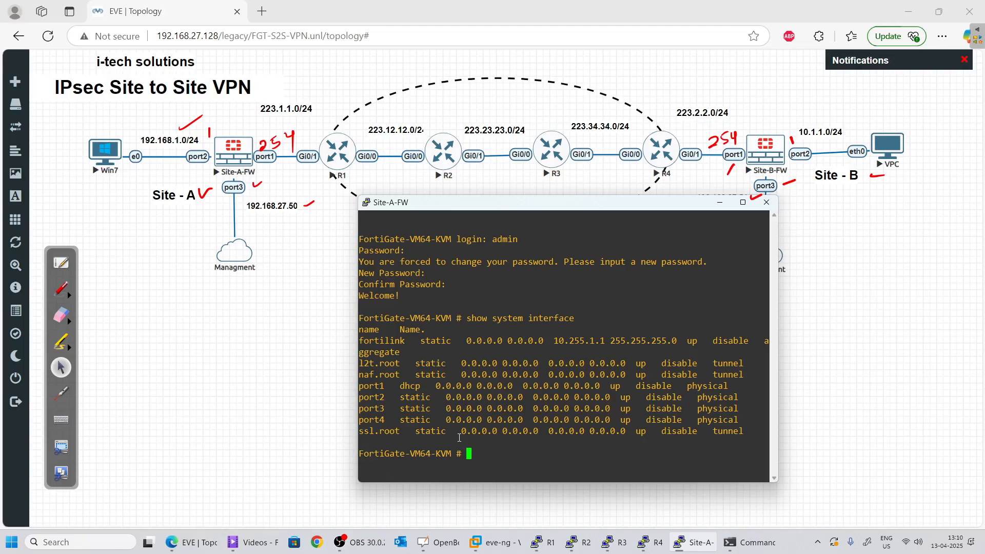
pyautogui.write('config system interface')
pyautogui.press('Return')
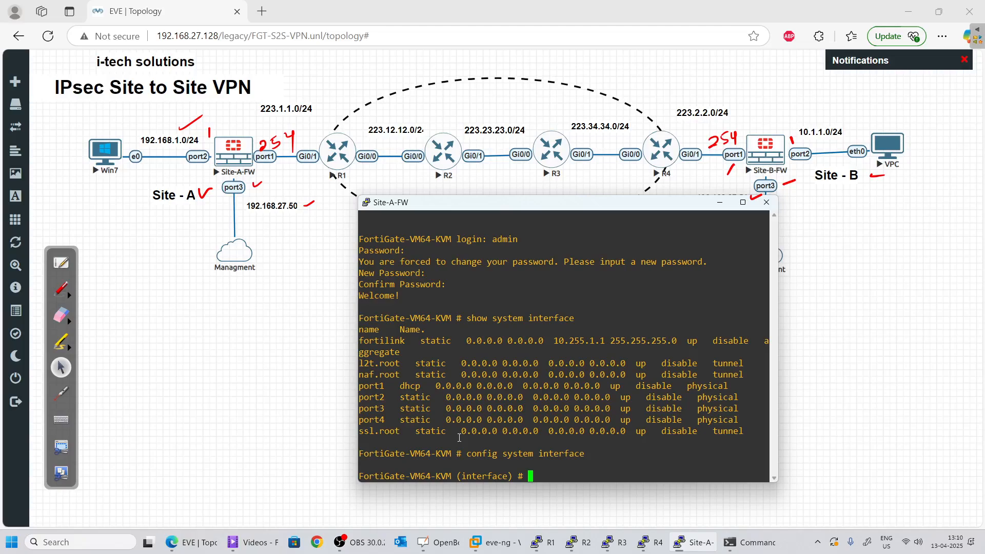
pyautogui.write('por')
pyautogui.press('BackSpace')
pyautogui.press('BackSpace')
pyautogui.press('BackSpace')
pyautogui.write('edit port3')
pyautogui.press('Return')
# Set port3 to 192.168.27.50/24 with allowaccess ping http, then end
pyautogui.write('set ip ')
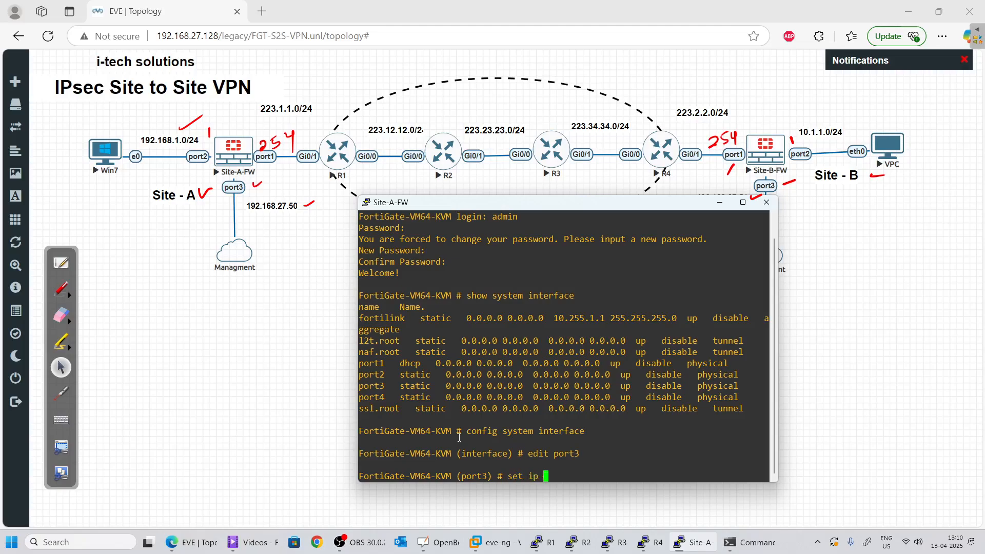
pyautogui.write('192.168.')
pyautogui.write('27.50')
pyautogui.write('/s')
pyautogui.write('4')
pyautogui.press('Return')
pyautogui.write('set ')
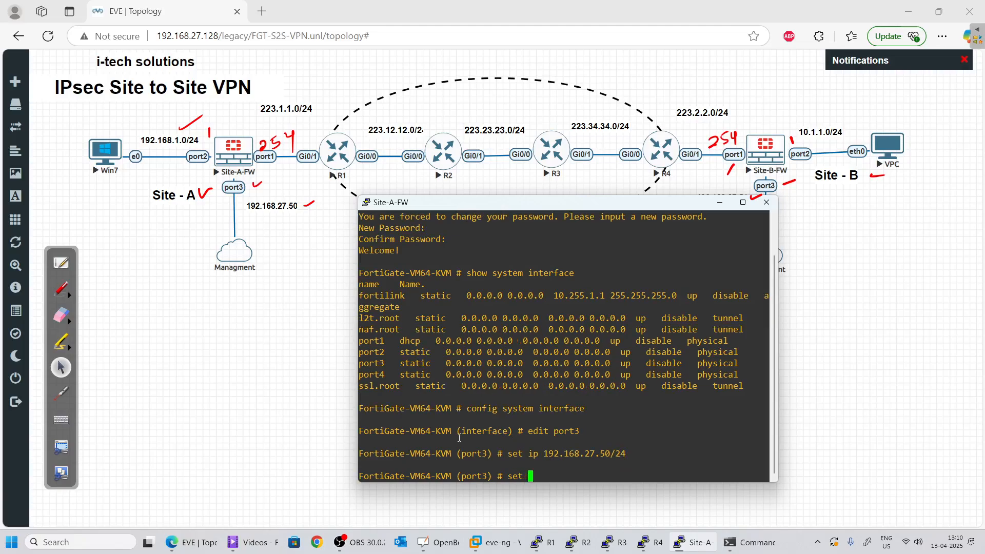
pyautogui.write('allow')
pyautogui.press('Tab')
pyautogui.write('ping http')
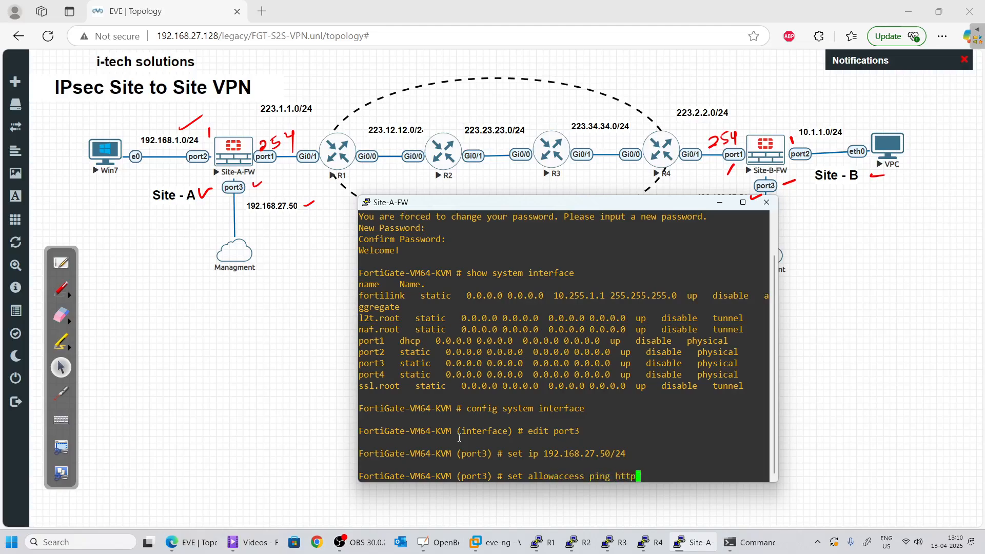
pyautogui.press('Return')
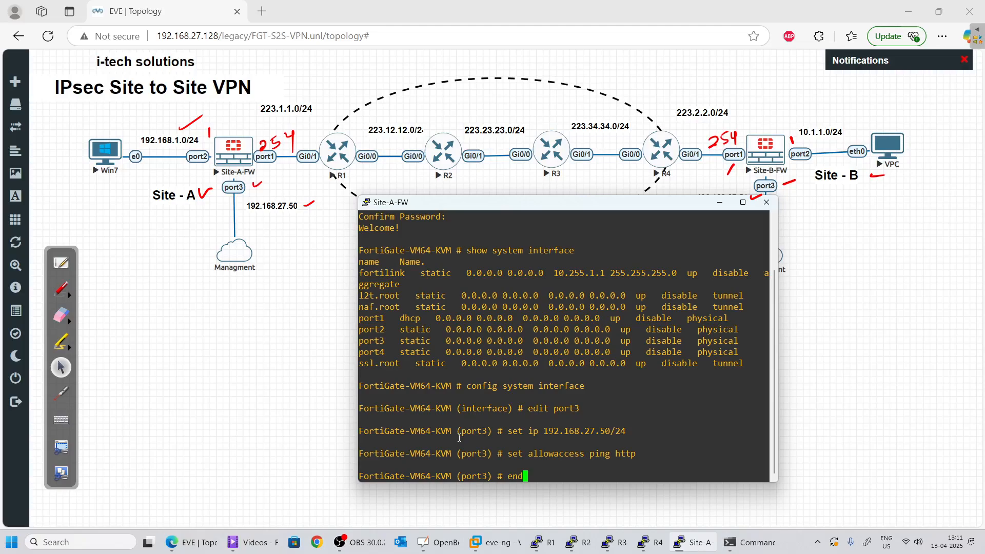
pyautogui.press('Return')
pyautogui.press('Return')
pyautogui.press('Return')
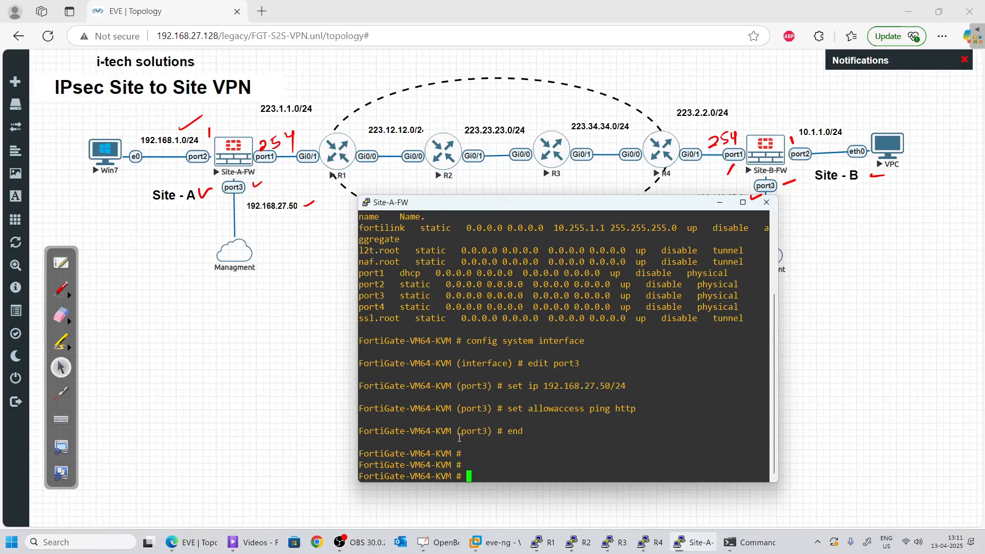
# Run show system interface and page through, checking port3 at 192.168.27.50 255.255.255.0
pyautogui.write('show system interface')
pyautogui.press('Return')
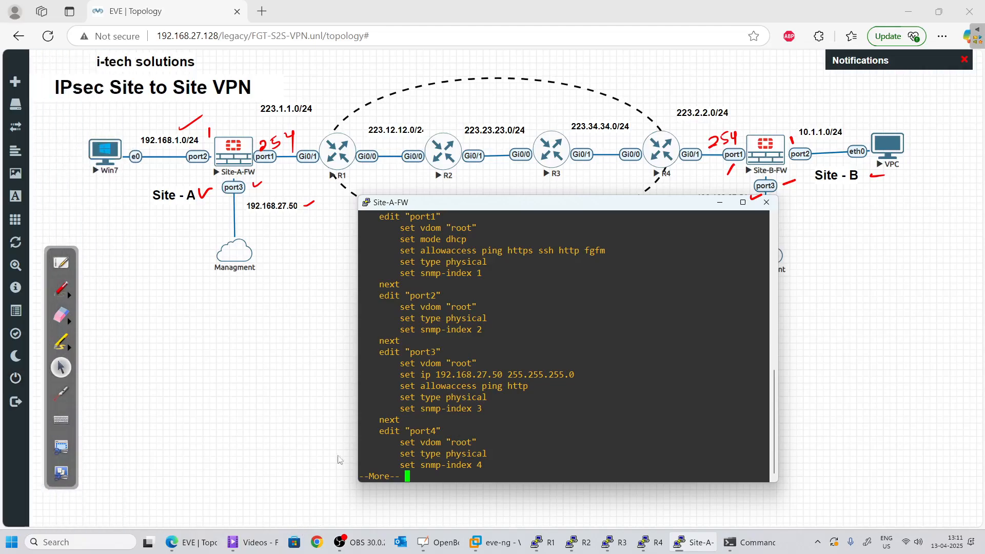
pyautogui.moveTo(411, 349); pyautogui.dragTo(589, 370)
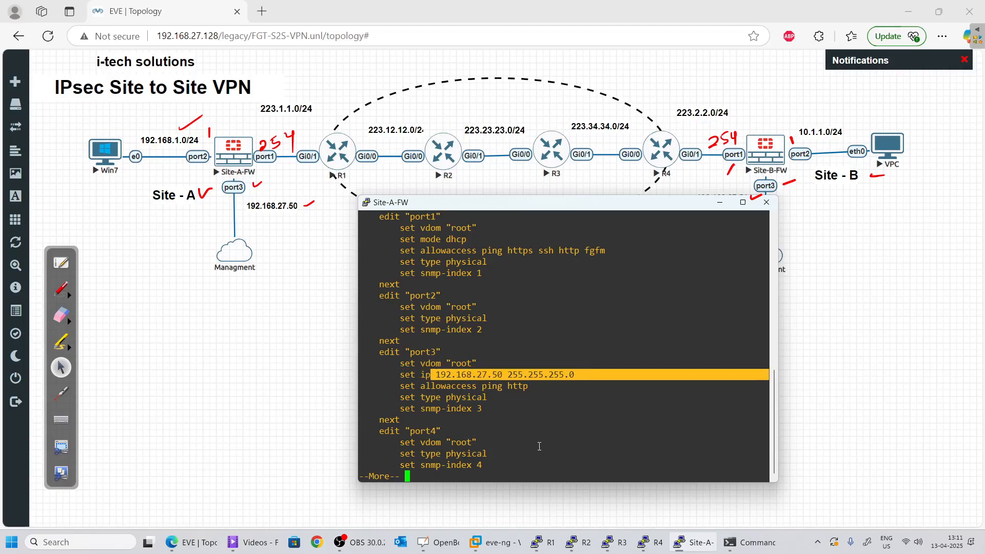
pyautogui.press('Return')
pyautogui.press('Return')
pyautogui.press('Return')
pyautogui.press('Return')
pyautogui.press('Return')
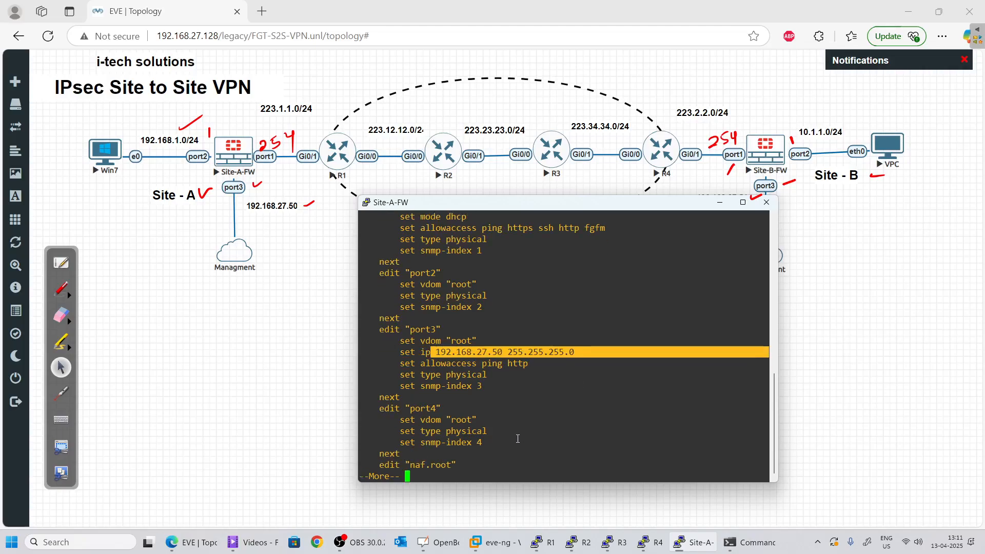
pyautogui.press('Right')
pyautogui.press('Return')
pyautogui.press('Return')
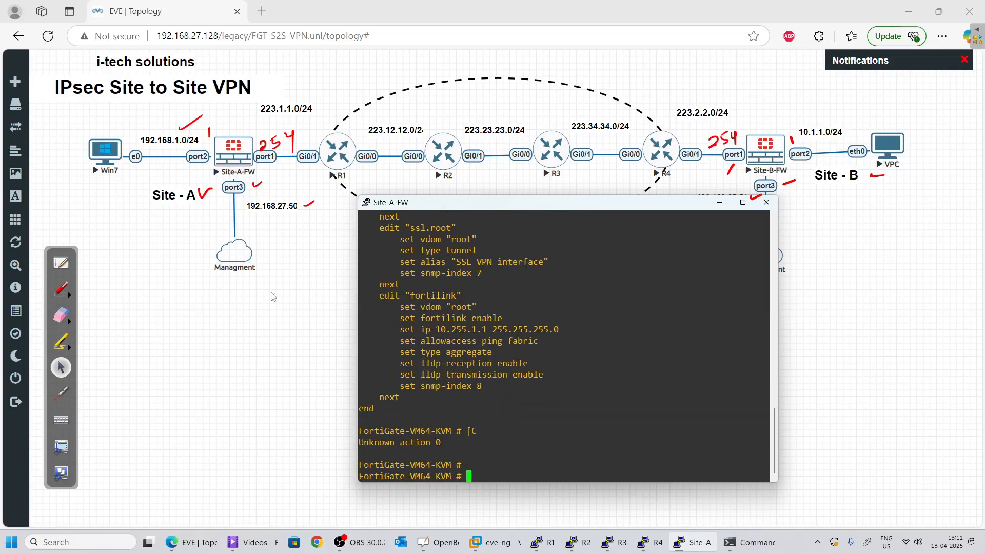
# Load 192.168.27.50 in a new browser tab and erase all red annotations
pyautogui.click(260, 11)
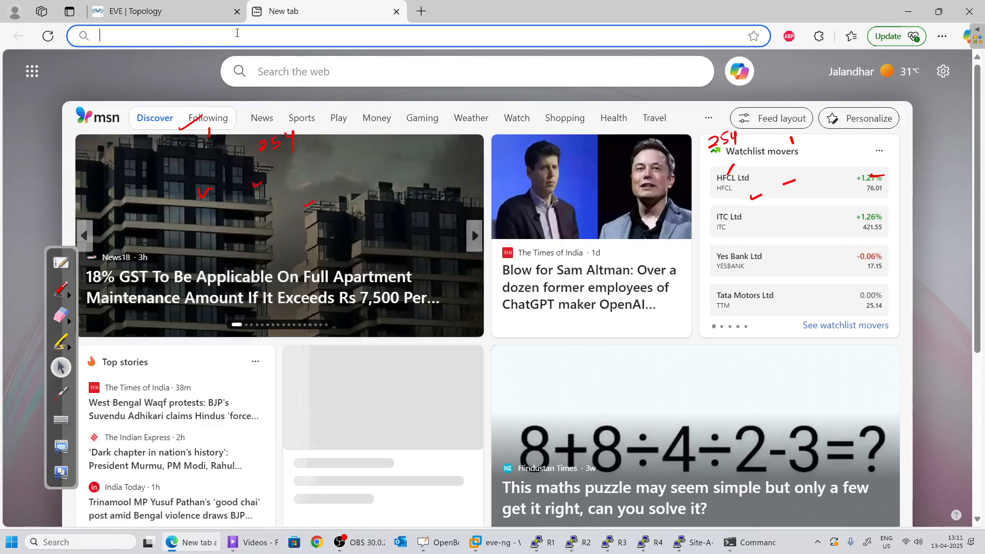
pyautogui.write('19')
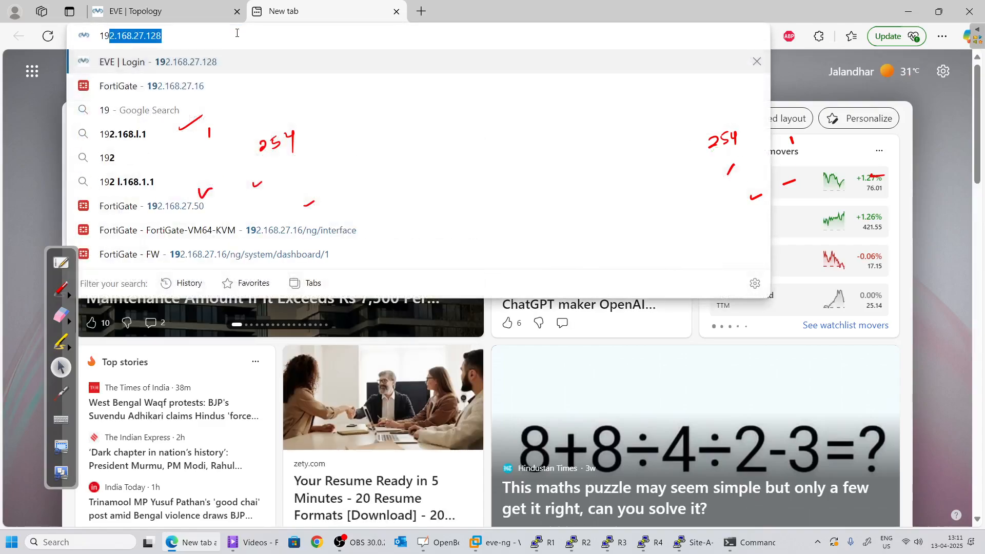
pyautogui.write('2.168.')
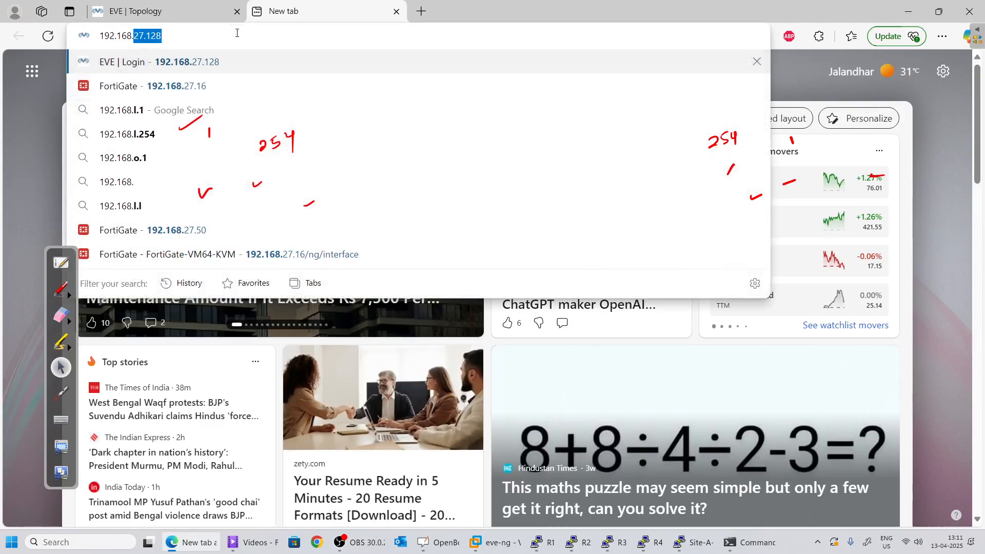
pyautogui.write('27.50')
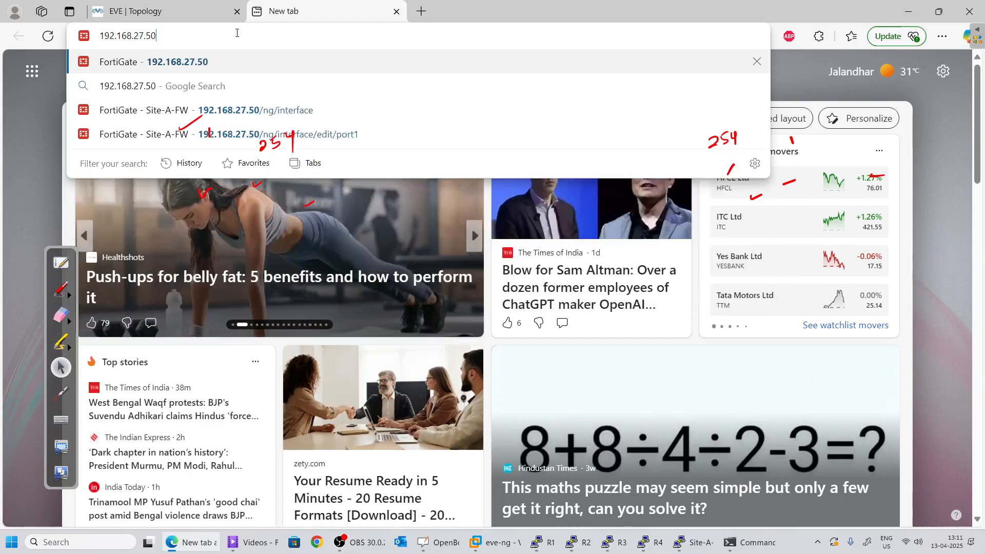
pyautogui.press('Return')
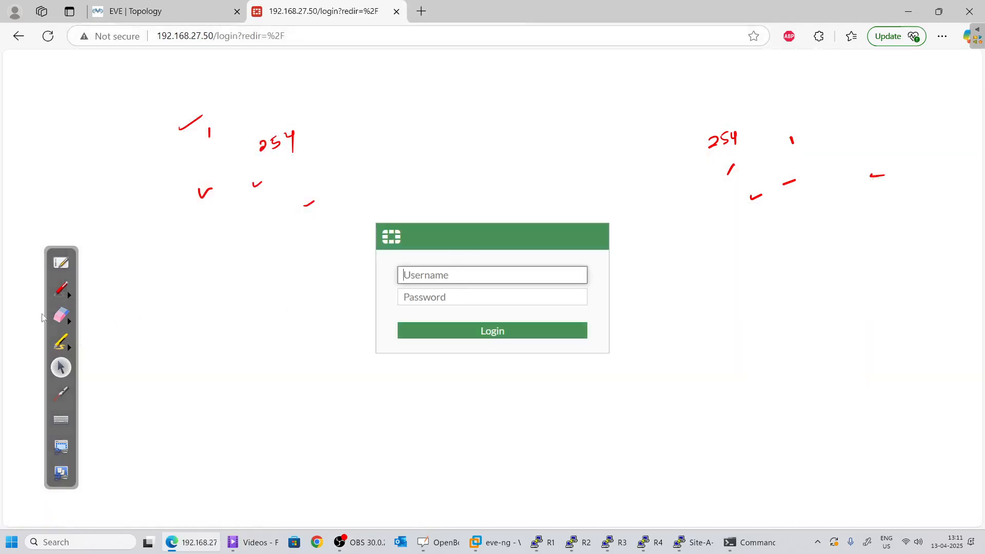
pyautogui.click(73, 321)
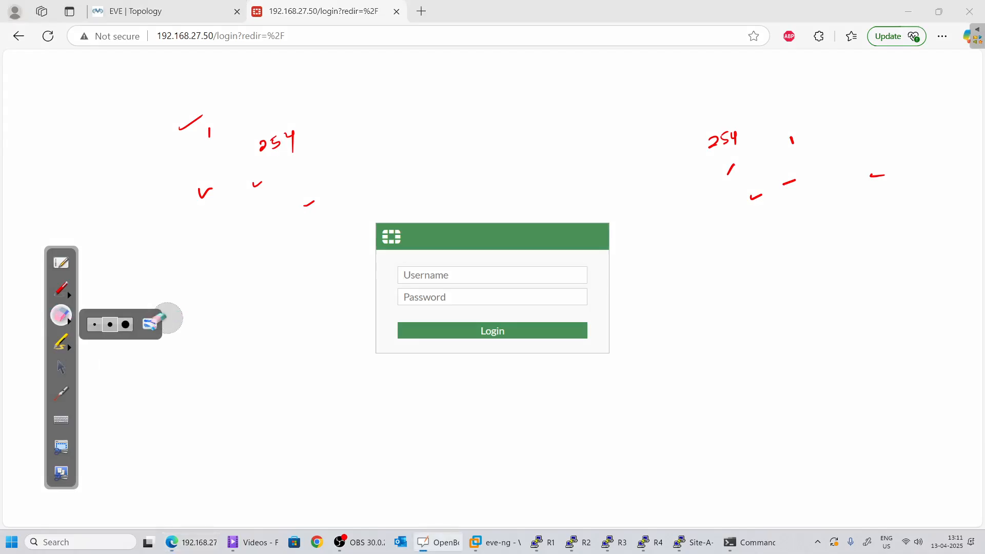
pyautogui.click(156, 322)
pyautogui.click(60, 367)
# Log in to the FortiGate web interface with the admin username and password
pyautogui.click(437, 278)
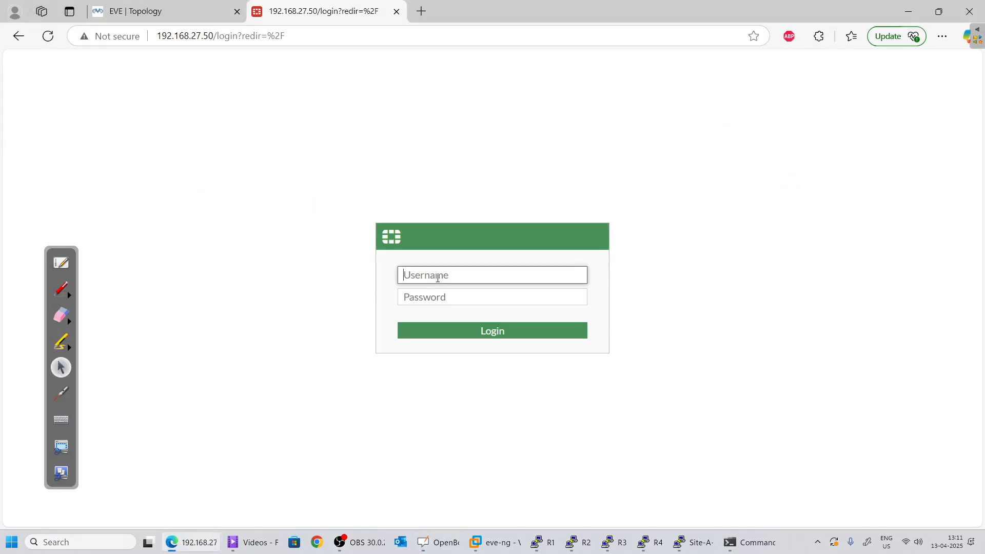
pyautogui.write('admin')
pyautogui.press('Tab')
pyautogui.write('ad')
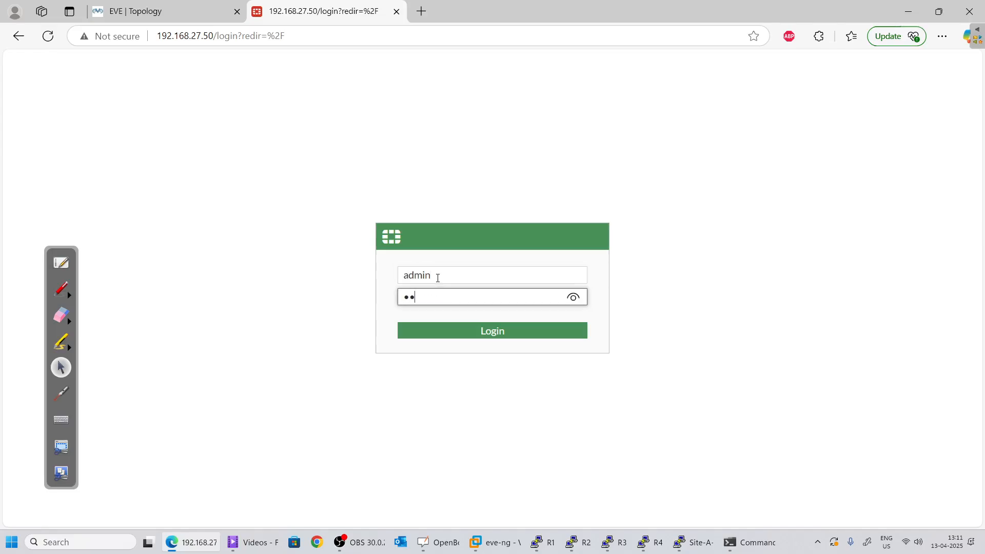
pyautogui.write('min')
pyautogui.press('Return')
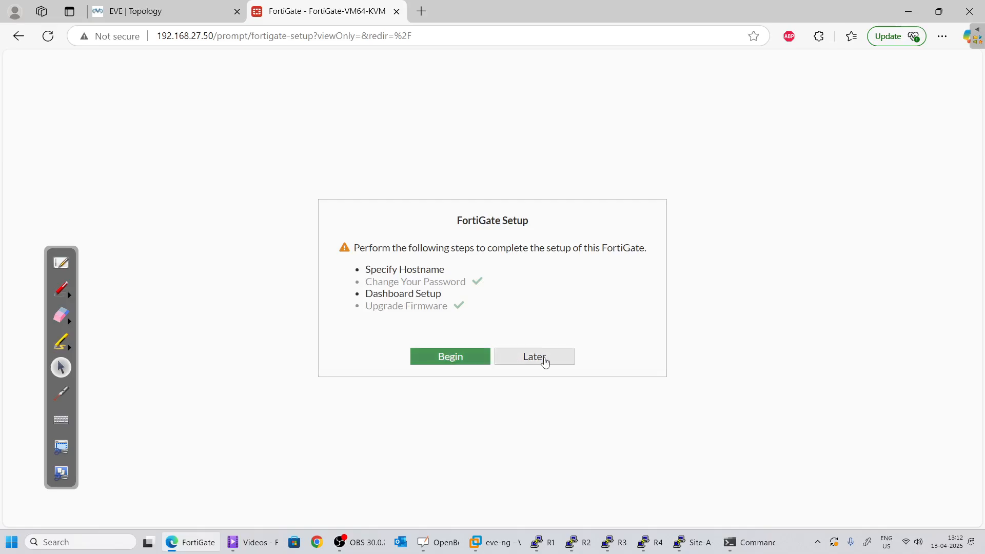
# Postpone FortiGate Setup, dismiss the FortiOS 7.0 overview, and expand the System menu
pyautogui.click(544, 362)
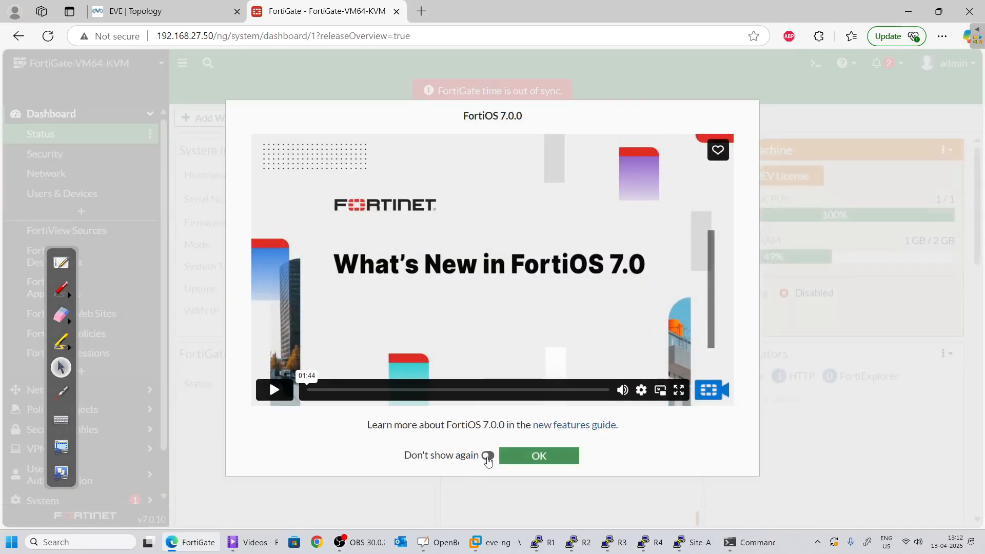
pyautogui.click(487, 455)
pyautogui.click(547, 456)
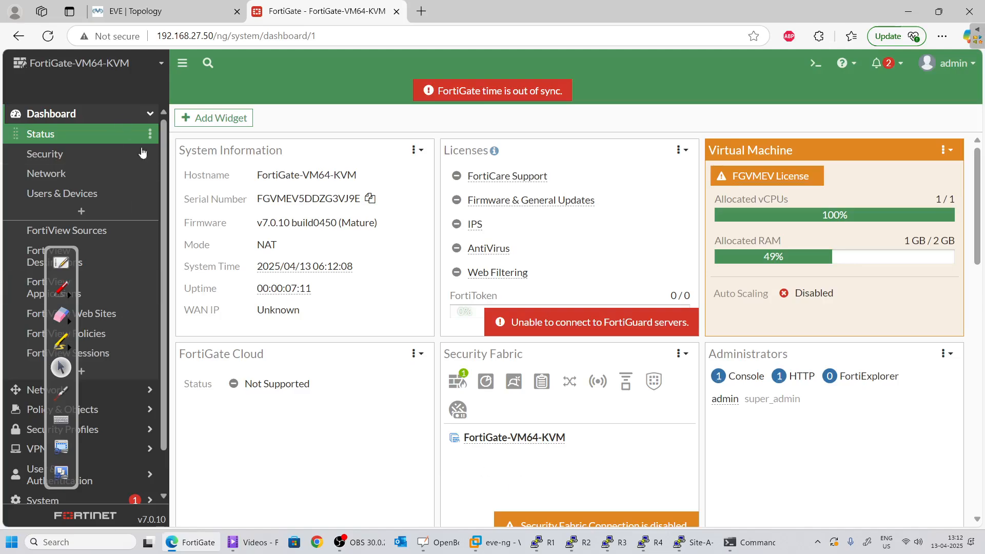
pyautogui.scroll(-1, 154, 267)
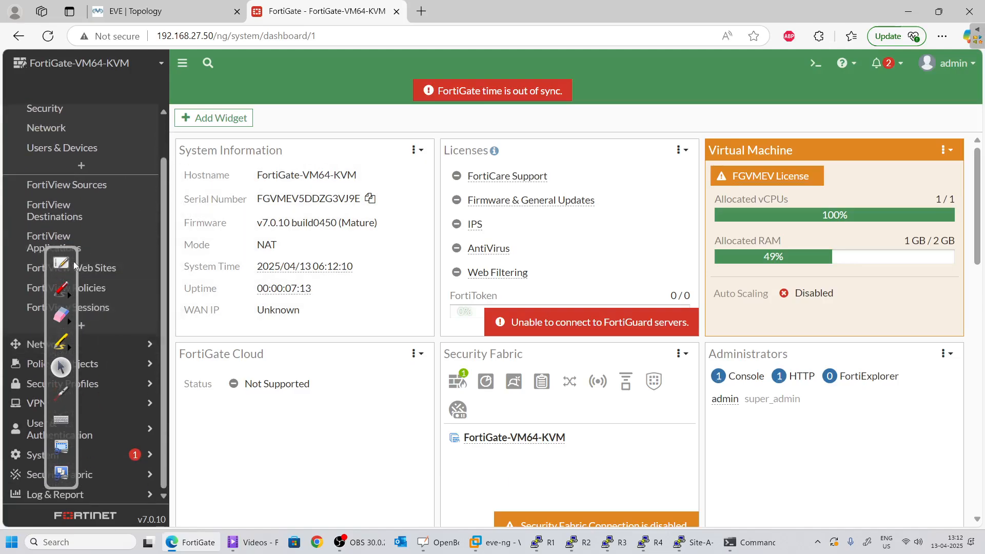
pyautogui.moveTo(74, 280); pyautogui.dragTo(945, 353)
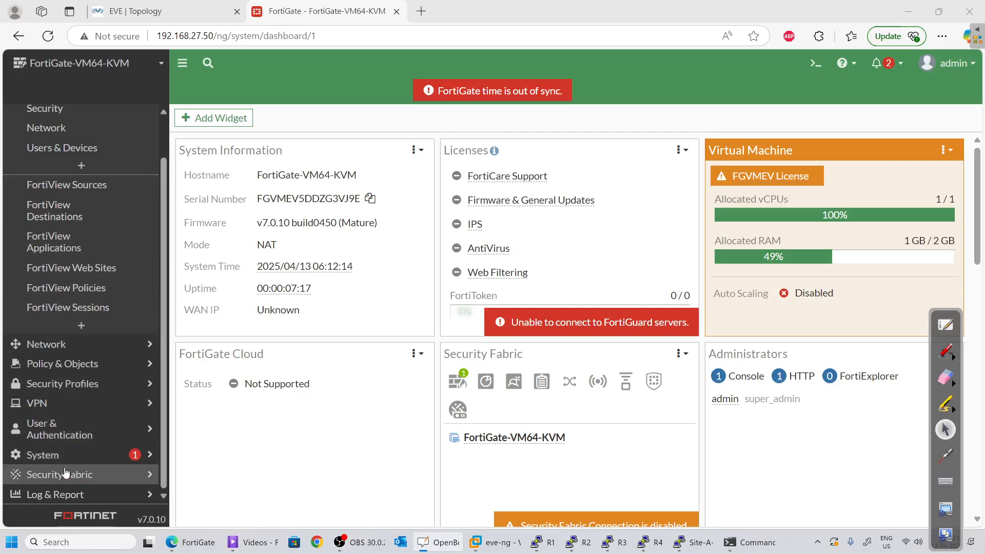
pyautogui.click(64, 462)
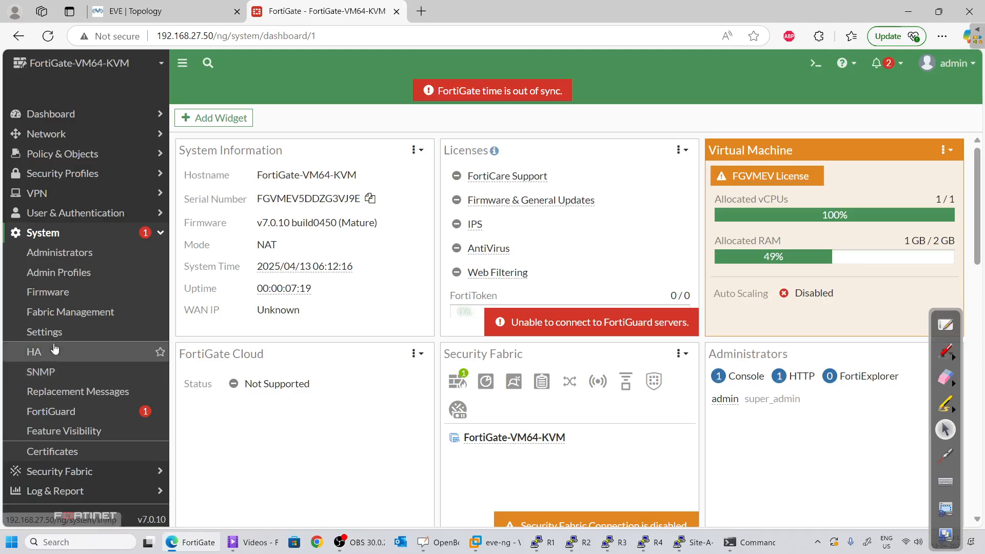
# Set the host name to Site-A-FW in System Settings and apply it
pyautogui.click(88, 334)
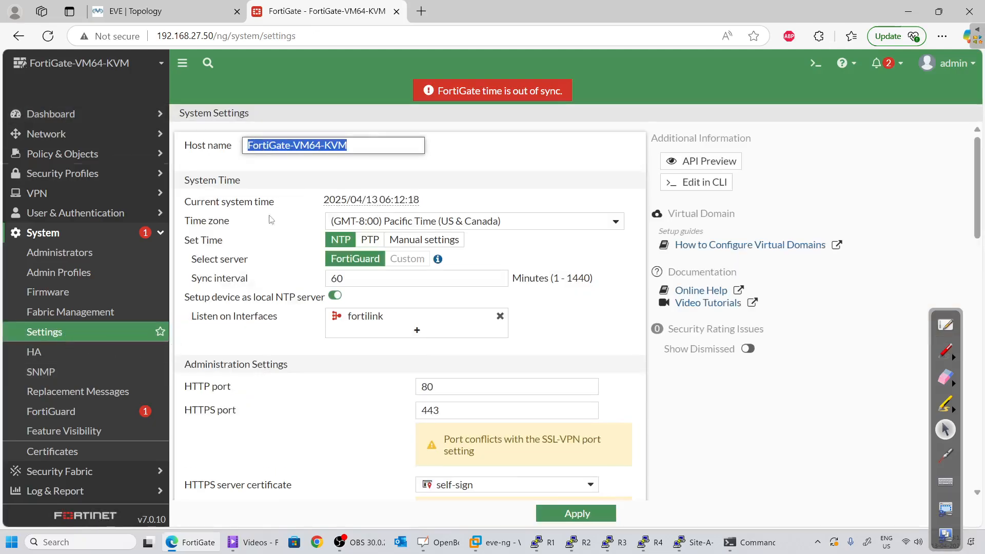
pyautogui.write('s')
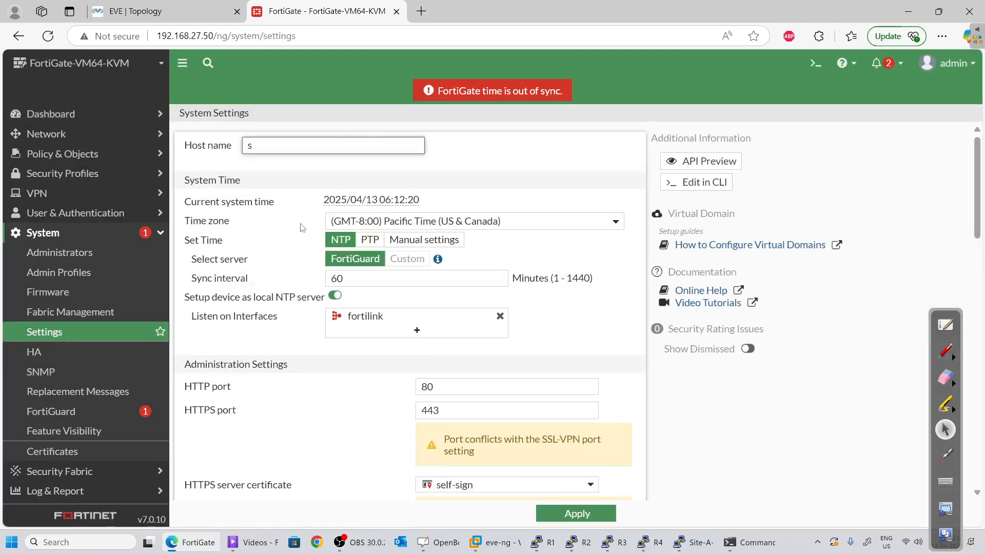
pyautogui.press('BackSpace')
pyautogui.write('Site-A-FW')
pyautogui.scroll(-4, 310, 269)
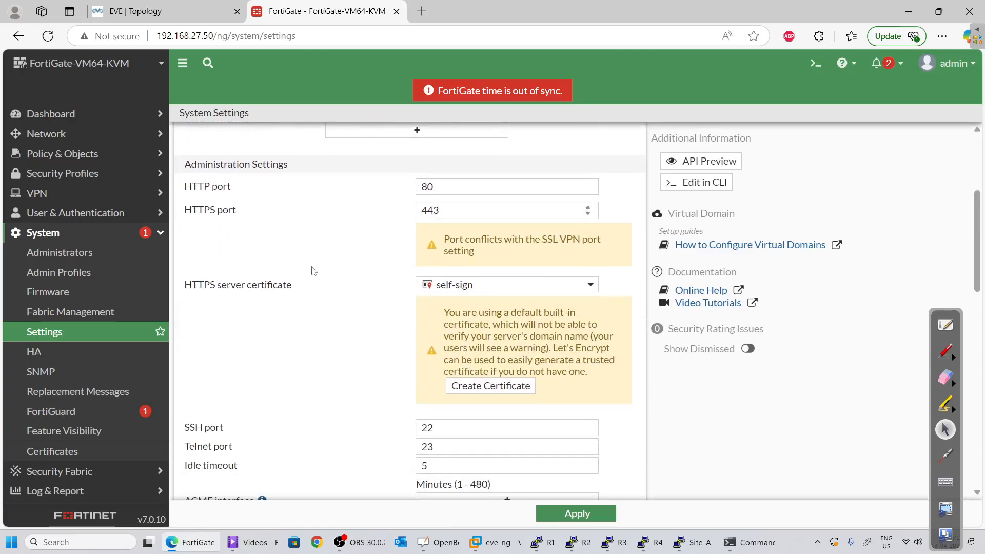
pyautogui.scroll(-3, 337, 295)
pyautogui.doubleClick(434, 332)
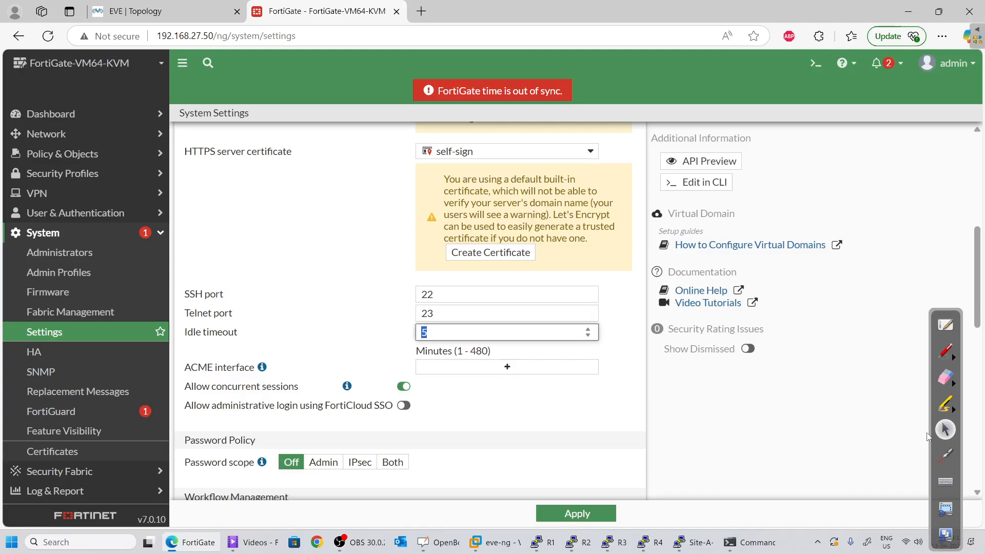
pyautogui.scroll(-5, 872, 359)
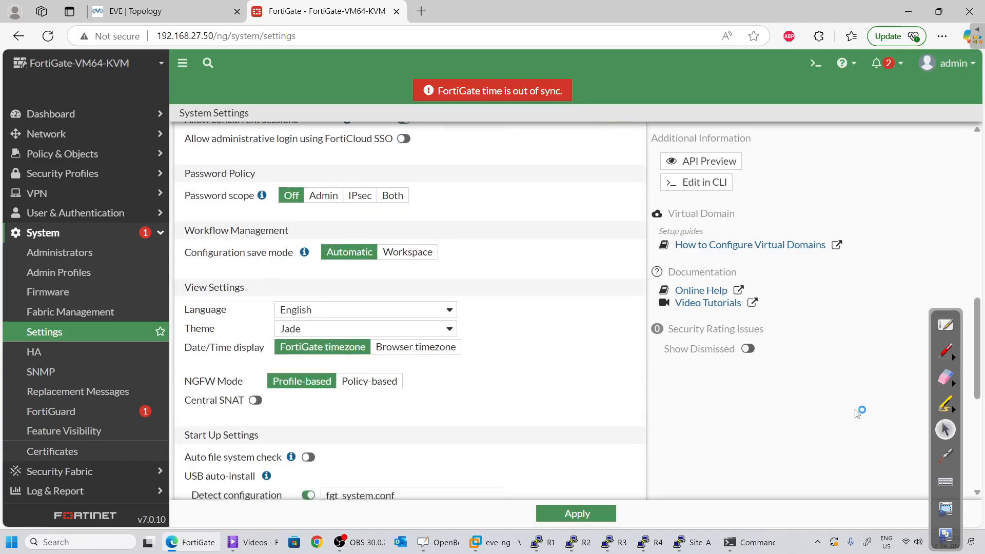
pyautogui.scroll(-3, 336, 409)
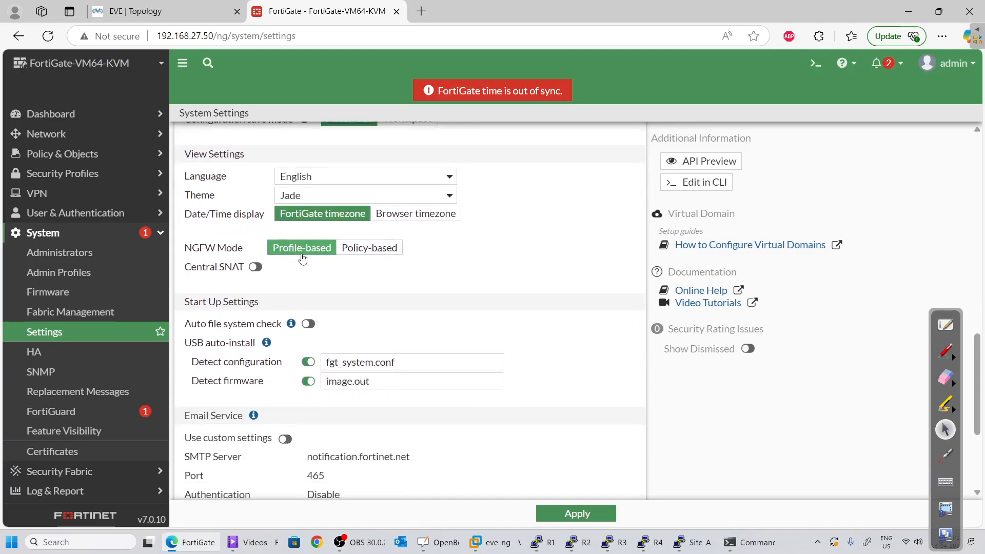
pyautogui.scroll(-4, 349, 279)
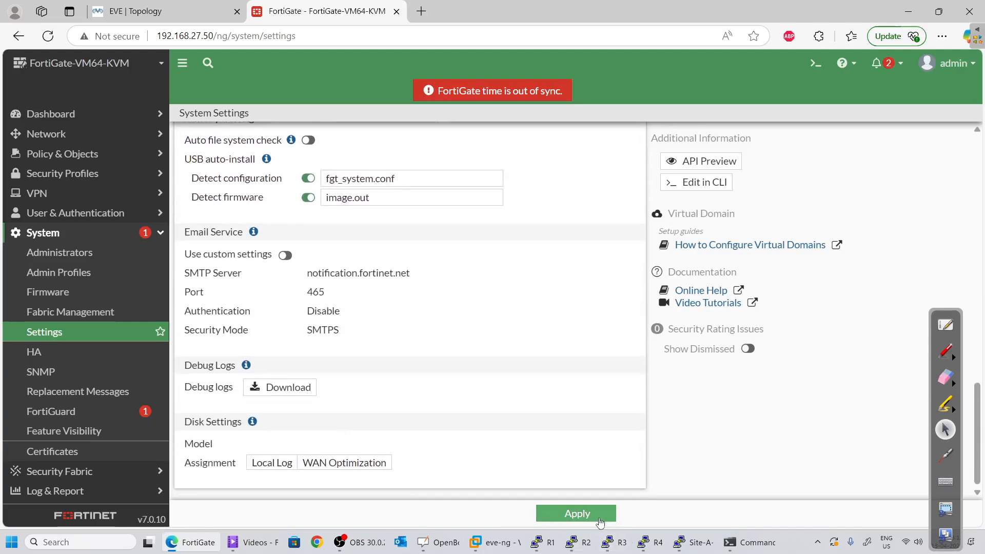
pyautogui.click(577, 513)
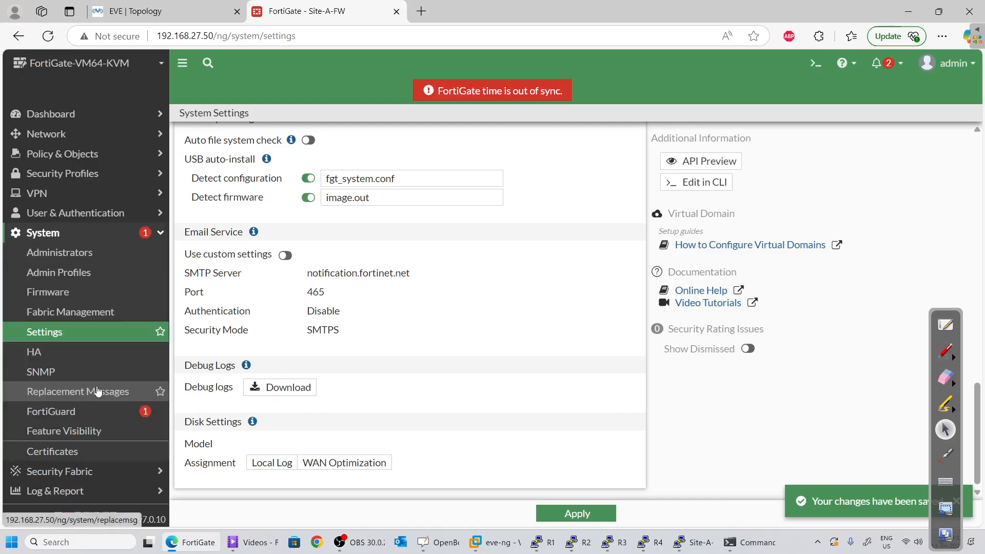
# Go to Network > Interfaces
pyautogui.click(66, 134)
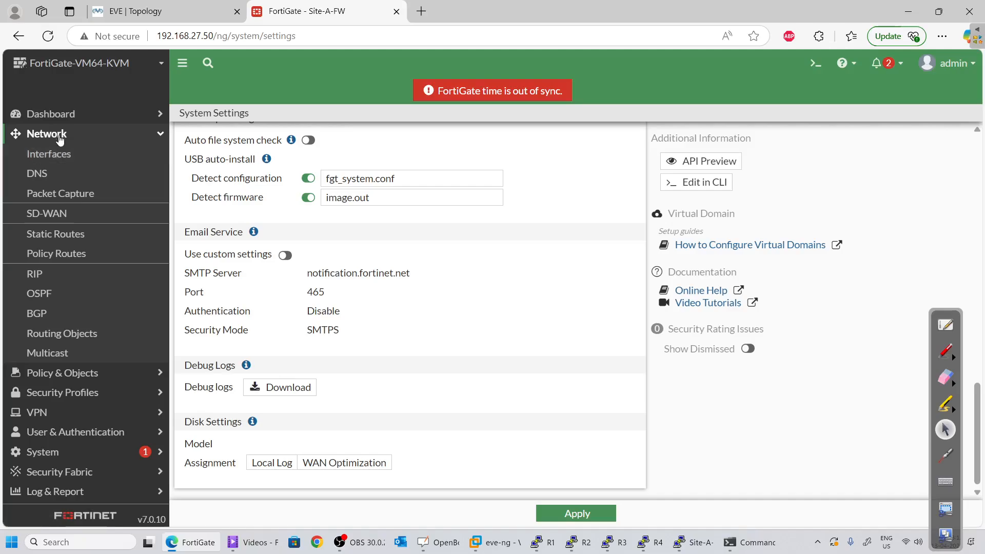
pyautogui.click(59, 135)
pyautogui.click(51, 133)
pyautogui.click(55, 154)
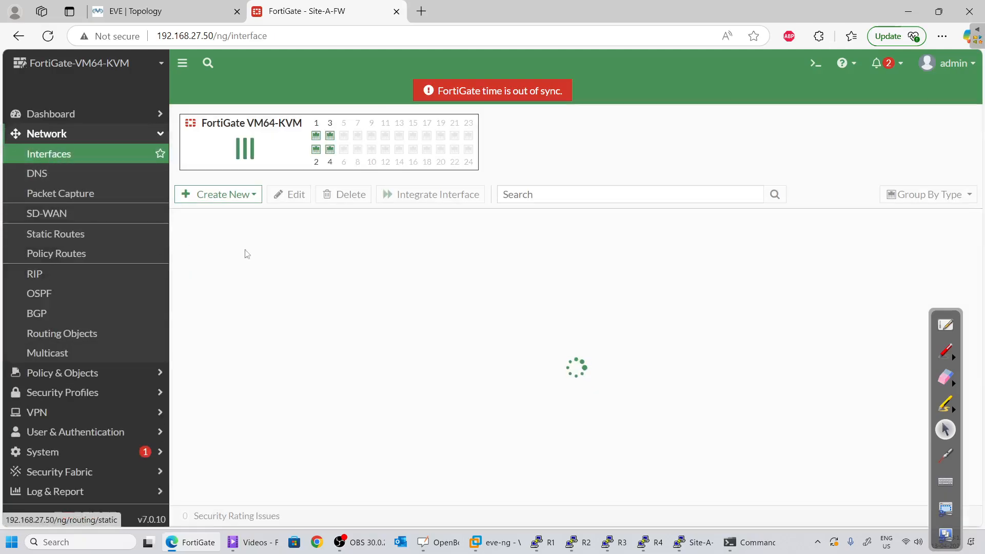
# Open port1 for editing and give it the alias outside
pyautogui.click(249, 343)
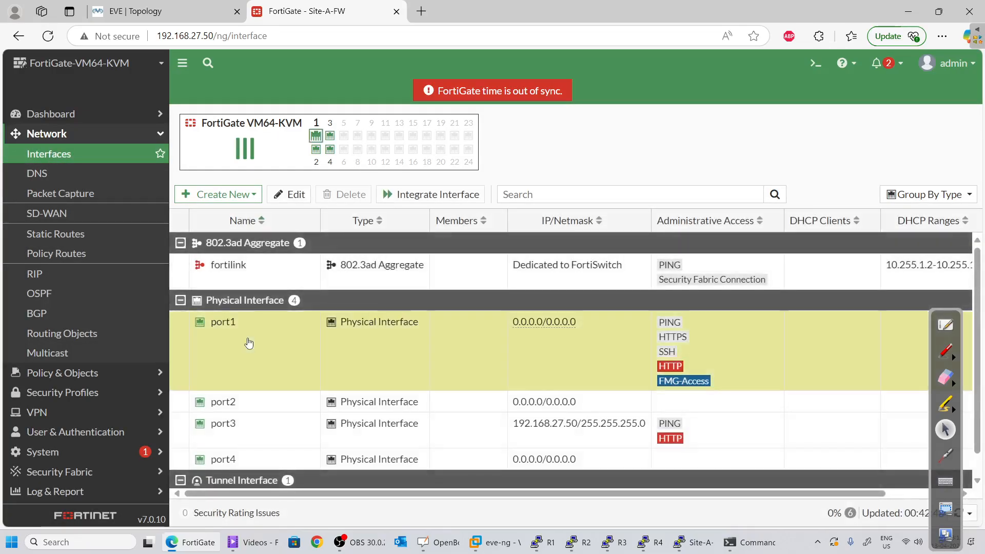
pyautogui.click(154, 11)
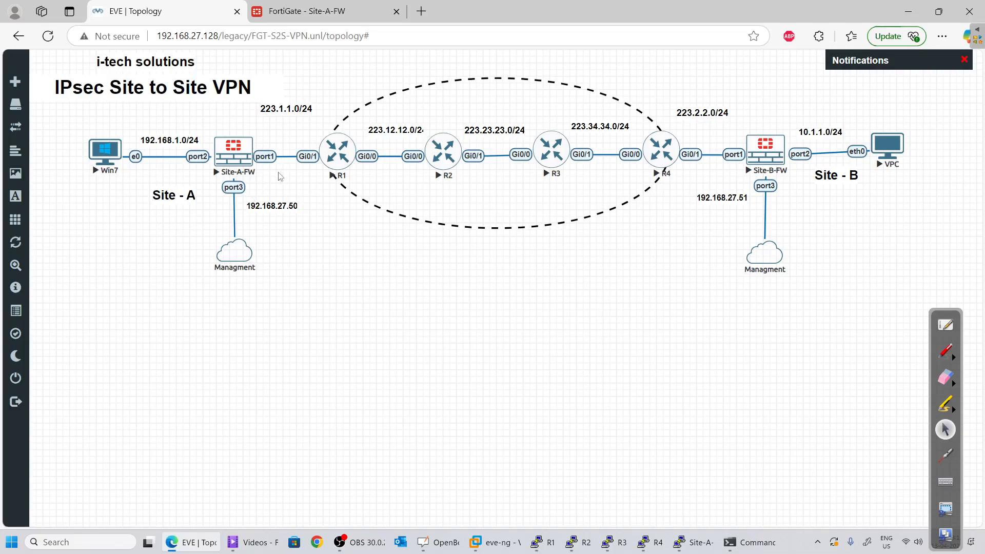
pyautogui.click(306, 11)
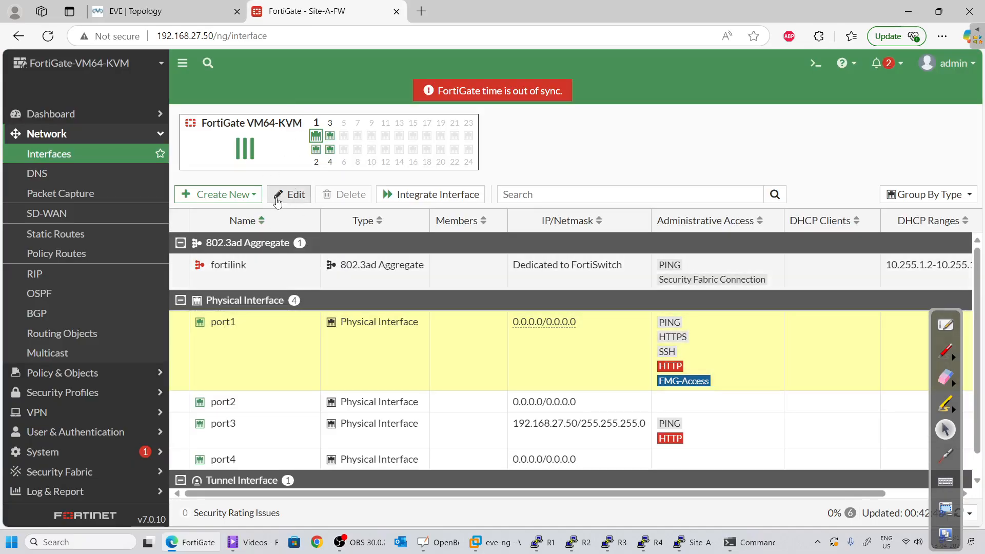
pyautogui.click(277, 201)
pyautogui.click(286, 160)
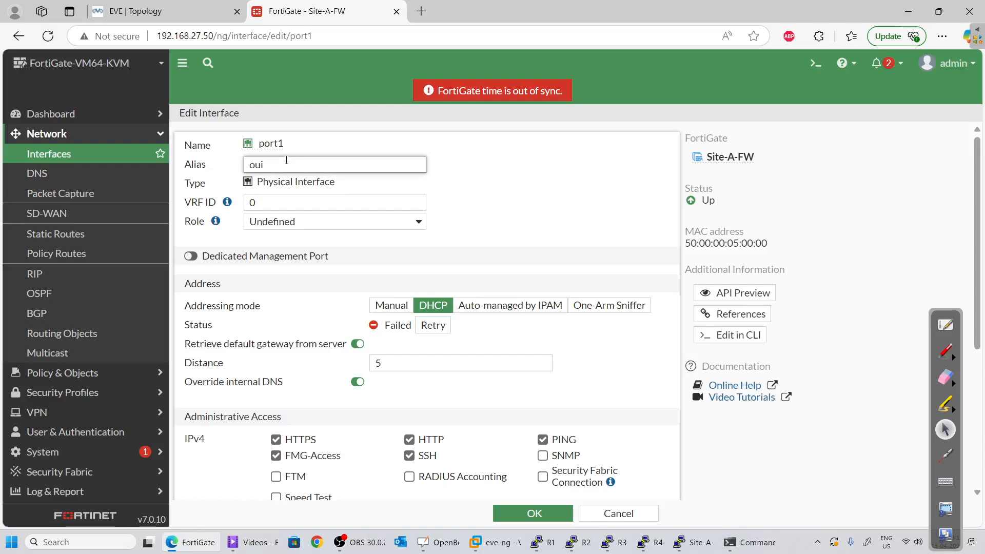
pyautogui.write('outside')
# Switch port1 to manual addressing with IP/Netmask 223.1.1.254/24
pyautogui.scroll(-3, 247, 295)
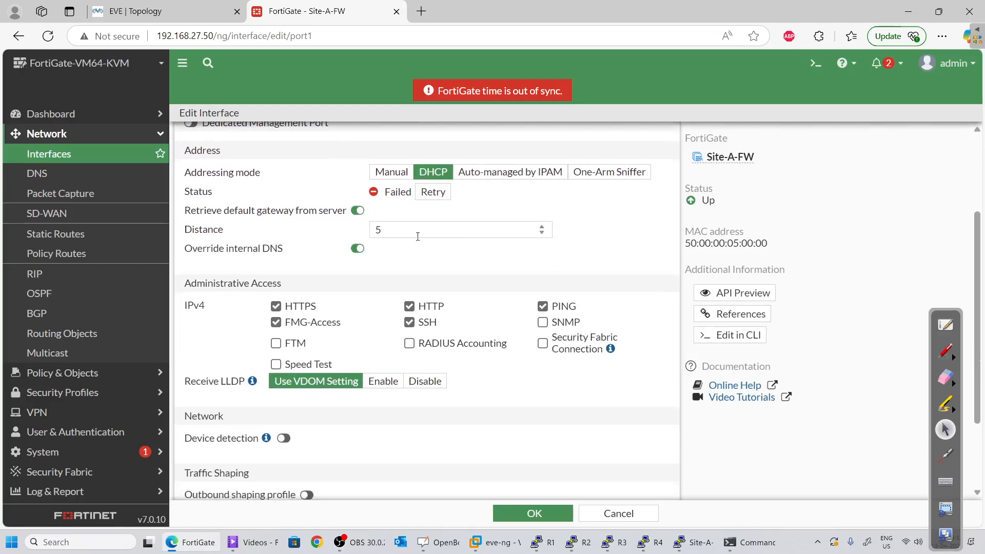
pyautogui.click(391, 174)
pyautogui.click(336, 200)
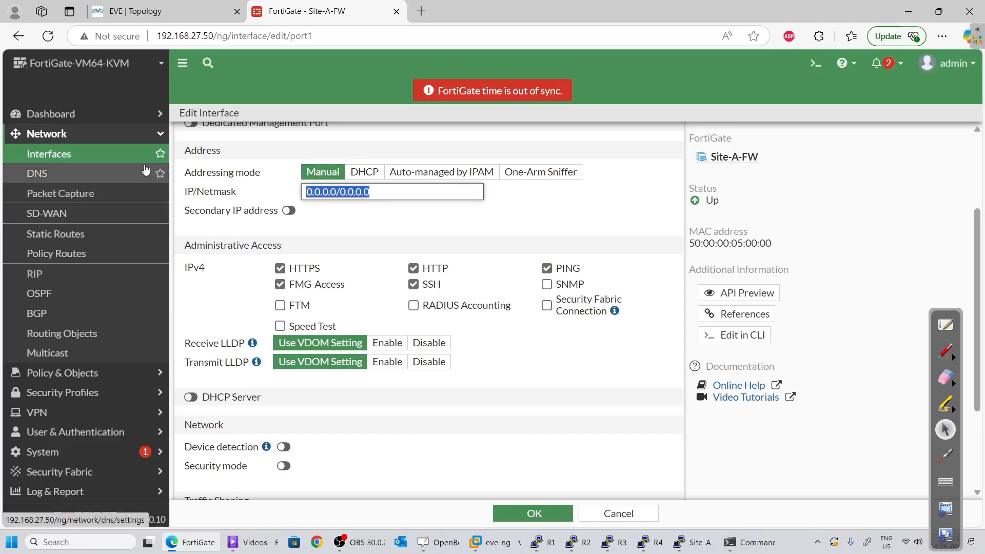
pyautogui.press('BackSpace')
pyautogui.hotkey('alt', 'Tab')
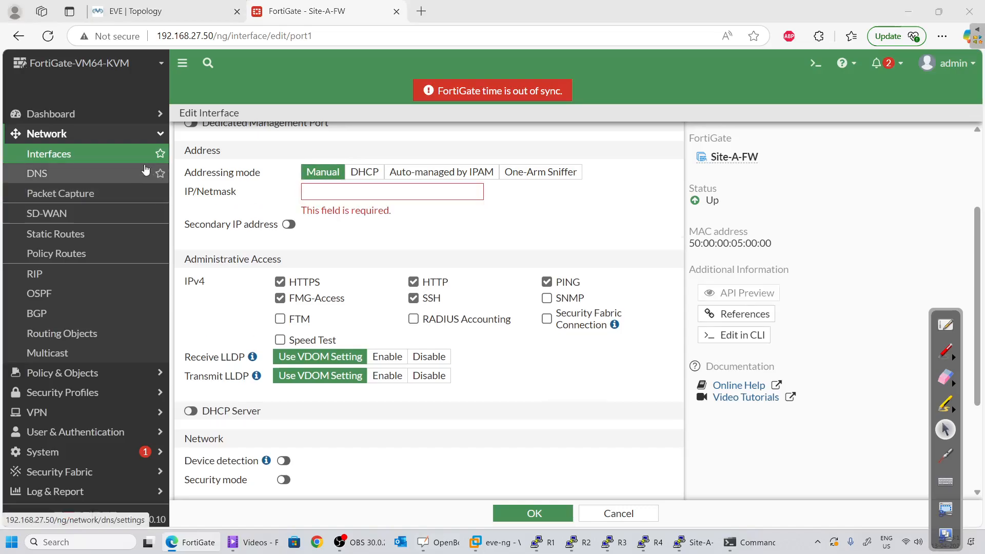
pyautogui.hotkey('alt', 'Tab')
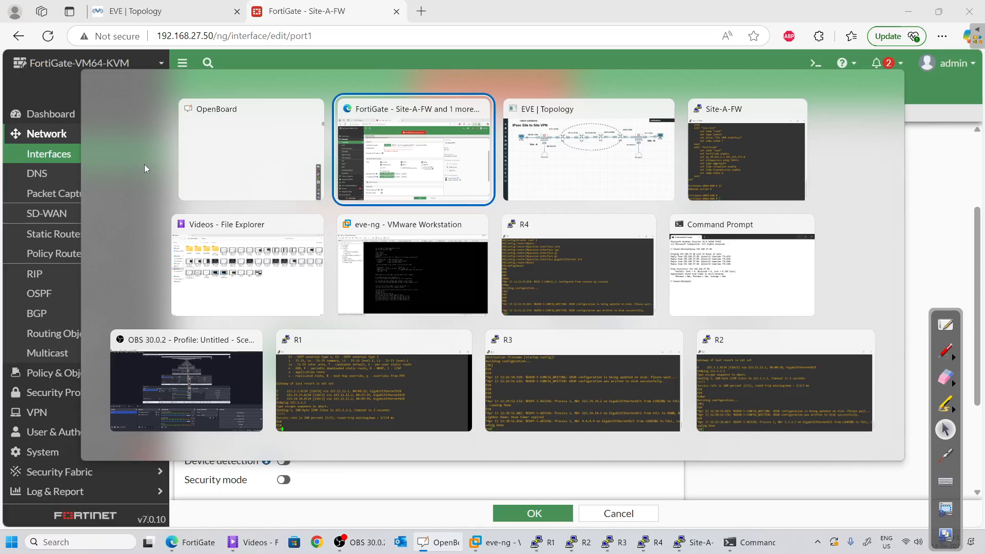
pyautogui.hotkey('alt', 'Tab')
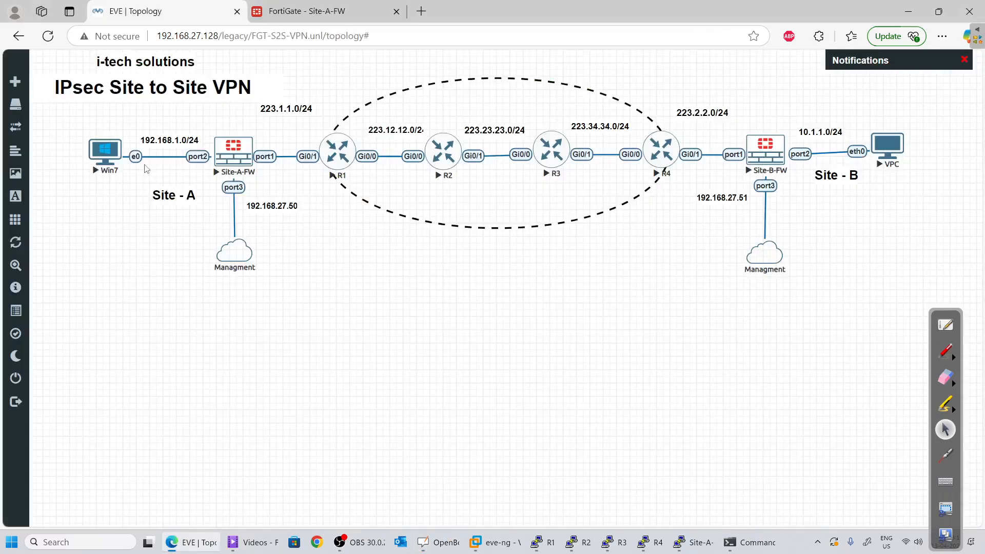
pyautogui.hotkey('alt', 'Tab')
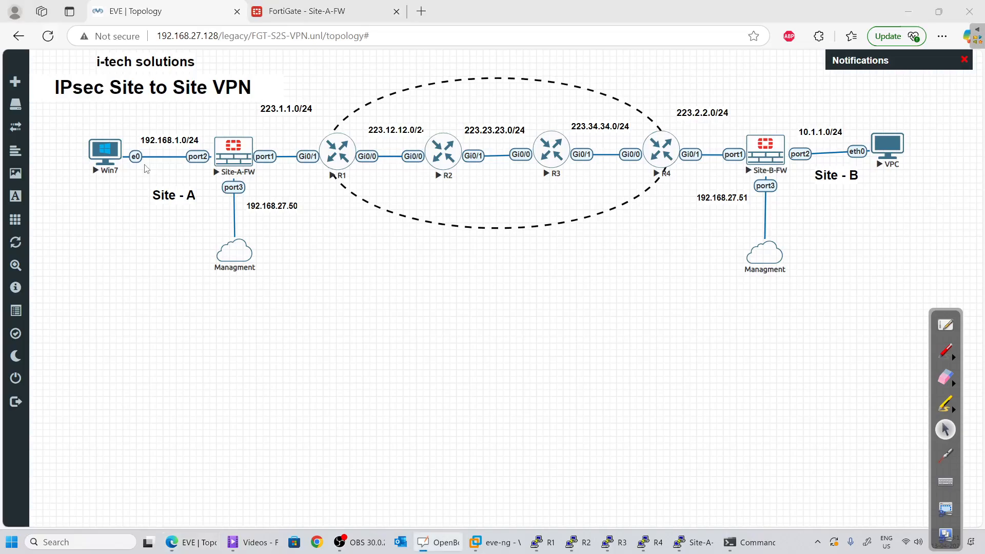
pyautogui.hotkey('alt', 'Tab')
pyautogui.hotkey('alt', 'Tab')
pyautogui.hotkey('alt', 'Tab')
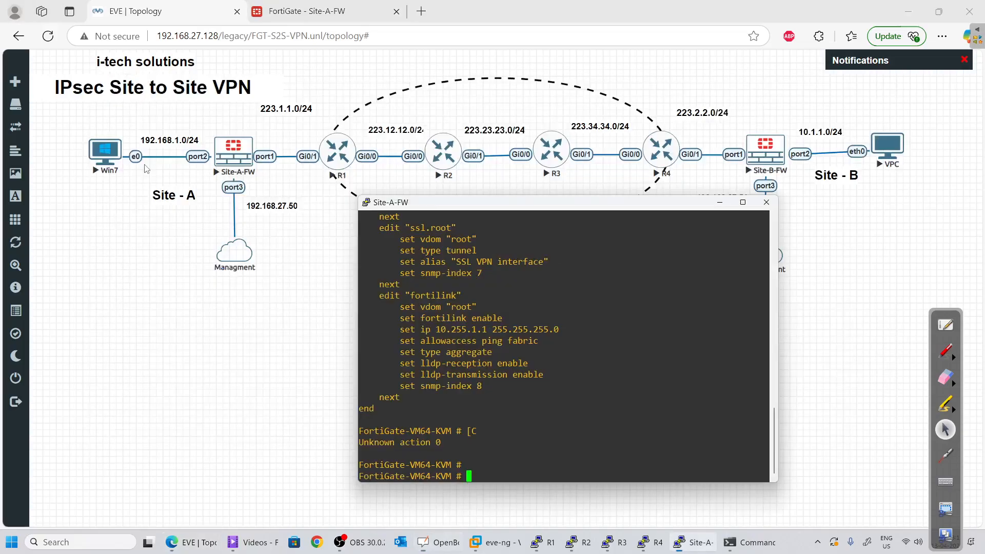
pyautogui.hotkey('alt', 'Tab')
pyautogui.hotkey('alt', 'Tab')
pyautogui.hotkey('alt', 'Tab')
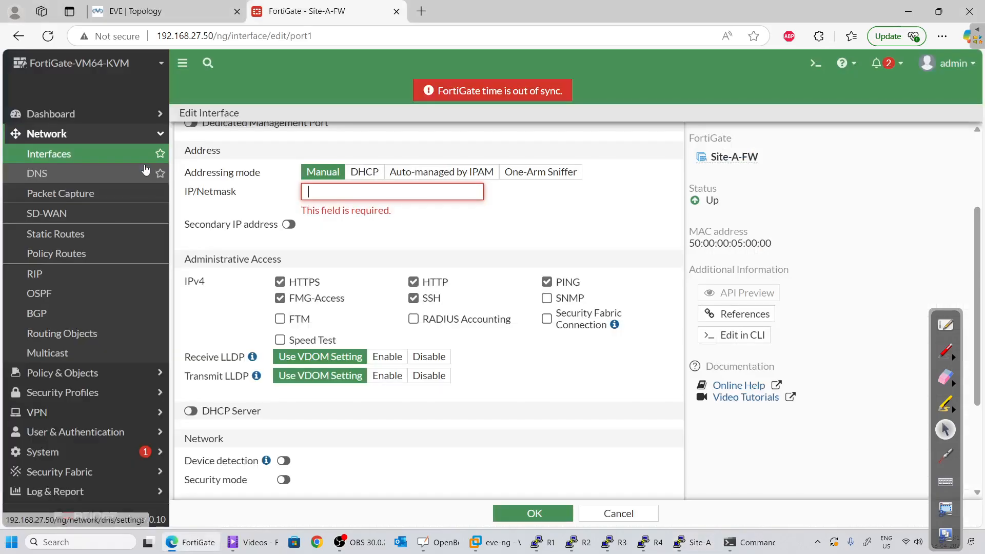
pyautogui.write('223.1.1')
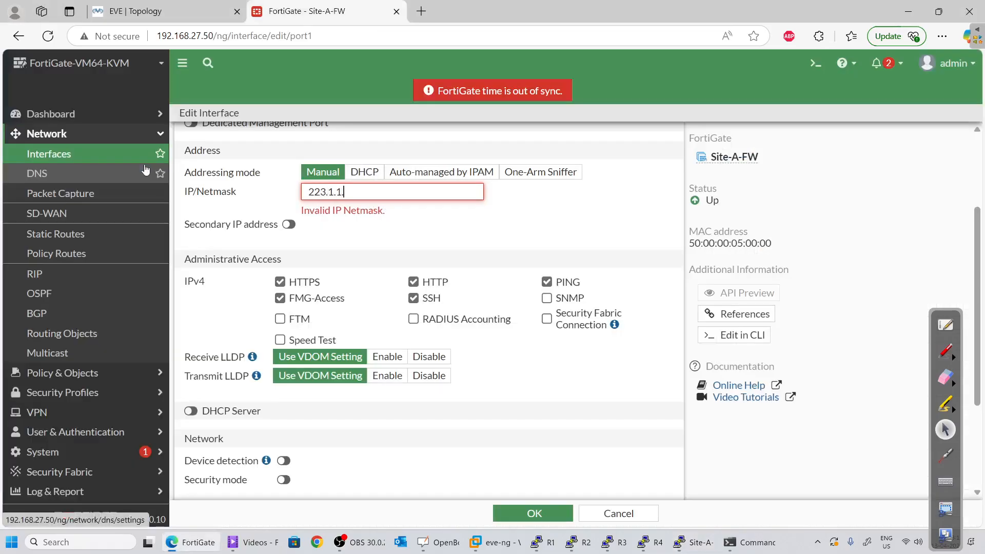
pyautogui.write('.254/24')
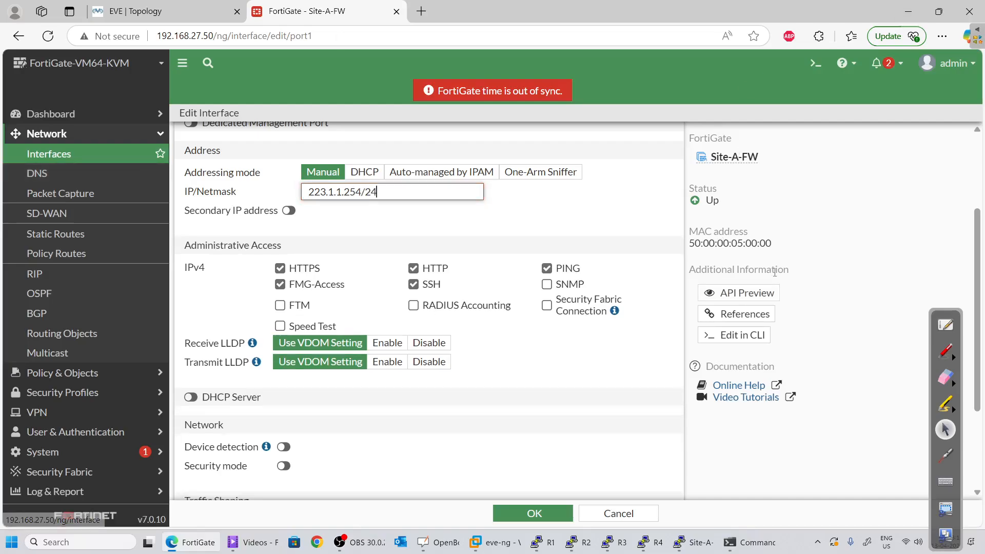
# Turn off HTTPS, FMG-Access, HTTP and SSH on port1, leaving only PING, and save
pyautogui.scroll(-1, 314, 205)
pyautogui.click(308, 203)
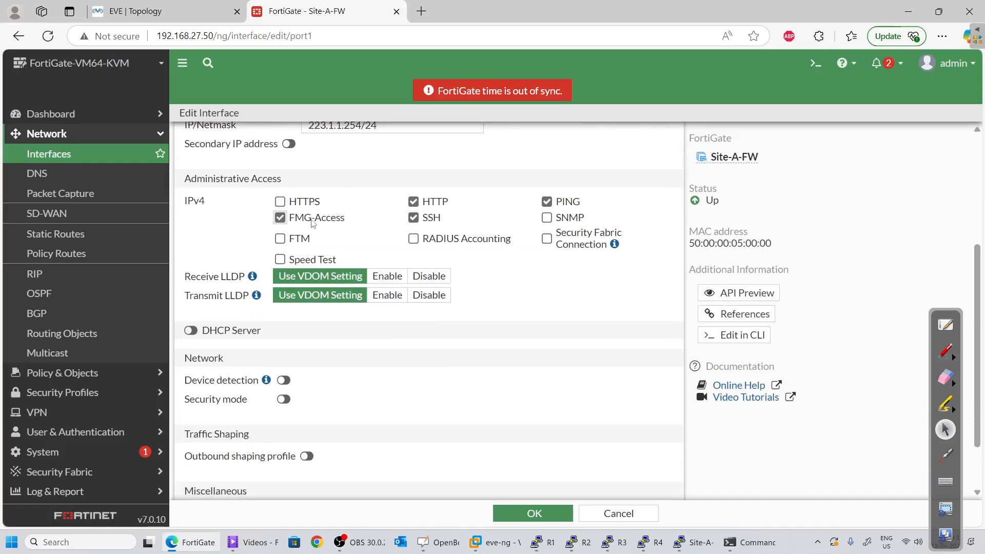
pyautogui.click(312, 218)
pyautogui.click(413, 202)
pyautogui.click(414, 218)
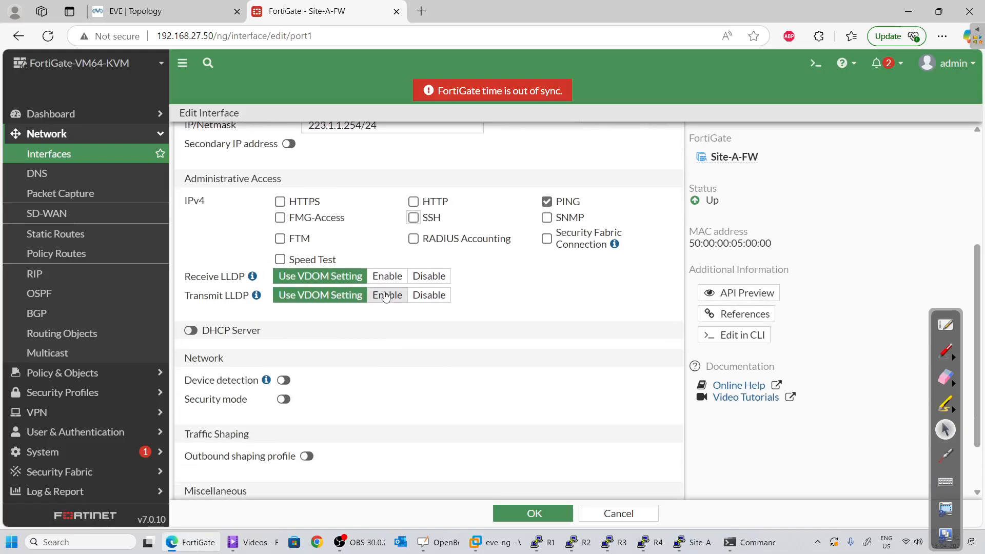
pyautogui.scroll(-1, 325, 416)
pyautogui.scroll(1, 325, 416)
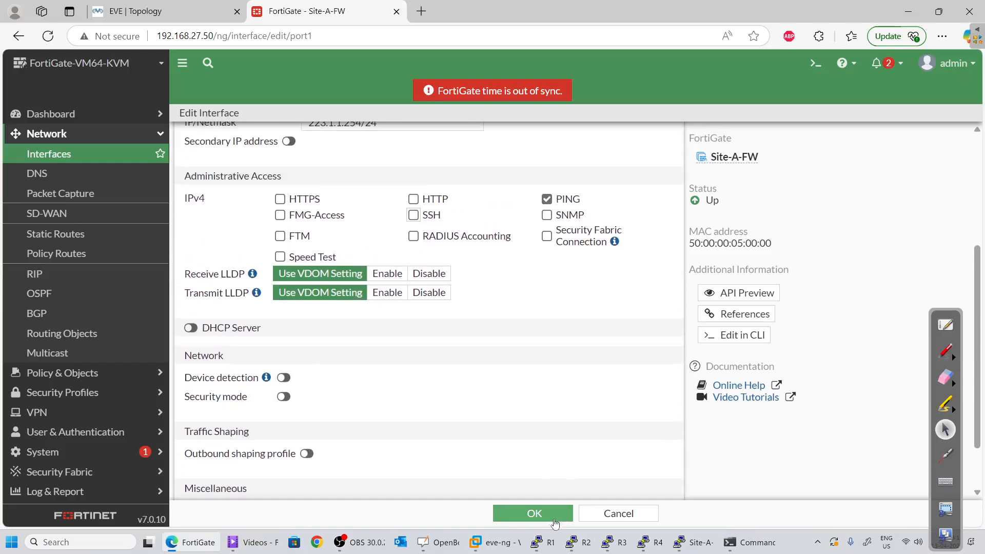
pyautogui.click(534, 513)
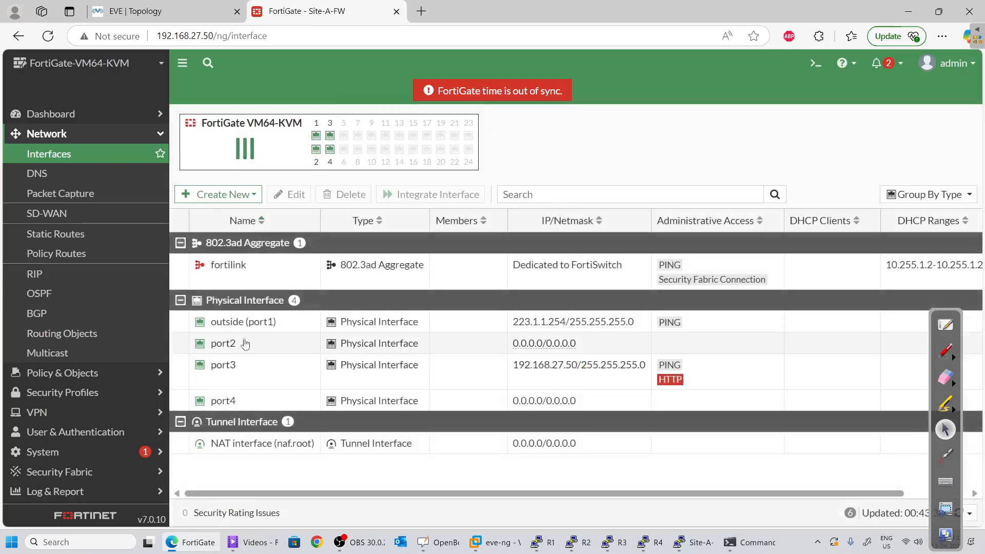
# Open port2 for editing and enter the alias inside
pyautogui.click(147, 9)
pyautogui.click(235, 147)
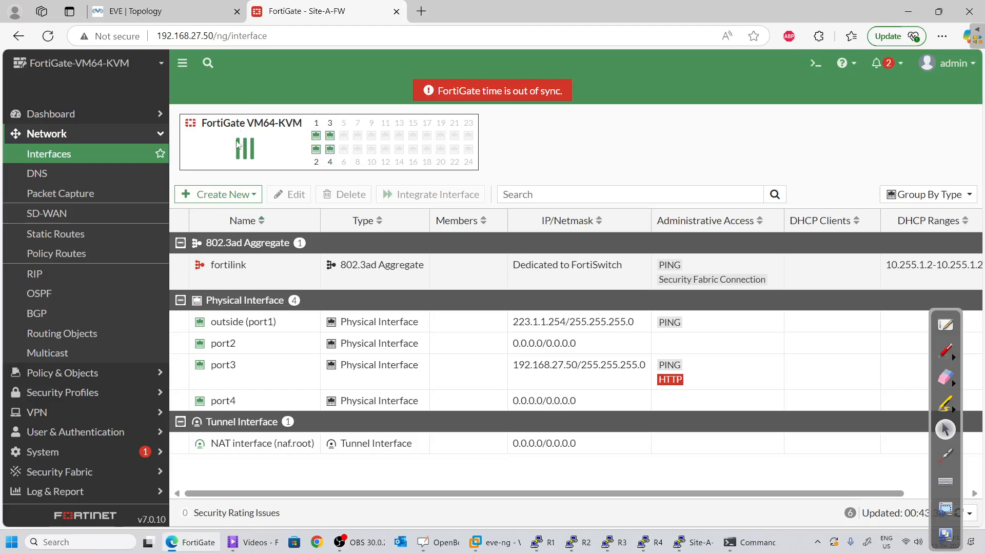
pyautogui.hotkey('ctrl', 'Tab')
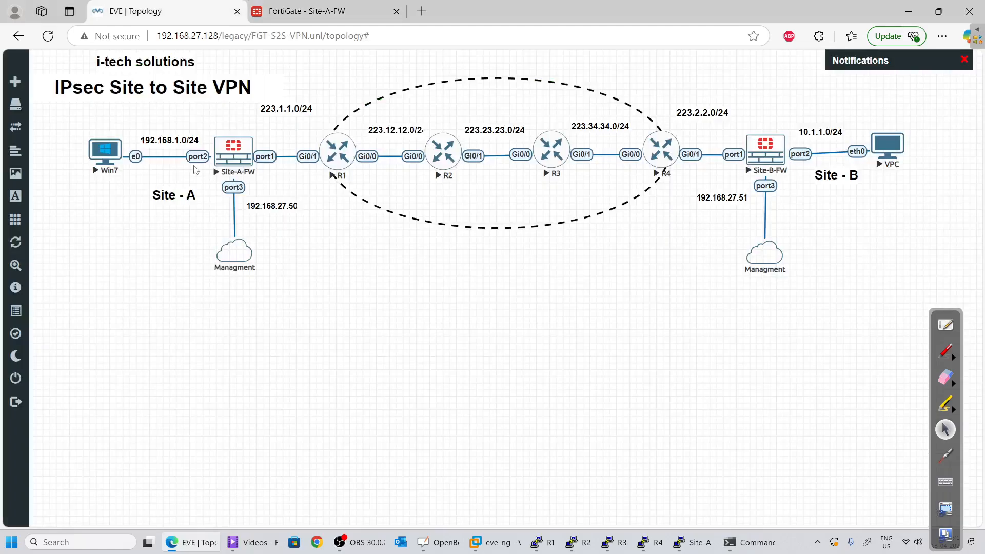
pyautogui.click(318, 10)
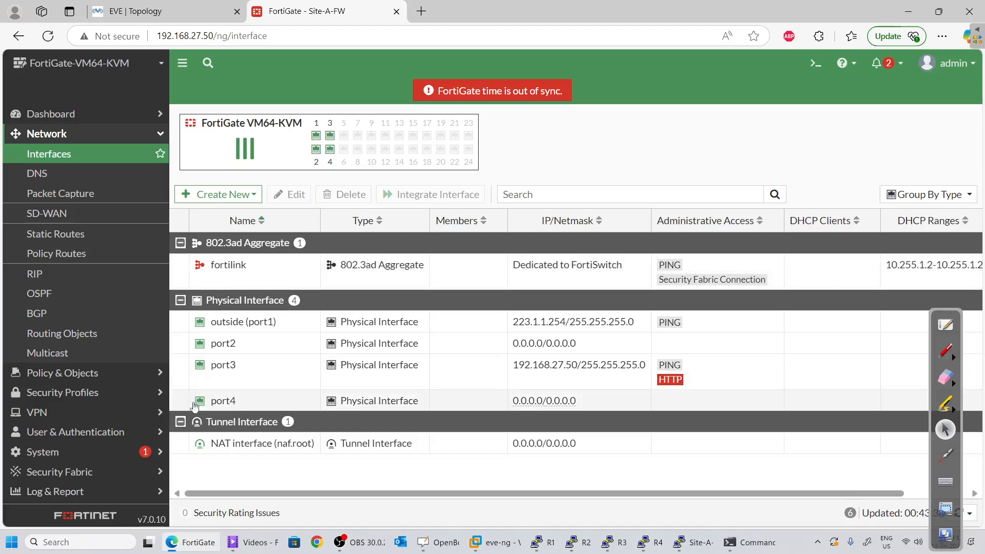
pyautogui.click(241, 351)
pyautogui.click(287, 194)
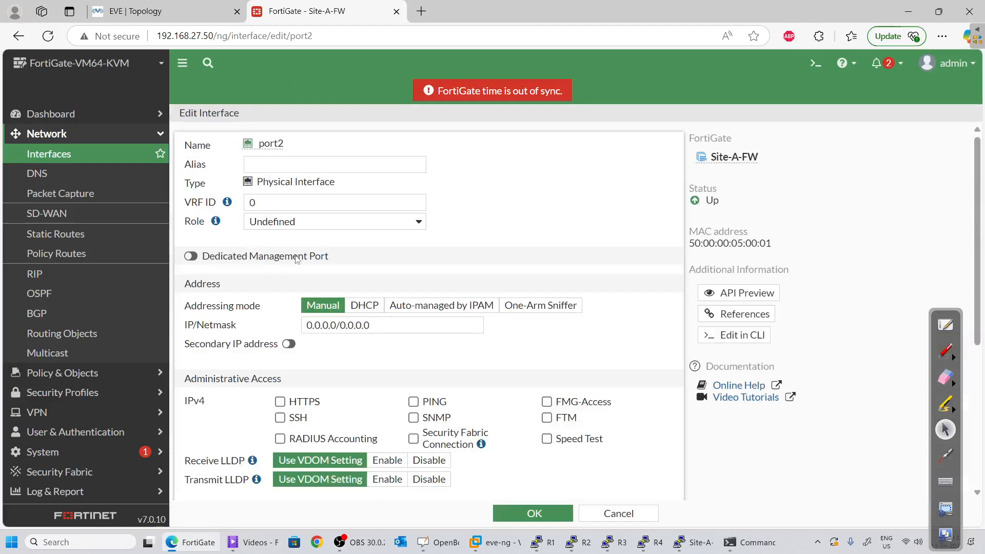
pyautogui.click(279, 166)
pyautogui.write('inside')
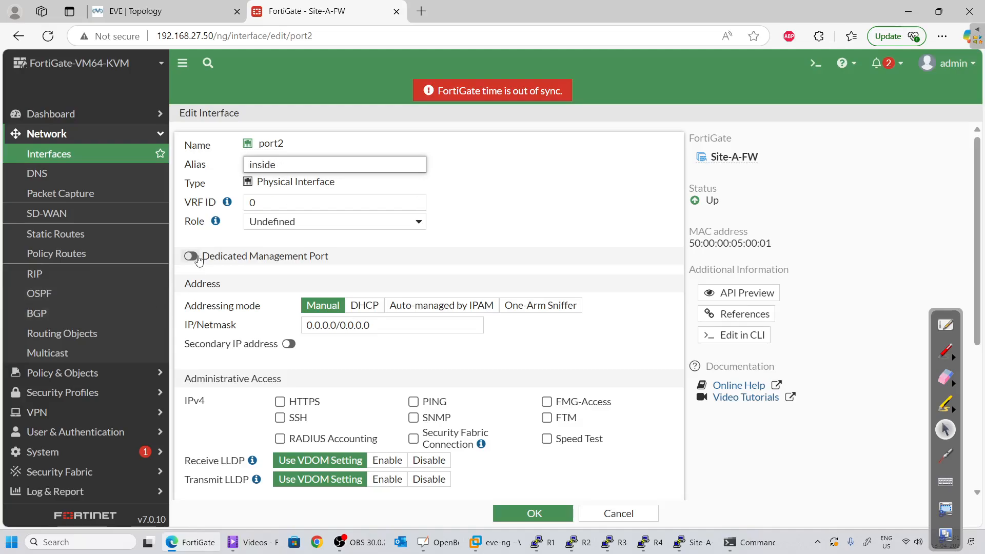
# Keep port2 on manual addressing with IP/Netmask 192.168.1.1/24
pyautogui.scroll(-4, 200, 260)
pyautogui.scroll(3, 347, 215)
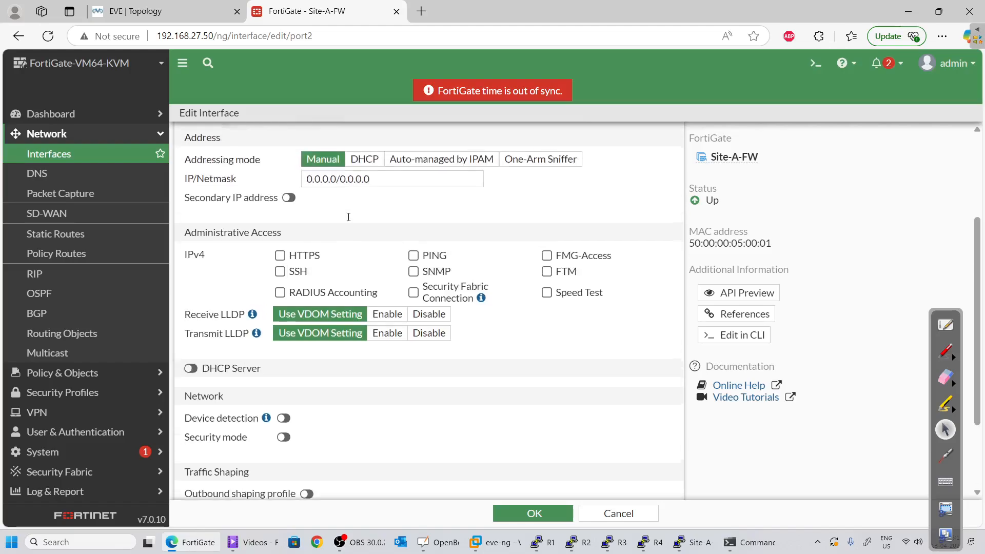
pyautogui.click(365, 238)
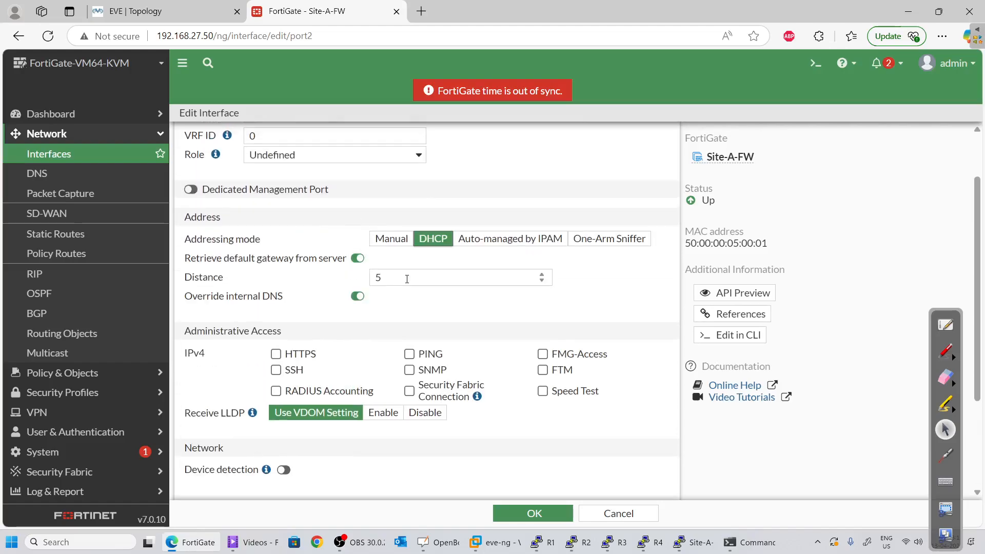
pyautogui.click(391, 239)
pyautogui.moveTo(389, 258); pyautogui.dragTo(172, 238)
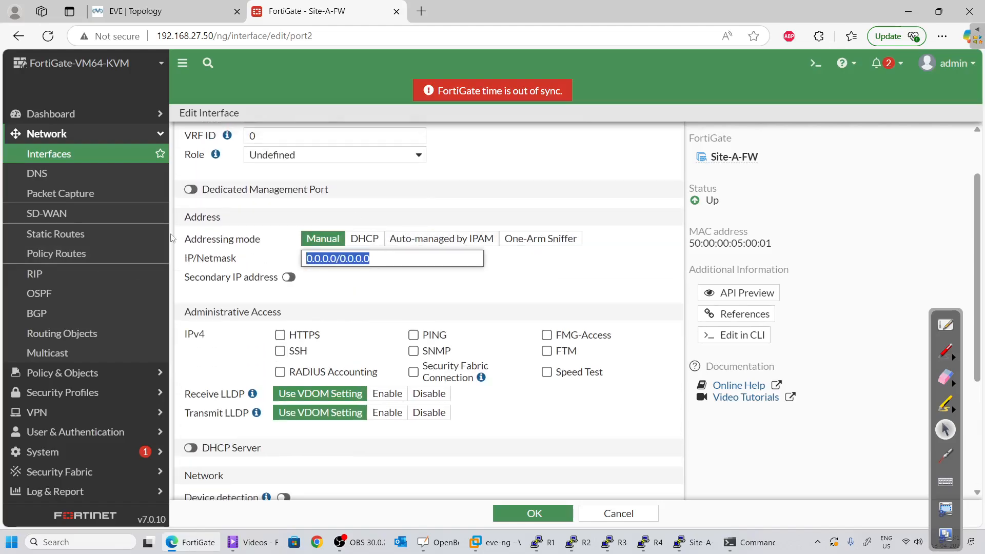
pyautogui.click(133, 11)
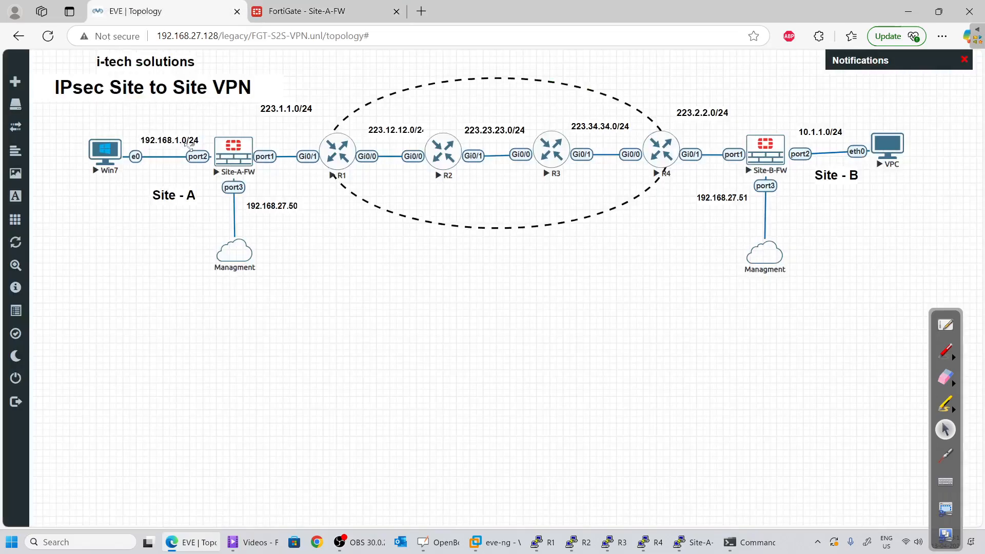
pyautogui.hotkey('alt', 'Tab')
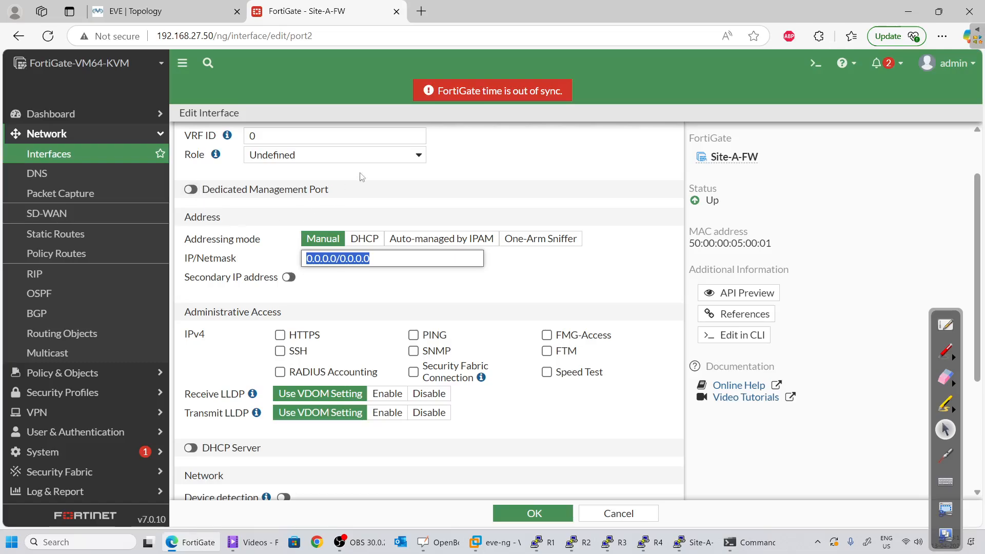
pyautogui.write('192.16')
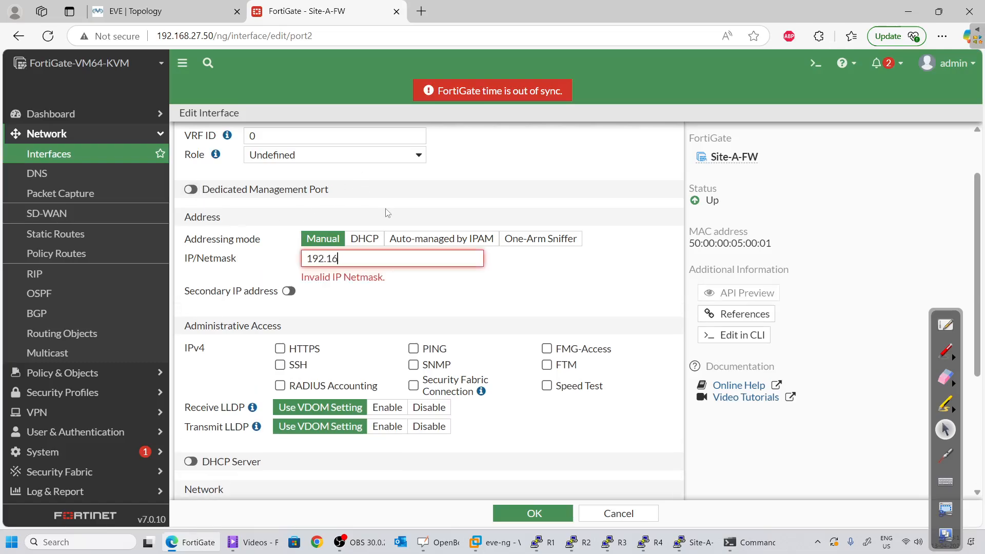
pyautogui.write('8.1.1/24')
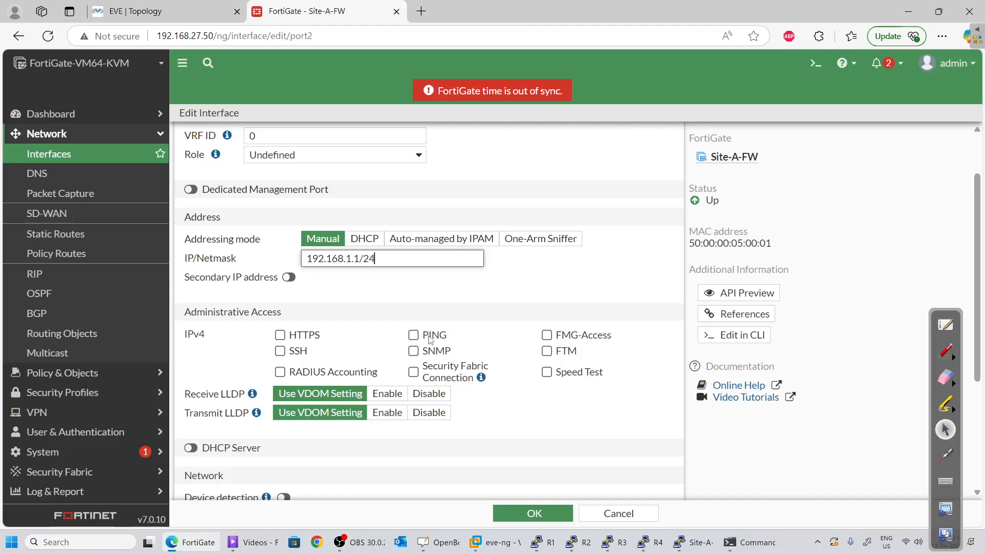
# Allow PING on port2 and enable its DHCP server
pyautogui.click(413, 334)
pyautogui.scroll(-3, 300, 382)
pyautogui.click(190, 314)
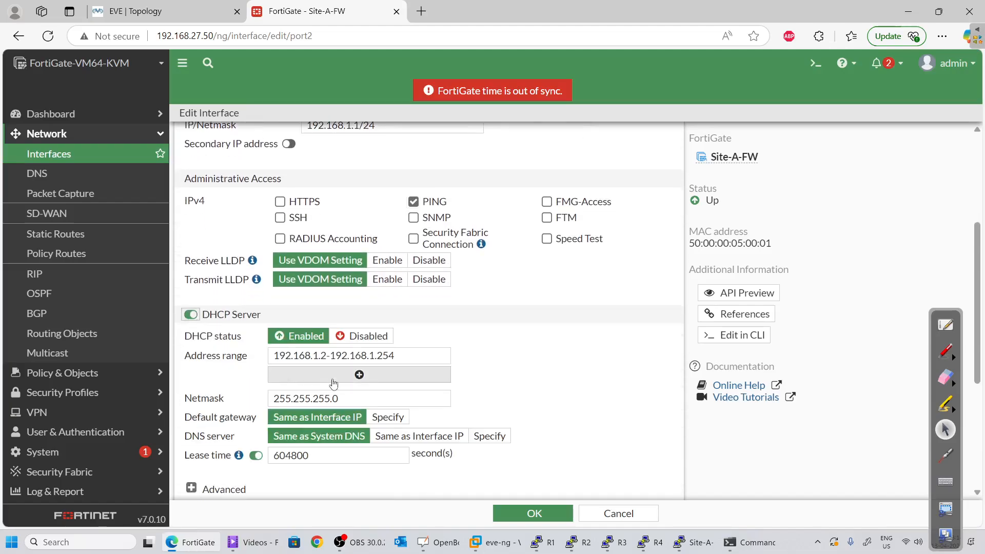
# Narrow port2's DHCP address range to 192.168.1.50–192.168.1.51
pyautogui.scroll(-3, 257, 303)
pyautogui.click(328, 222)
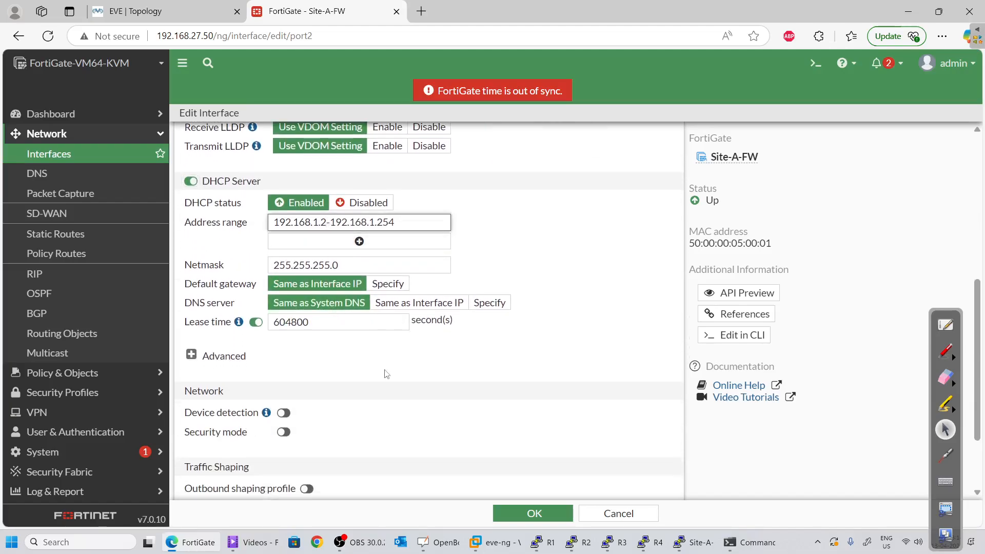
pyautogui.press('BackSpace')
pyautogui.write('50')
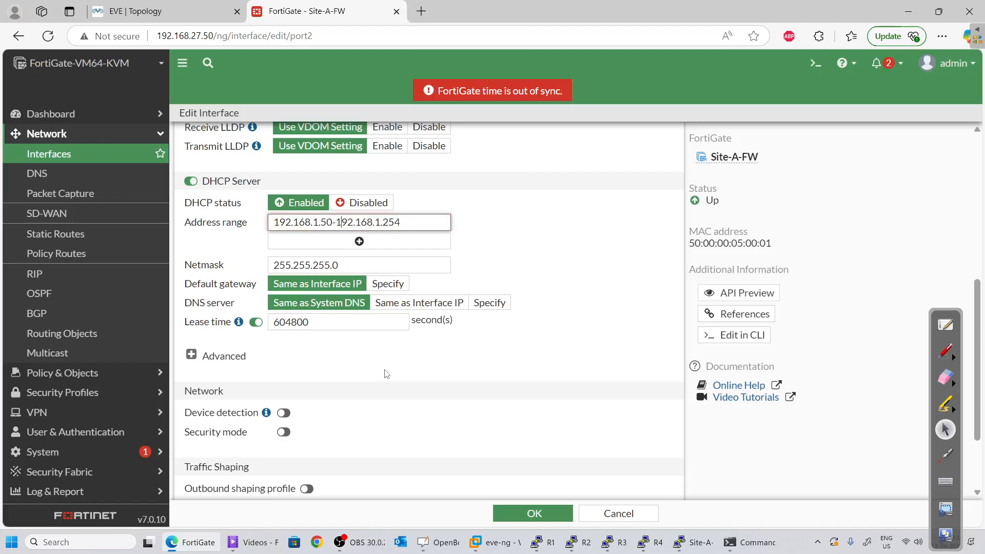
pyautogui.press('Delete')
pyautogui.press('Delete')
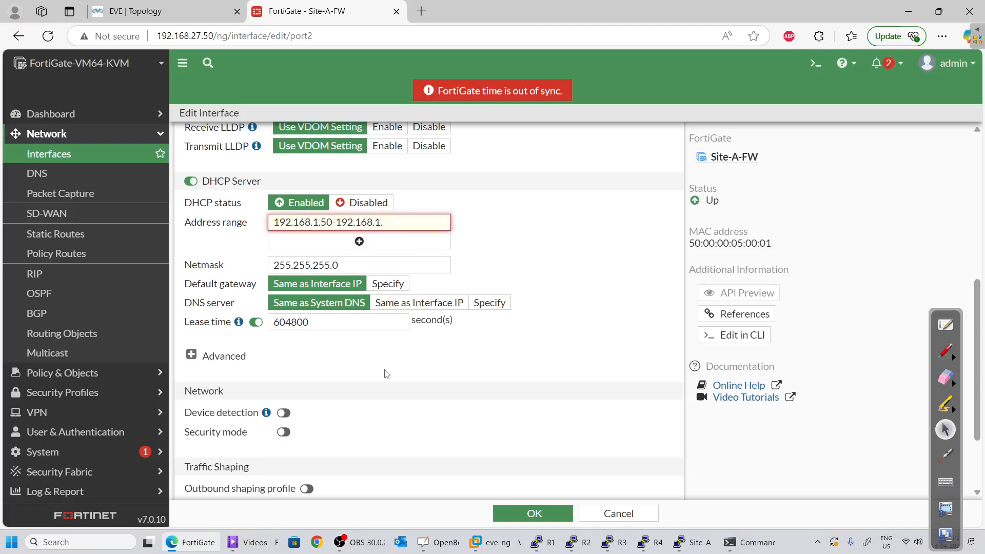
pyautogui.write('51')
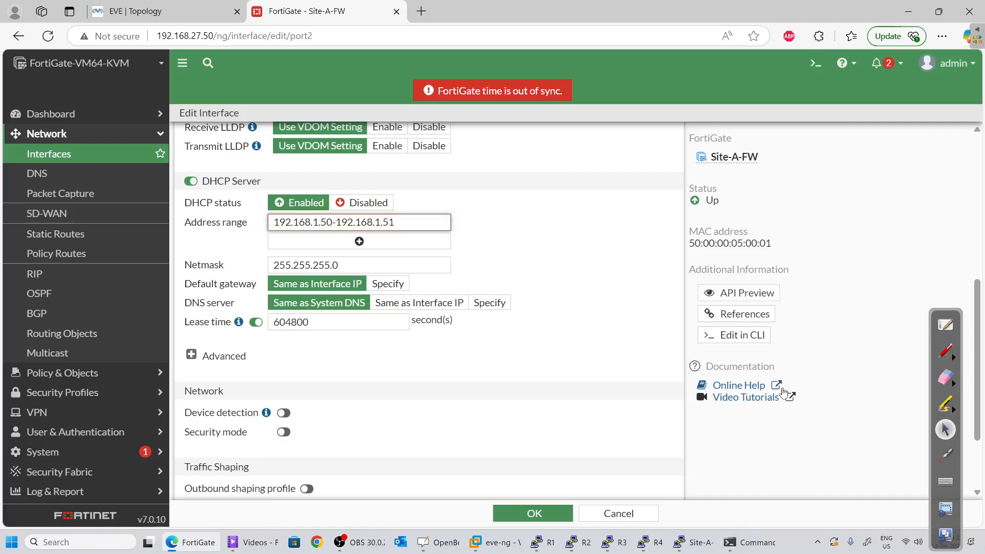
pyautogui.click(606, 319)
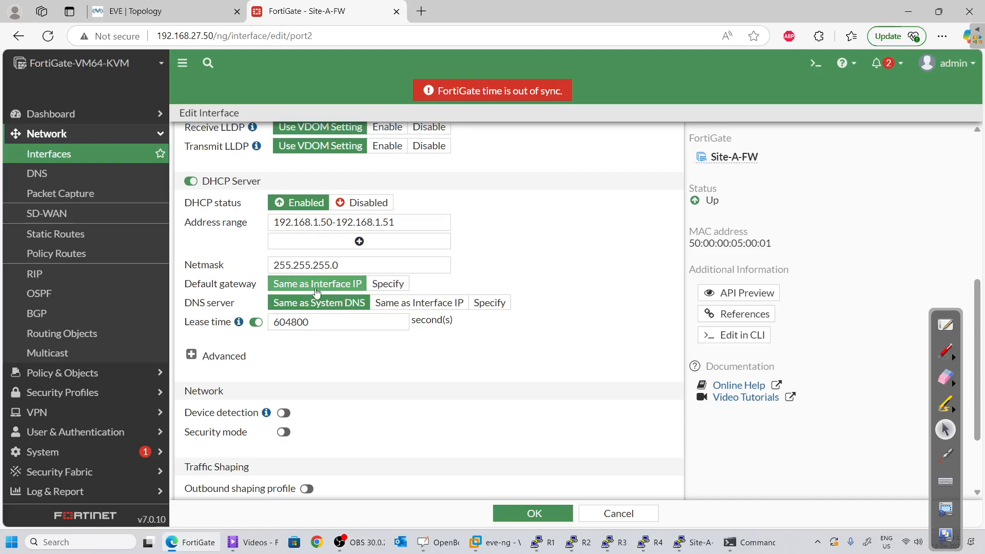
# Specify DNS server 8.8.8.8 for DHCP clients and save port2
pyautogui.scroll(-1, 318, 287)
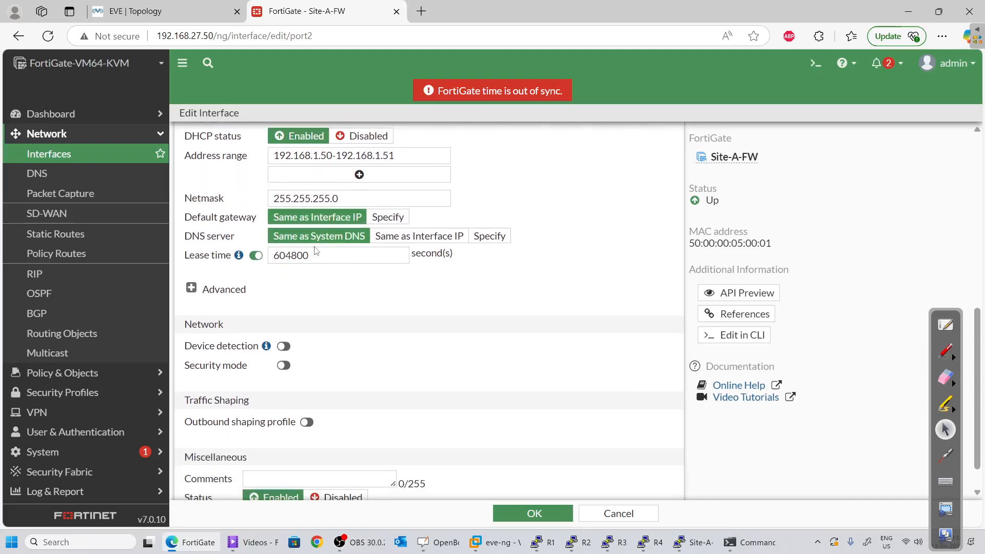
pyautogui.click(492, 239)
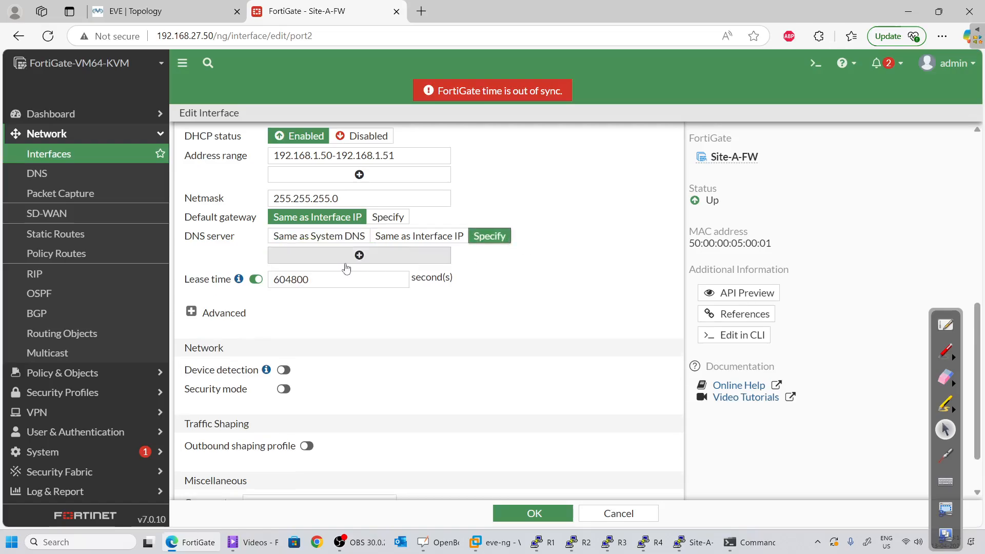
pyautogui.click(360, 255)
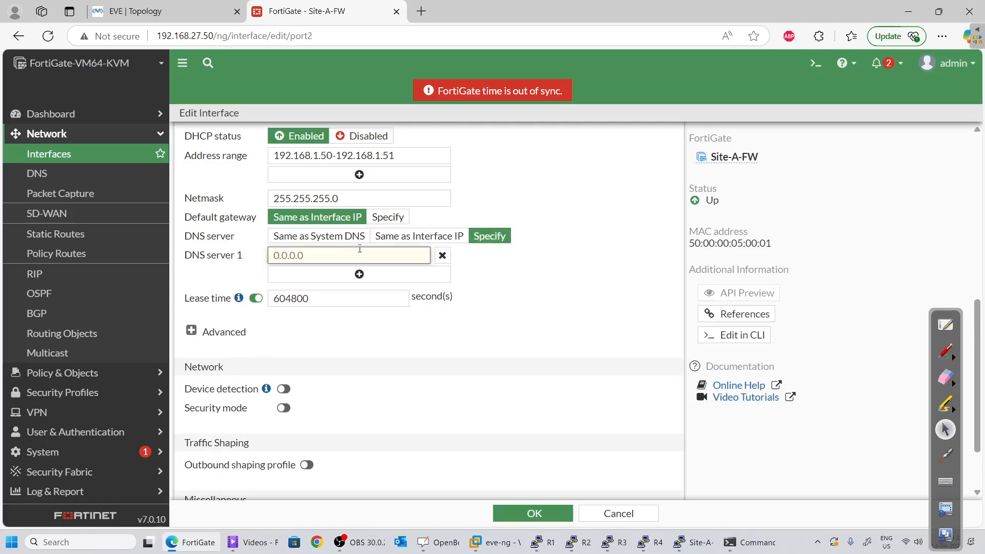
pyautogui.write('8.8.85')
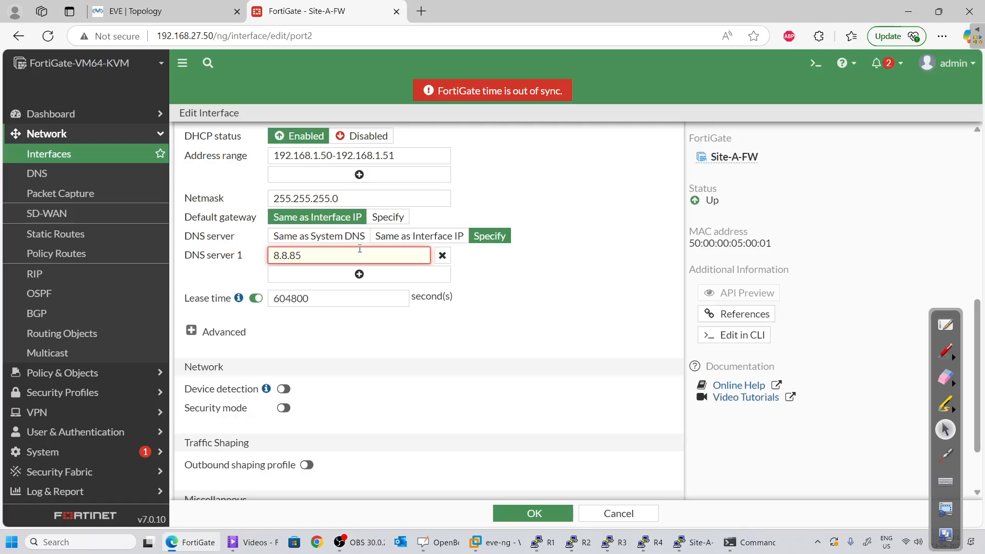
pyautogui.write('.8')
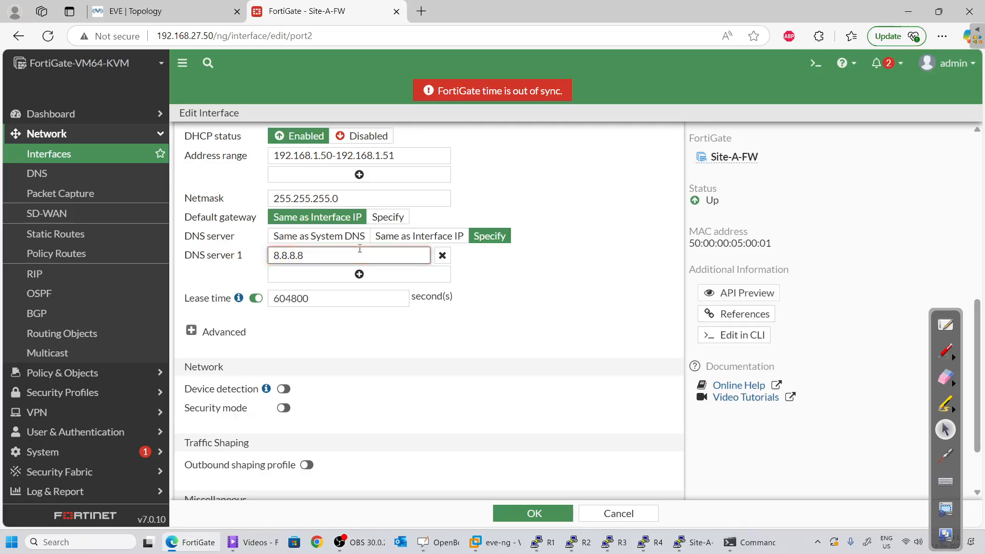
pyautogui.scroll(-3, 360, 248)
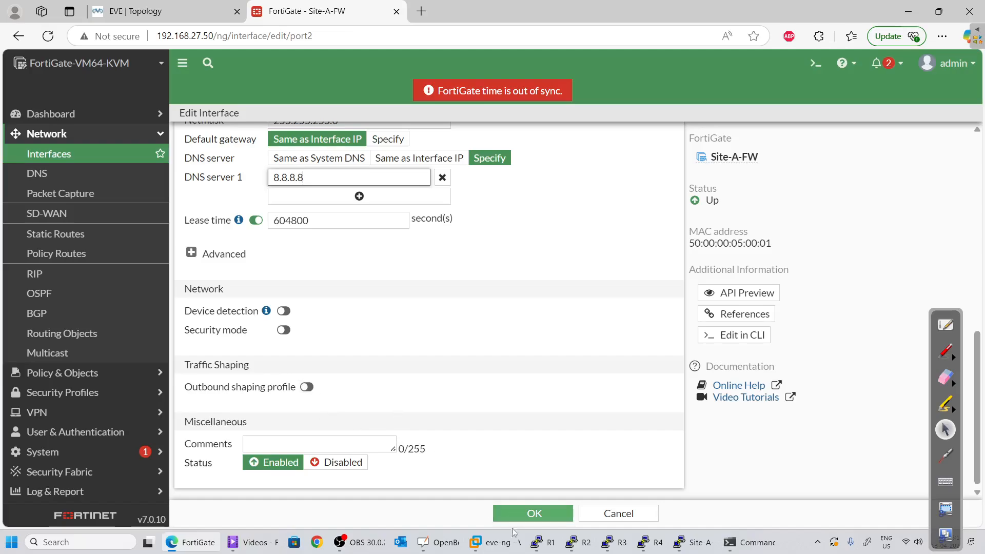
pyautogui.click(514, 514)
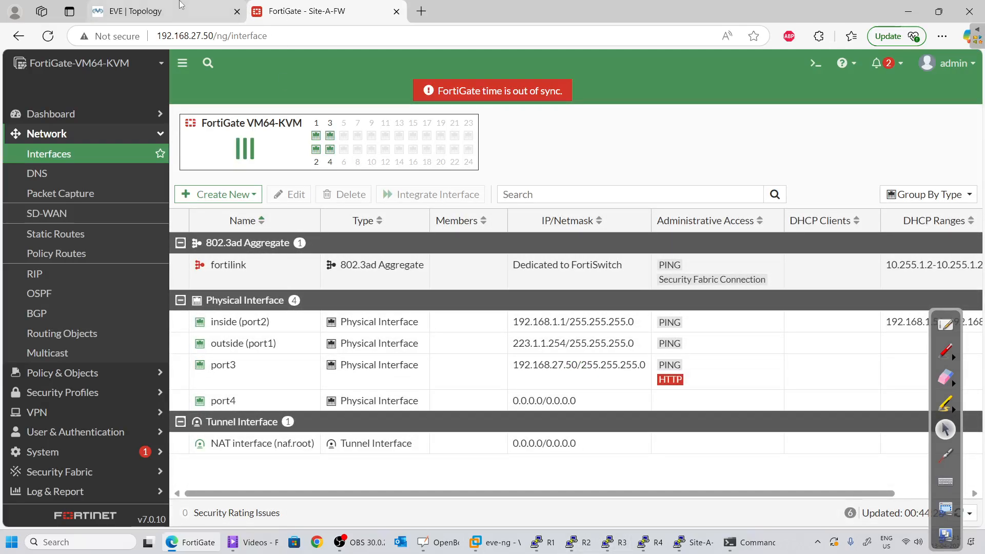
pyautogui.click(154, 11)
pyautogui.click(302, 11)
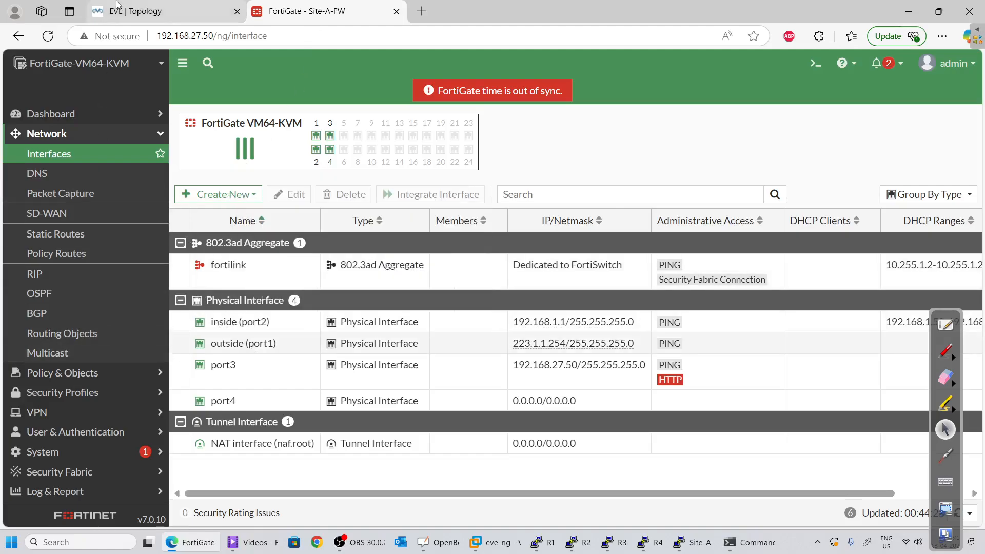
pyautogui.click(164, 10)
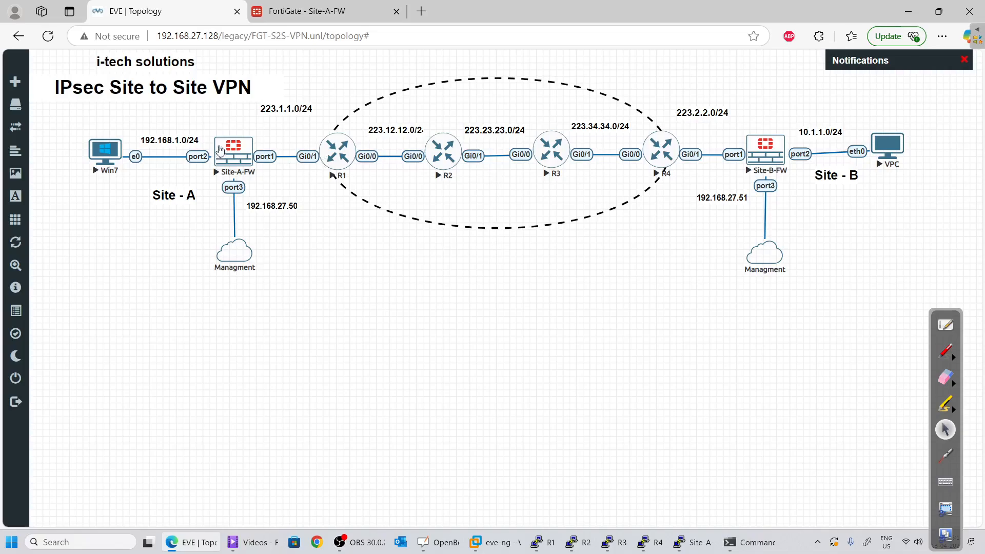
pyautogui.click(306, 11)
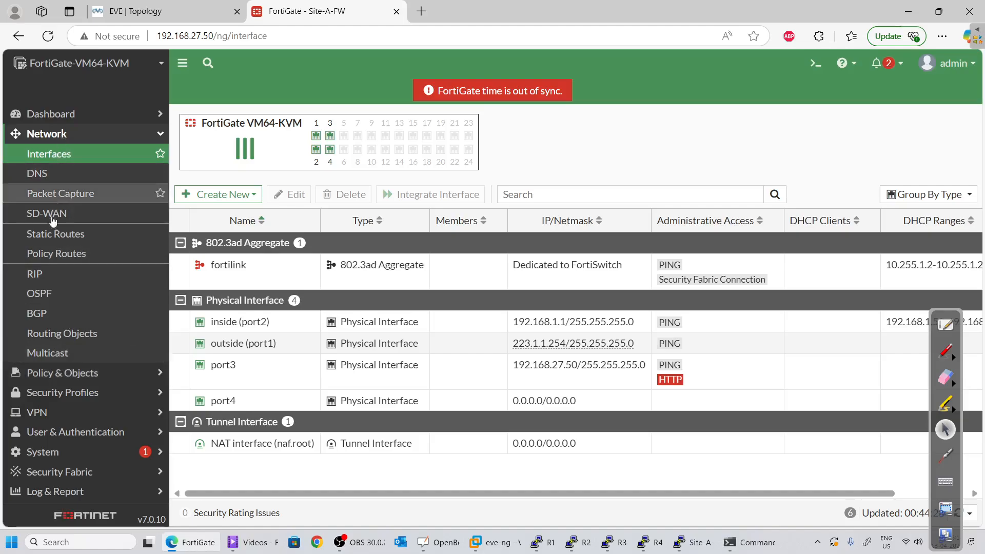
# Create a static route 0.0.0.0/0 with gateway 223.1.1.1 out port1 (outside) and save it
pyautogui.click(64, 236)
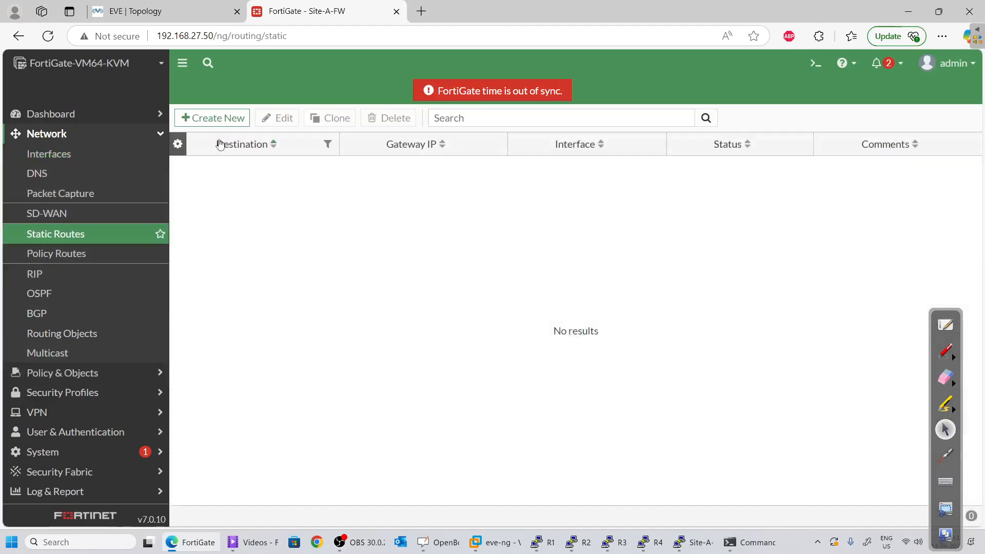
pyautogui.click(214, 118)
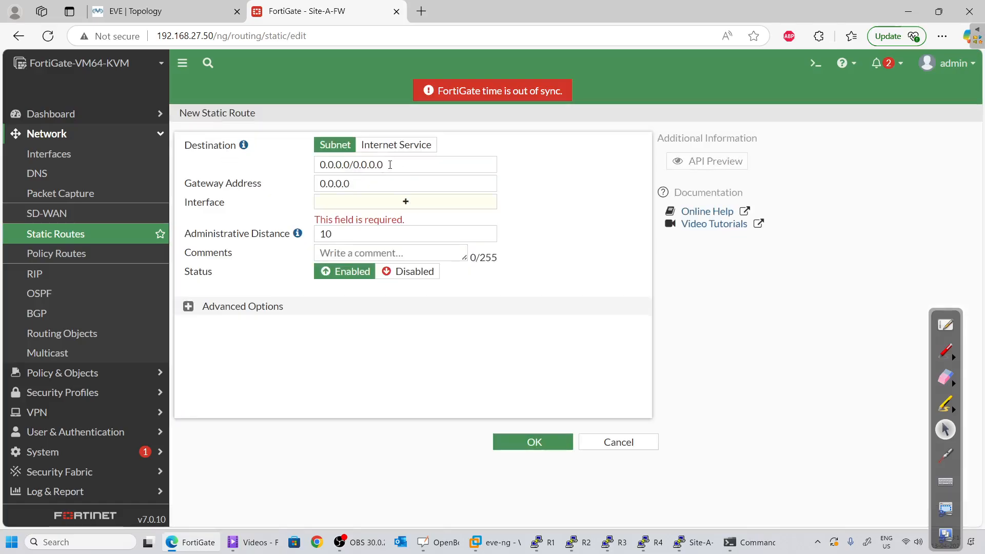
pyautogui.moveTo(390, 164); pyautogui.dragTo(219, 168)
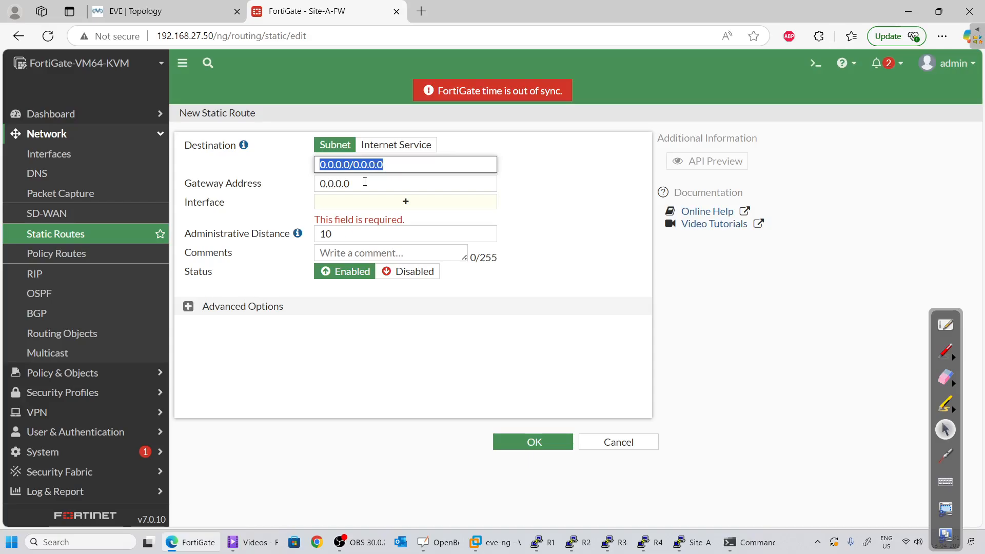
pyautogui.click(365, 181)
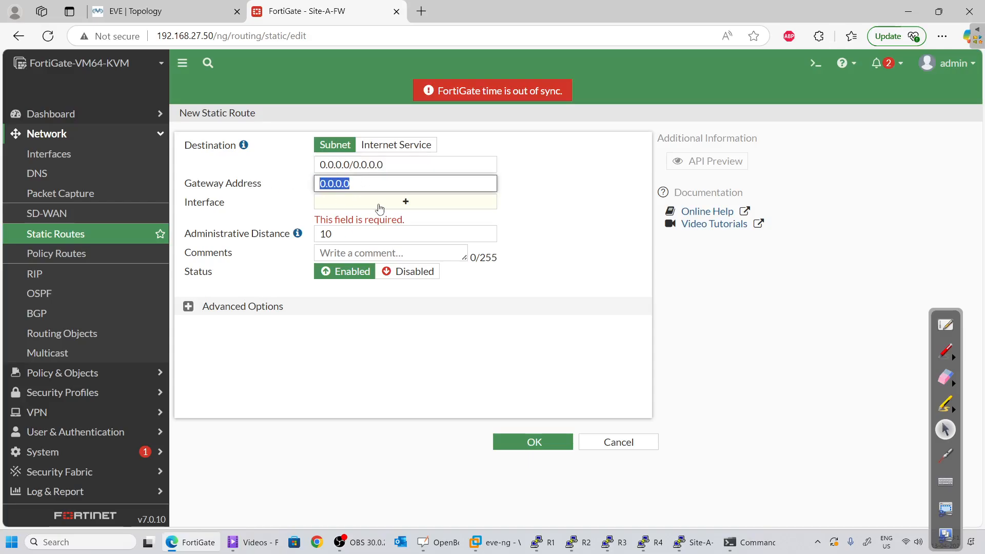
pyautogui.click(164, 11)
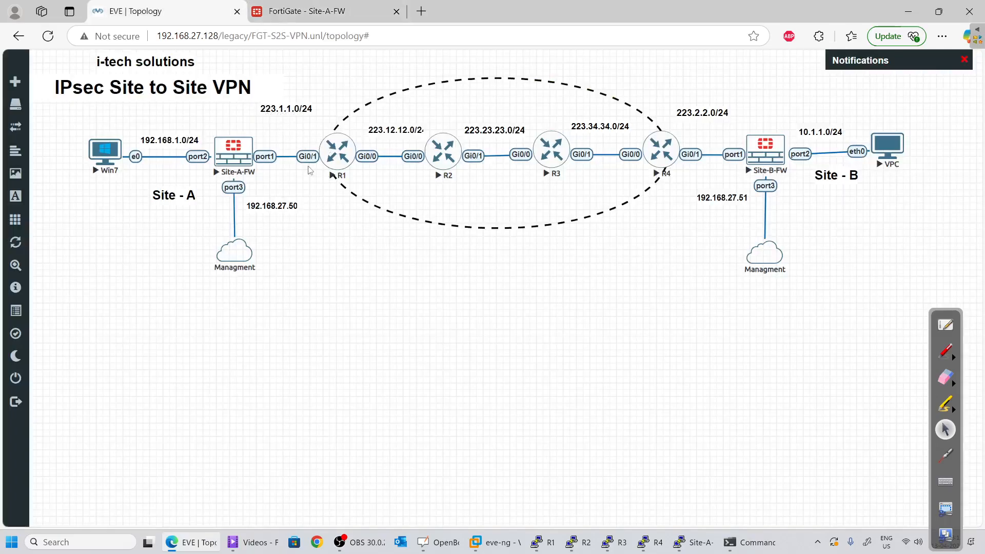
pyautogui.hotkey('ctrl', 'Tab')
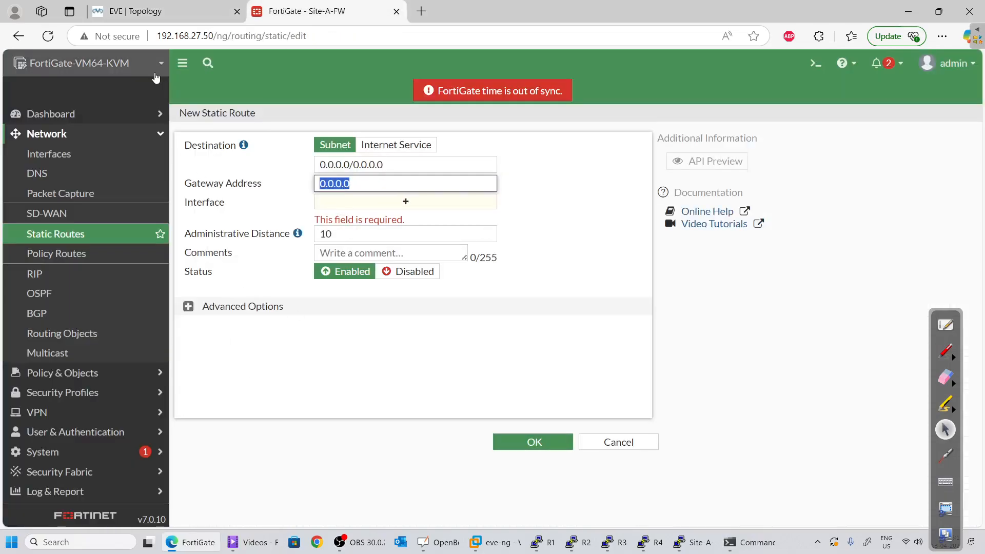
pyautogui.write('223.1.1.1')
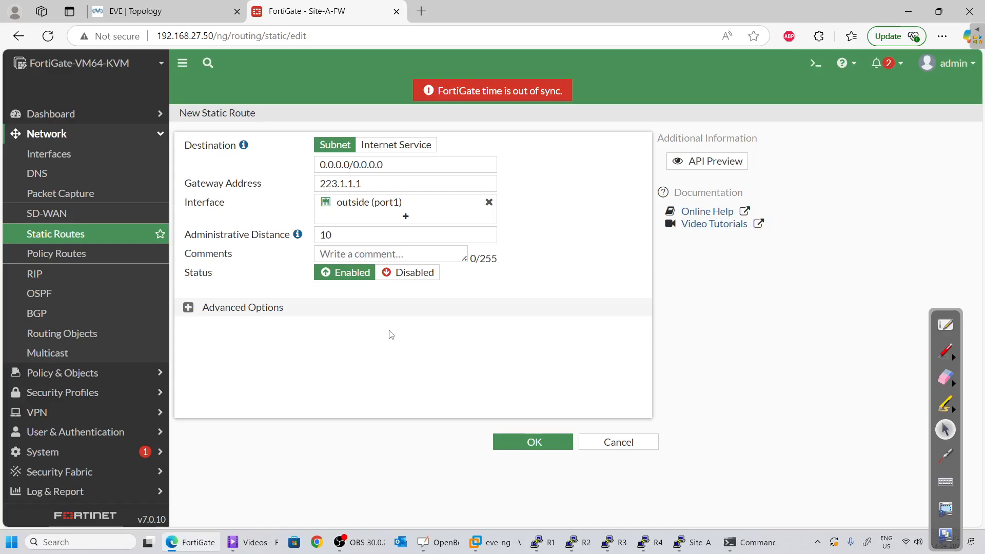
pyautogui.click(532, 441)
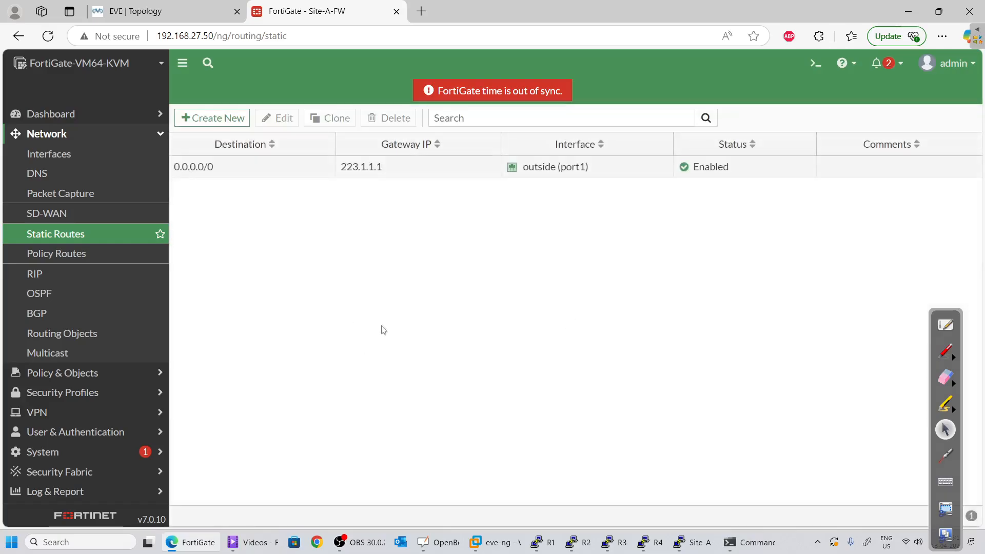
# Show the Network dashboard's routing table full screen, then launch the CLI console
pyautogui.click(65, 114)
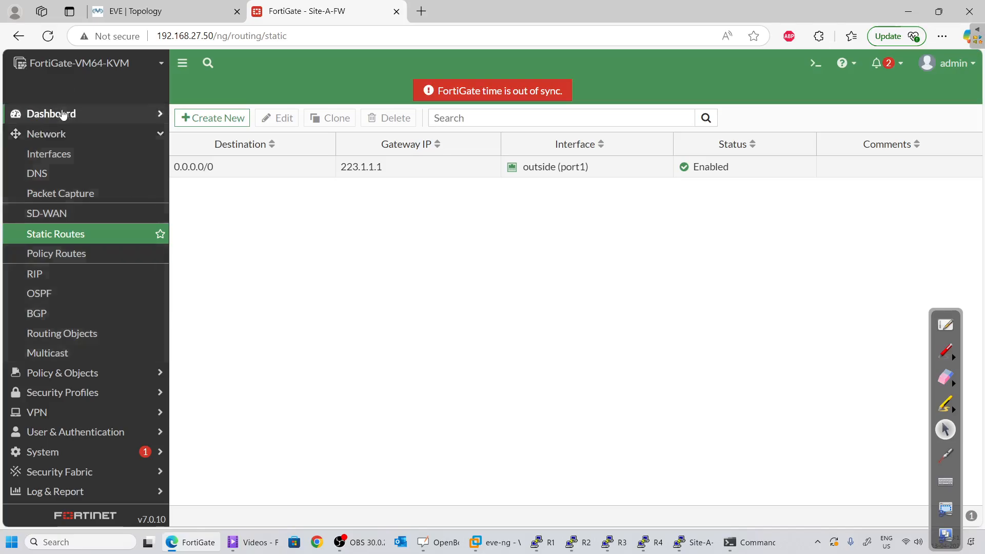
pyautogui.click(66, 173)
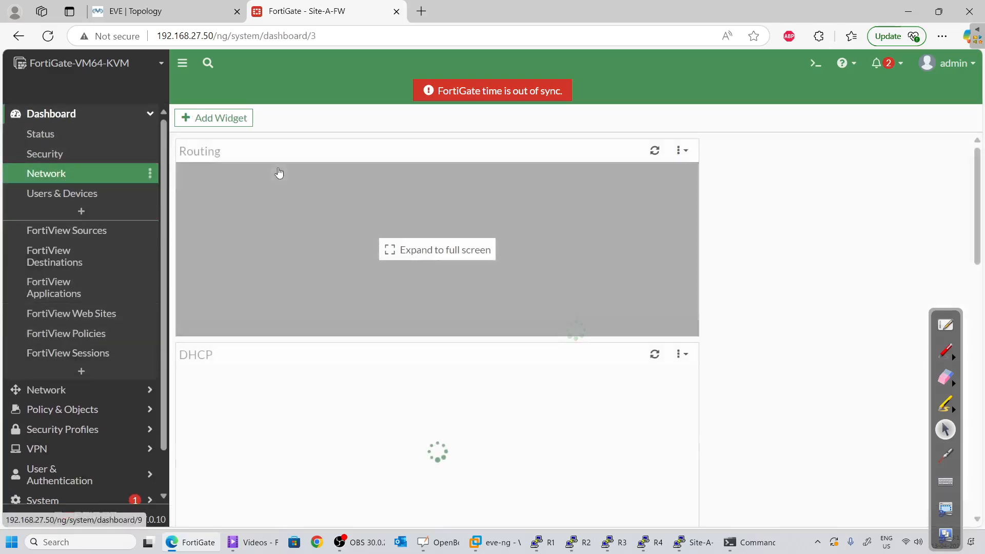
pyautogui.click(437, 249)
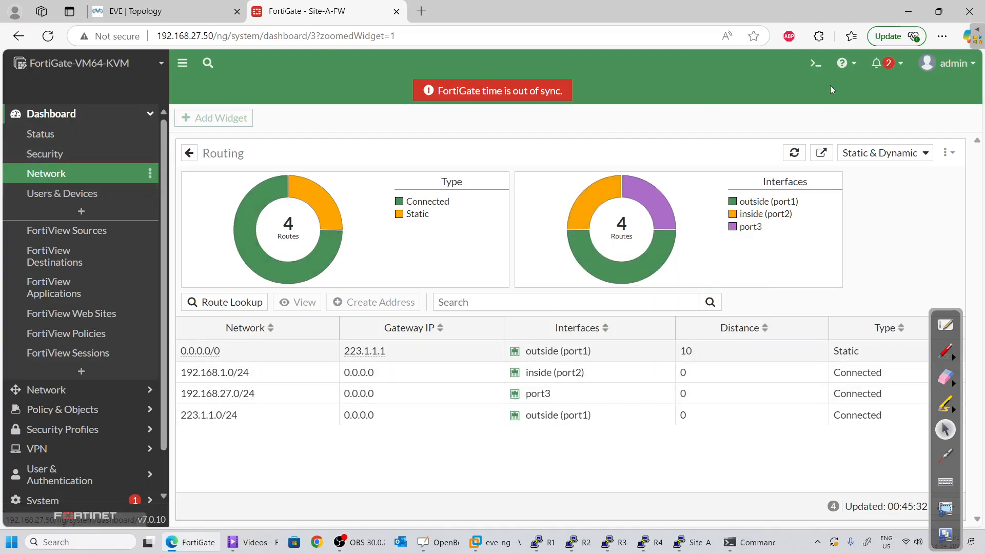
pyautogui.click(815, 63)
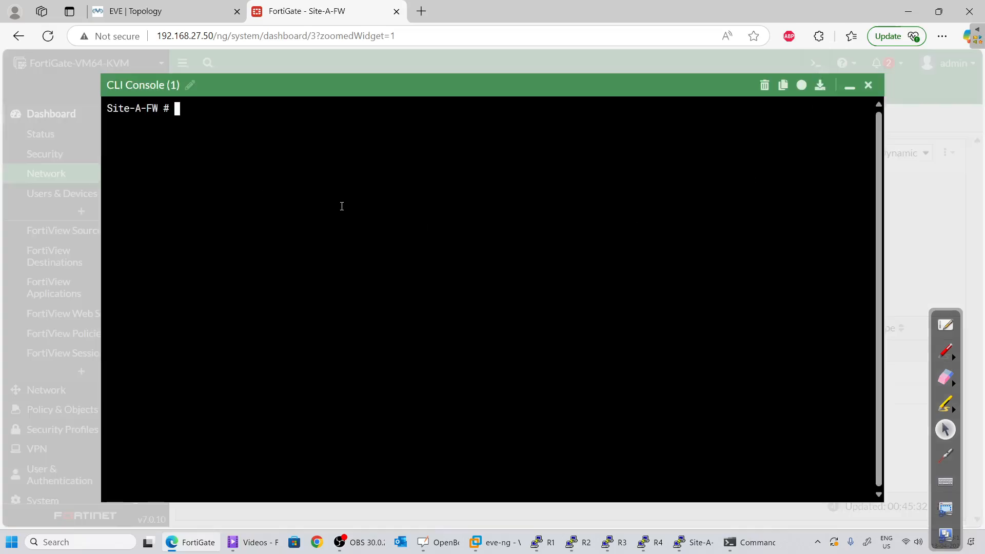
# Ping the gateway with 'execute ping 223.1.1.1' from Site-A-FW's CLI
pyautogui.write('execute')
pyautogui.click(161, 10)
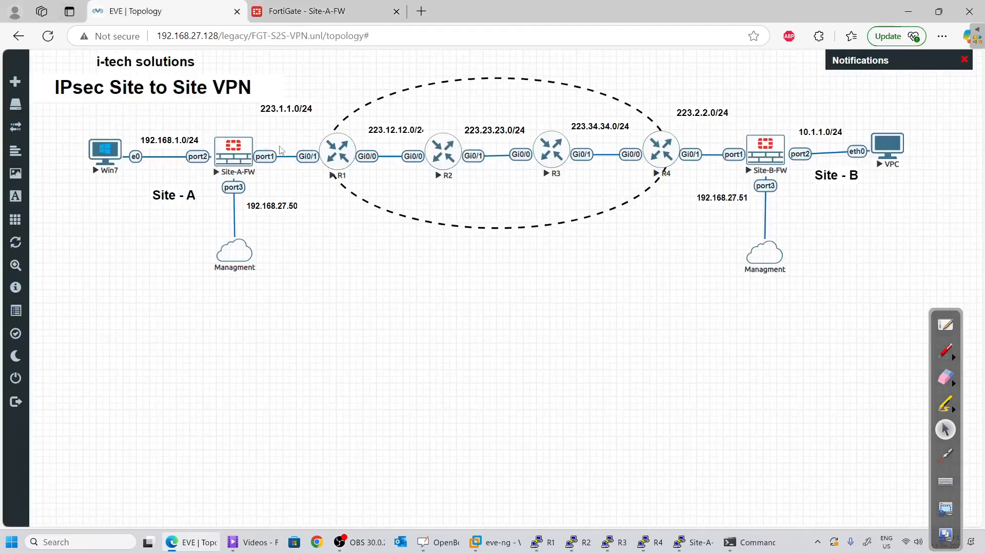
pyautogui.hotkey('ctrl', 'Tab')
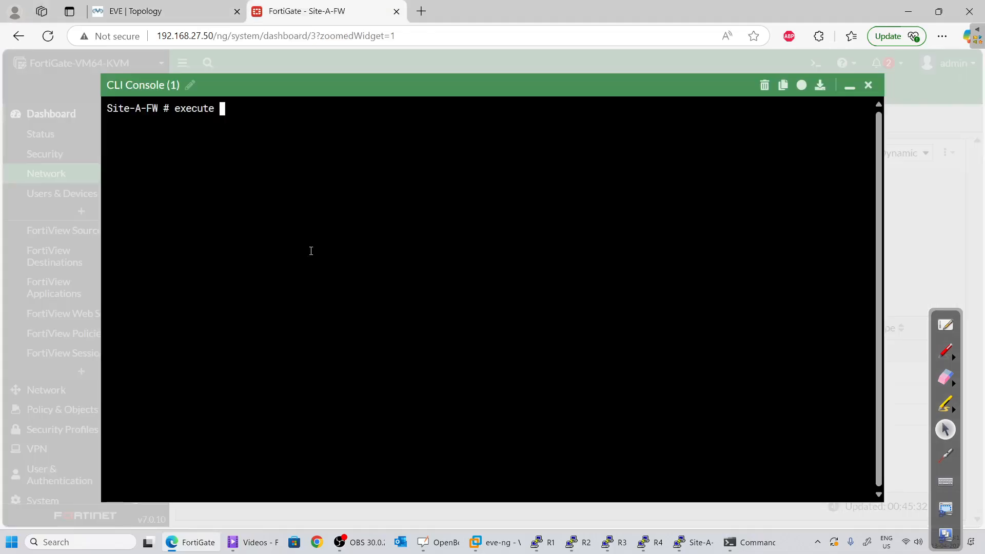
pyautogui.write('223.1.1.')
pyautogui.press('BackSpace')
pyautogui.press('Return')
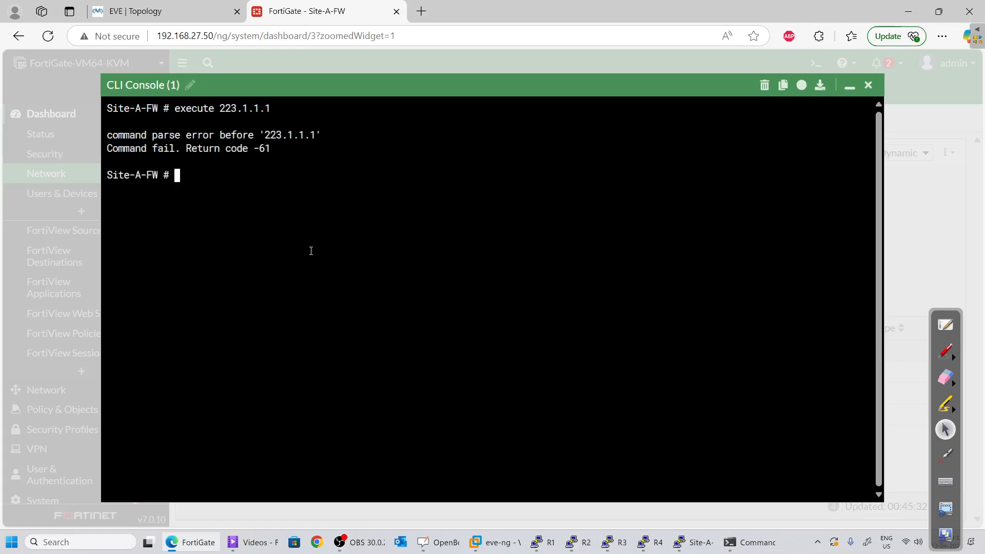
pyautogui.press('Up')
pyautogui.press('Left')
pyautogui.press('Left')
pyautogui.press('Left')
pyautogui.press('Left')
pyautogui.press('Left')
pyautogui.press('Left')
pyautogui.press('Left')
pyautogui.press('Left')
pyautogui.write('ping')
pyautogui.press('Return')
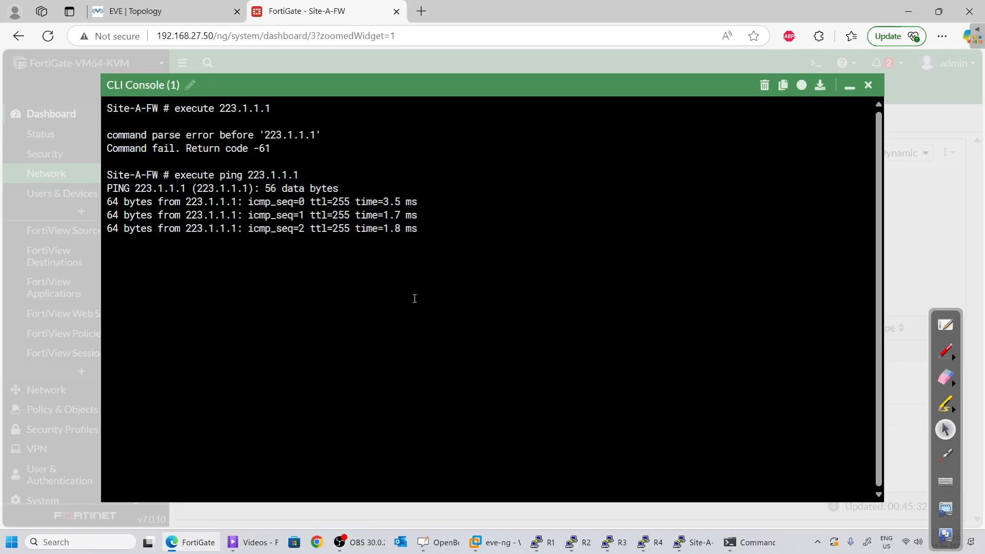
# Ping the remote site address 223.2.2.1, then minimize the console
pyautogui.click(186, 9)
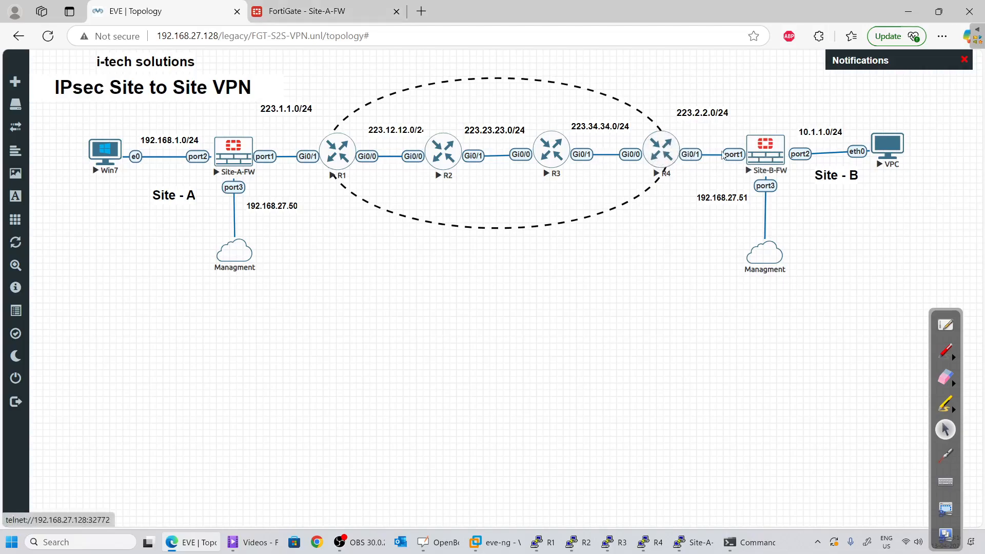
pyautogui.click(318, 12)
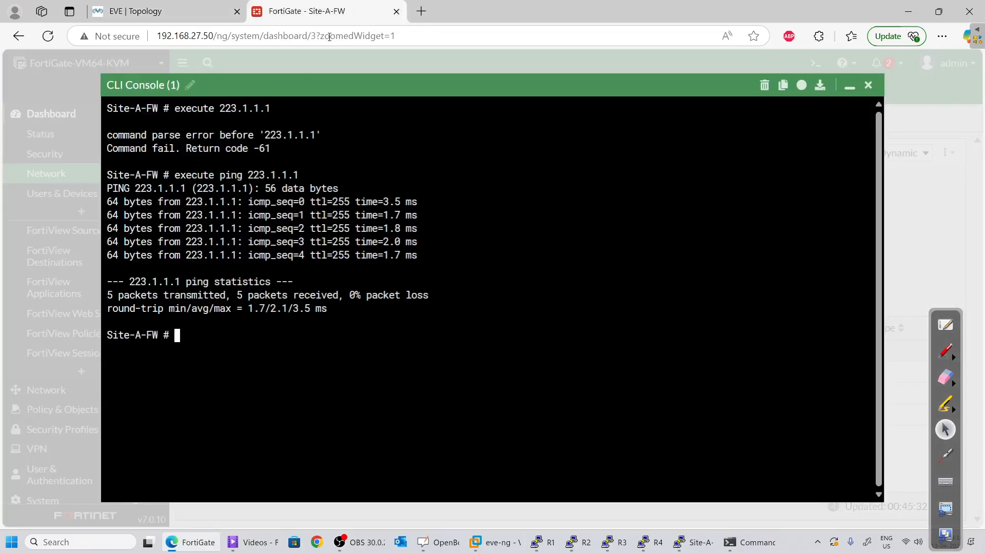
pyautogui.write('execute ping ')
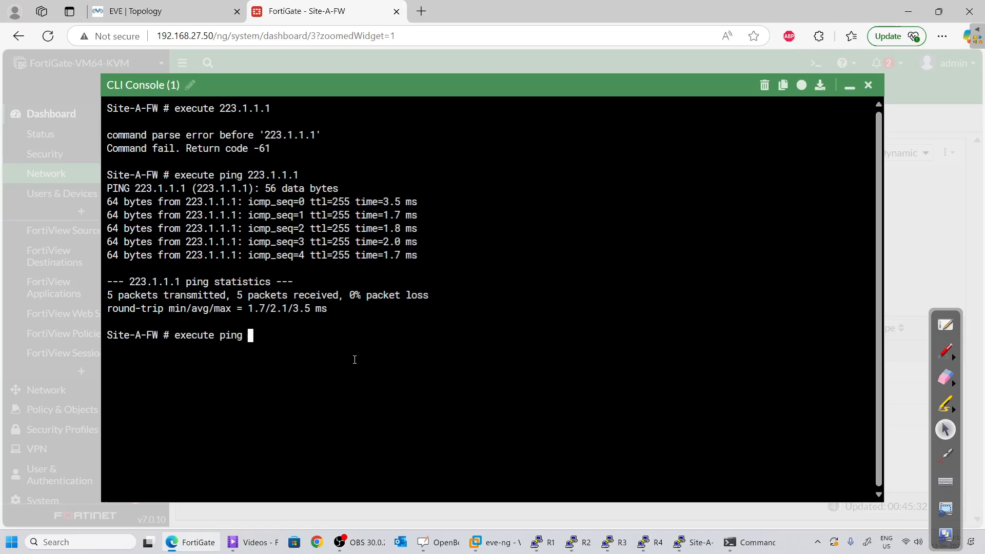
pyautogui.write('22')
pyautogui.hotkey('ctrl', 'Tab')
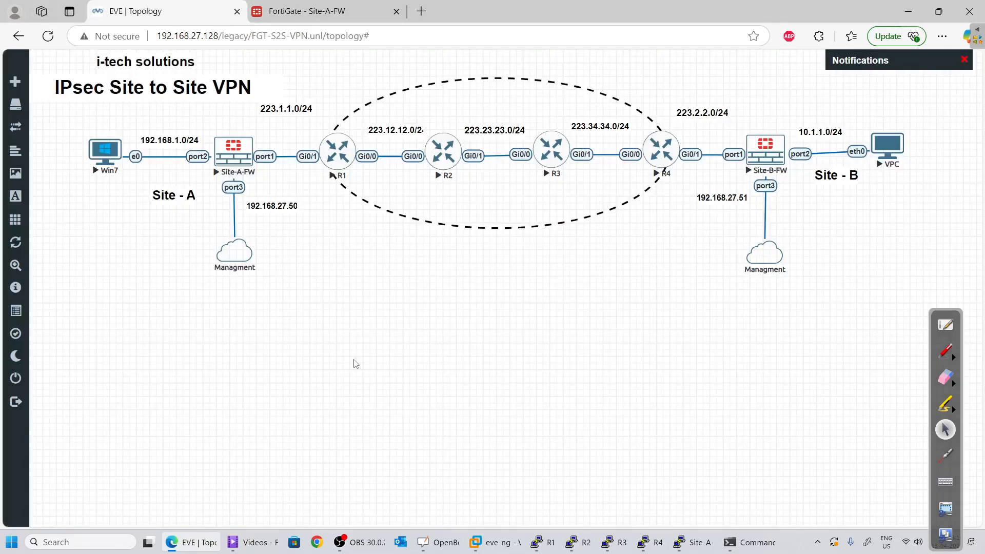
pyautogui.hotkey('ctrl', 'Tab')
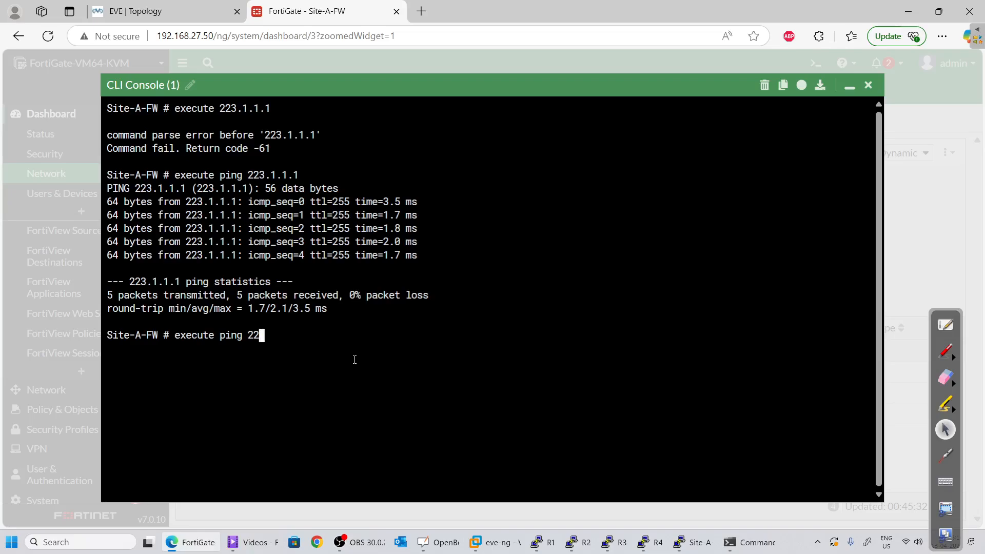
pyautogui.write('3.2.2.1')
pyautogui.press('Return')
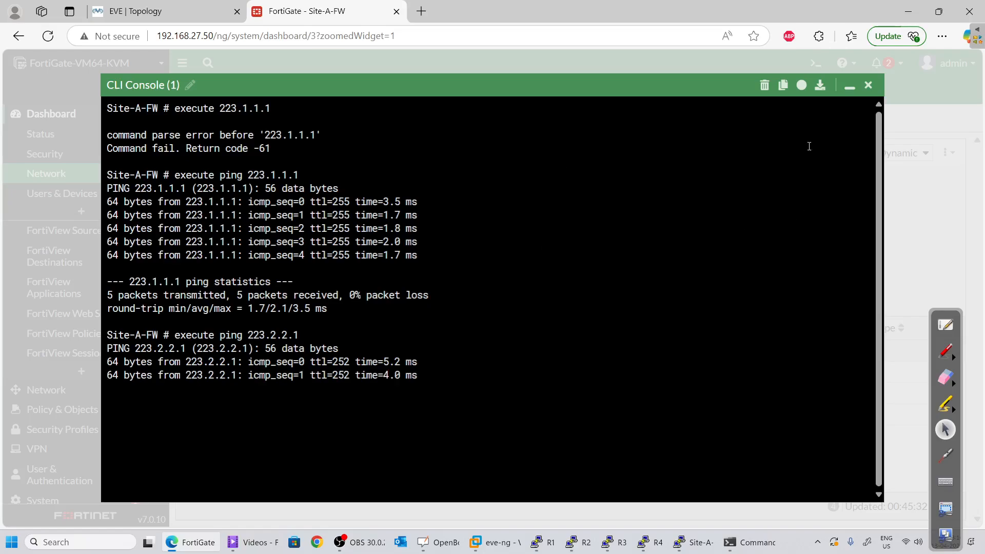
pyautogui.click(850, 85)
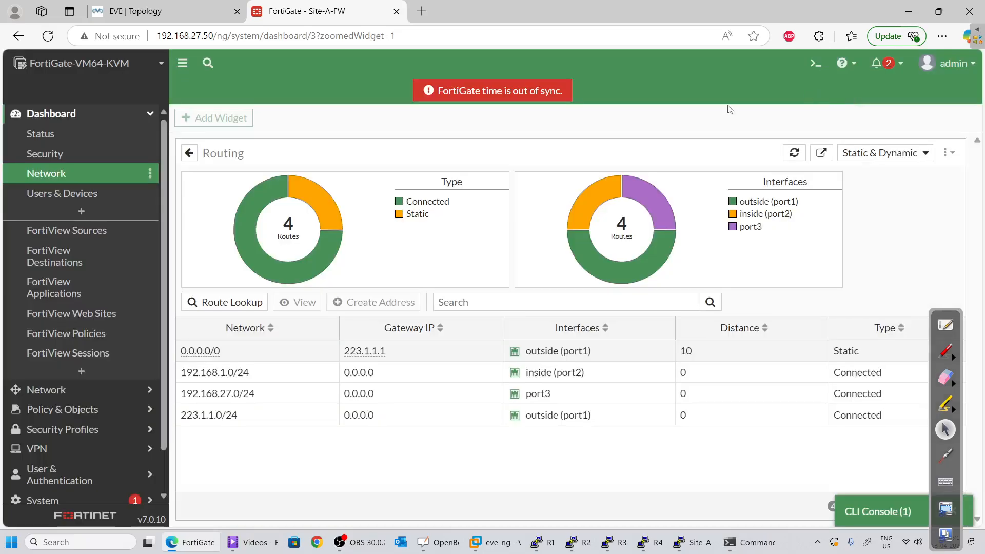
# View the EVE-NG IPsec Site to Site VPN lab topology diagram
pyautogui.click(191, 6)
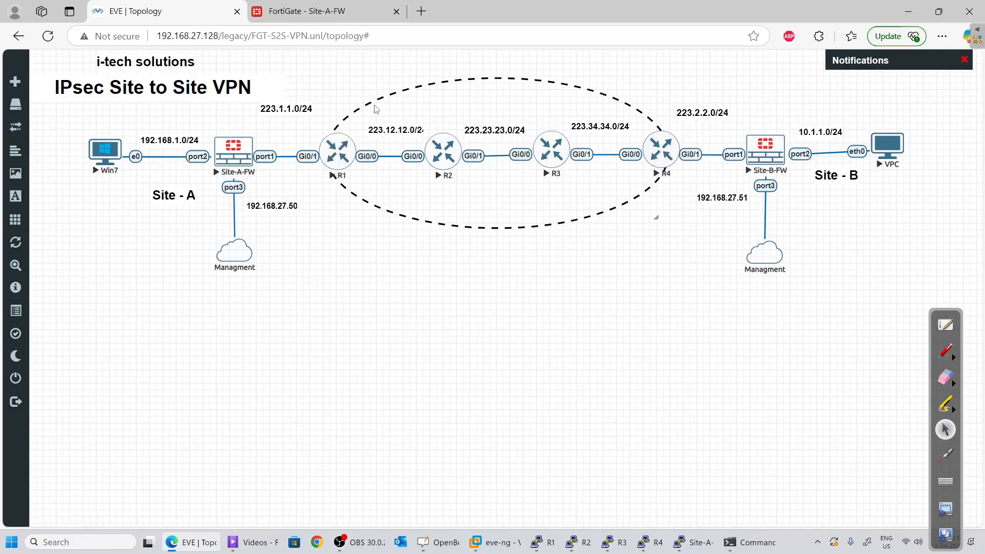
pyautogui.click(322, 11)
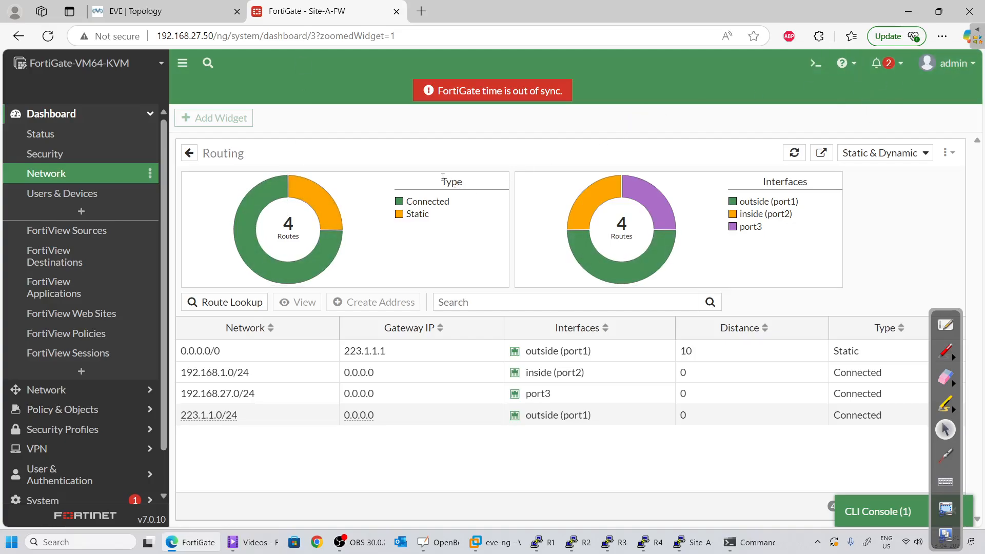
pyautogui.click(169, 11)
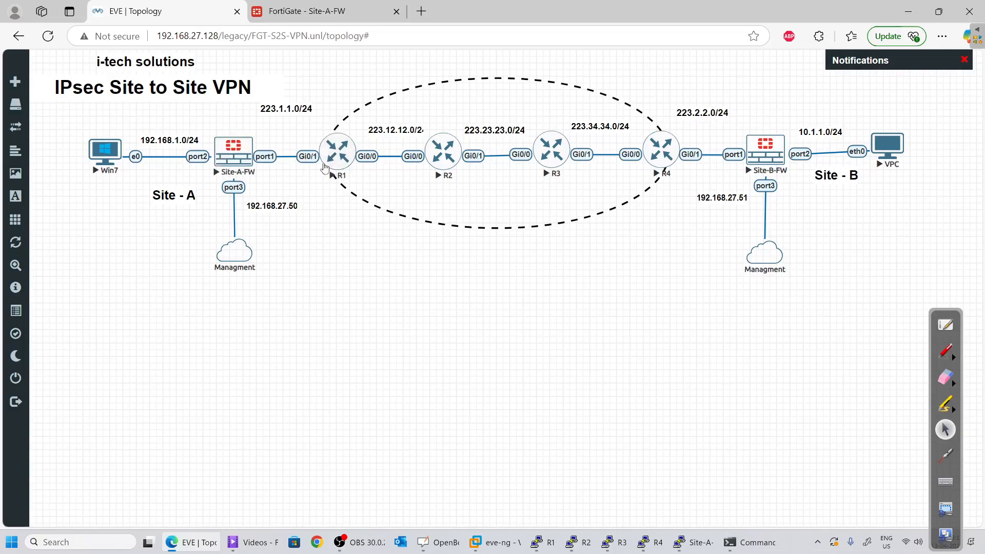
# Open a PuTTY console to Site-B-FW, resize it, and log in as admin
pyautogui.click(764, 150)
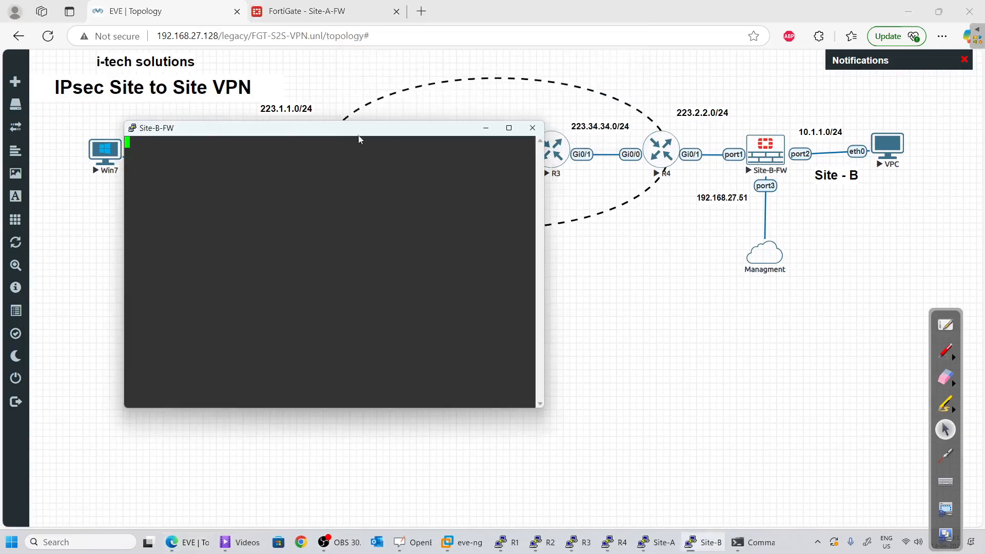
pyautogui.moveTo(358, 132); pyautogui.dragTo(441, 159)
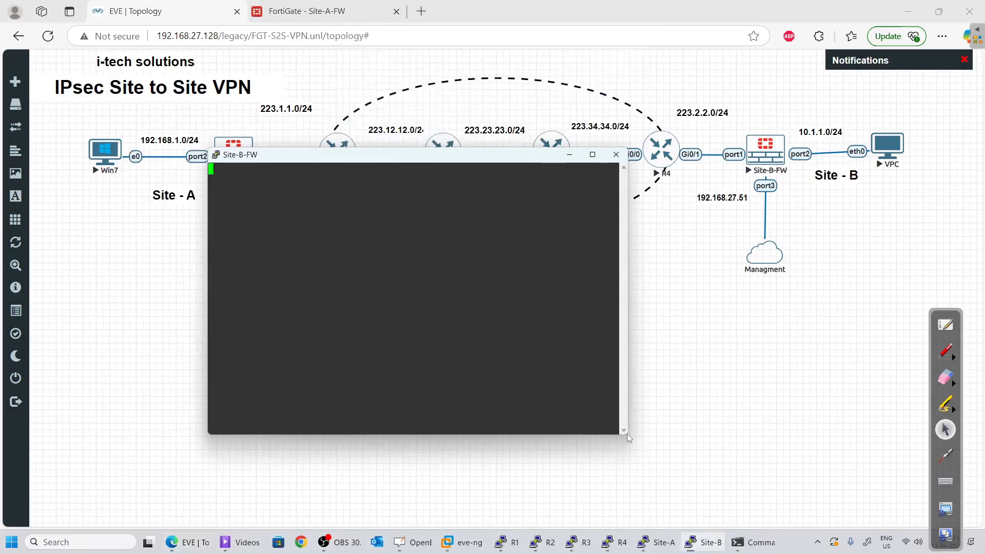
pyautogui.moveTo(629, 438); pyautogui.dragTo(812, 502)
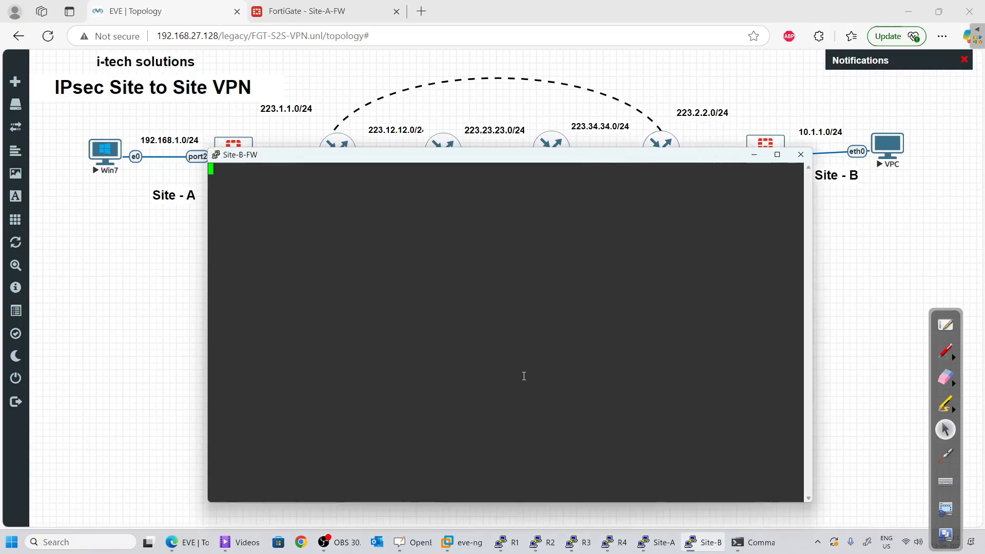
pyautogui.press('Return')
pyautogui.press('Return')
pyautogui.press('Return')
pyautogui.write('a')
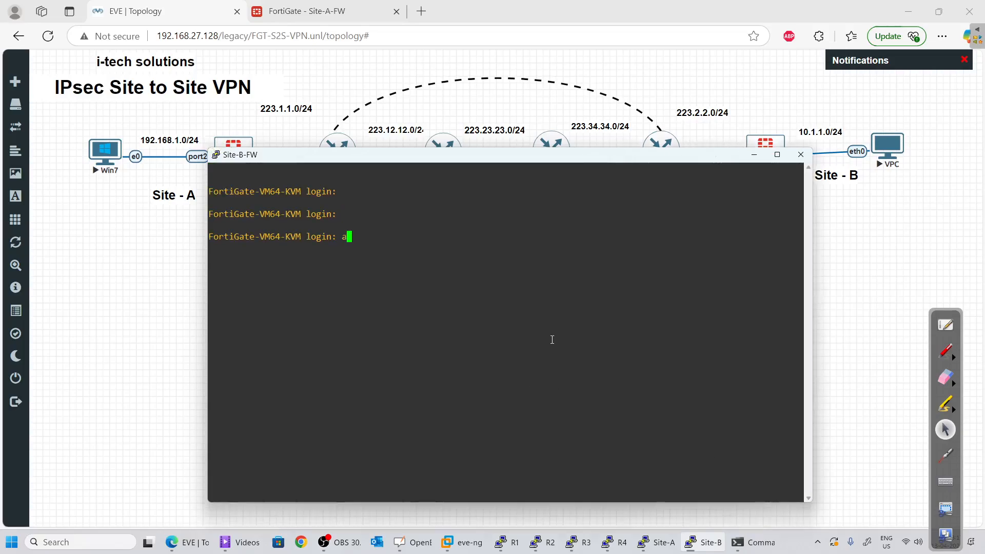
pyautogui.write('dmin')
pyautogui.press('Return')
pyautogui.press('Return')
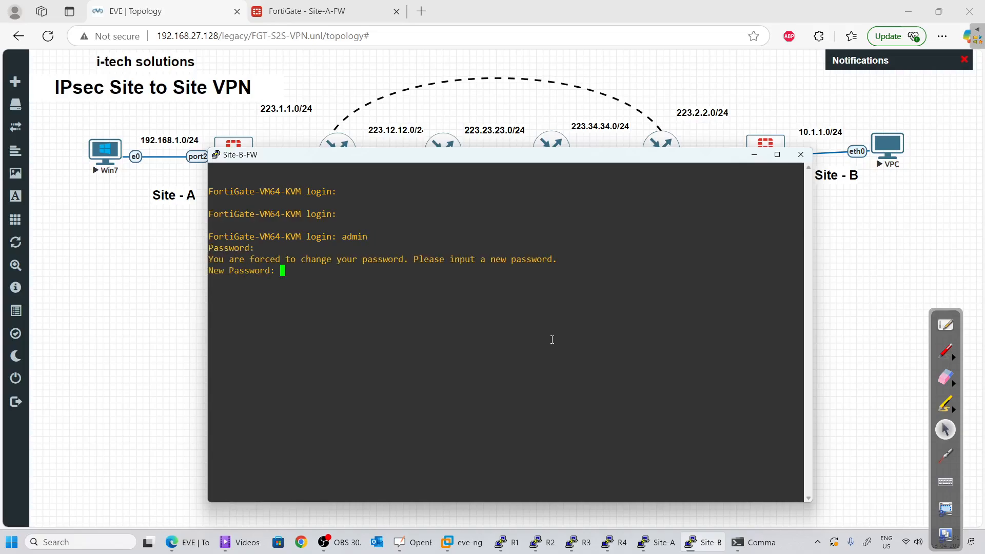
pyautogui.press('Return')
pyautogui.press('Return')
# Under config system interface, edit port3 and set its IP to 192.168.27.51/24
pyautogui.write('confi')
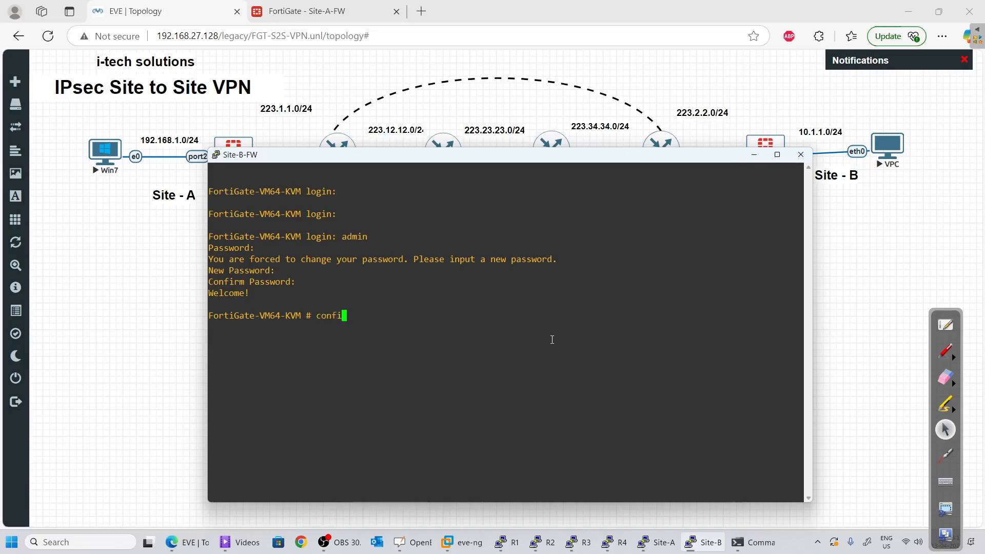
pyautogui.write('g system interface')
pyautogui.press('Return')
pyautogui.write('edoit')
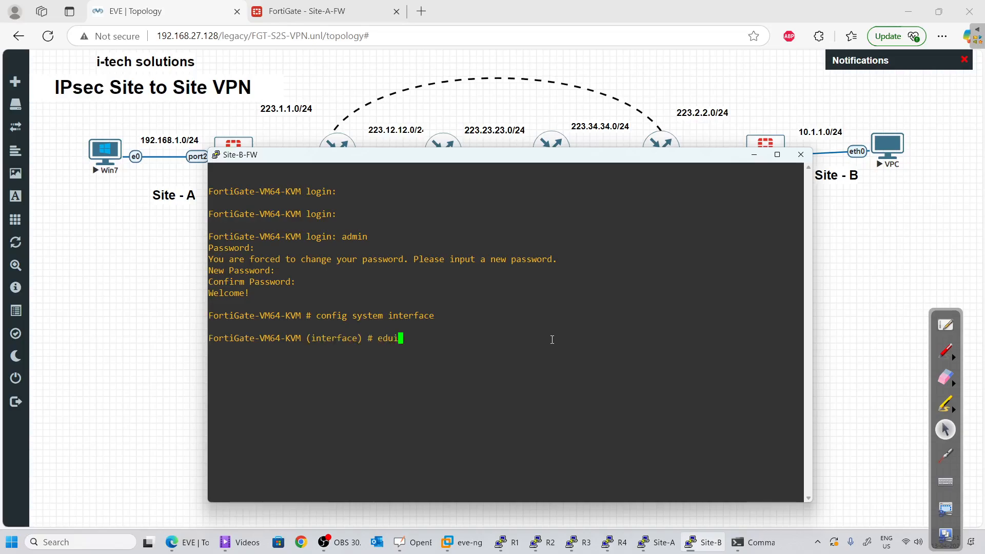
pyautogui.press('BackSpace')
pyautogui.press('BackSpace')
pyautogui.press('BackSpace')
pyautogui.write('it port')
pyautogui.press('BackSpace')
pyautogui.press('BackSpace')
pyautogui.press('BackSpace')
pyautogui.press('BackSpace')
pyautogui.write('port3')
pyautogui.press('Return')
pyautogui.write('set ')
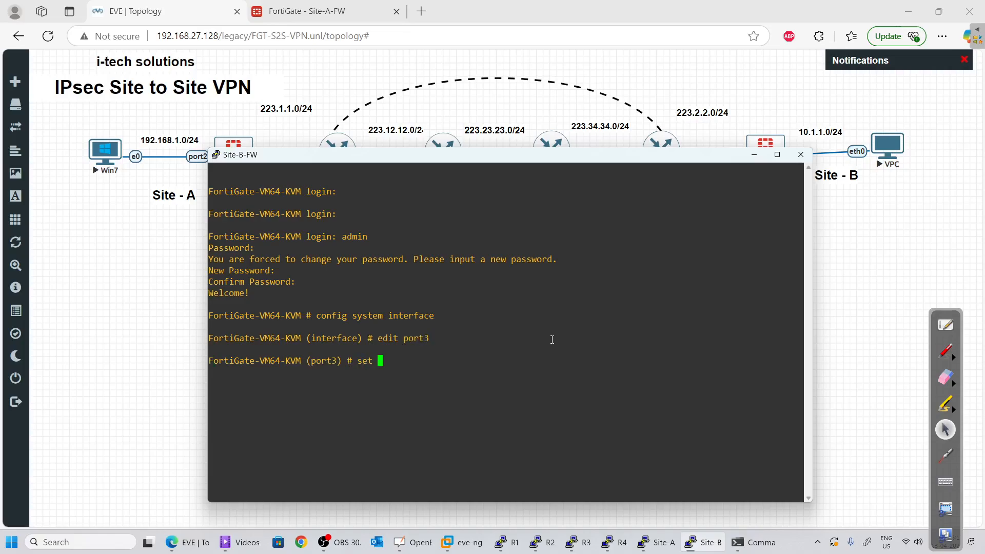
pyautogui.write('ip 192.168.27.51/24')
pyautogui.press('Return')
# Set port3 allowaccess to ping and http, then end the configuration
pyautogui.write('set allo')
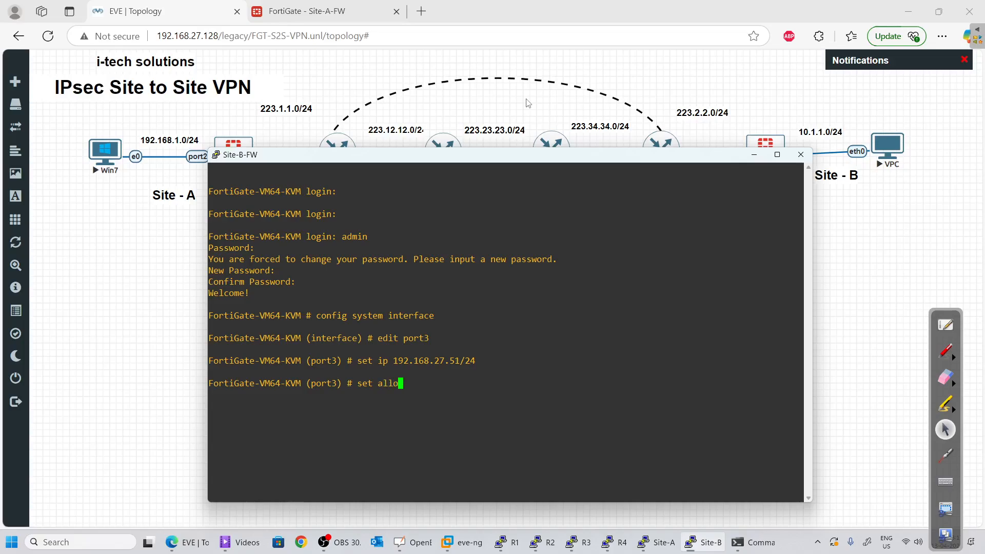
pyautogui.press('Tab')
pyautogui.write('ping s')
pyautogui.write('t')
pyautogui.press('BackSpace')
pyautogui.press('BackSpace')
pyautogui.write('htto')
pyautogui.press('Return')
pyautogui.press('Up')
pyautogui.press('BackSpace')
pyautogui.write('p')
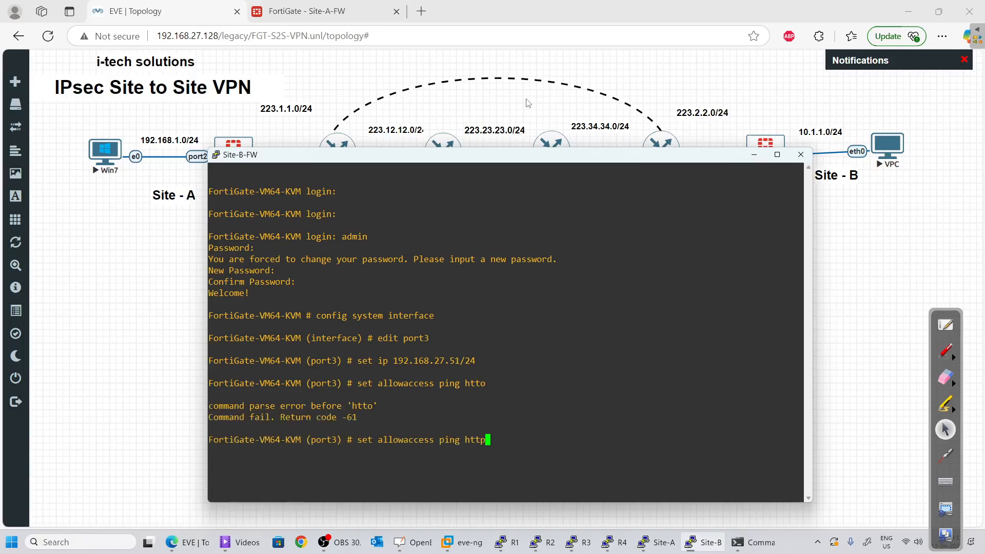
pyautogui.press('Return')
pyautogui.write('end')
pyautogui.press('Return')
pyautogui.press('Return')
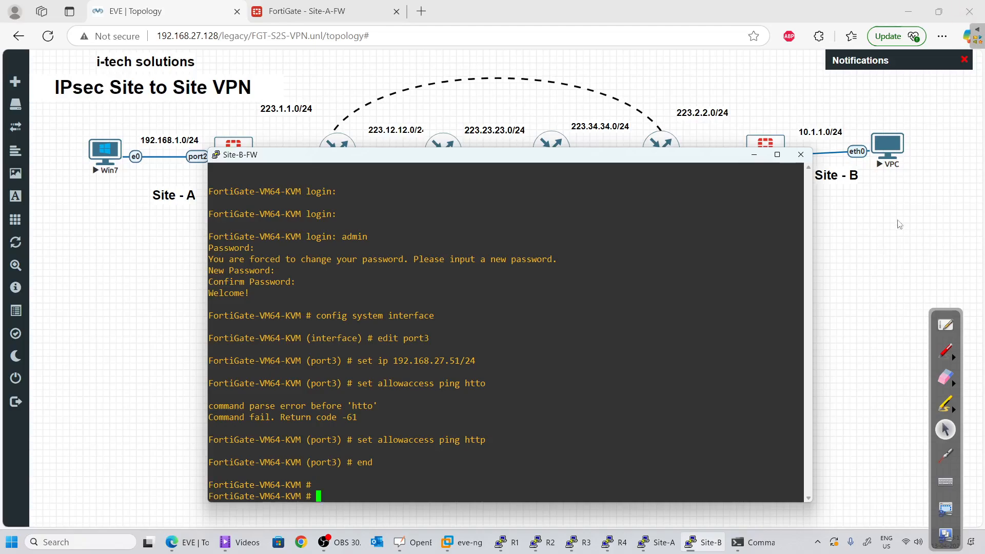
pyautogui.click(754, 155)
# Browse to 192.168.27.51 in a new tab, sign in as admin, and postpone setup with Later
pyautogui.click(307, 11)
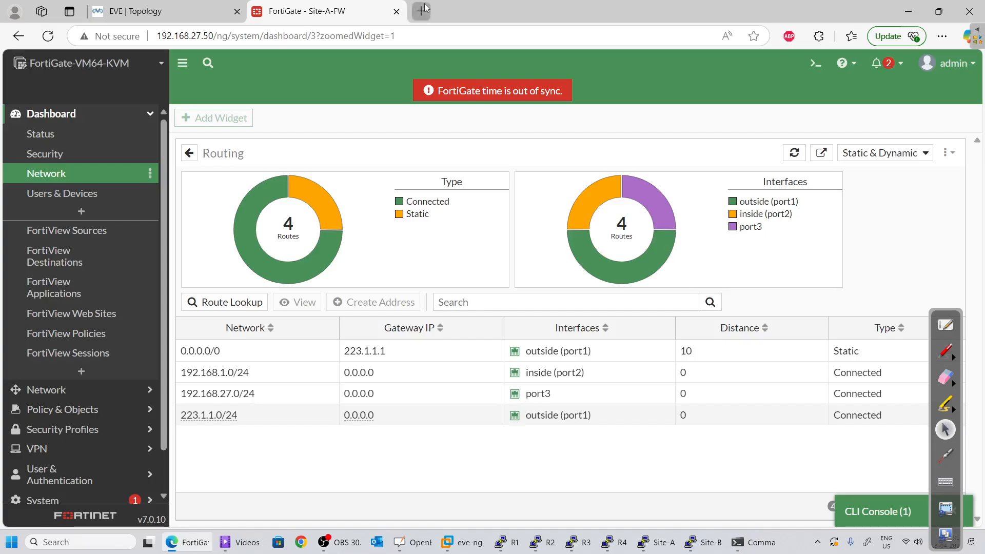
pyautogui.click(421, 11)
pyautogui.write('192.1')
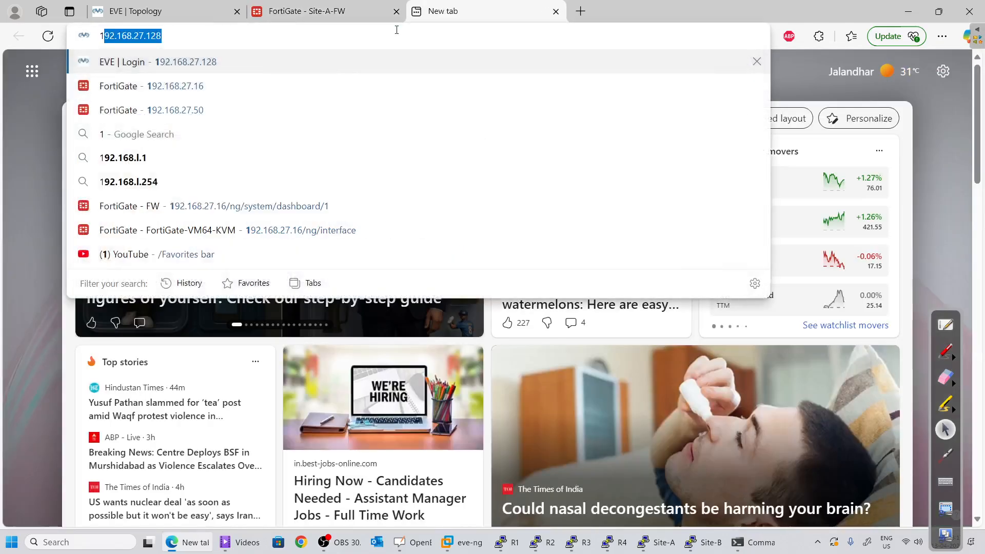
pyautogui.write('68.27')
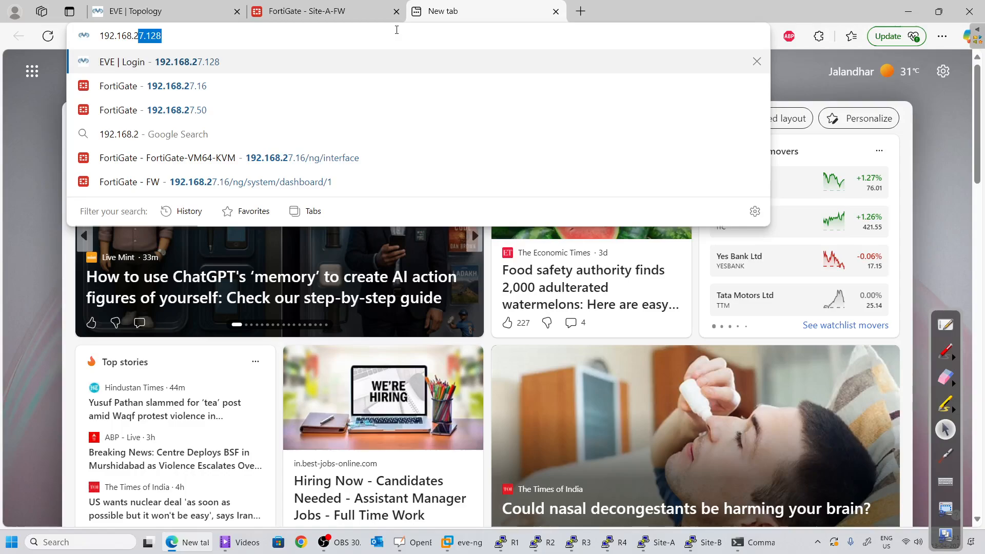
pyautogui.write('.51')
pyautogui.press('Return')
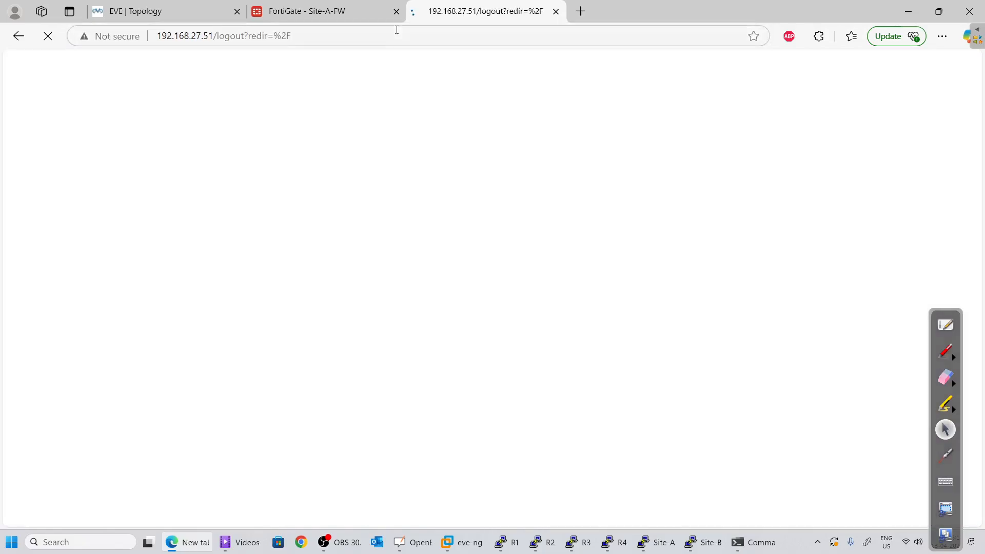
pyautogui.write('admin')
pyautogui.press('Tab')
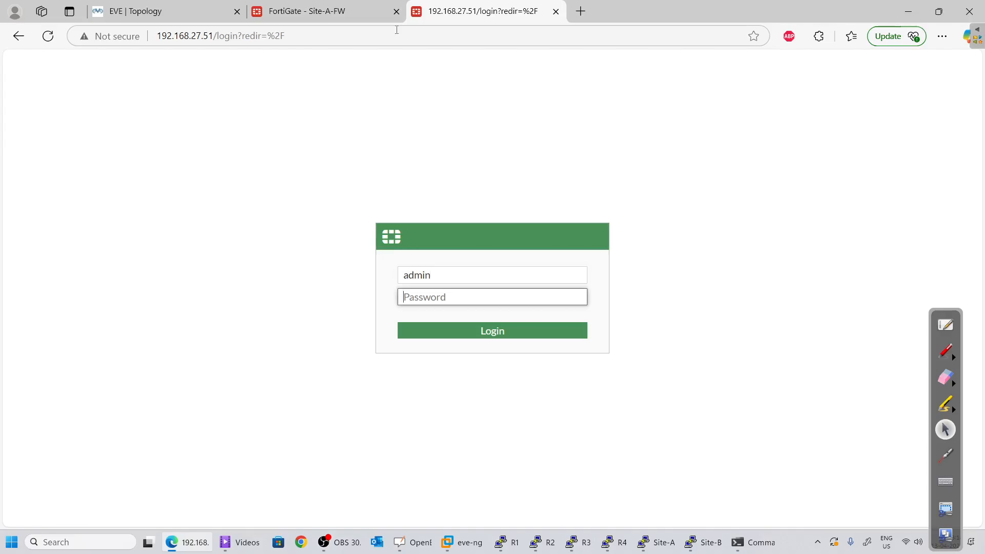
pyautogui.write('ad')
pyautogui.press('Return')
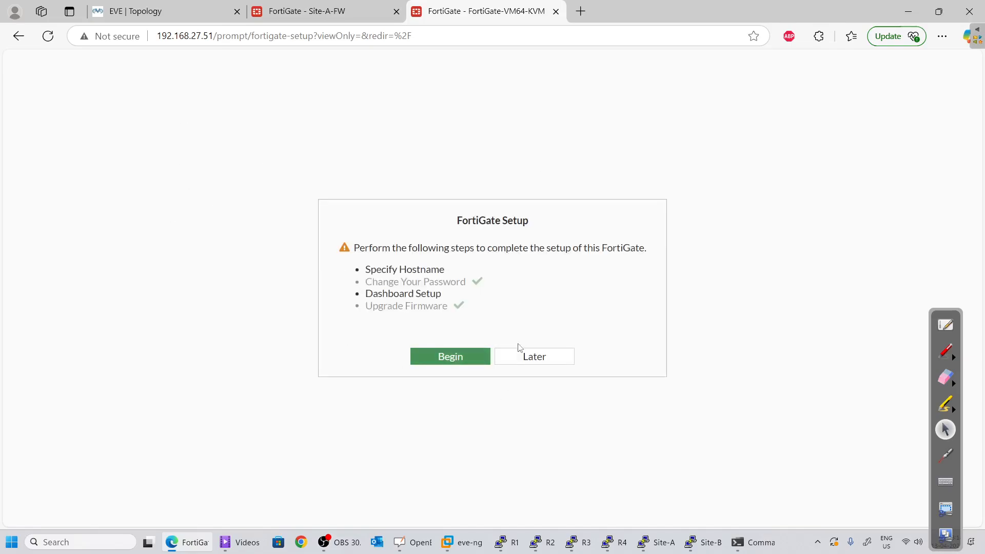
pyautogui.click(519, 354)
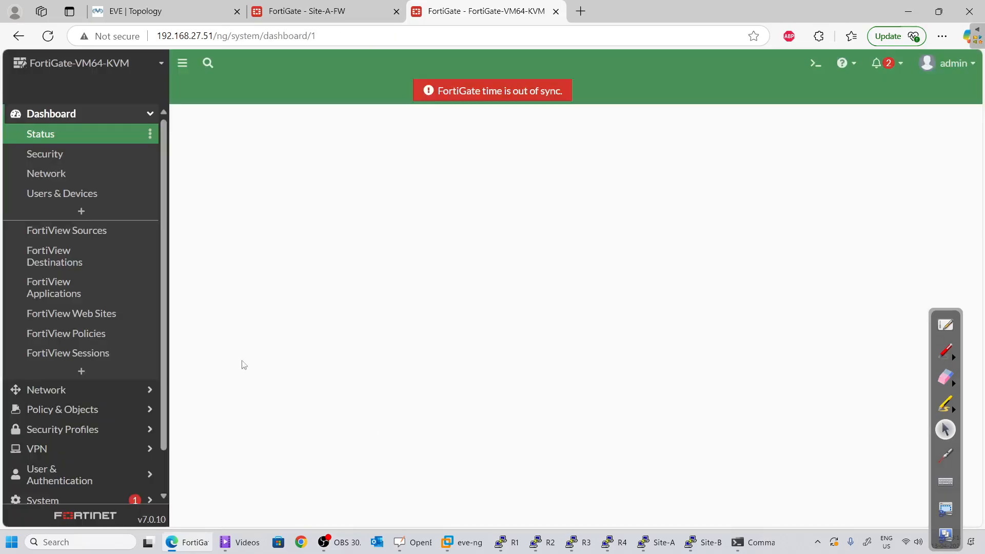
pyautogui.scroll(-1, 15, 330)
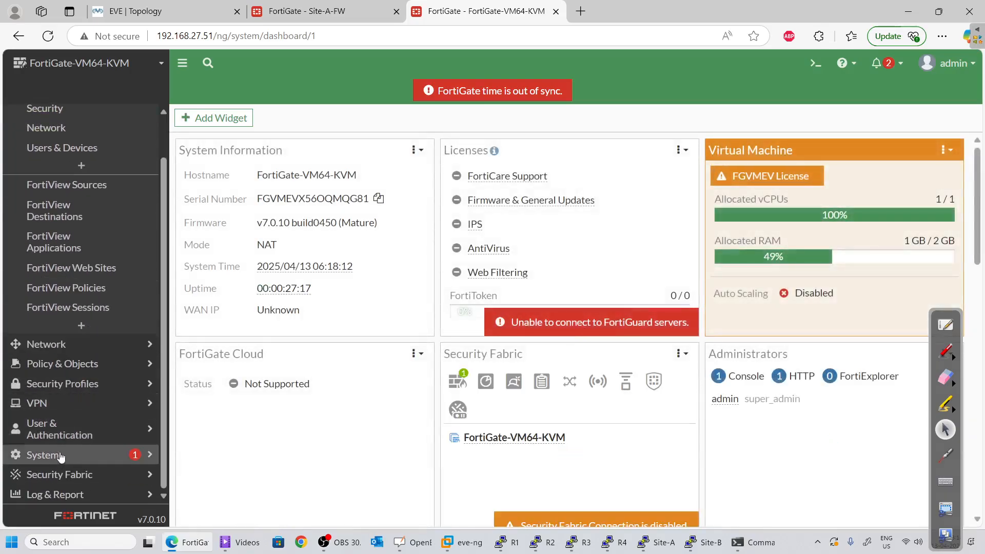
# In System > Settings, set host name Site-B-FW and idle timeout 60, then apply
pyautogui.click(60, 455)
pyautogui.click(44, 332)
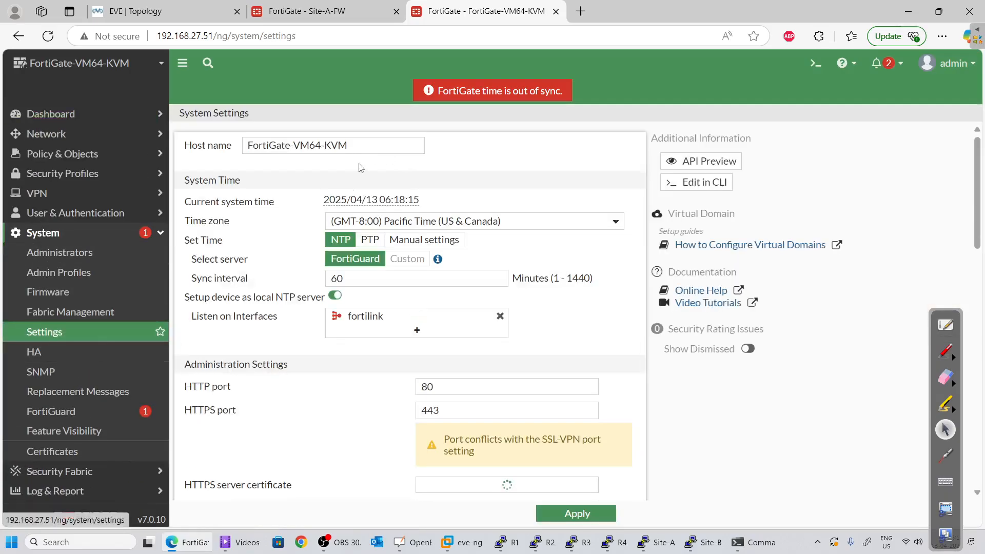
pyautogui.moveTo(365, 149); pyautogui.dragTo(1, 124)
pyautogui.write('Site-B-')
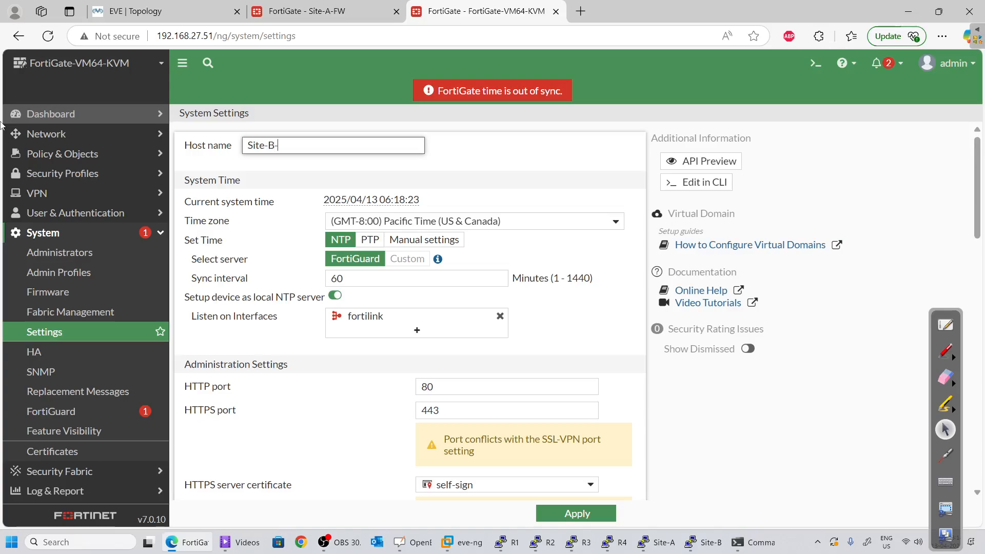
pyautogui.write('FW')
pyautogui.scroll(-6, 410, 307)
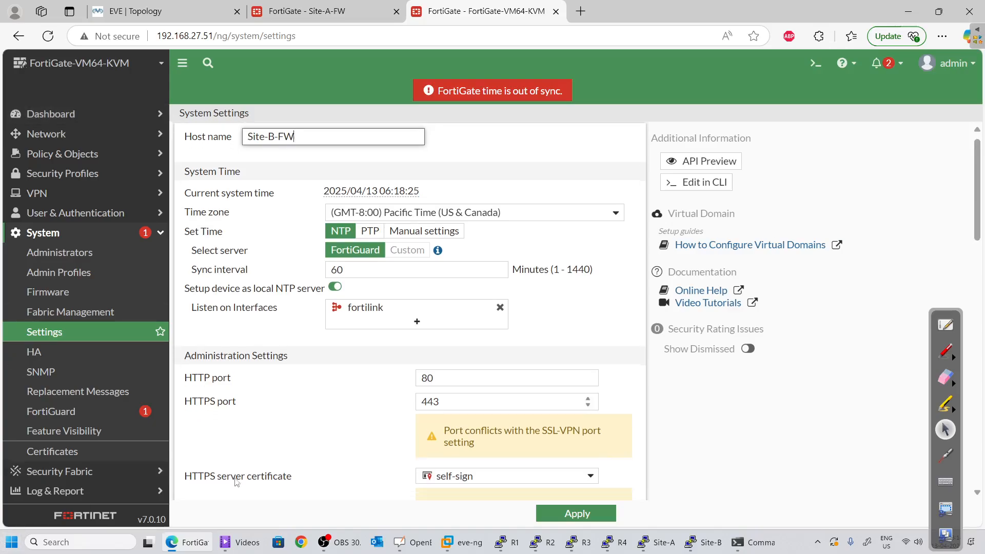
pyautogui.scroll(-10, 295, 276)
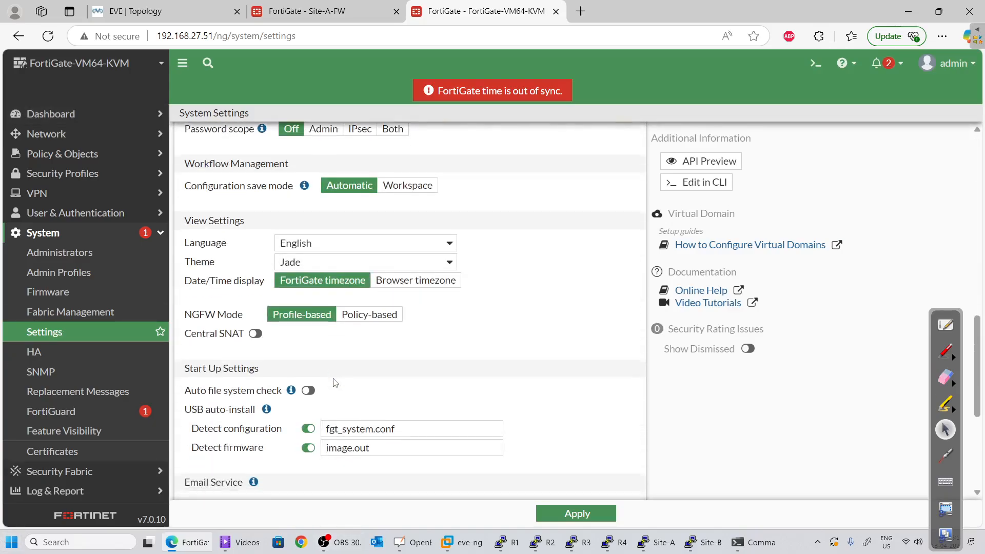
pyautogui.scroll(10, 303, 287)
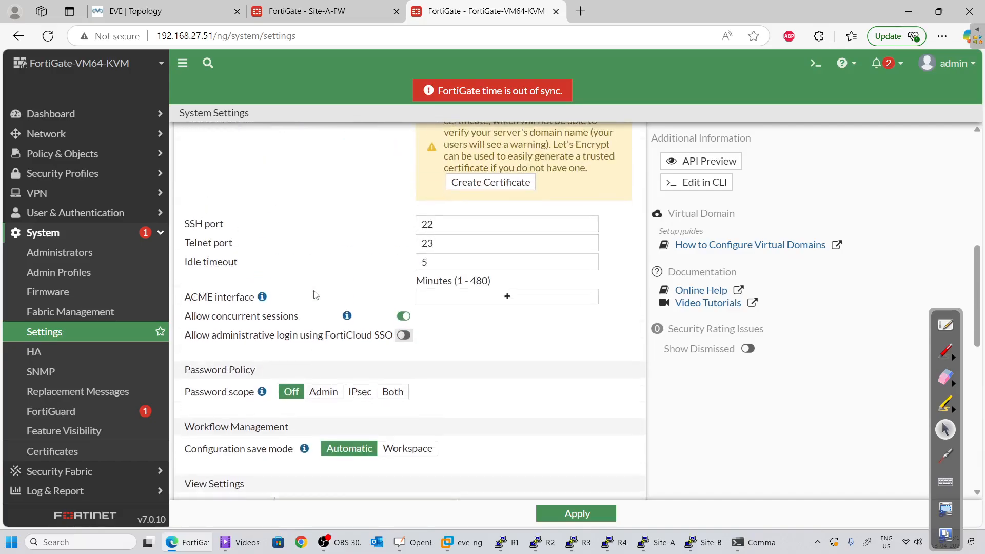
pyautogui.scroll(-9, 307, 308)
pyautogui.scroll(-2, 308, 312)
pyautogui.scroll(11, 308, 314)
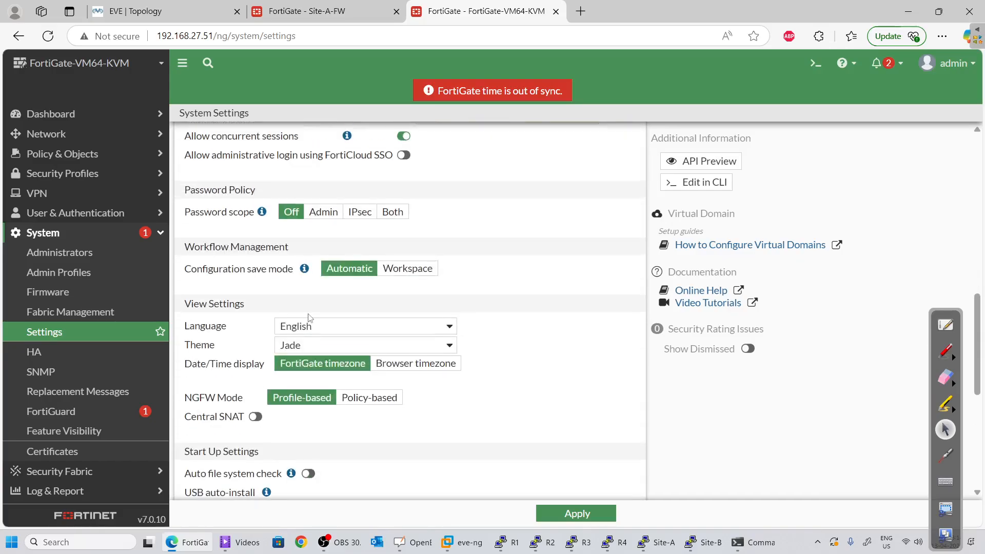
pyautogui.scroll(-1, 309, 319)
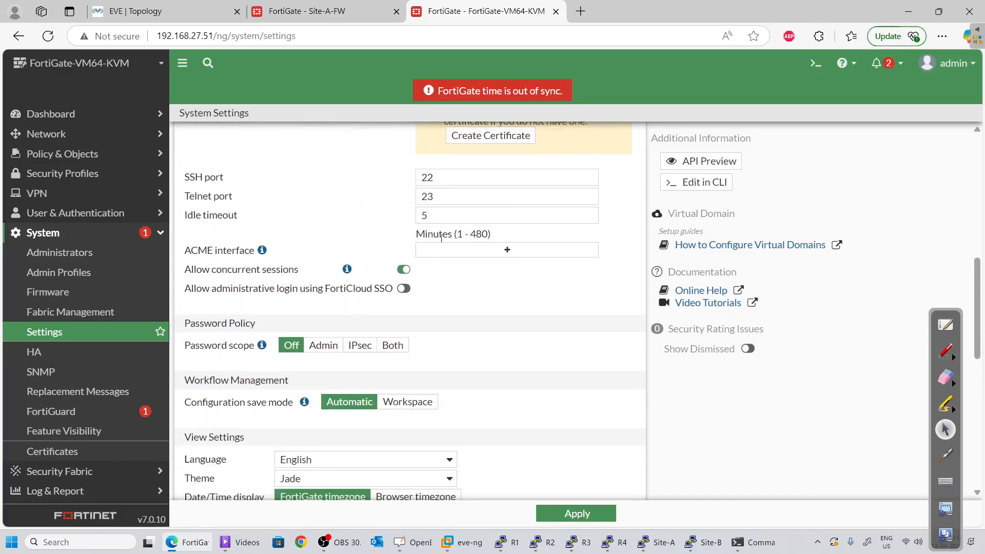
pyautogui.doubleClick(424, 215)
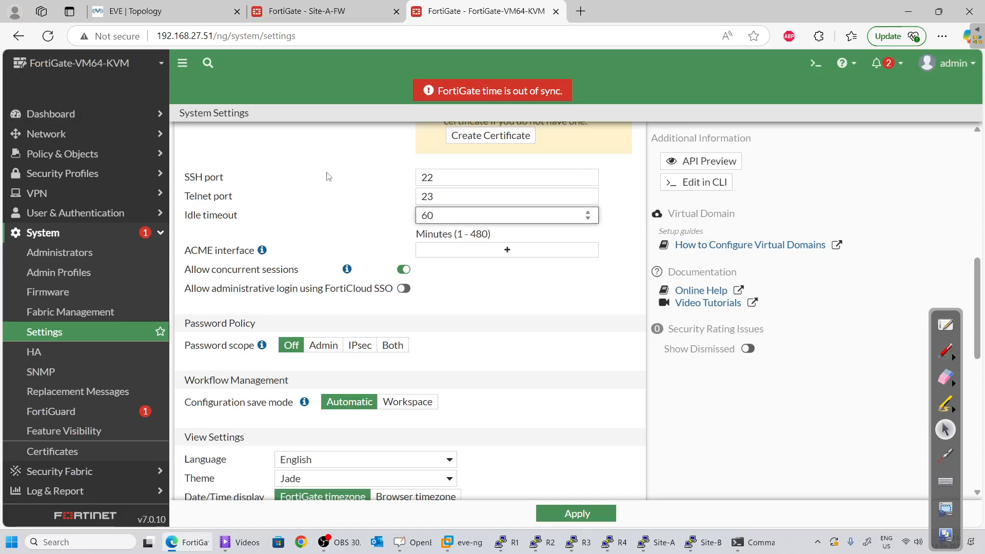
pyautogui.click(575, 513)
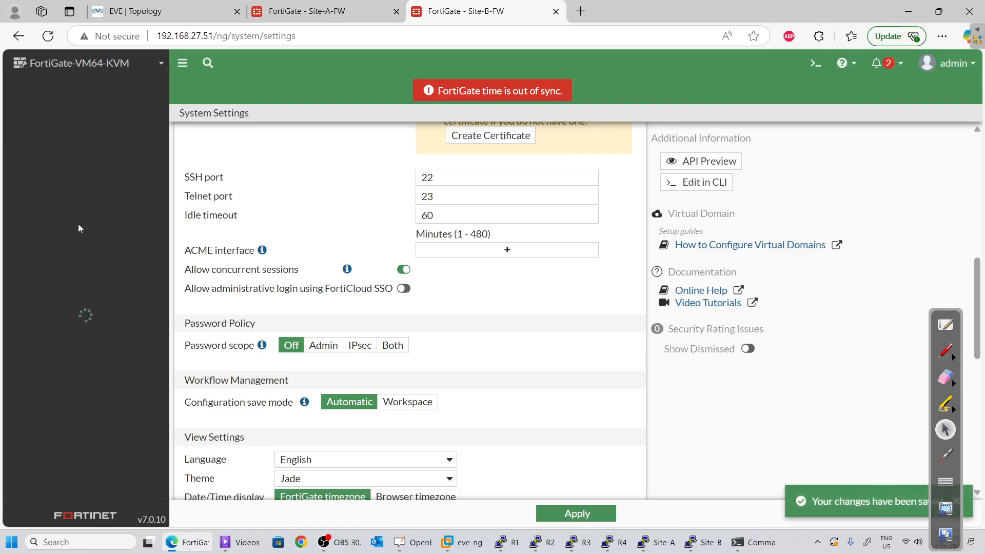
# Edit Site-B-FW's port1 and give it the alias outside
pyautogui.click(95, 134)
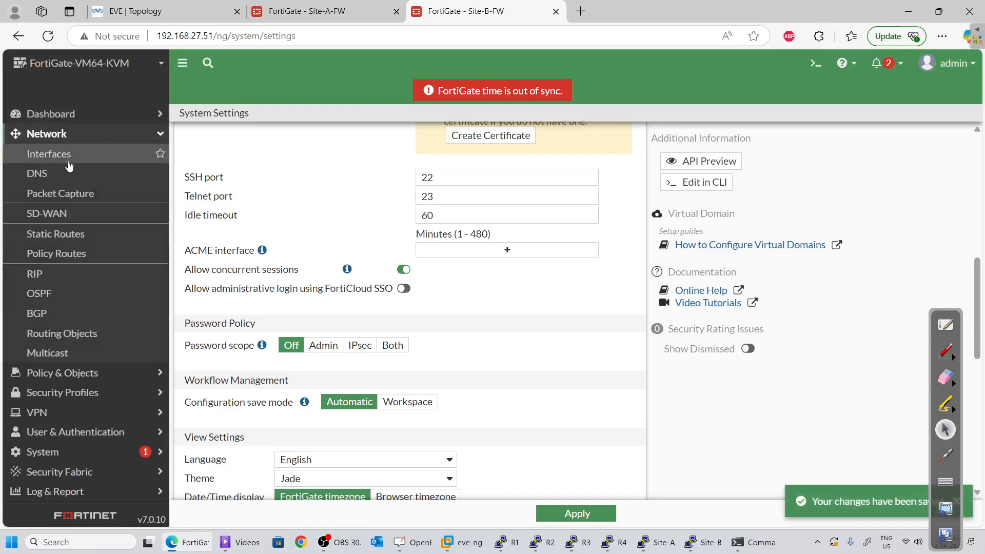
pyautogui.click(61, 155)
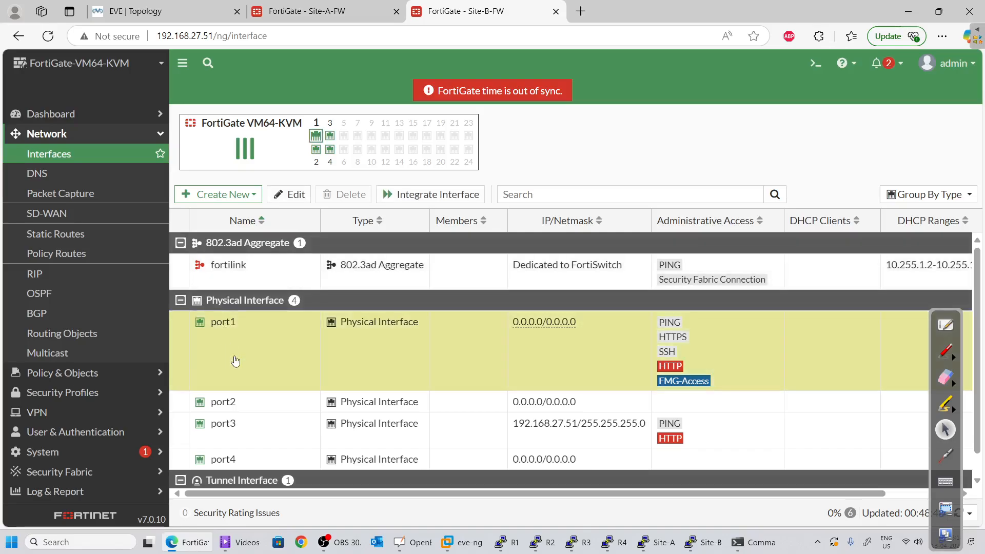
pyautogui.hotkey('ctrl', '1')
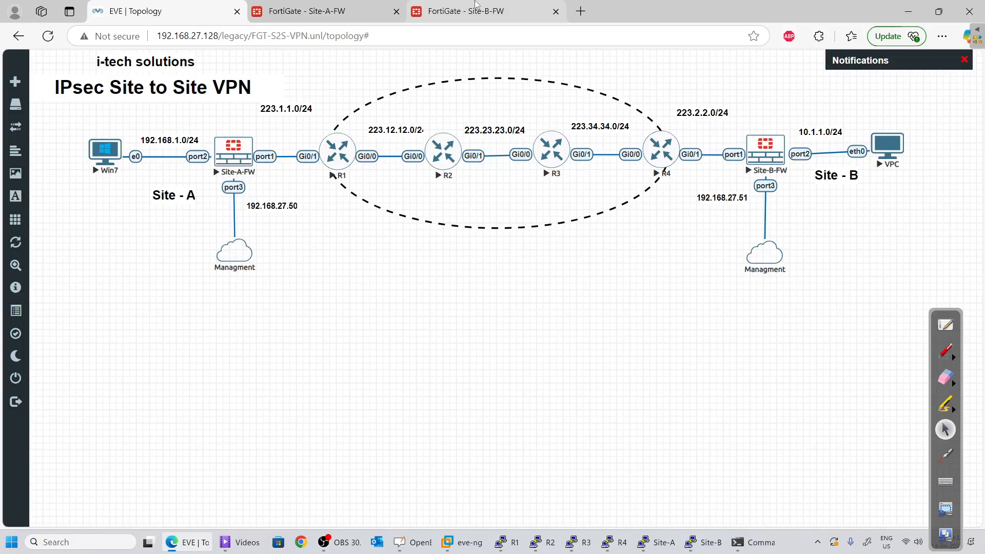
pyautogui.click(451, 15)
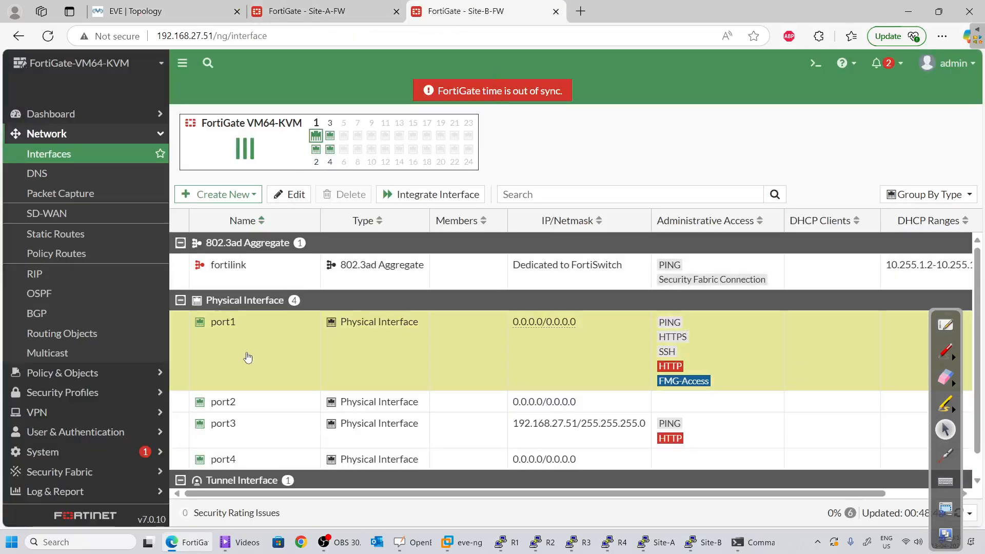
pyautogui.click(299, 198)
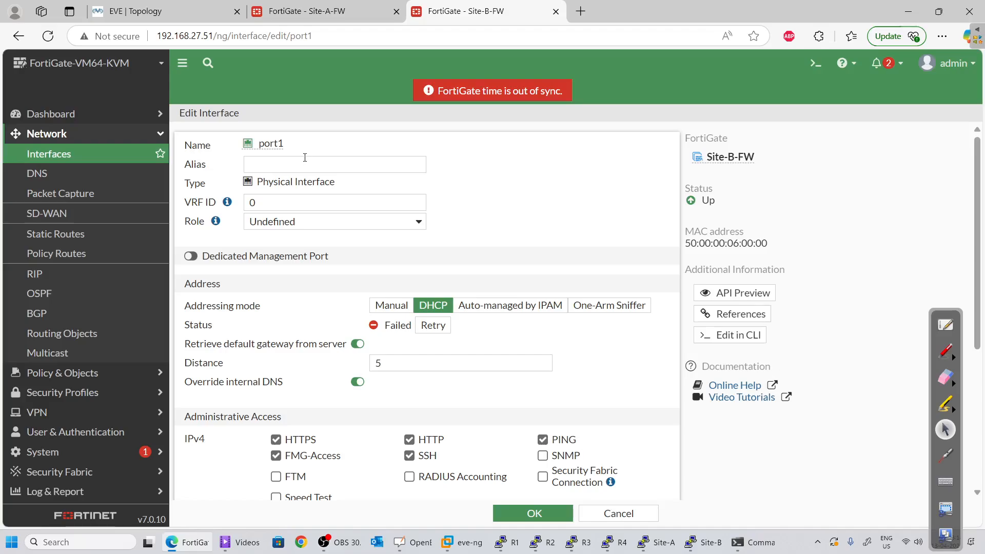
pyautogui.click(305, 158)
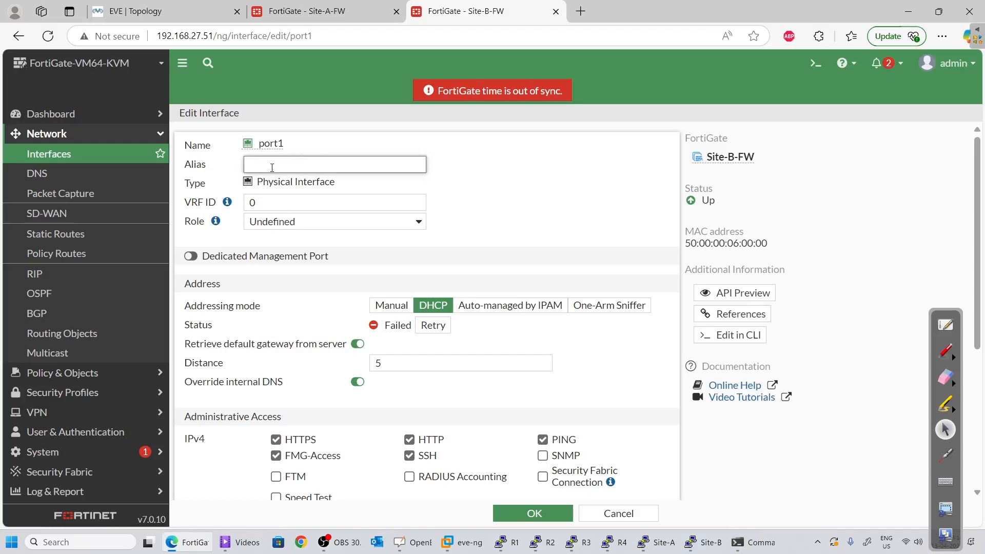
pyautogui.write('outi')
# Set port1 to manual 223.2.2.254/24, leave only PING access, and save
pyautogui.scroll(-2, 305, 507)
pyautogui.click(386, 240)
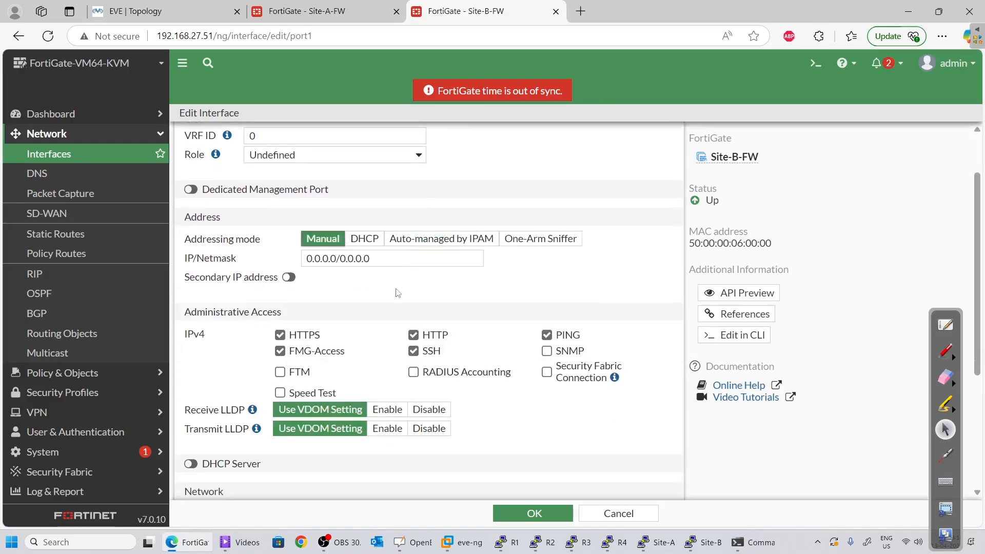
pyautogui.click(388, 254)
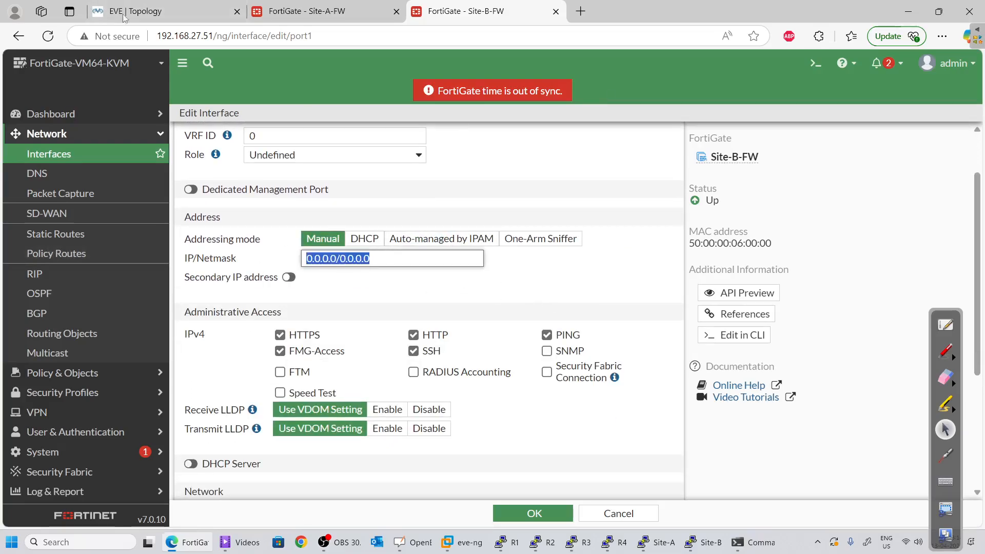
pyautogui.click(154, 10)
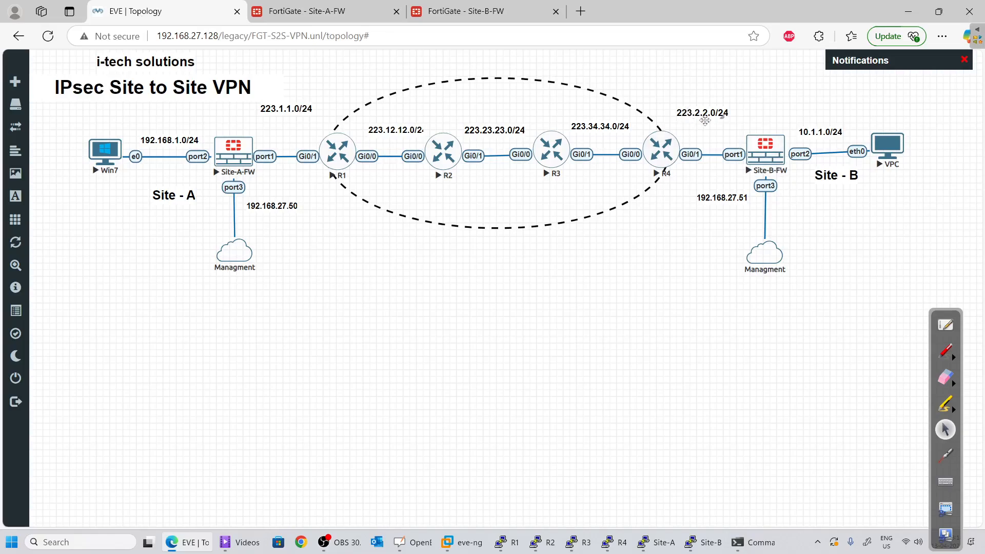
pyautogui.click(464, 11)
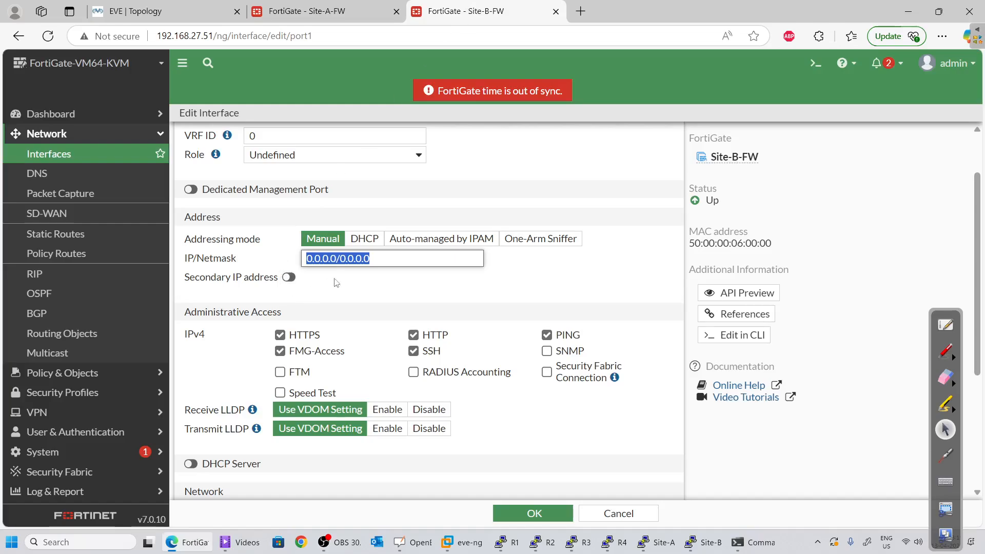
pyautogui.write('223.2')
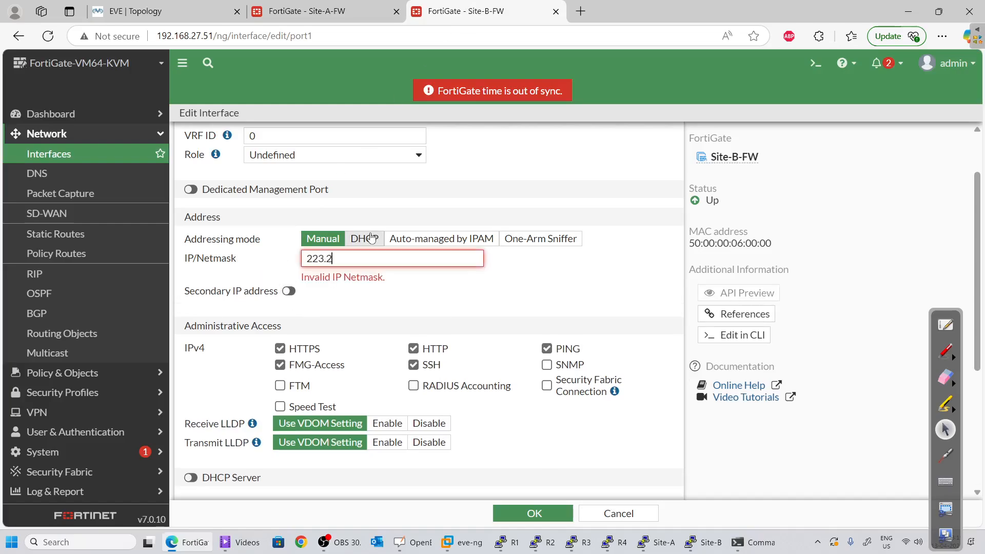
pyautogui.write('.2.254/24')
pyautogui.scroll(-4, 371, 238)
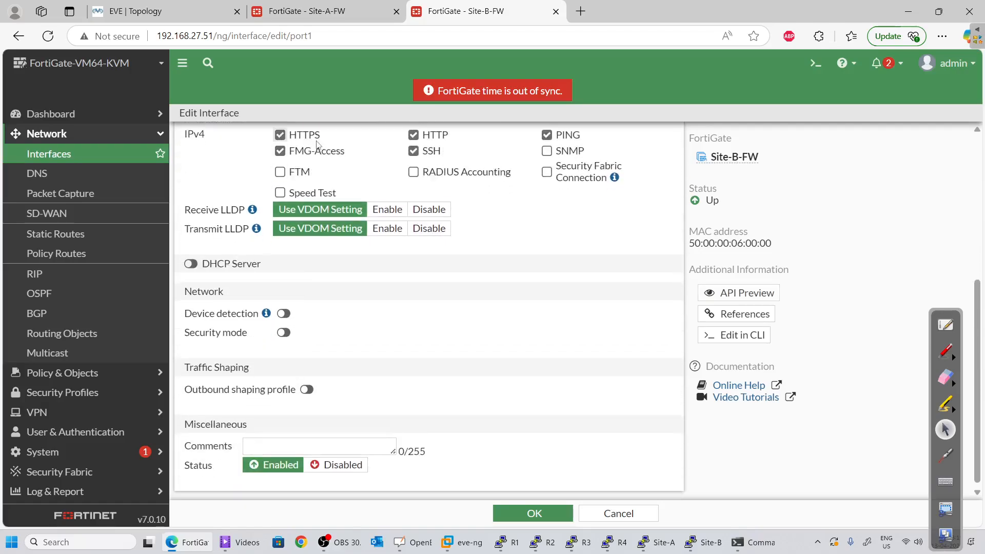
pyautogui.scroll(2, 299, 212)
pyautogui.click(280, 201)
pyautogui.click(280, 218)
pyautogui.click(414, 218)
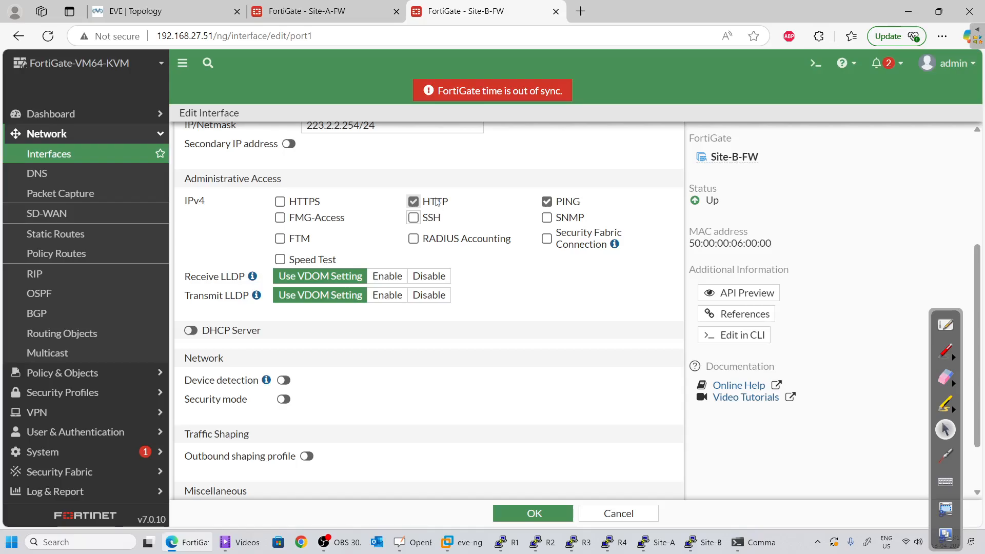
pyautogui.click(413, 201)
pyautogui.scroll(-1, 199, 356)
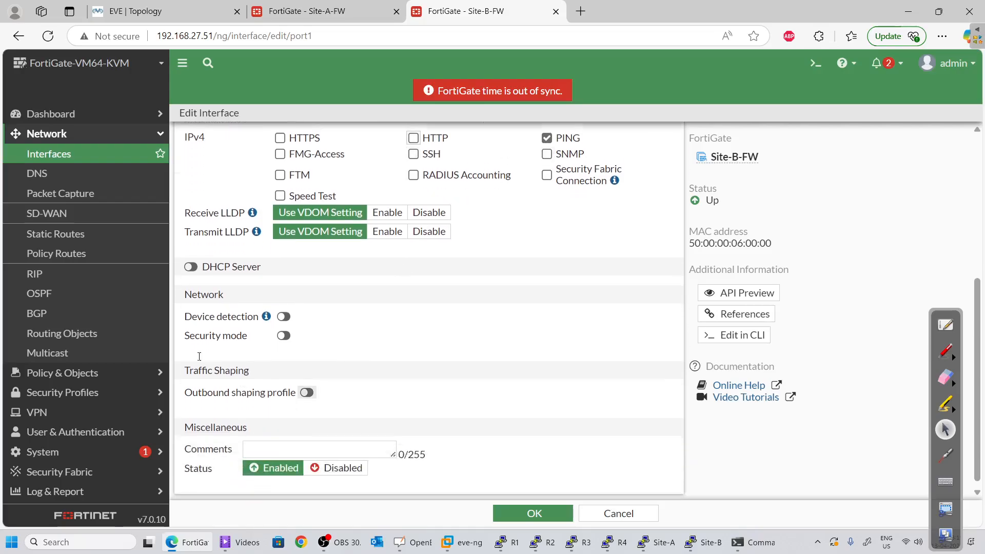
pyautogui.click(534, 513)
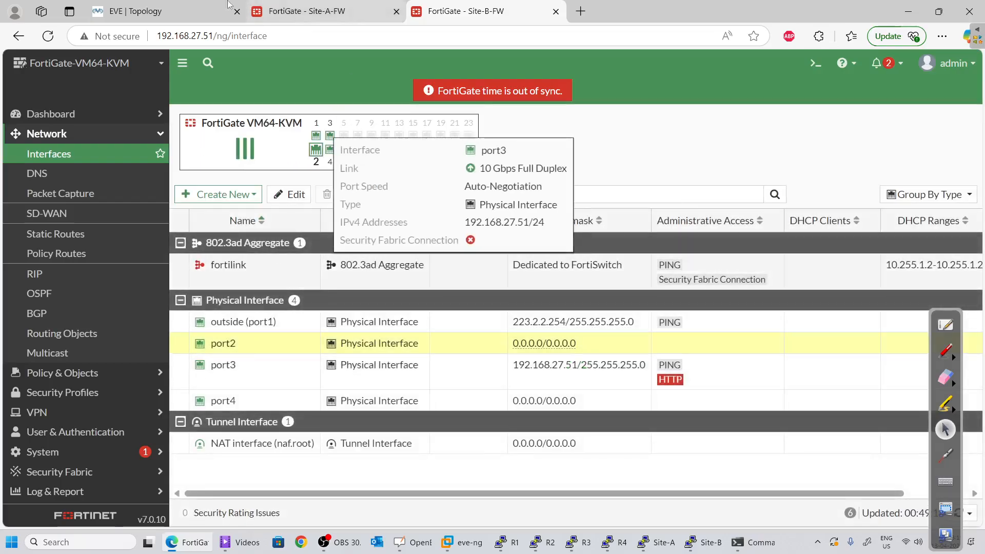
pyautogui.click(164, 11)
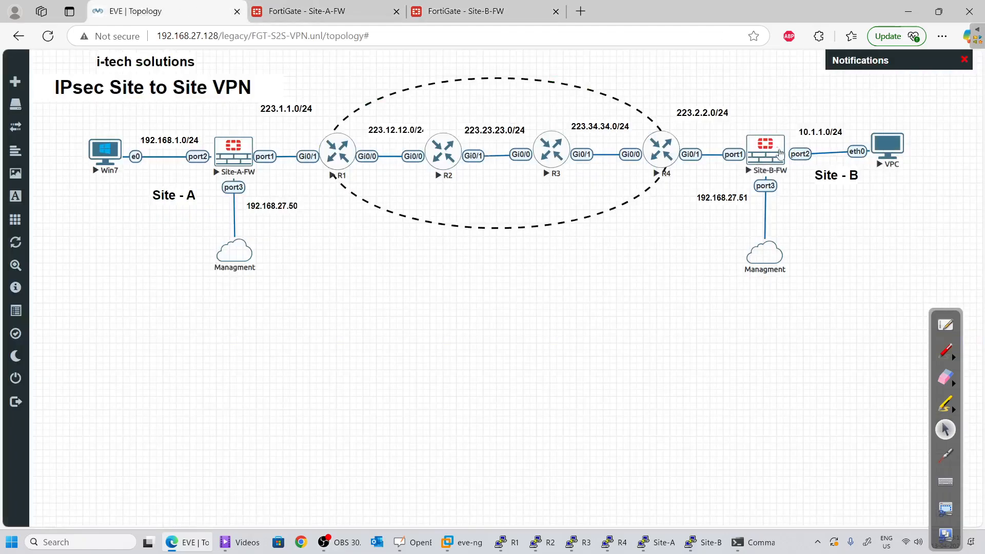
# Give port2 the manual address 10.1.1.1/24 with PING access allowed
pyautogui.click(453, 4)
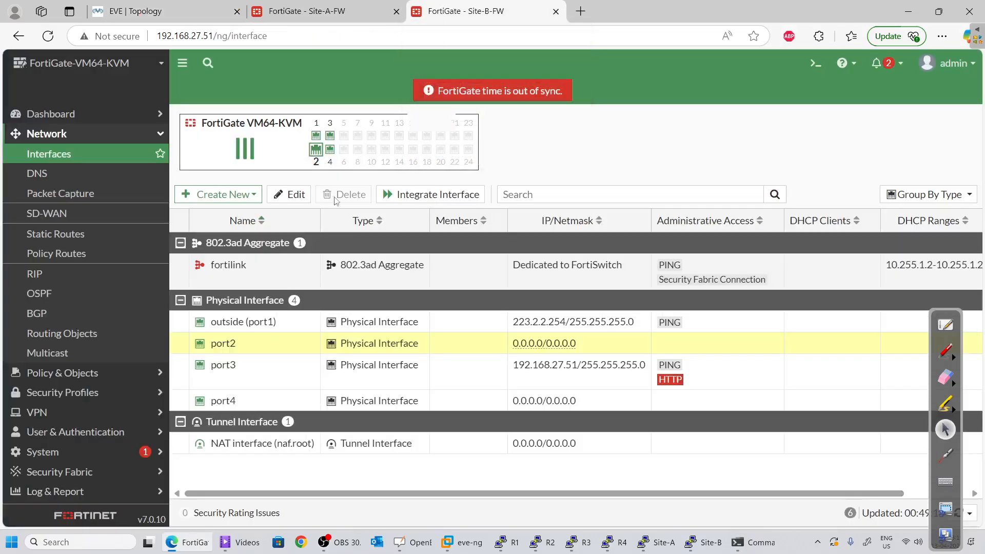
pyautogui.doubleClick(268, 336)
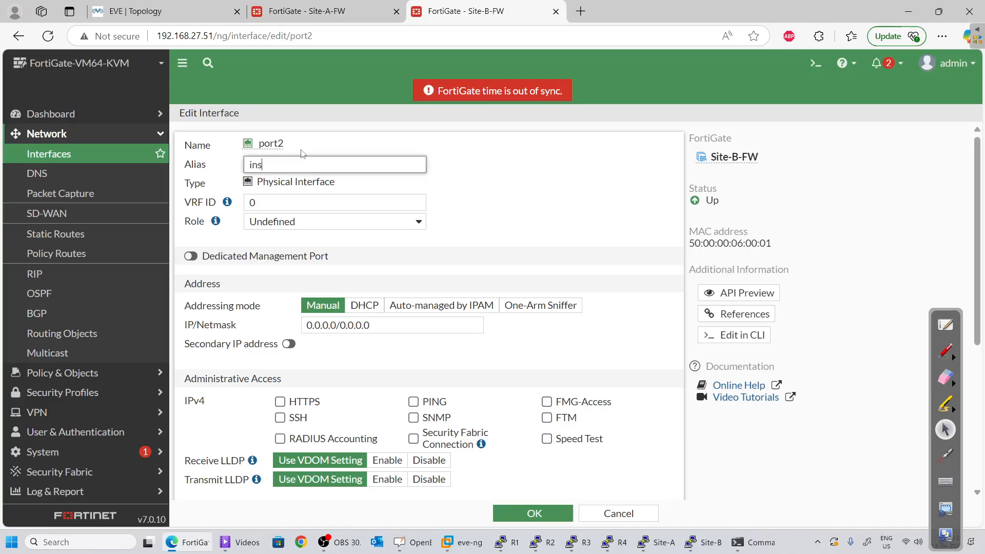
pyautogui.click(370, 307)
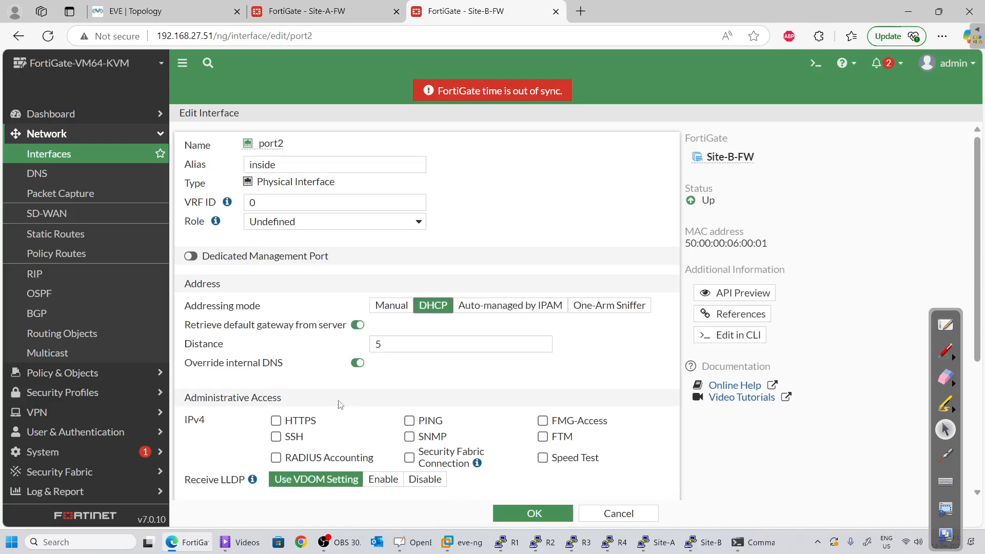
pyautogui.scroll(-3, 382, 308)
pyautogui.click(390, 172)
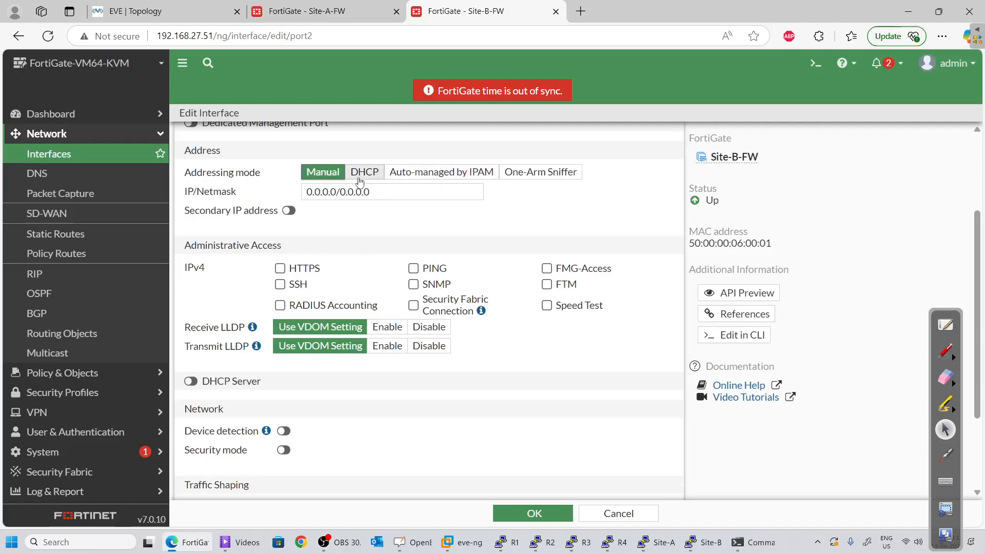
pyautogui.scroll(3, 400, 205)
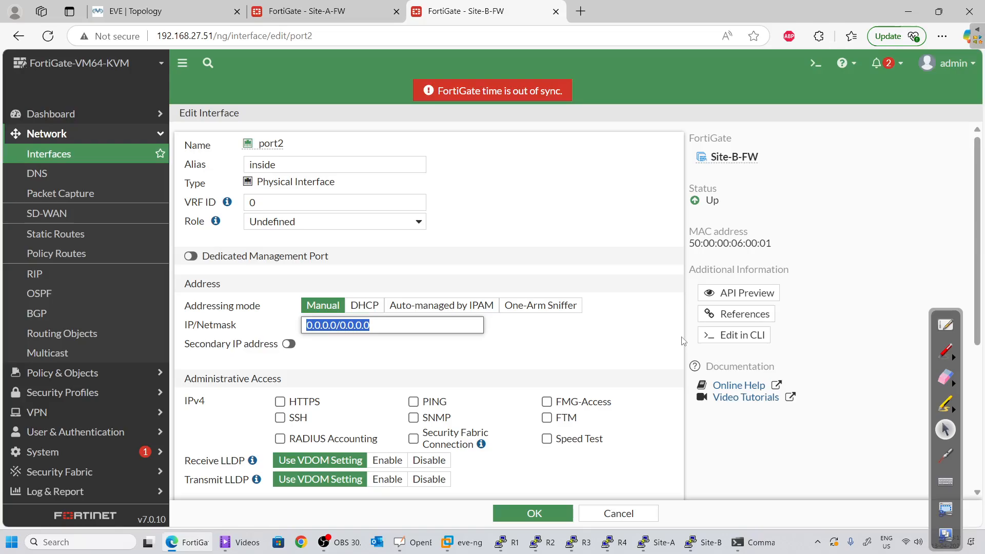
pyautogui.write('10.1.1.1')
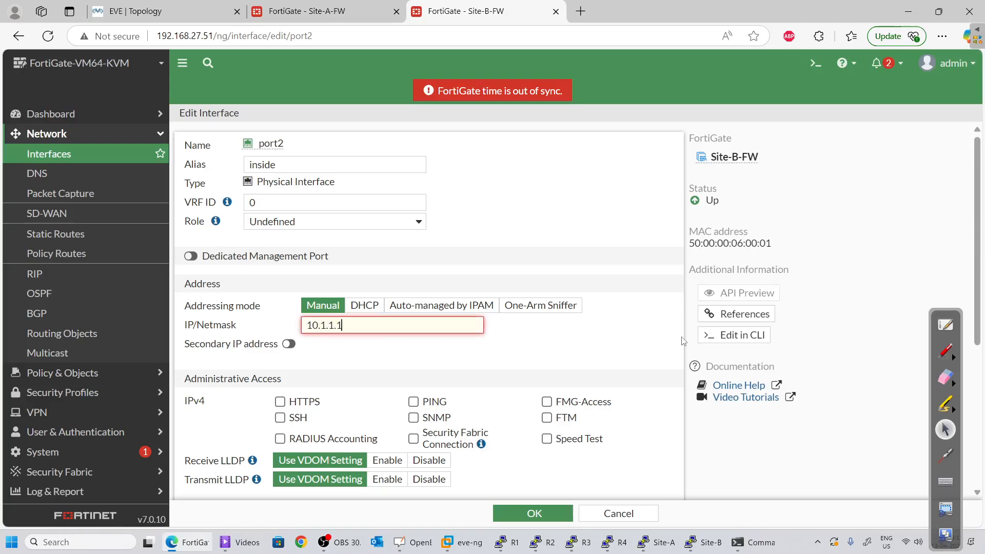
pyautogui.write('/24')
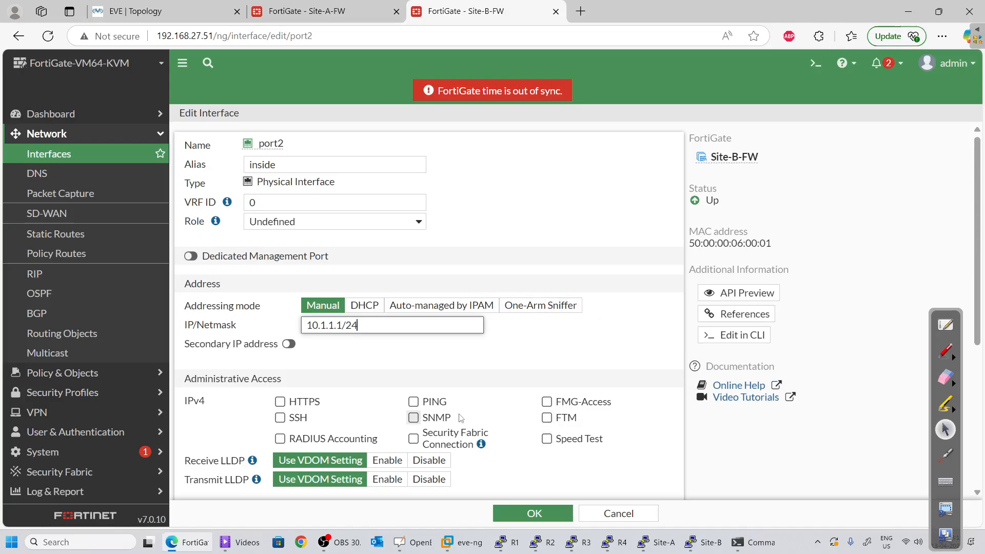
pyautogui.click(413, 402)
pyautogui.scroll(-4, 435, 484)
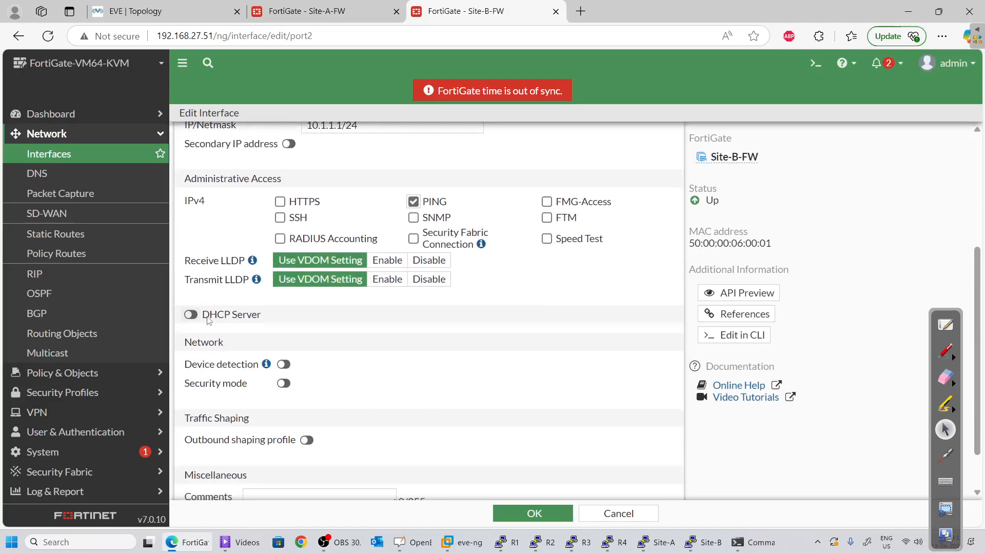
# Enable port2's DHCP server with range 10.1.1.50–10.1.1.51 and DNS 8.8.8.8, then save
pyautogui.click(191, 314)
pyautogui.click(315, 356)
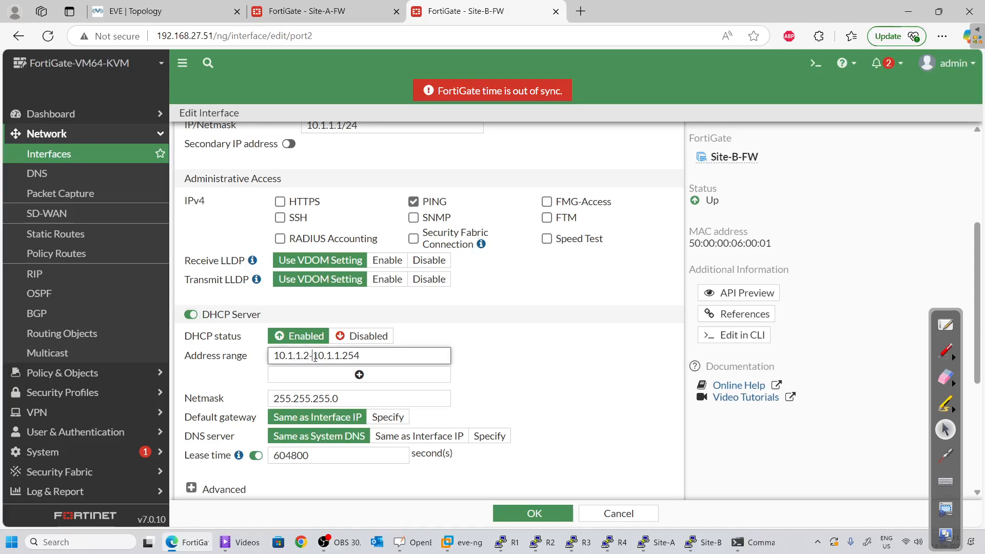
pyautogui.press('Delete')
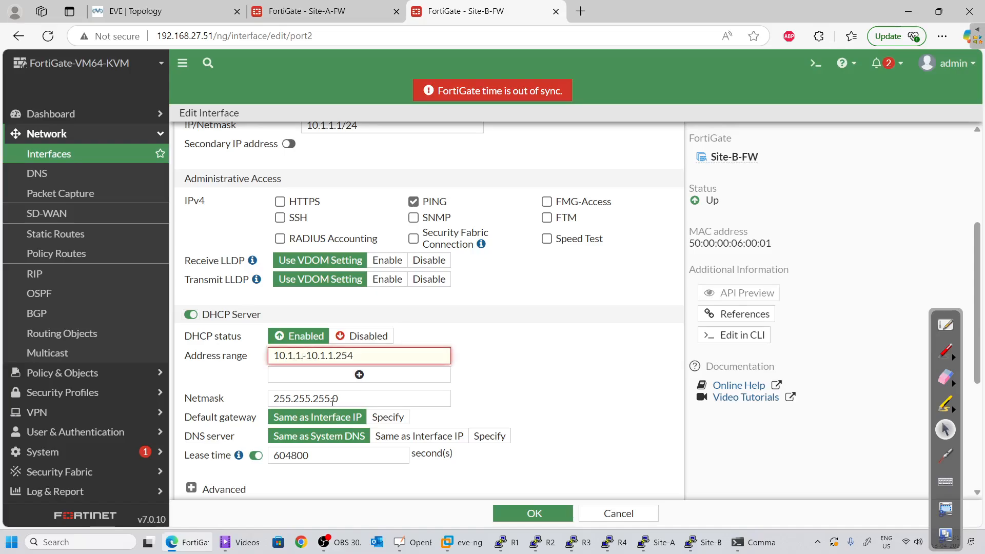
pyautogui.write('100')
pyautogui.press('BackSpace')
pyautogui.press('BackSpace')
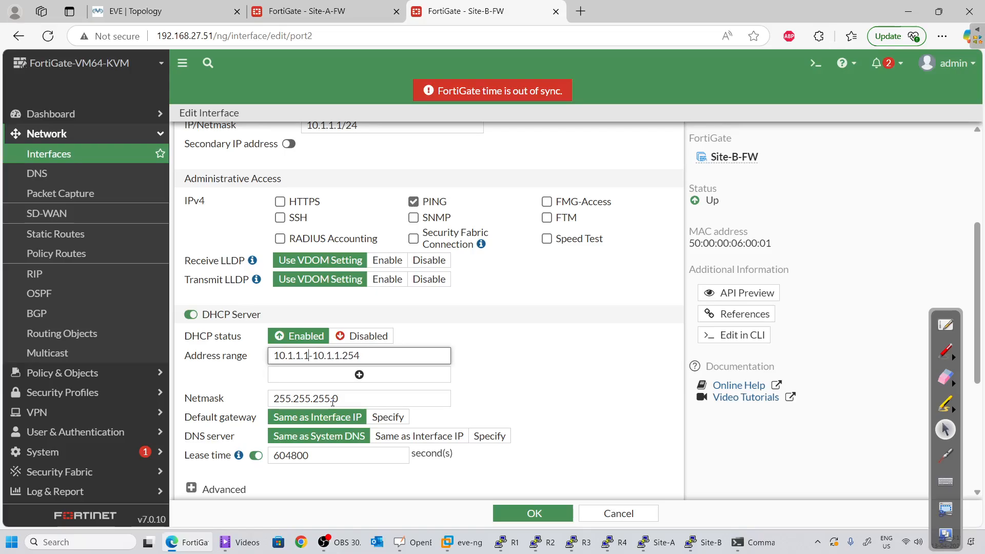
pyautogui.press('BackSpace')
pyautogui.write('50')
pyautogui.press('Delete')
pyautogui.press('Delete')
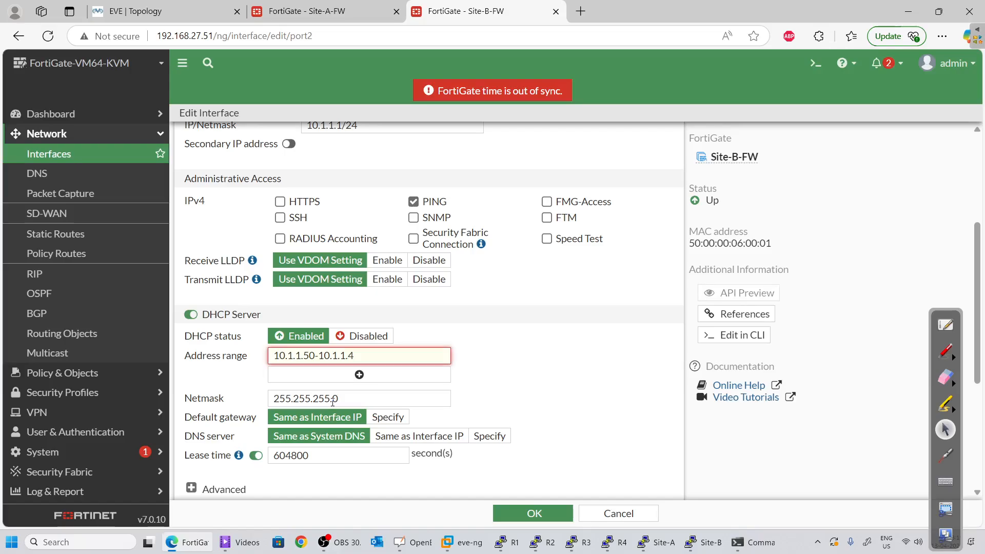
pyautogui.write('51')
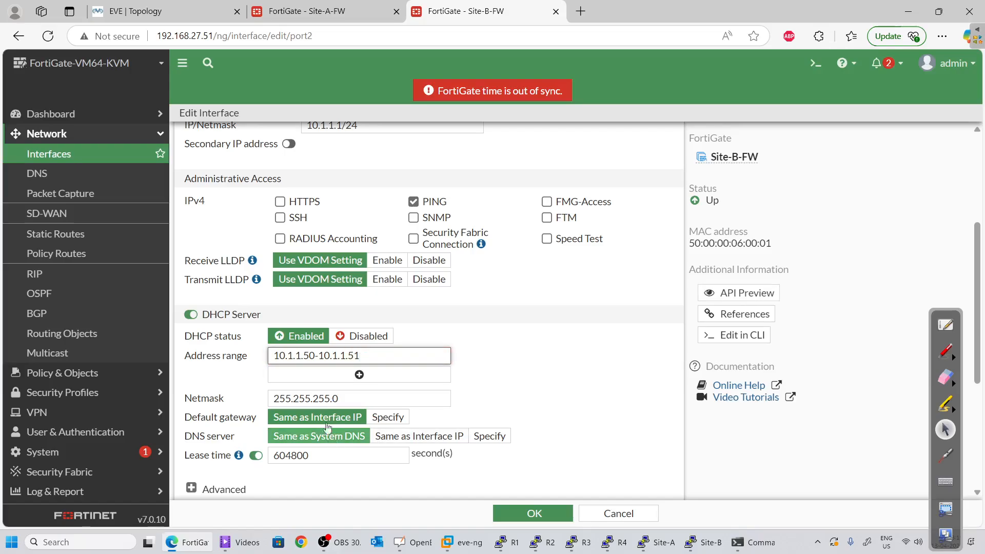
pyautogui.scroll(-3, 333, 403)
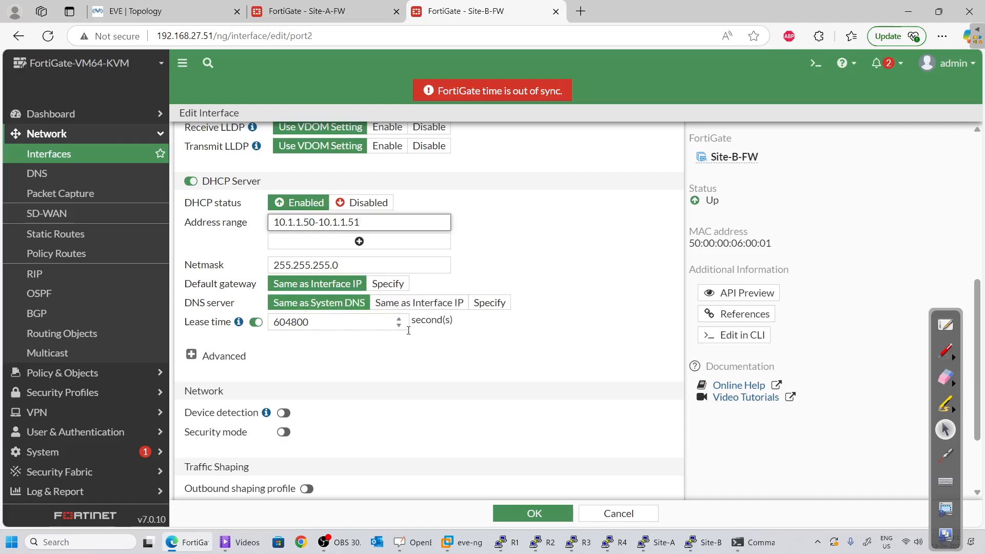
pyautogui.click(491, 309)
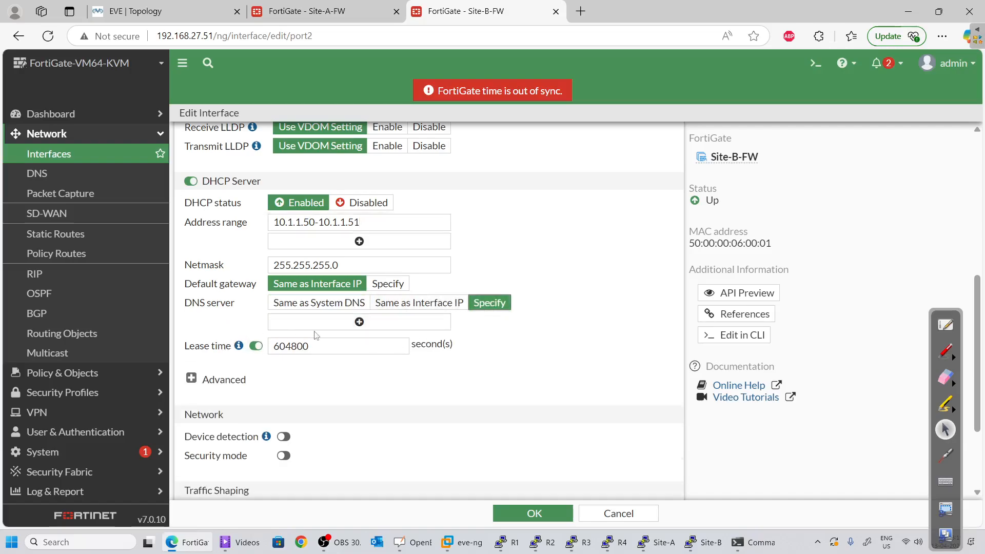
pyautogui.write('8')
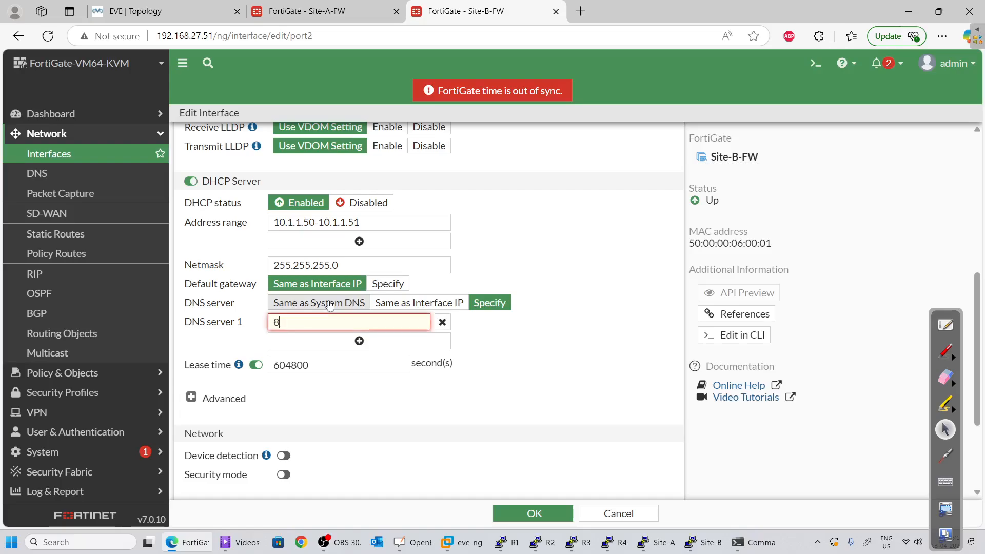
pyautogui.write('.8.8.8')
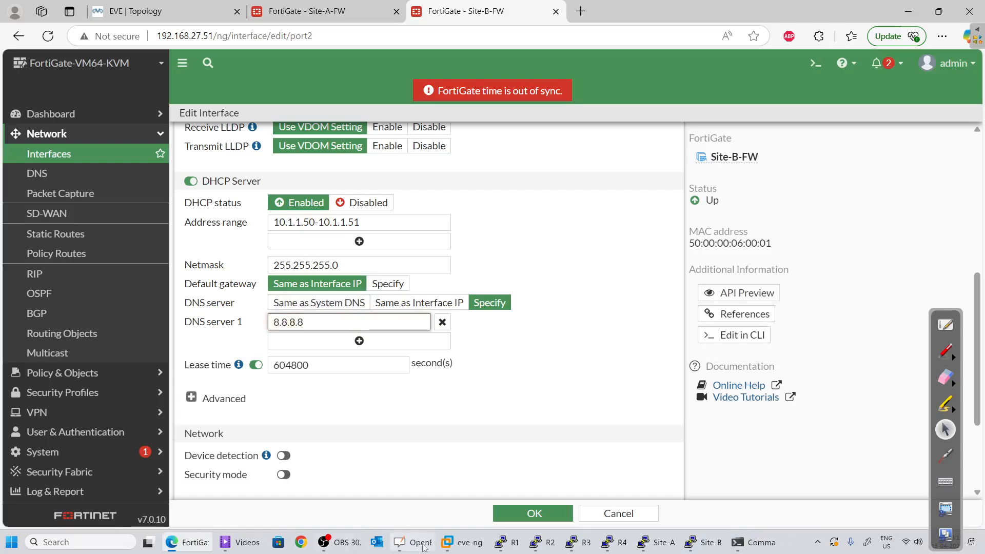
pyautogui.click(508, 513)
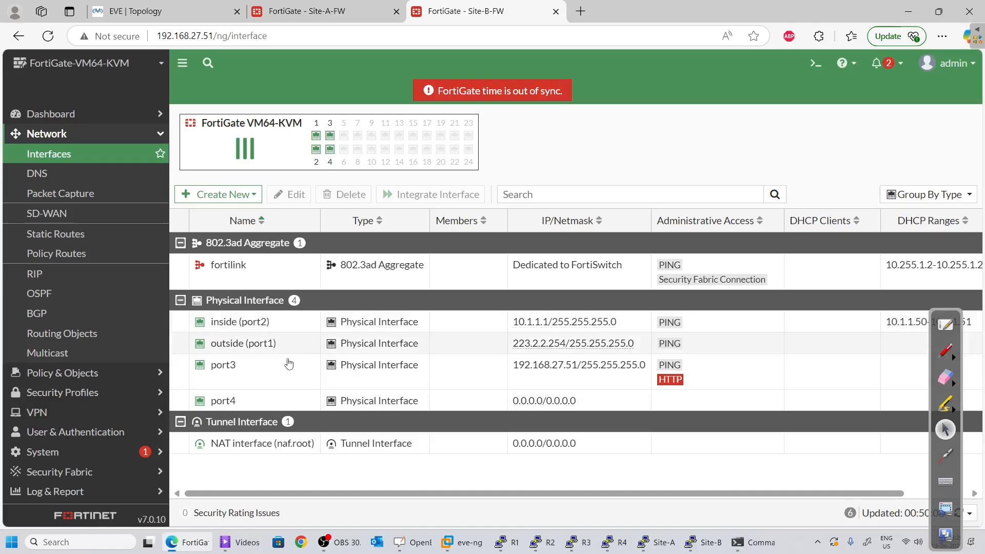
pyautogui.click(163, 11)
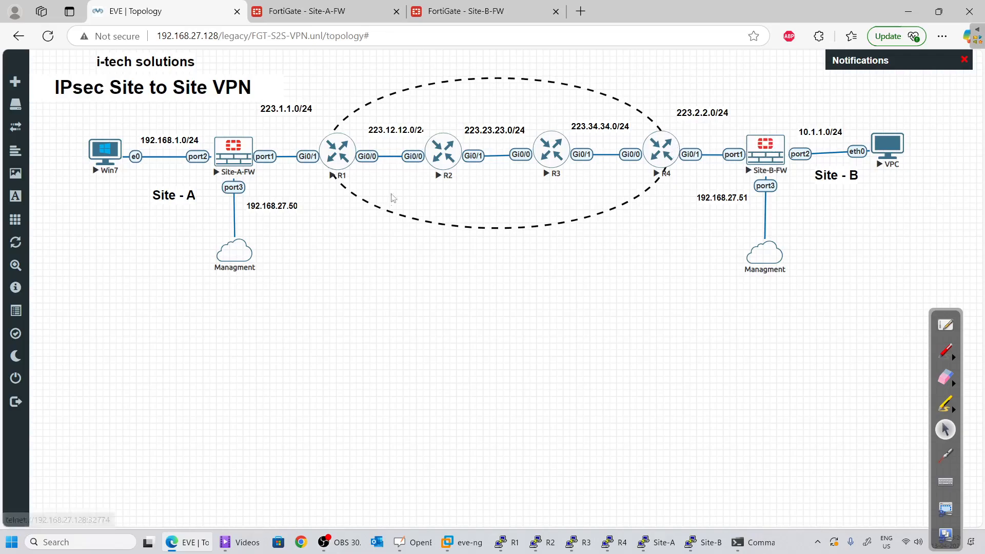
pyautogui.click(475, 15)
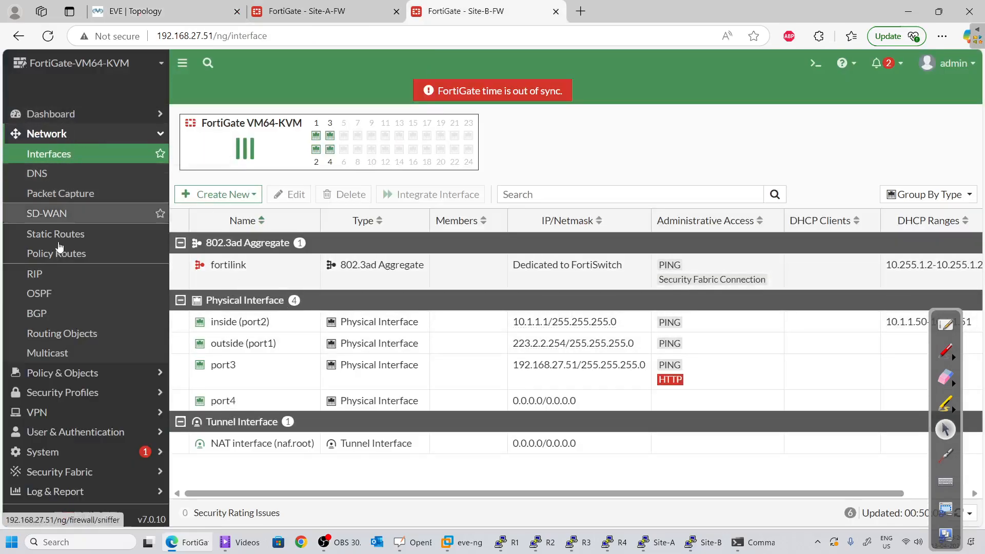
# Create Site-B's default route 0.0.0.0/0 via gateway 223.2.2.1 on outside (port1)
pyautogui.click(54, 228)
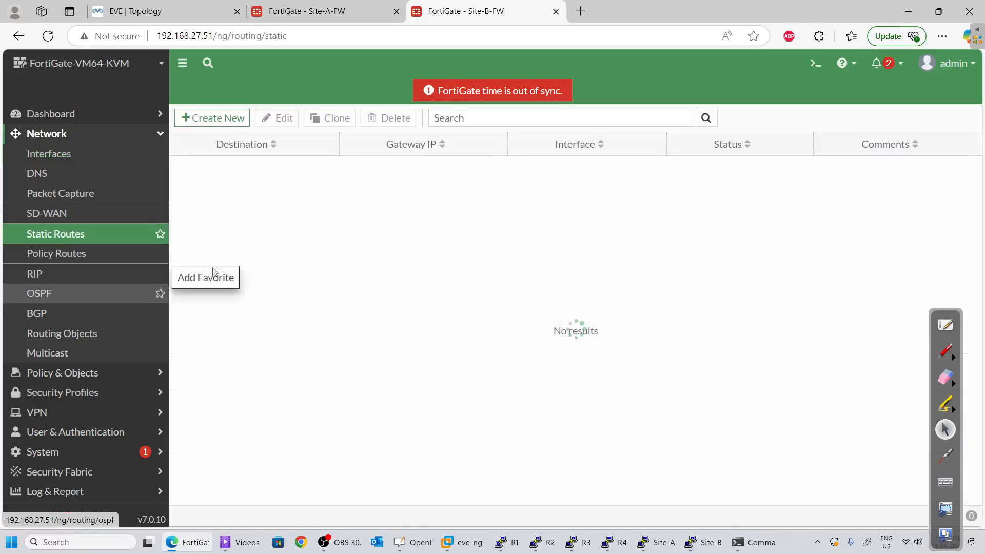
pyautogui.click(232, 123)
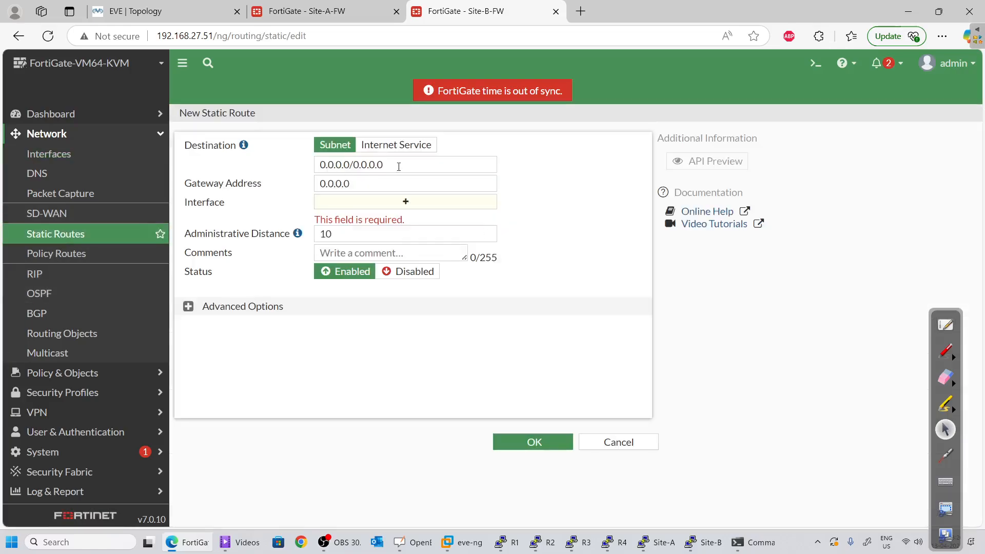
pyautogui.press('Tab')
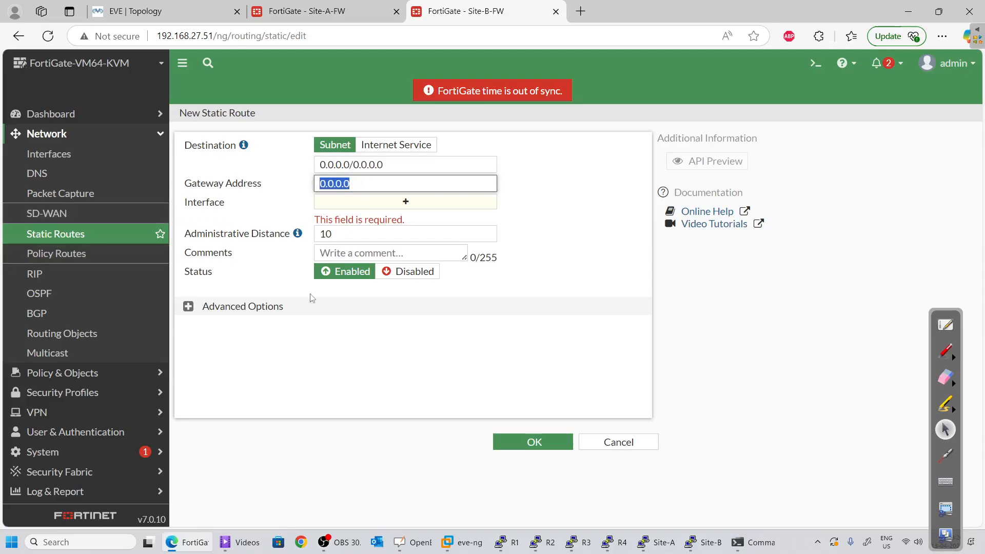
pyautogui.hotkey('ctrl', '1')
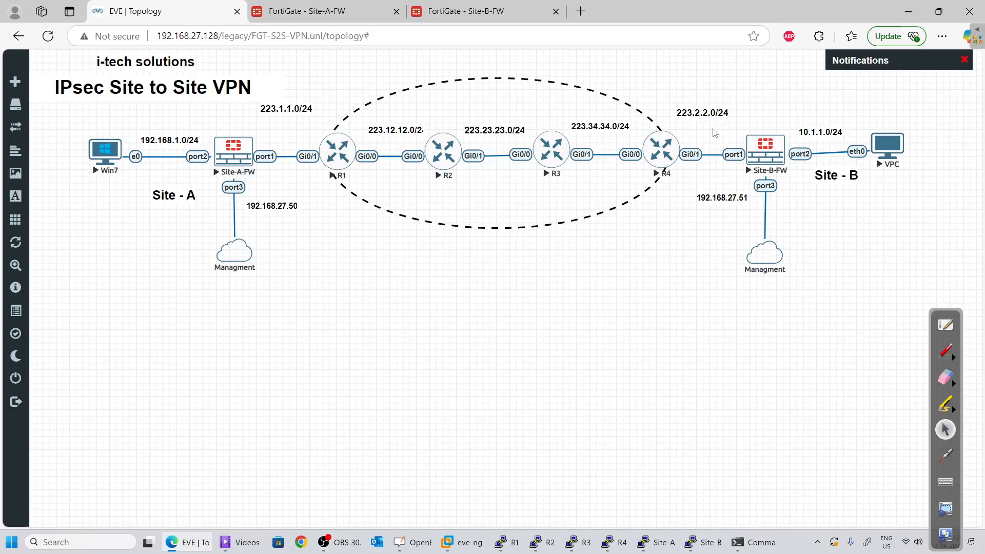
pyautogui.hotkey('alt', 'Tab')
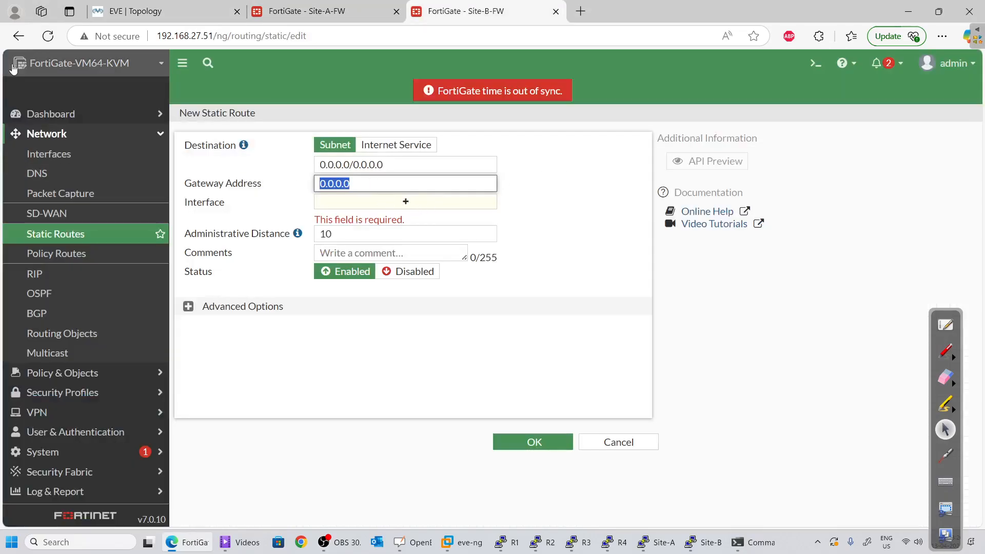
pyautogui.write('223.2.2.1')
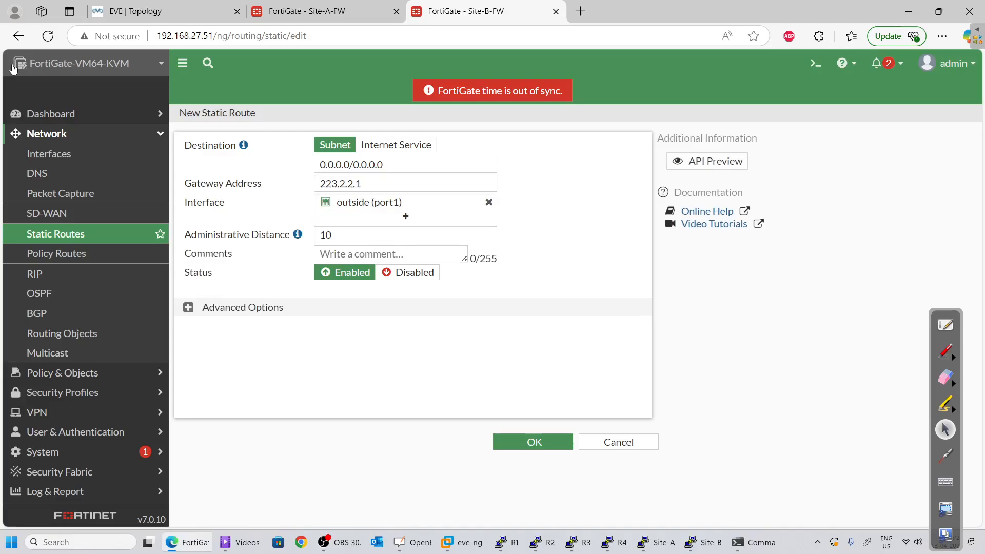
pyautogui.click(535, 441)
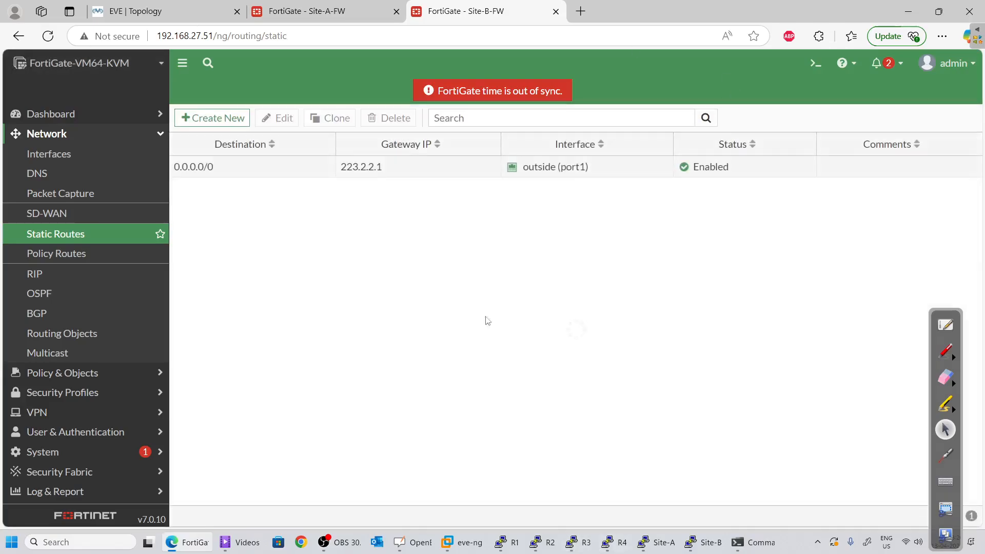
pyautogui.click(56, 114)
# Check Site-B's four routes, including static 0.0.0.0/0 via 223.2.2.1, then open the CLI Console
pyautogui.click(51, 174)
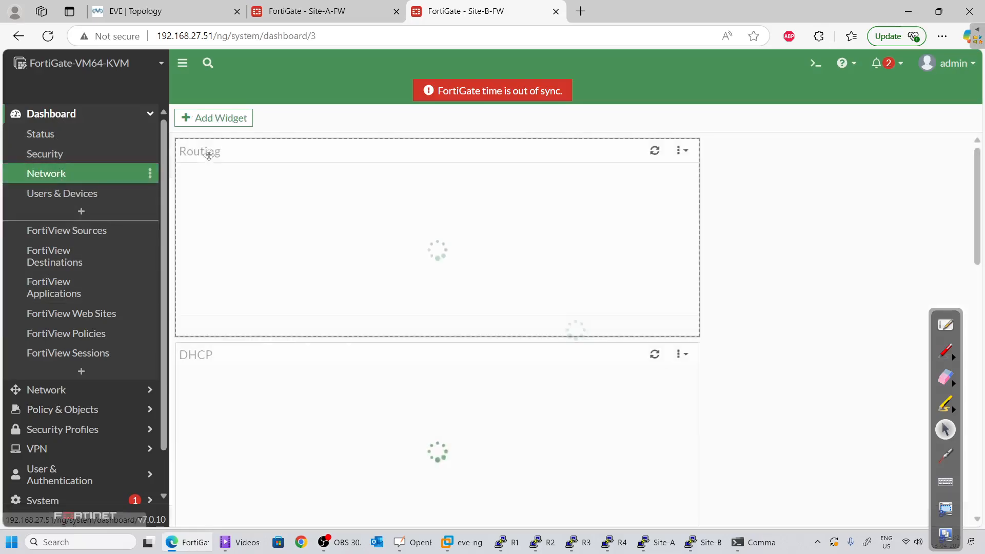
pyautogui.click(314, 226)
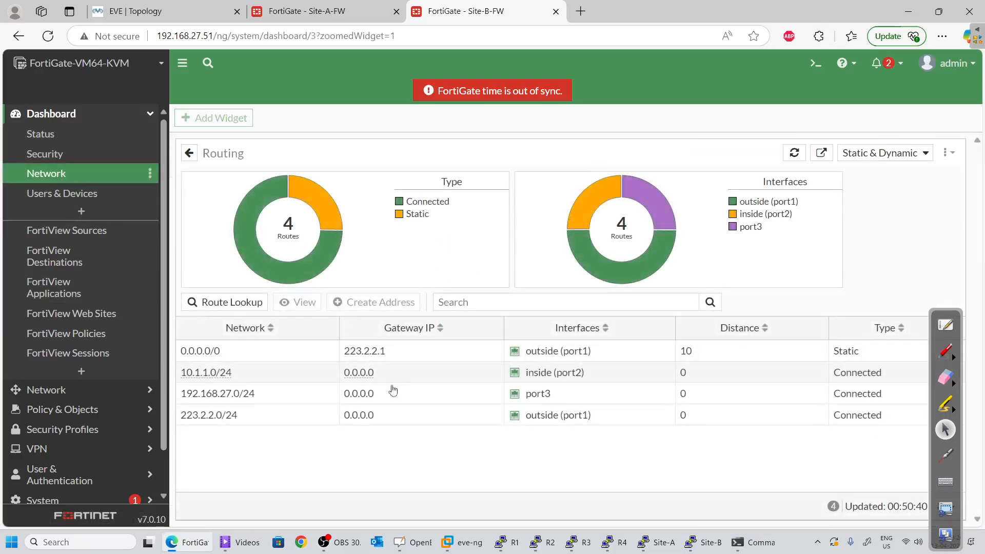
pyautogui.click(248, 371)
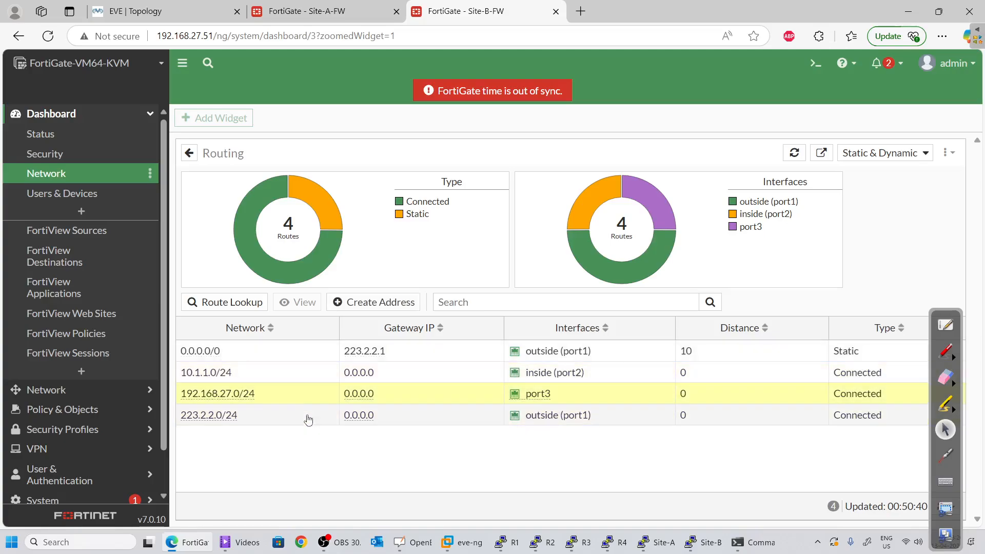
pyautogui.click(416, 354)
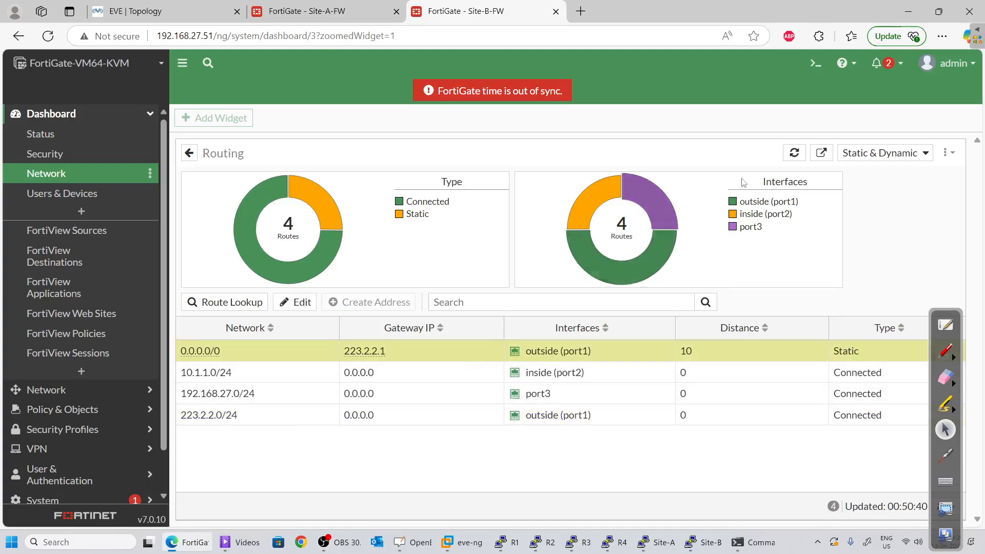
pyautogui.click(816, 62)
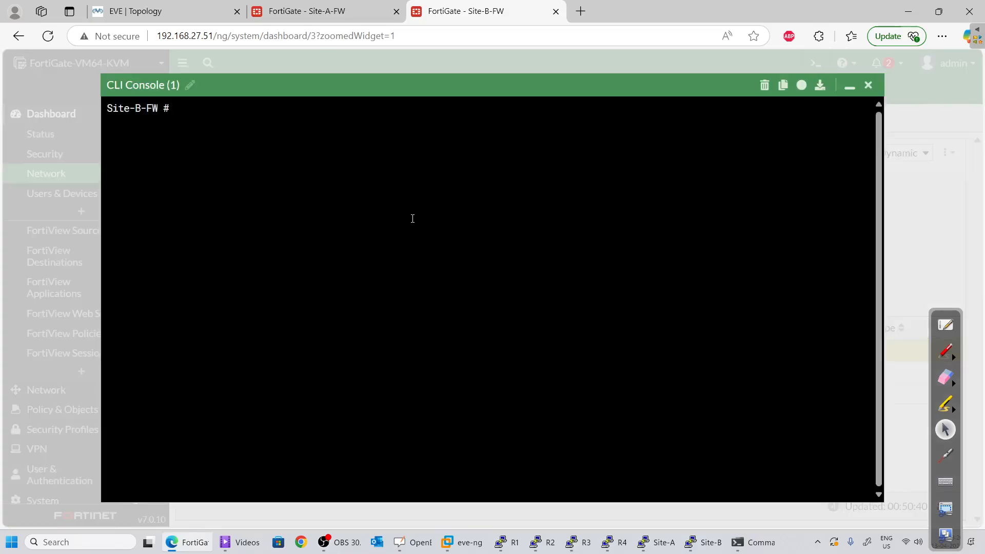
# Ping 223.2.2.1 from Site-B-FW and stop it after replies arrive
pyautogui.write('execute ping 223.2.2.1')
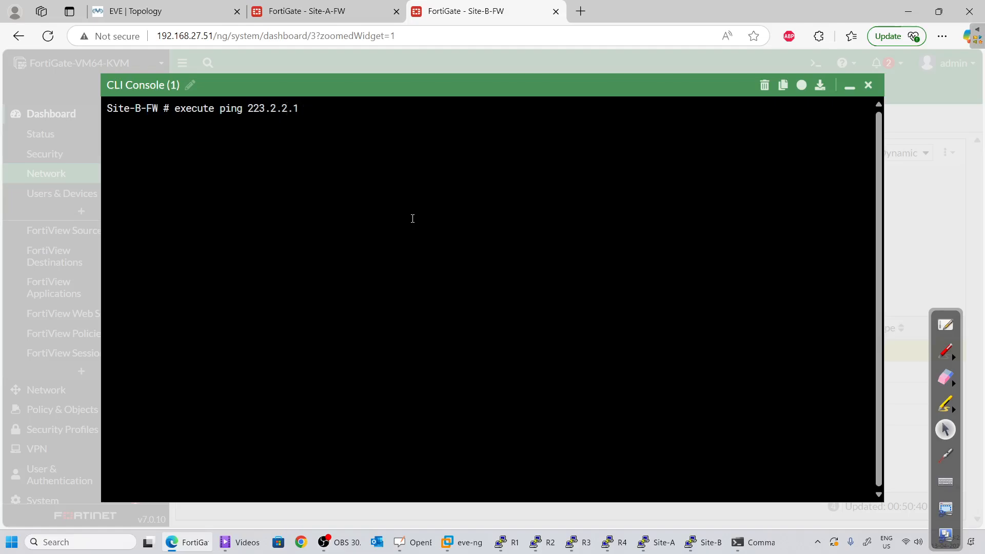
pyautogui.press('Return')
pyautogui.hotkey('ctrl', 'c')
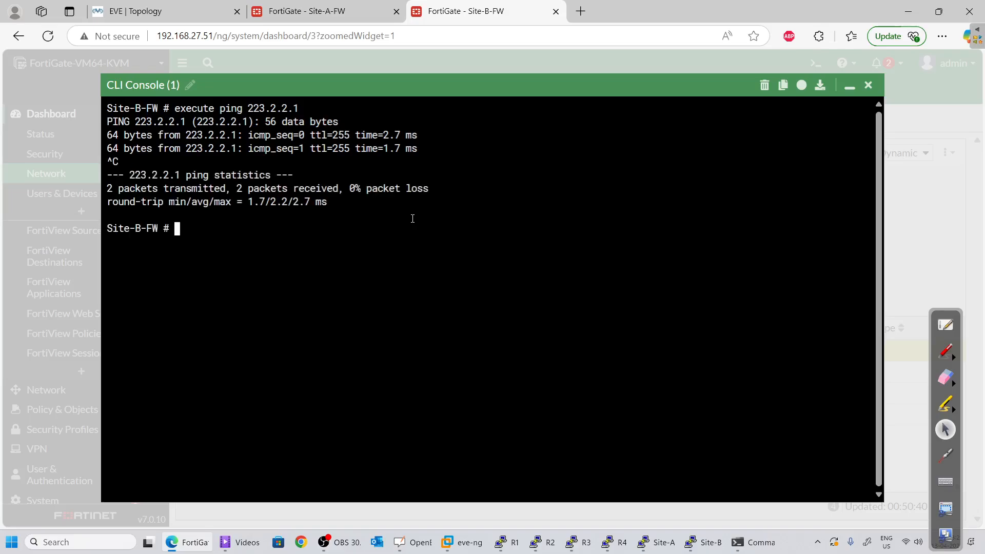
# Ping 223.1.1.1 from Site-B-FW, checking the address against the lab topology
pyautogui.press('Up')
pyautogui.press('BackSpace')
pyautogui.press('BackSpace')
pyautogui.press('BackSpace')
pyautogui.press('BackSpace')
pyautogui.press('BackSpace')
pyautogui.press('BackSpace')
pyautogui.press('BackSpace')
pyautogui.press('BackSpace')
pyautogui.click(149, 11)
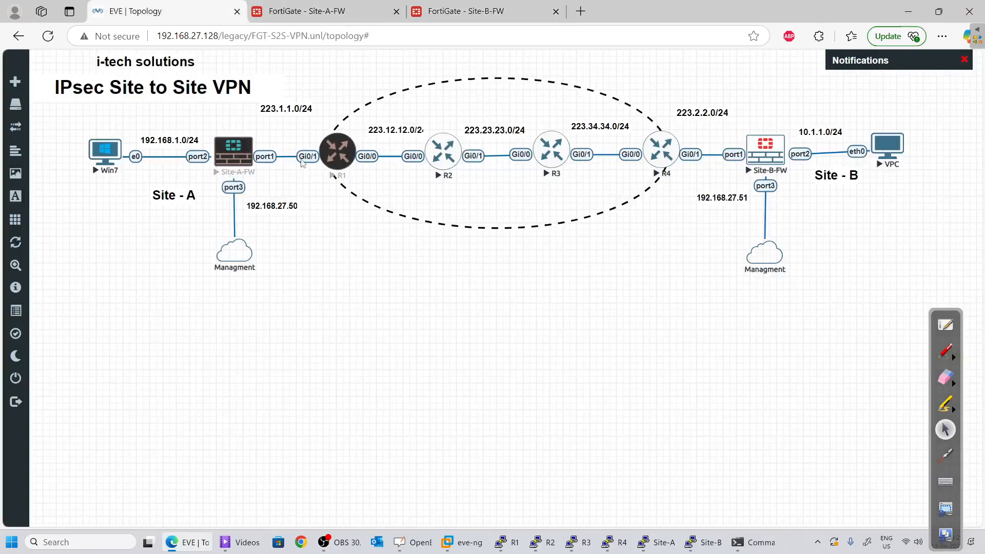
pyautogui.click(465, 10)
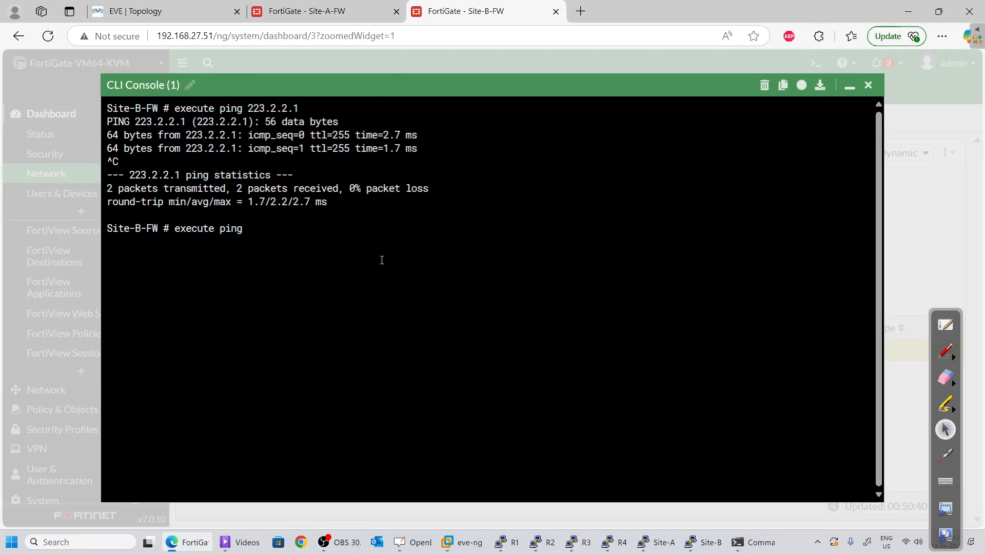
pyautogui.write('223.1.1.1')
pyautogui.press('Return')
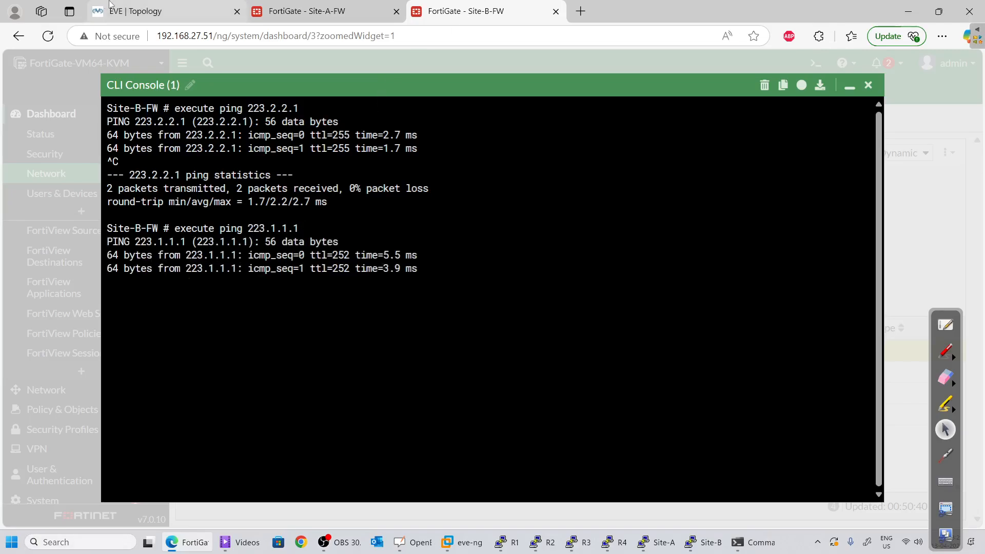
# Ping 223.1.1.254 from Site-B-FW, then hide the console to show the Routing dashboard
pyautogui.click(154, 11)
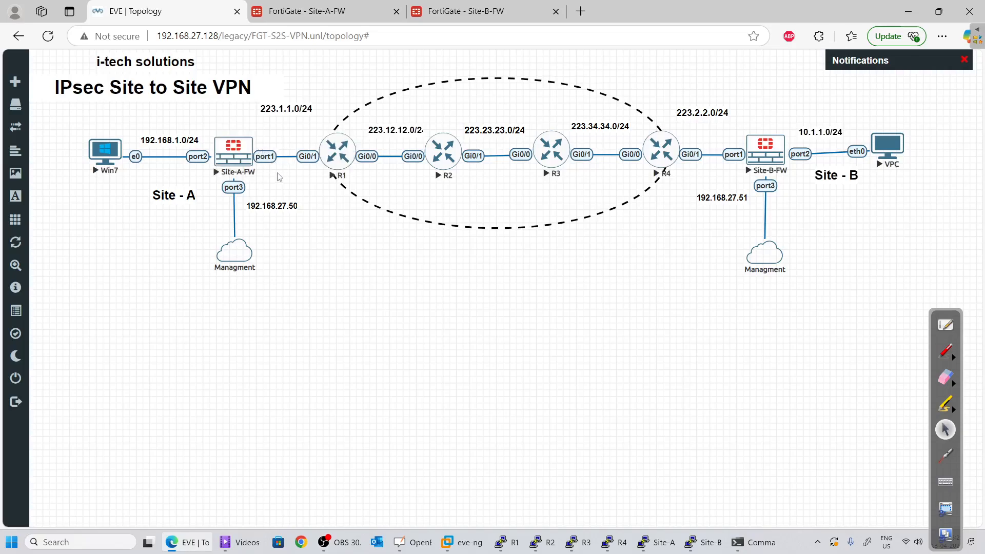
pyautogui.hotkey('alt', 'Tab')
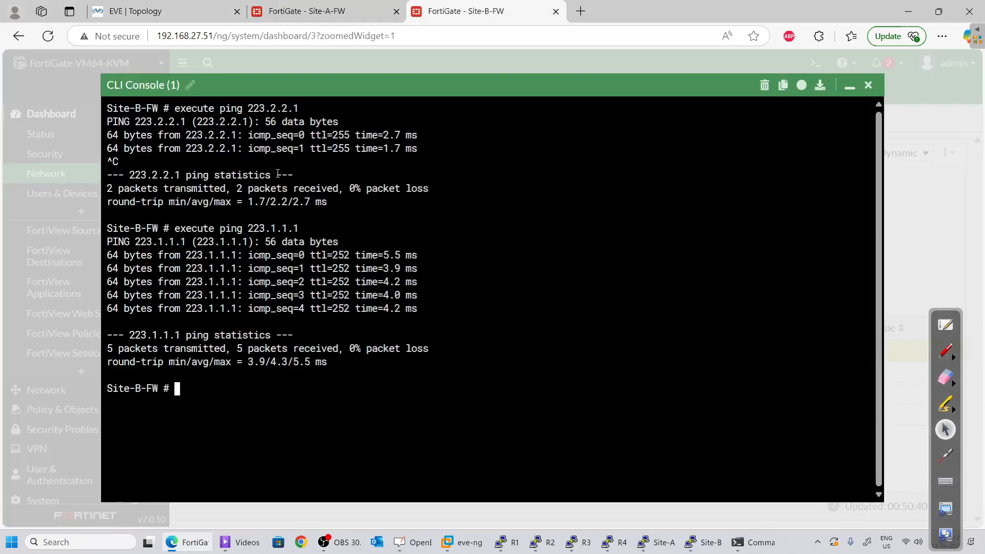
pyautogui.press('Up')
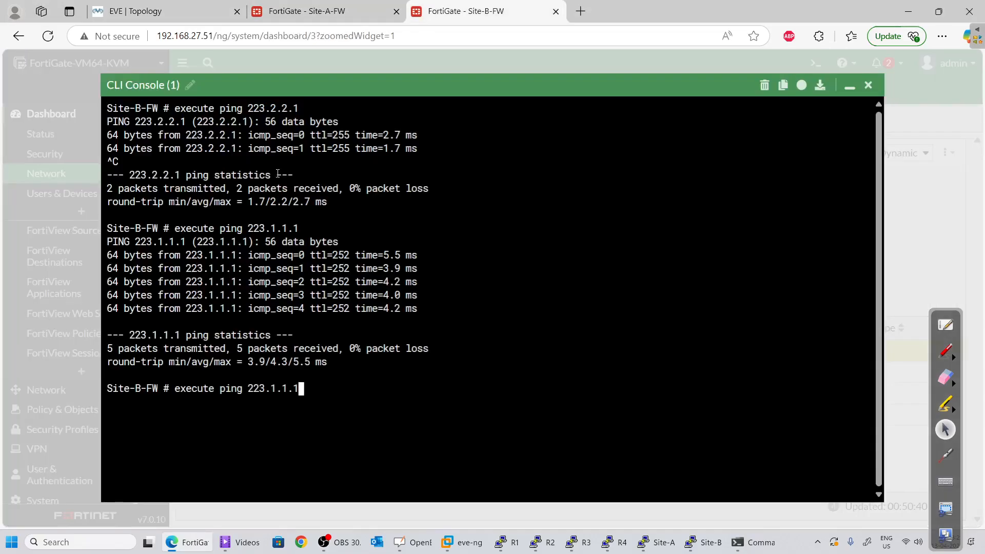
pyautogui.press('BackSpace')
pyautogui.write('255')
pyautogui.press('BackSpace')
pyautogui.write('4')
pyautogui.press('Return')
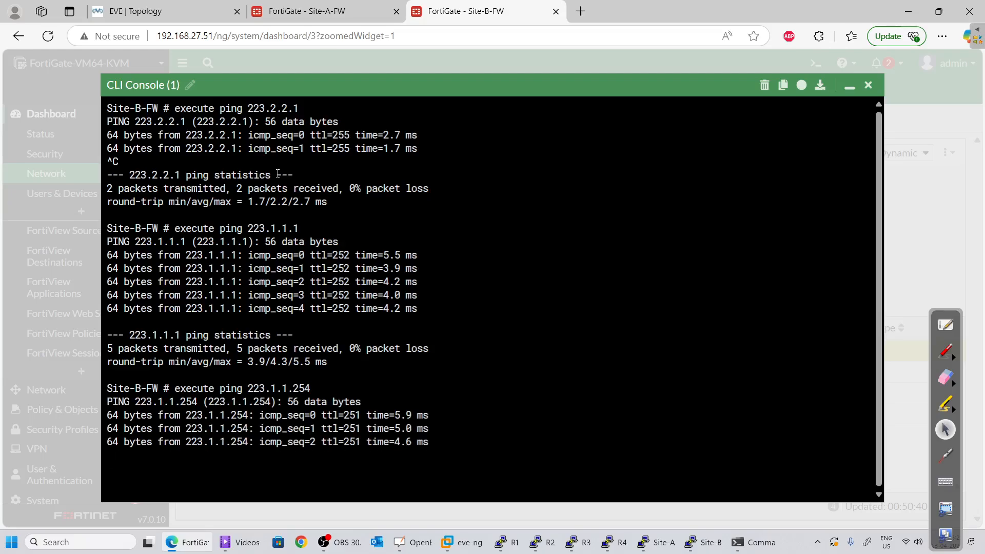
pyautogui.click(850, 85)
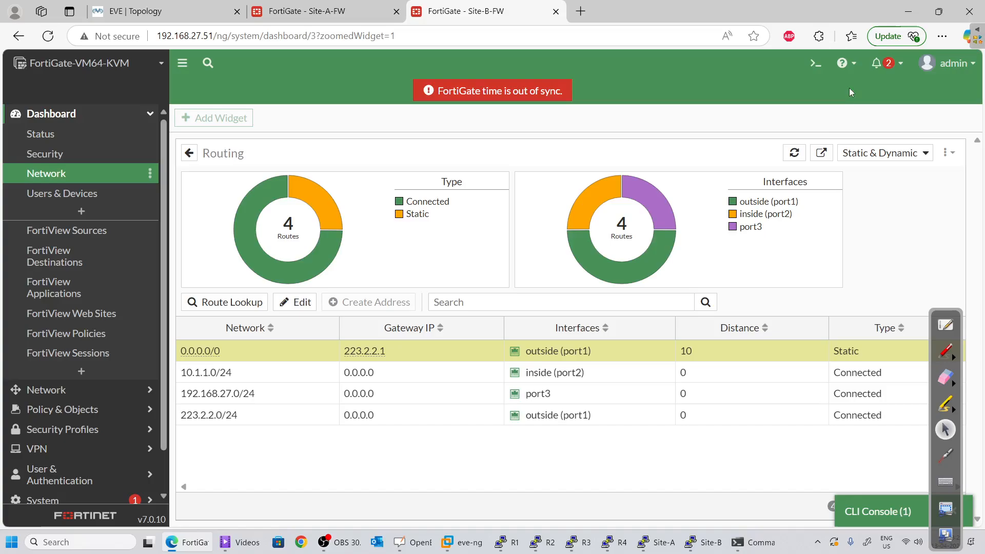
# Switch to the EVE-NG lab topology and launch the Win7 node's console
pyautogui.click(158, 8)
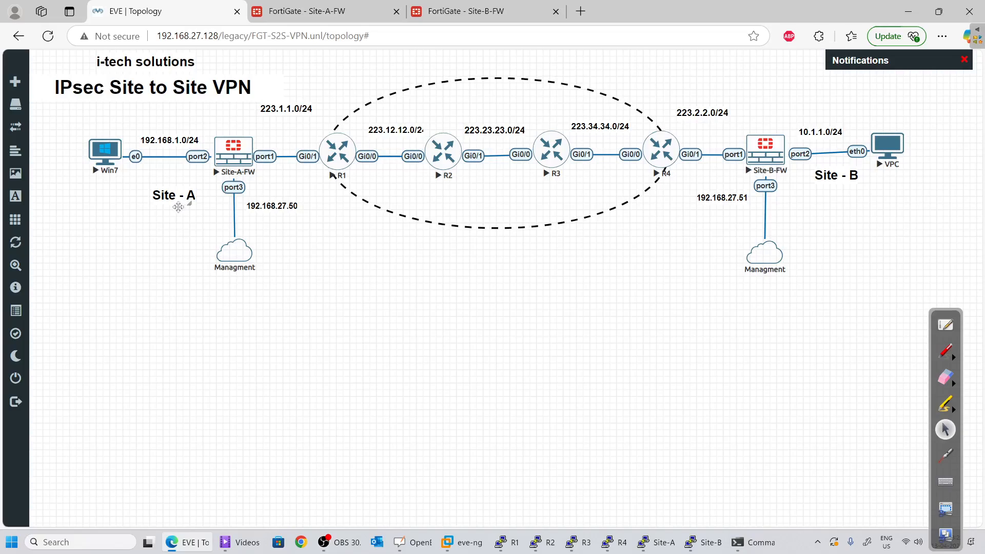
pyautogui.click(107, 161)
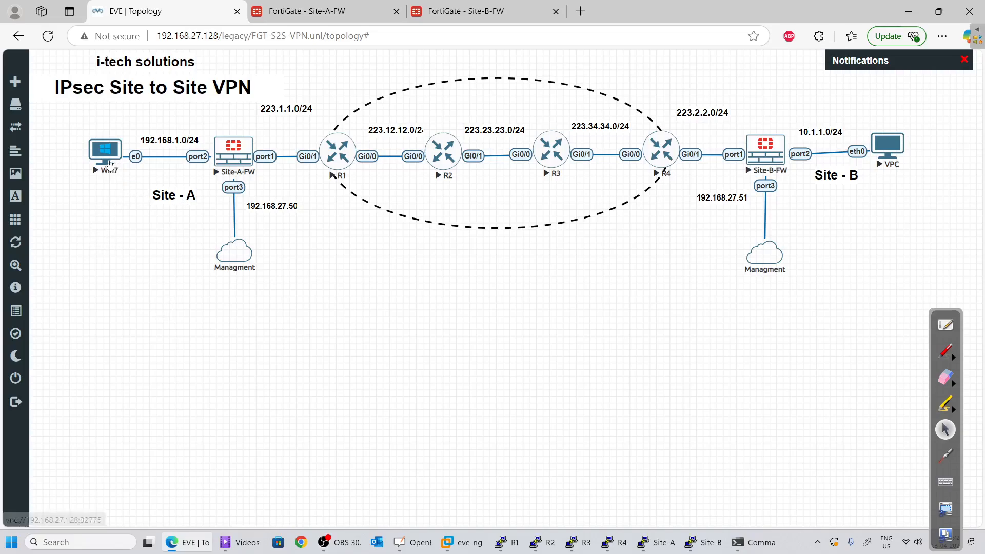
# Open the Win7 console viewer and sign in to Windows with the account password
pyautogui.click(558, 109)
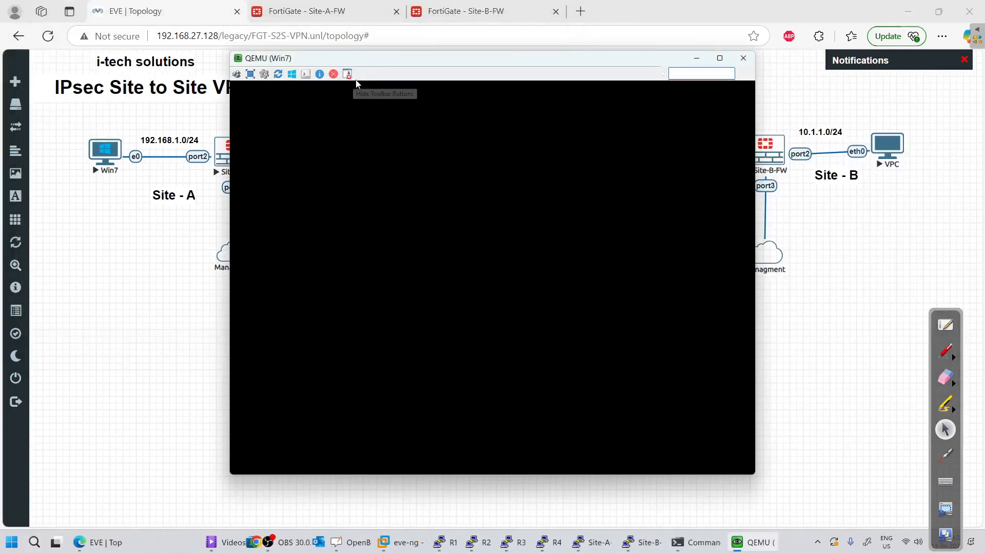
pyautogui.moveTo(351, 87); pyautogui.dragTo(400, 246)
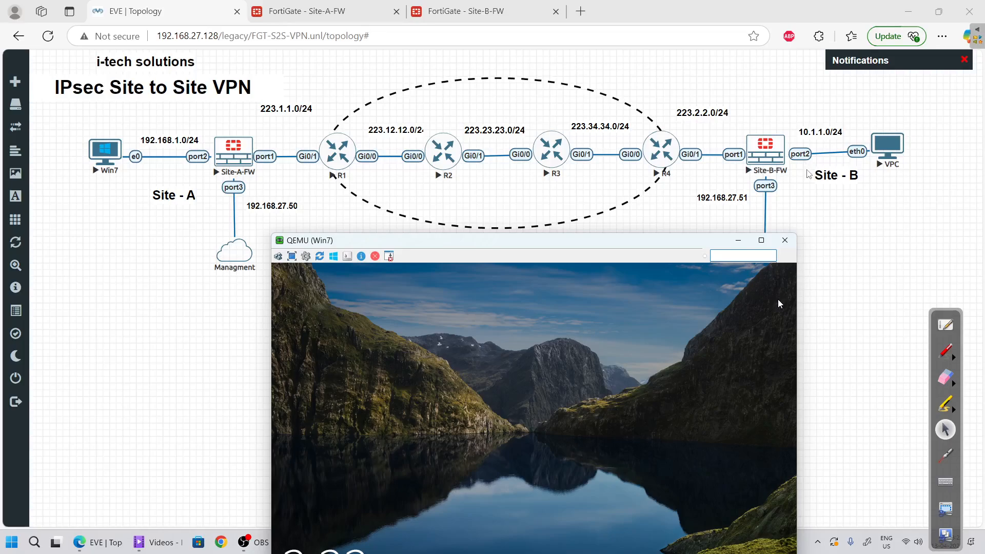
pyautogui.moveTo(594, 246); pyautogui.dragTo(625, 205)
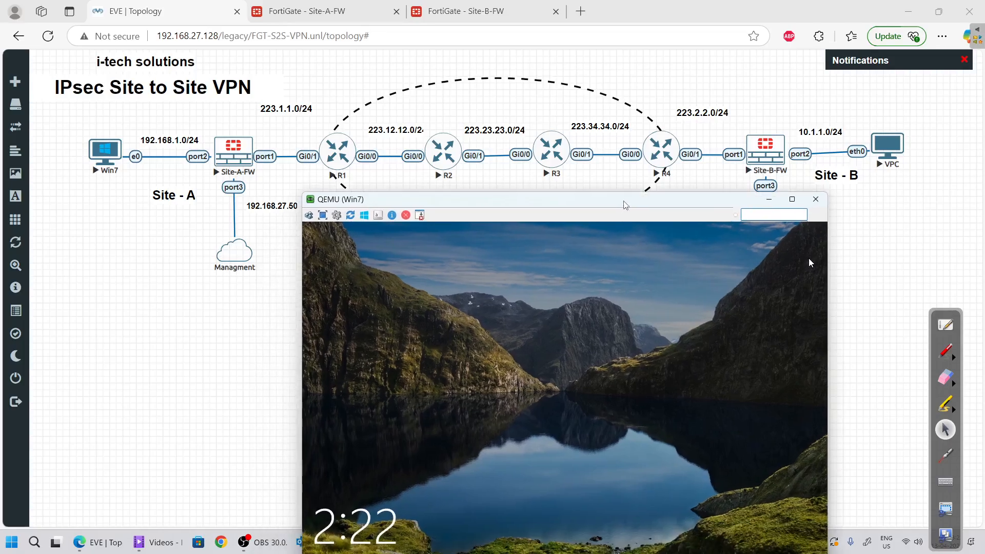
pyautogui.click(568, 318)
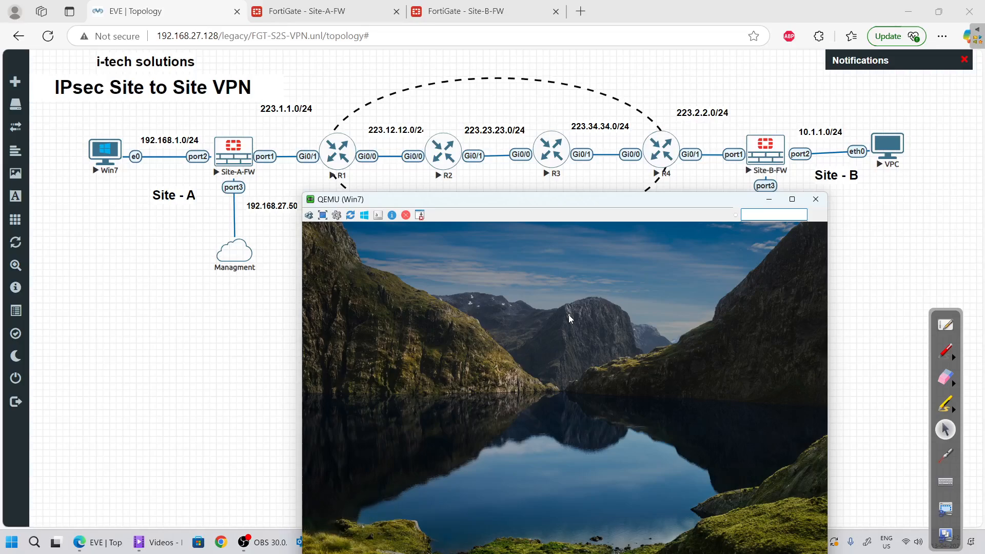
pyautogui.write('a')
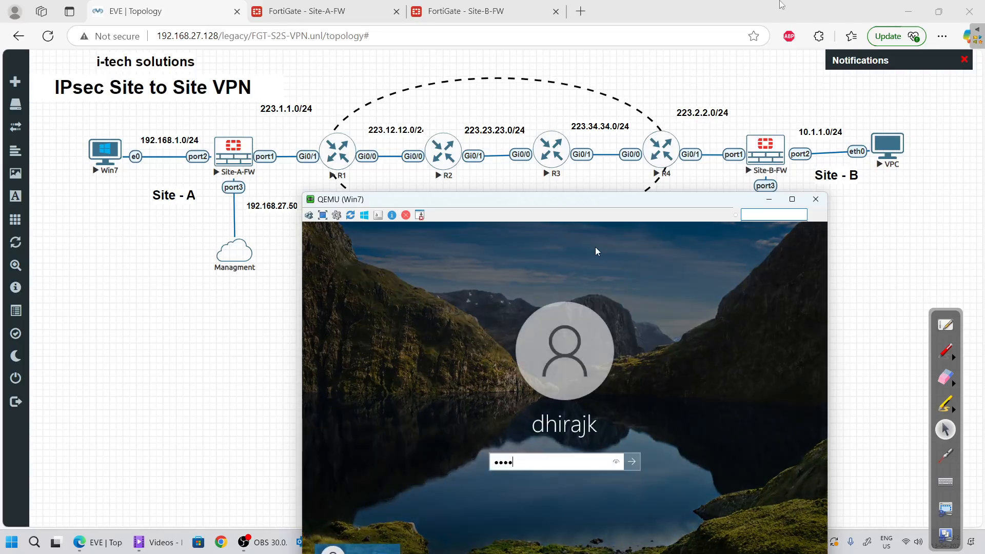
pyautogui.press('BackSpace')
pyautogui.press('BackSpace')
pyautogui.press('BackSpace')
pyautogui.write('aa')
pyautogui.press('Return')
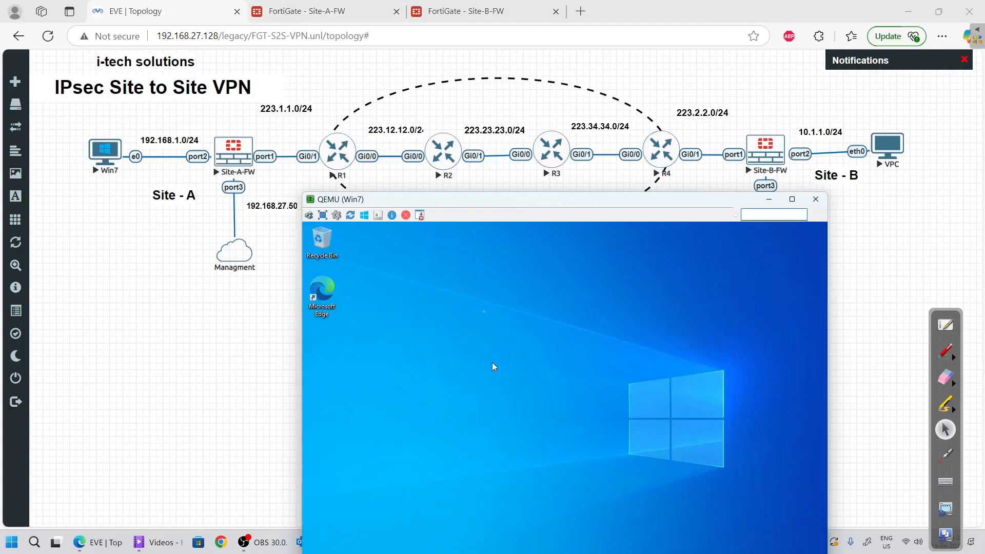
# Launch Command Prompt from the Windows search in the Win7 guest
pyautogui.moveTo(464, 204); pyautogui.dragTo(511, 66)
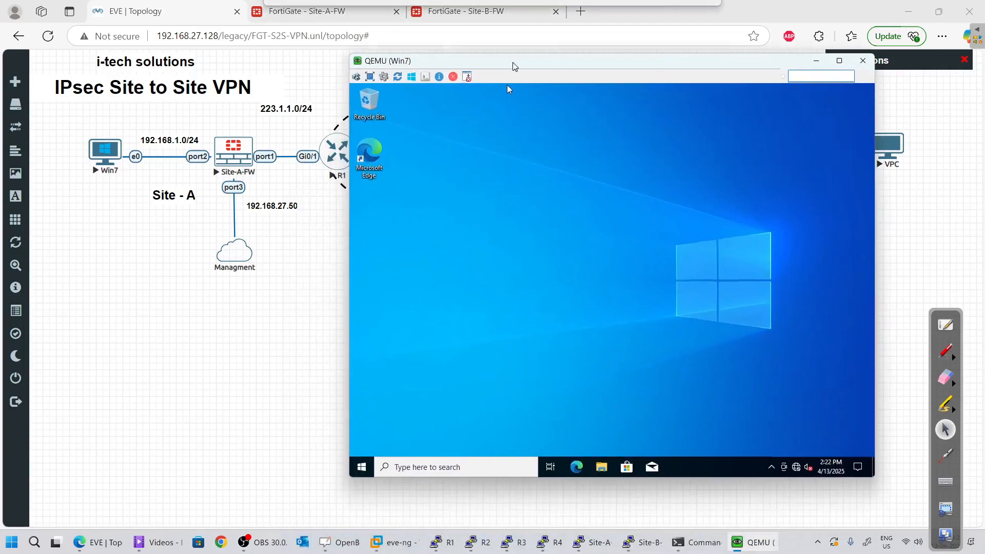
pyautogui.click(426, 467)
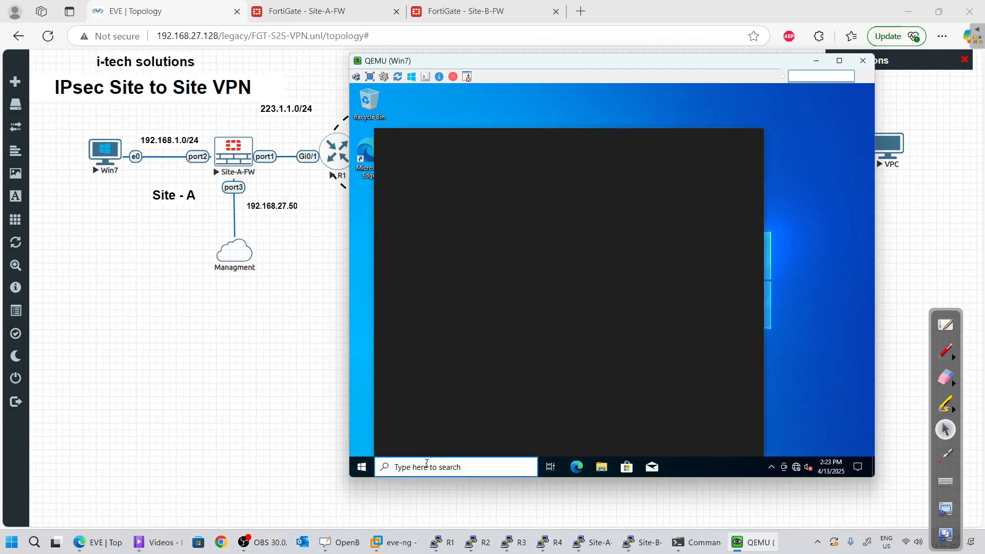
pyautogui.write('cmd')
pyautogui.press('Return')
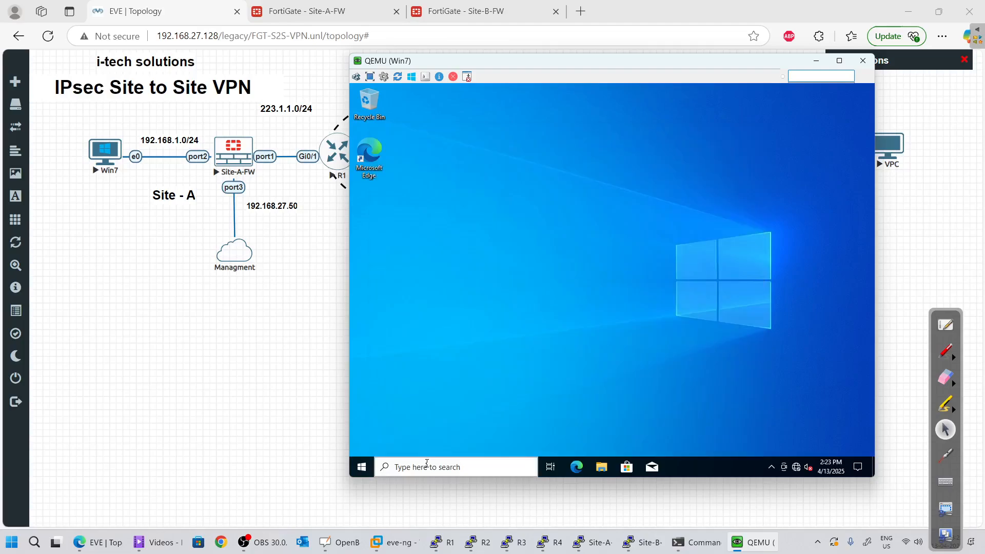
# Run ipconfig to confirm address 192.168.1.50, then ping gateway 192.168.1.1 successfully
pyautogui.click(536, 268)
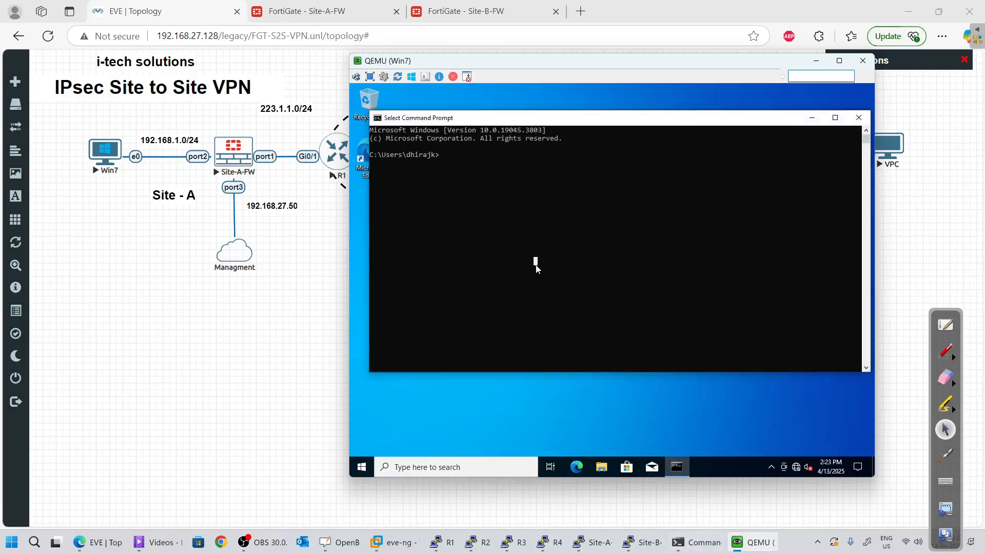
pyautogui.write('ipconfig')
pyautogui.press('Return')
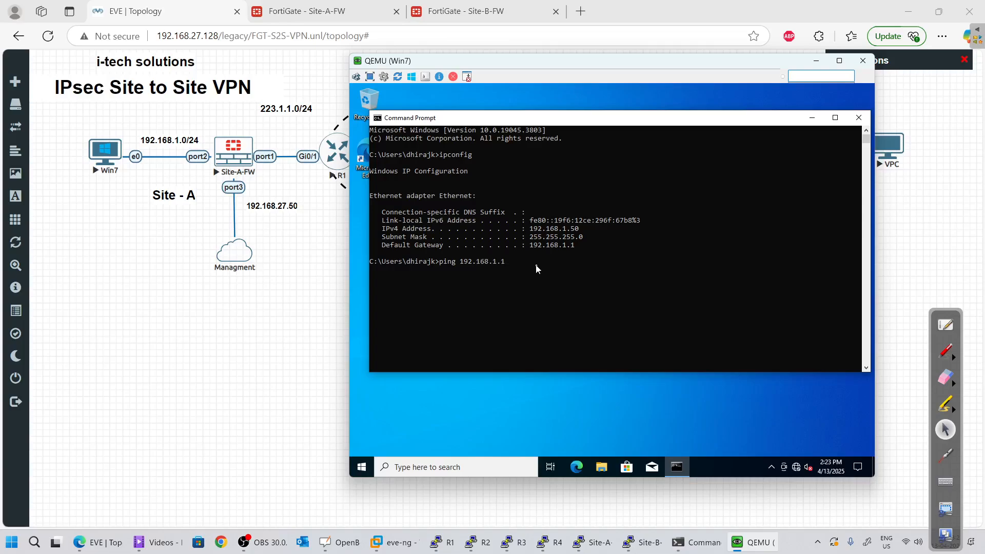
pyautogui.press('Return')
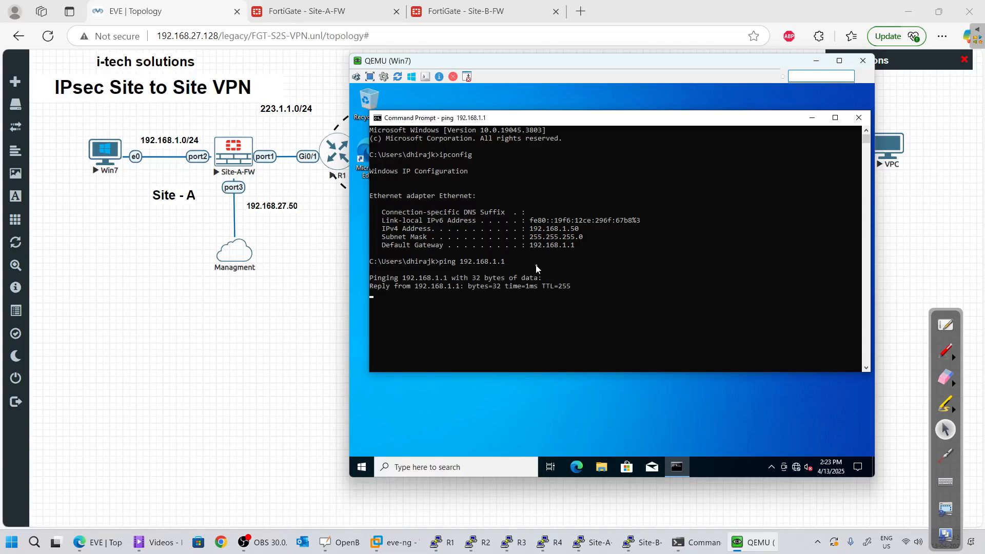
pyautogui.hotkey('ctrl', 'c')
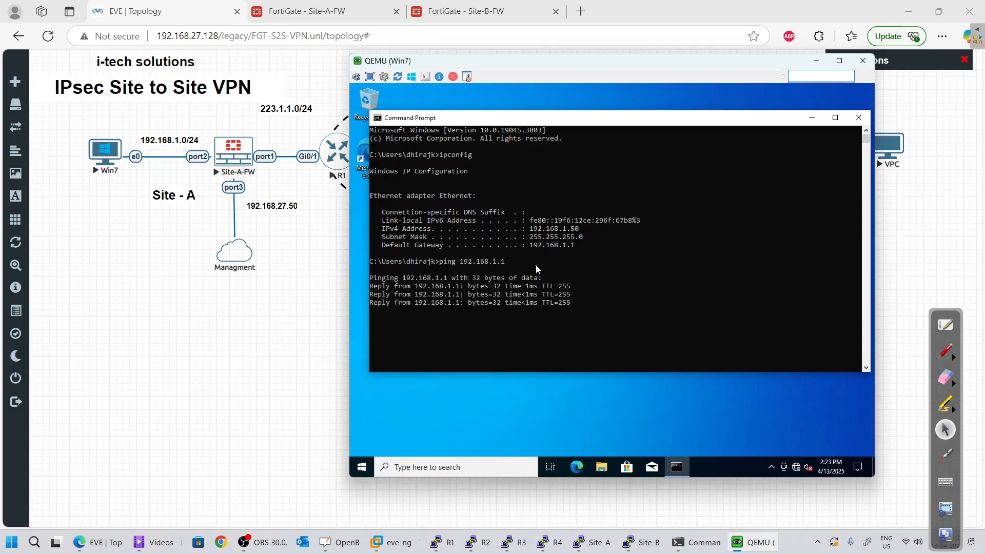
# Ping 10.1.1.1, which times out, then minimize the Win7 console
pyautogui.press('Up')
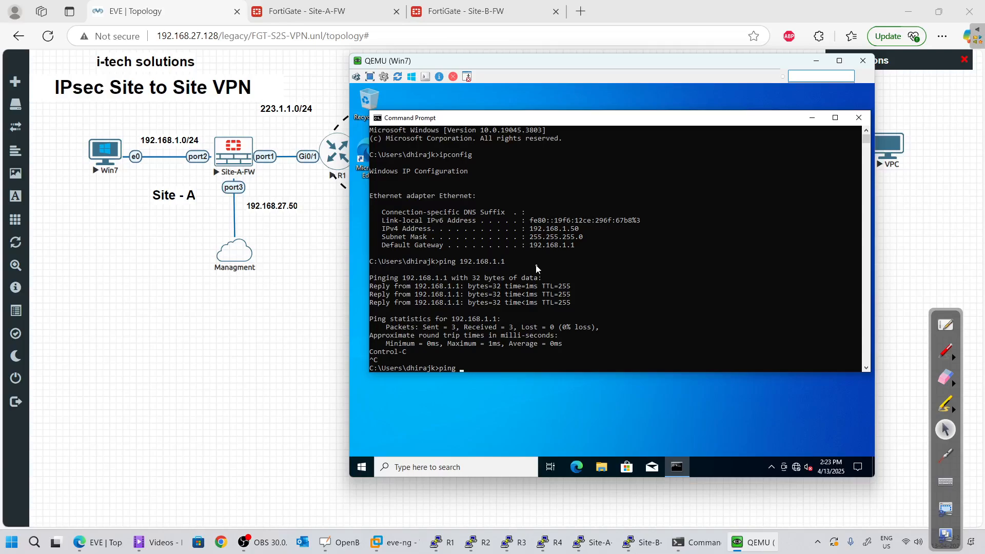
pyautogui.moveTo(542, 64); pyautogui.dragTo(535, 137)
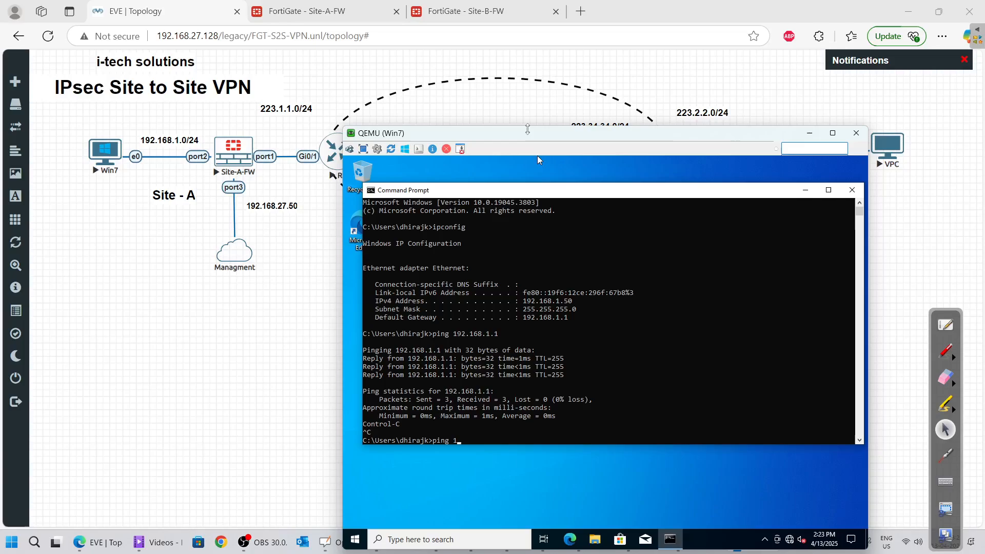
pyautogui.write('0.1.1.1')
pyautogui.press('Return')
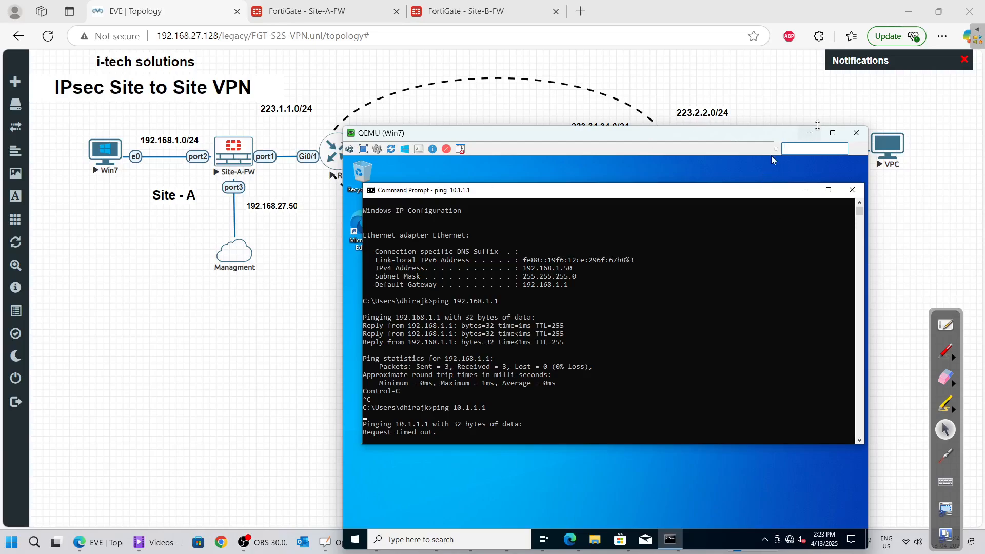
pyautogui.click(809, 133)
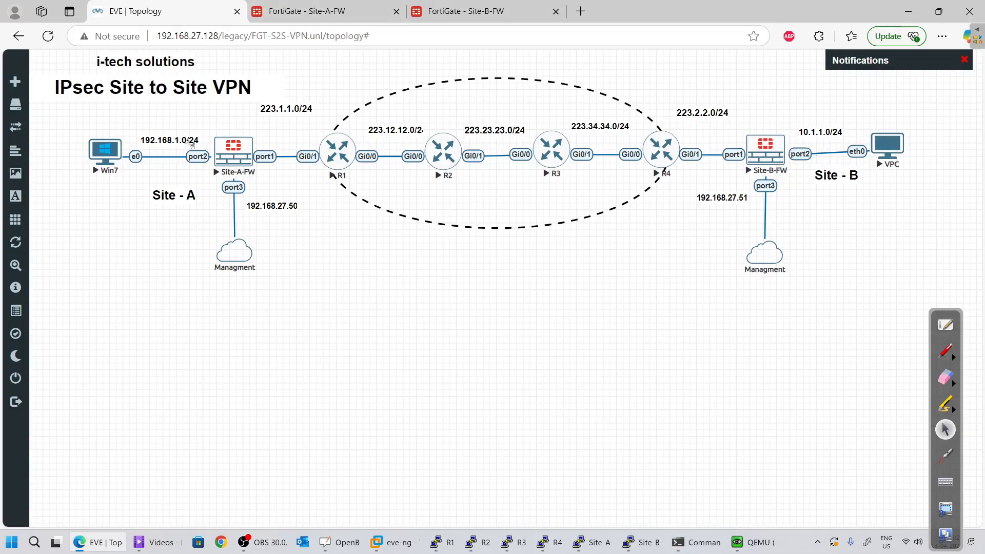
# On the Site-A firewall, start a new policy from the Firewall Policy list
pyautogui.click(234, 151)
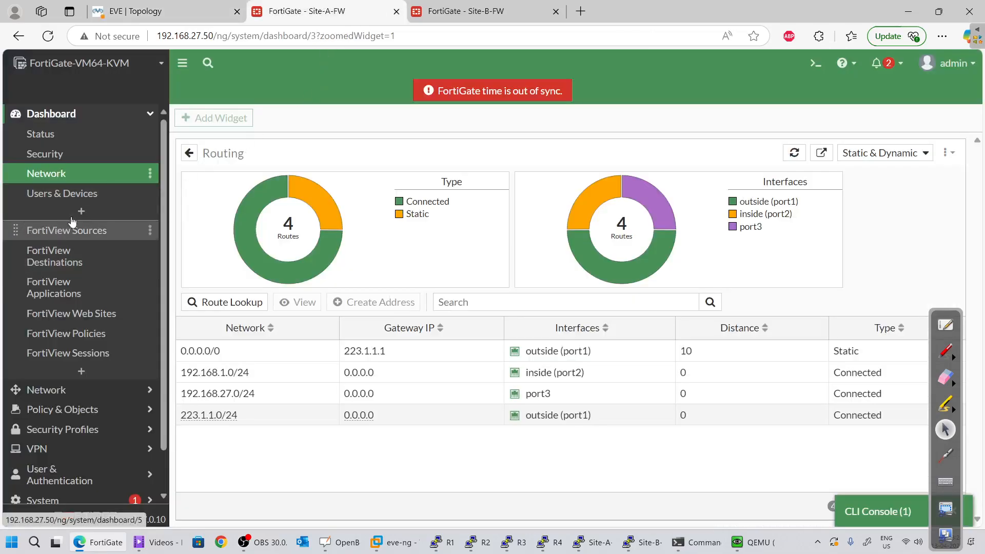
pyautogui.scroll(-2, 55, 347)
pyautogui.click(56, 363)
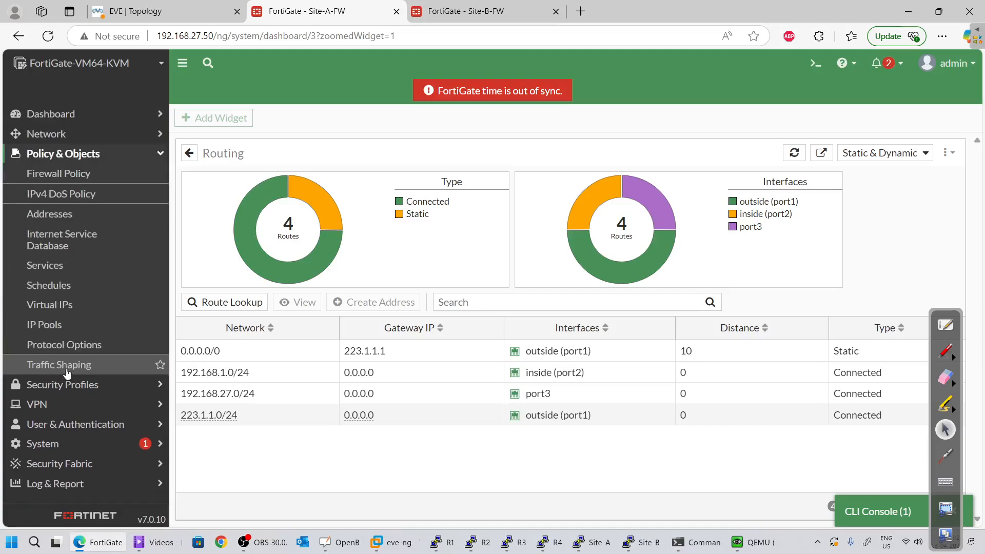
pyautogui.click(77, 177)
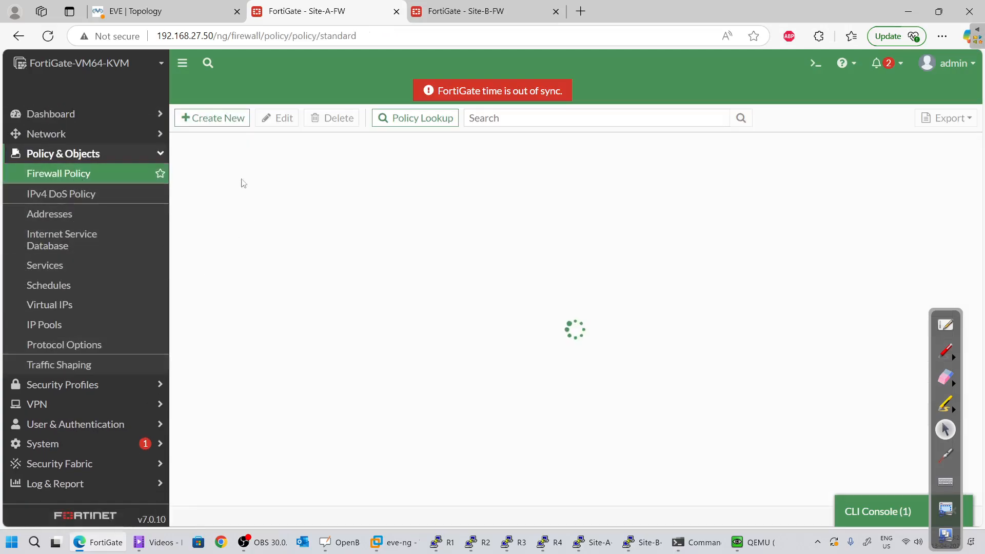
pyautogui.click(215, 118)
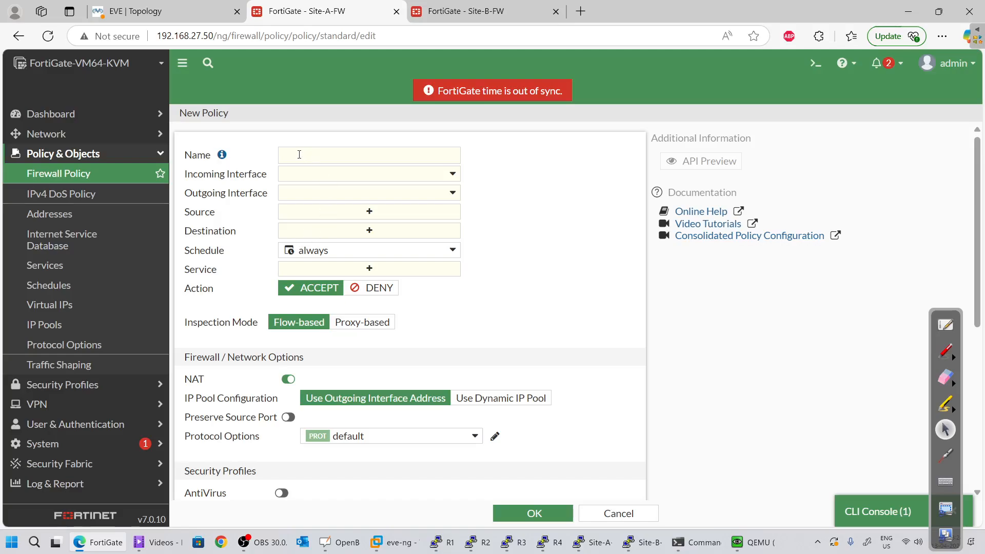
# Name the policy in-to-out with incoming inside (port2) and outgoing outside (port1)
pyautogui.click(299, 154)
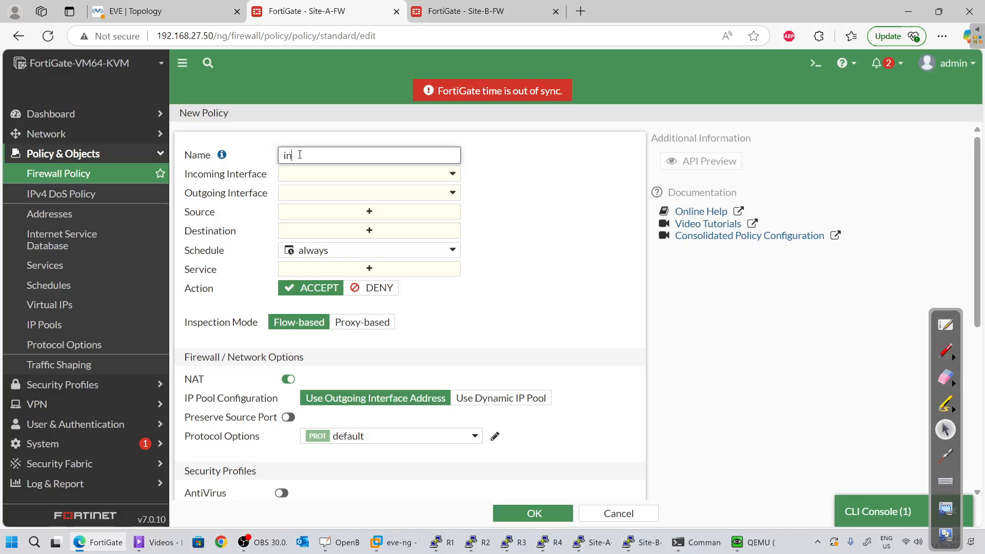
pyautogui.write('-to-out')
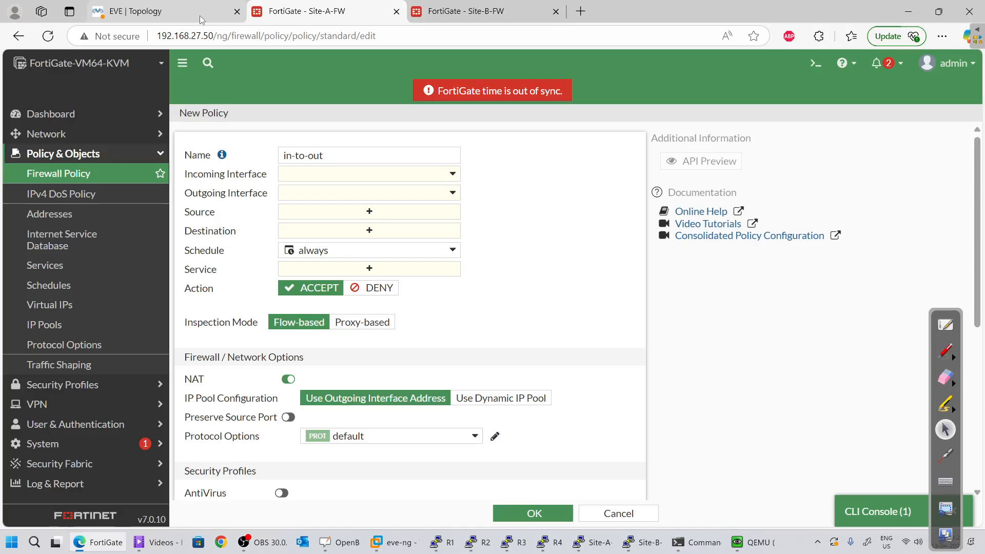
pyautogui.click(322, 176)
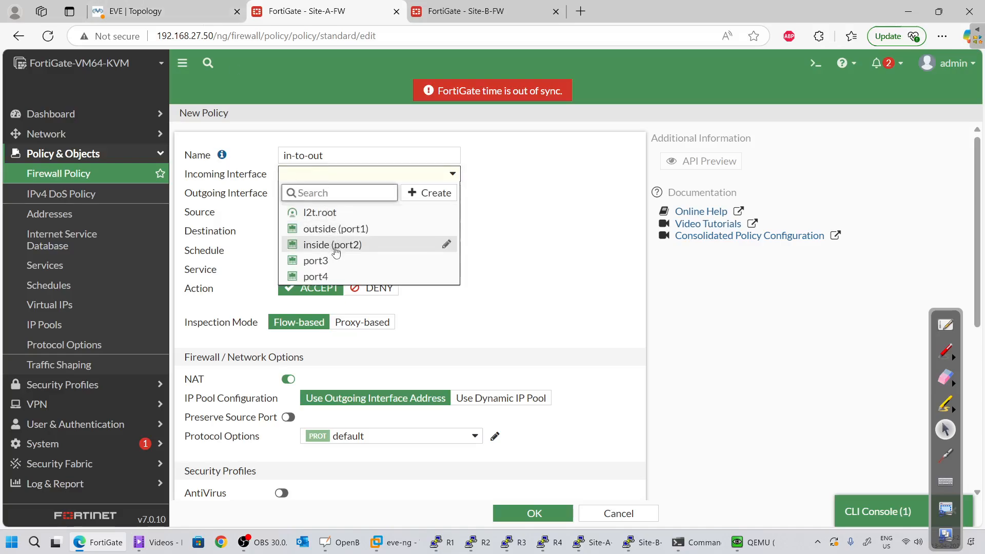
pyautogui.click(333, 247)
pyautogui.click(327, 198)
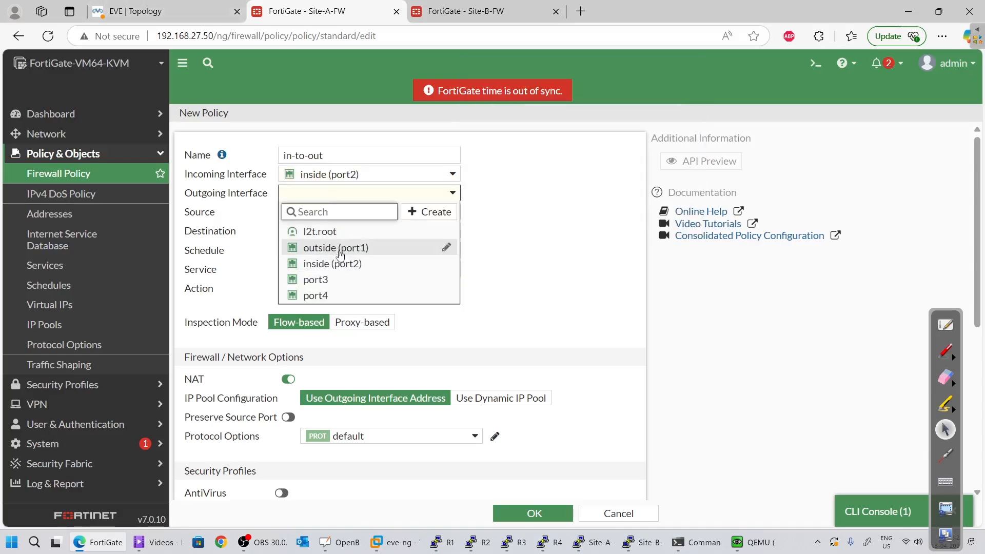
pyautogui.click(338, 249)
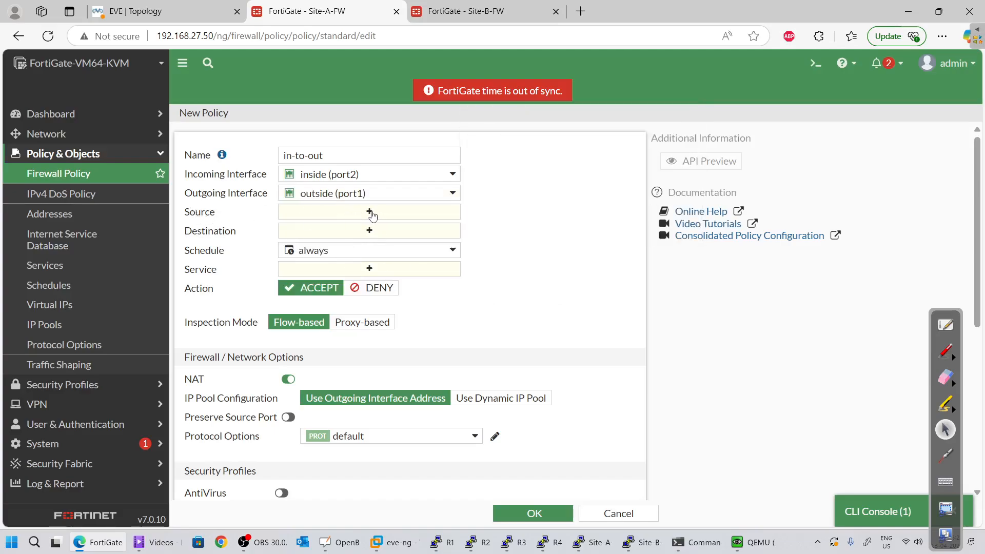
pyautogui.click(370, 213)
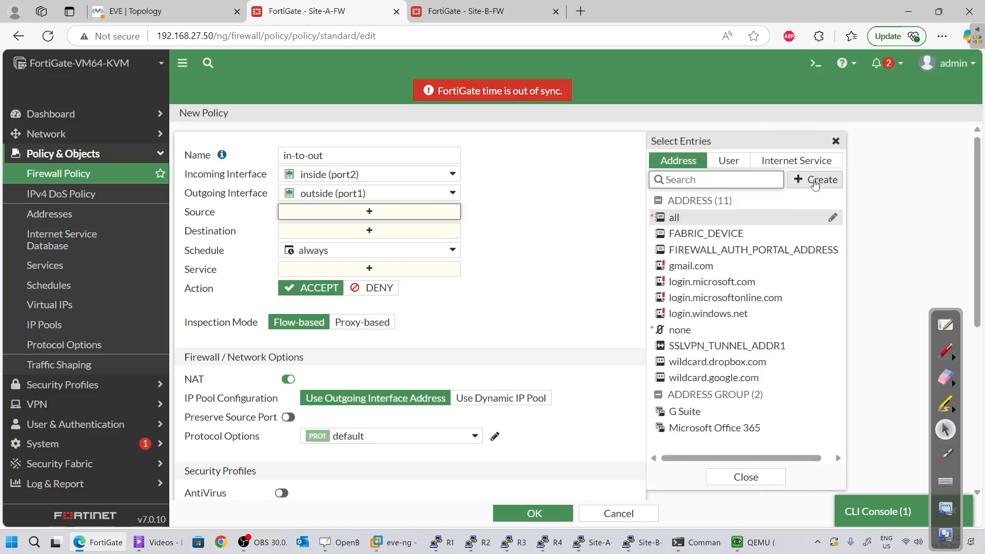
# From the source selector, create address object 192.168.1.0/24 with IP/Netmask 192.168.1.0/24
pyautogui.click(815, 179)
pyautogui.click(676, 220)
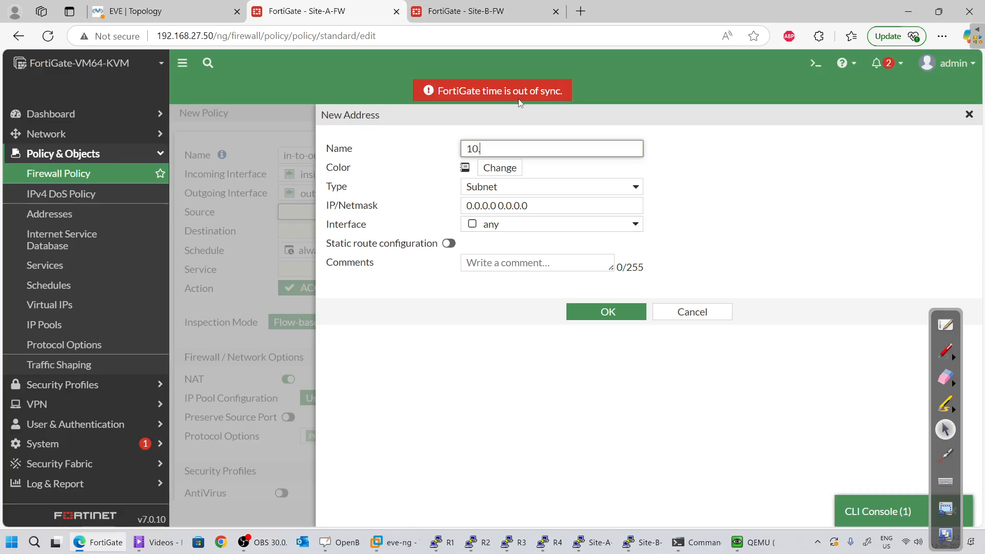
pyautogui.write('1')
pyautogui.press('BackSpace')
pyautogui.write('1')
pyautogui.press('Tab')
pyautogui.press('Tab')
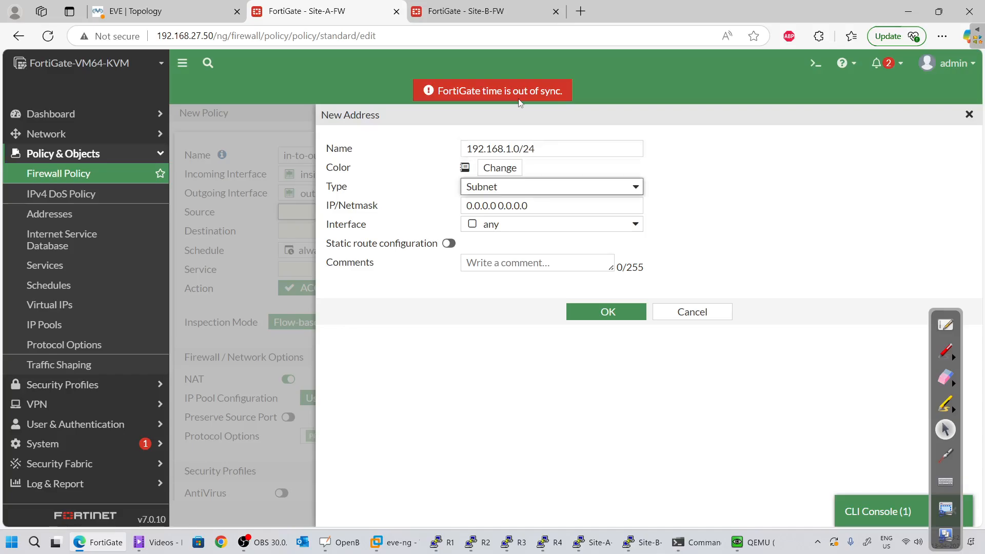
pyautogui.hotkey('shift', 'Tab')
pyautogui.hotkey('shift', 'Tab')
pyautogui.hotkey('ctrl', 'c')
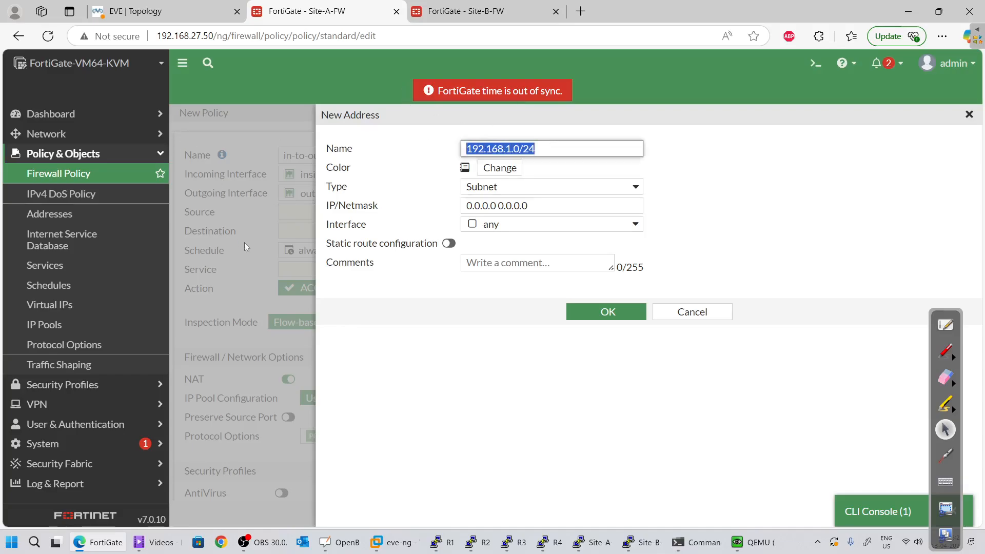
pyautogui.moveTo(545, 205); pyautogui.dragTo(280, 201)
pyautogui.hotkey('ctrl', 'v')
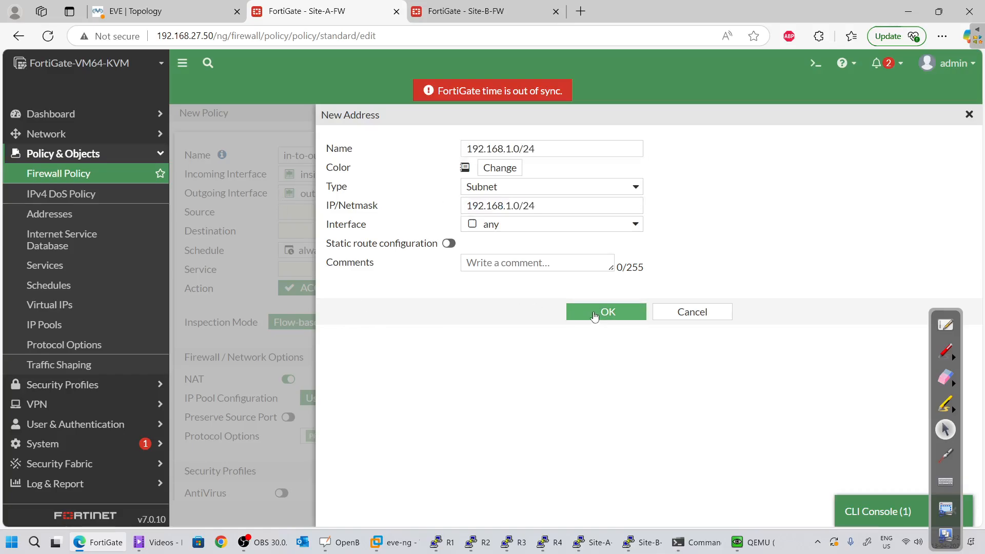
pyautogui.click(596, 313)
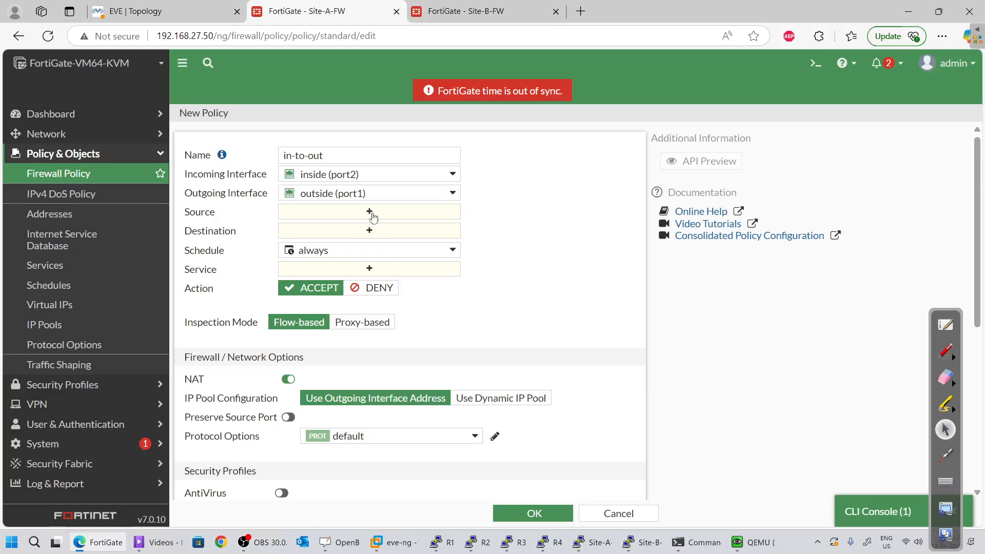
# Set the policy source to 192.168.1.0/24, destination all, and service ALL
pyautogui.click(370, 213)
pyautogui.click(757, 224)
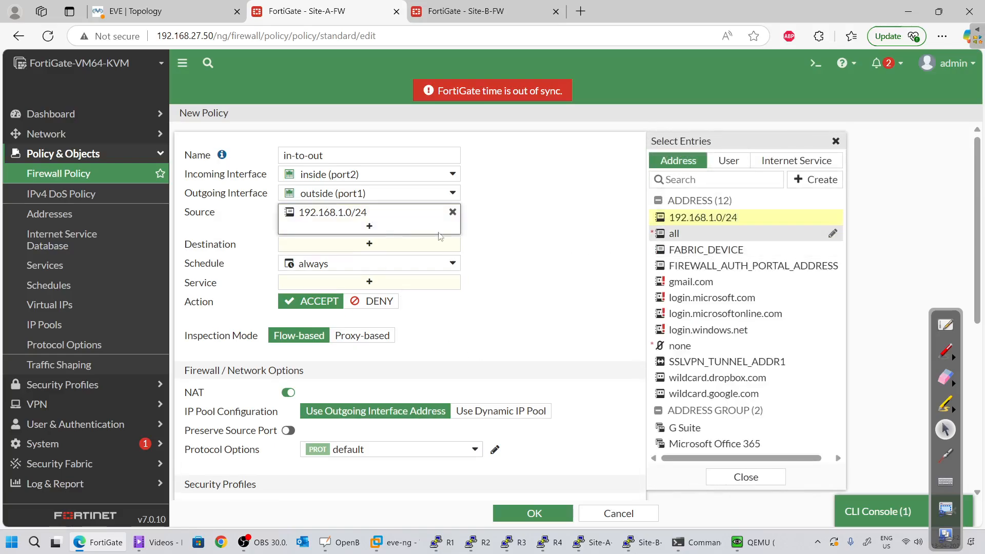
pyautogui.click(353, 245)
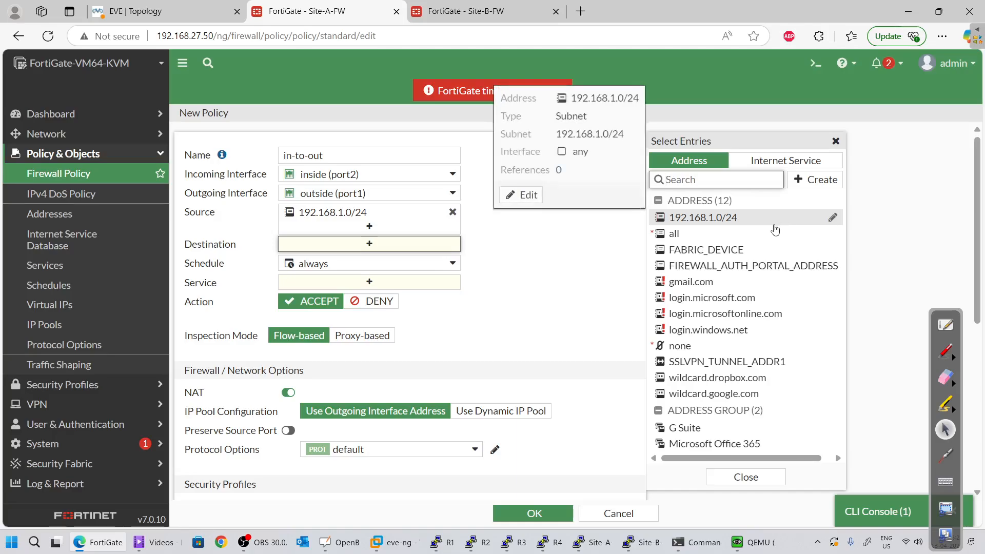
pyautogui.click(771, 238)
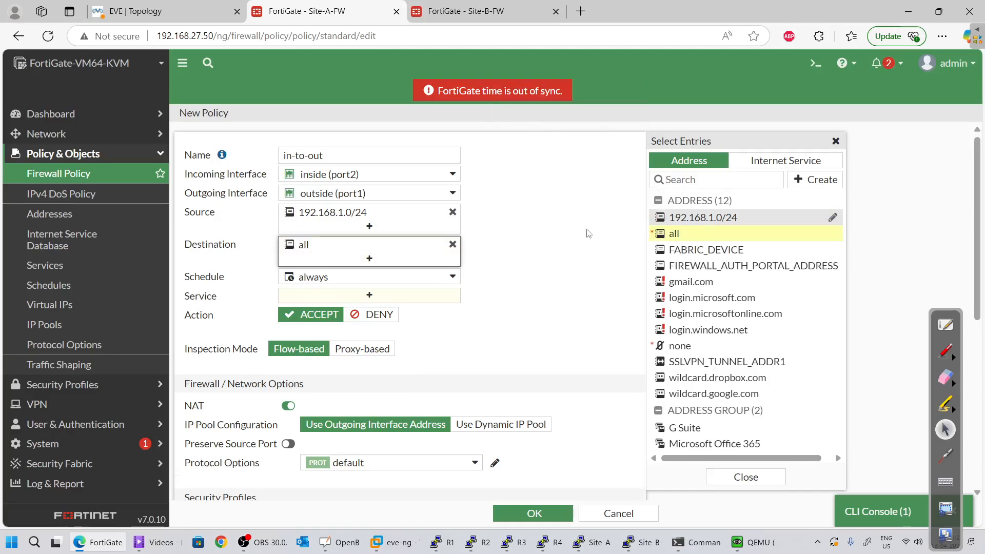
pyautogui.click(412, 296)
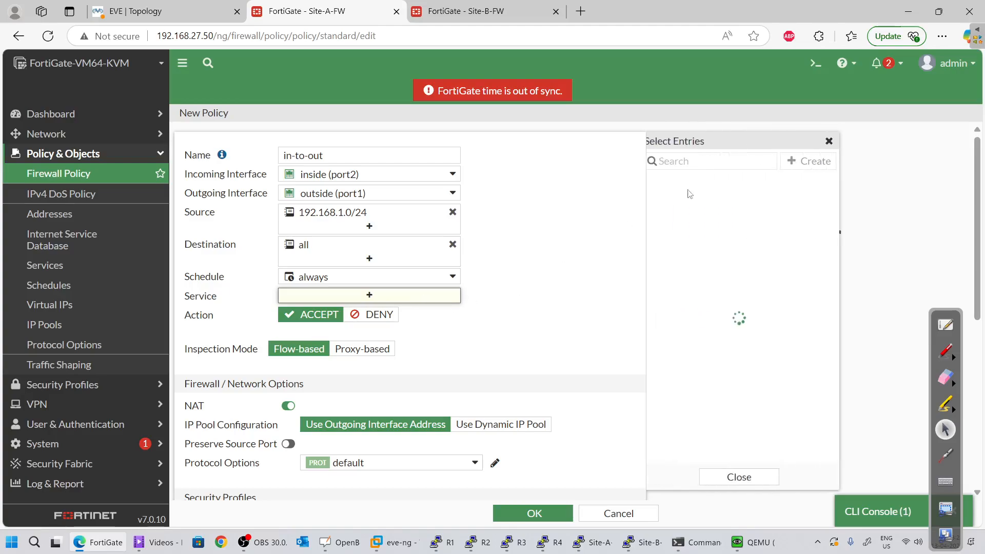
pyautogui.click(687, 221)
# Log all sessions of allowed traffic, save in-to-out, and return to the EVE topology
pyautogui.scroll(-1, 487, 357)
pyautogui.scroll(-3, 488, 359)
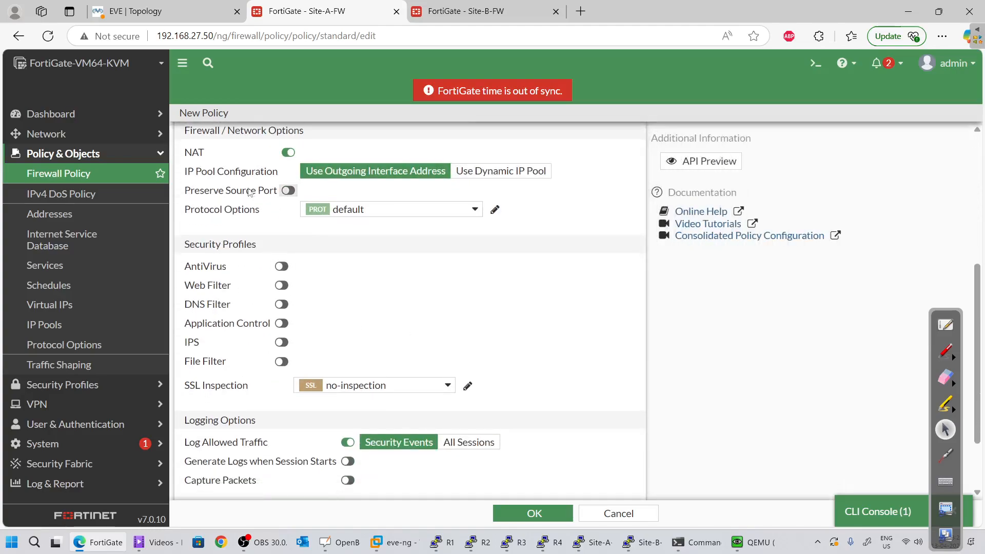
pyautogui.scroll(1, 277, 234)
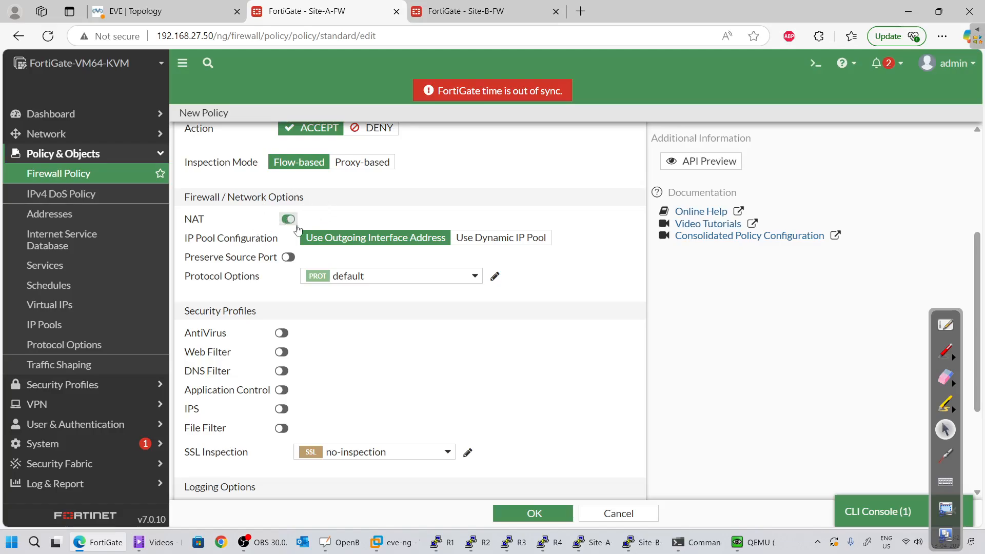
pyautogui.scroll(-3, 288, 255)
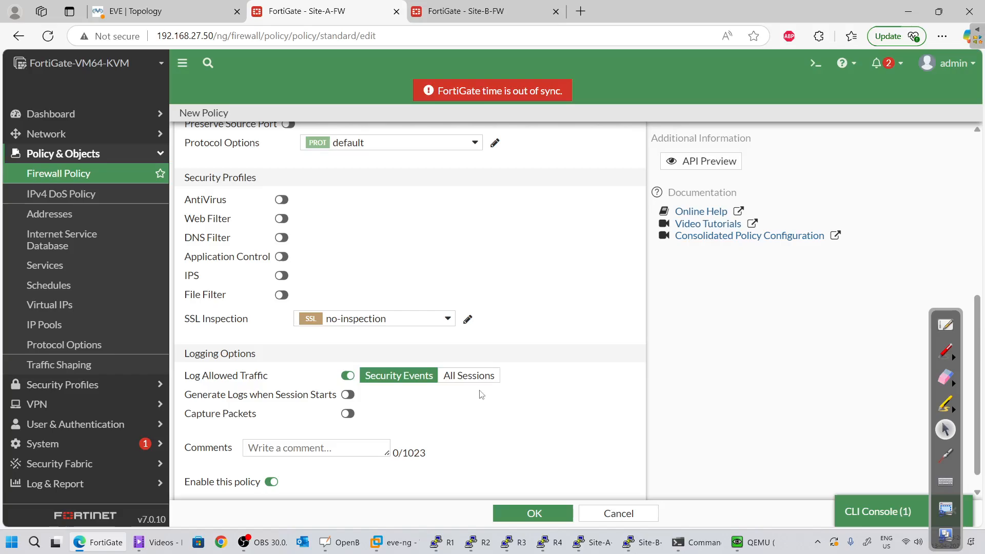
pyautogui.click(468, 375)
pyautogui.scroll(-1, 503, 441)
pyautogui.click(522, 513)
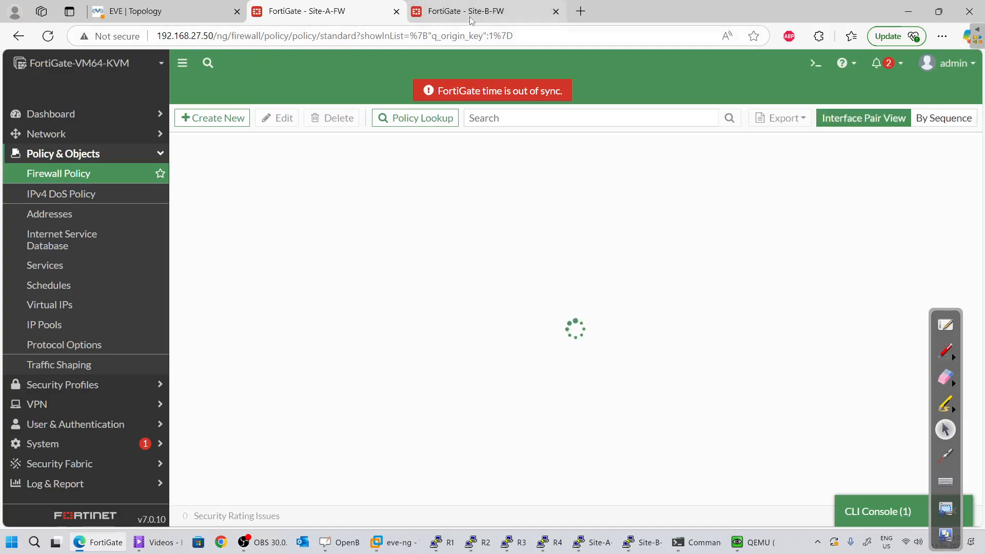
pyautogui.click(329, 190)
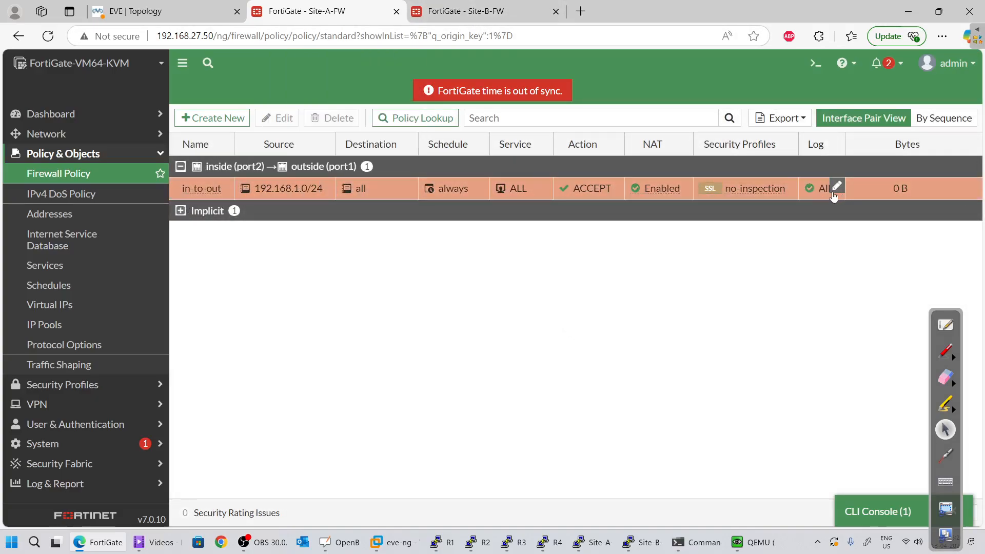
pyautogui.click(165, 11)
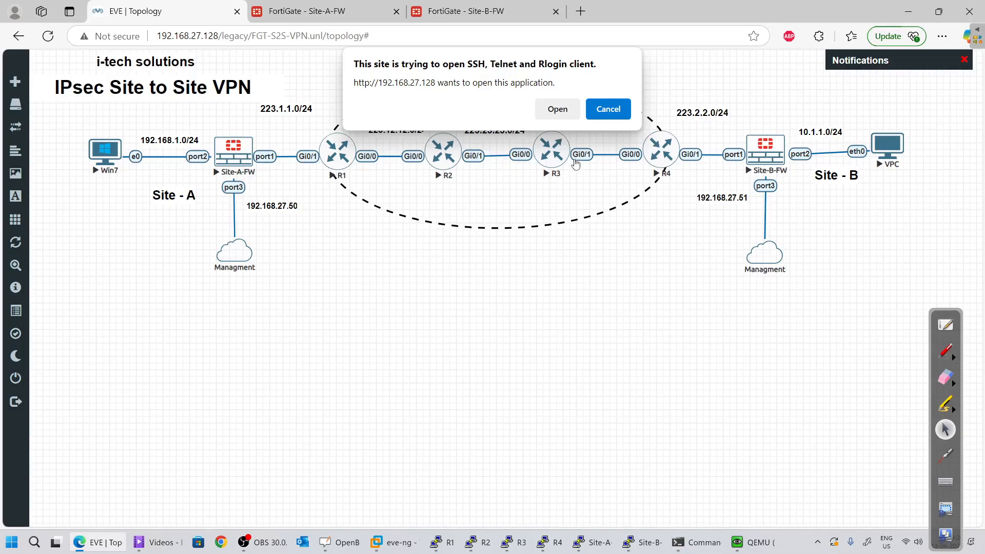
# Dismiss the terminal prompt and start a new policy on the Site-B firewall
pyautogui.click(621, 112)
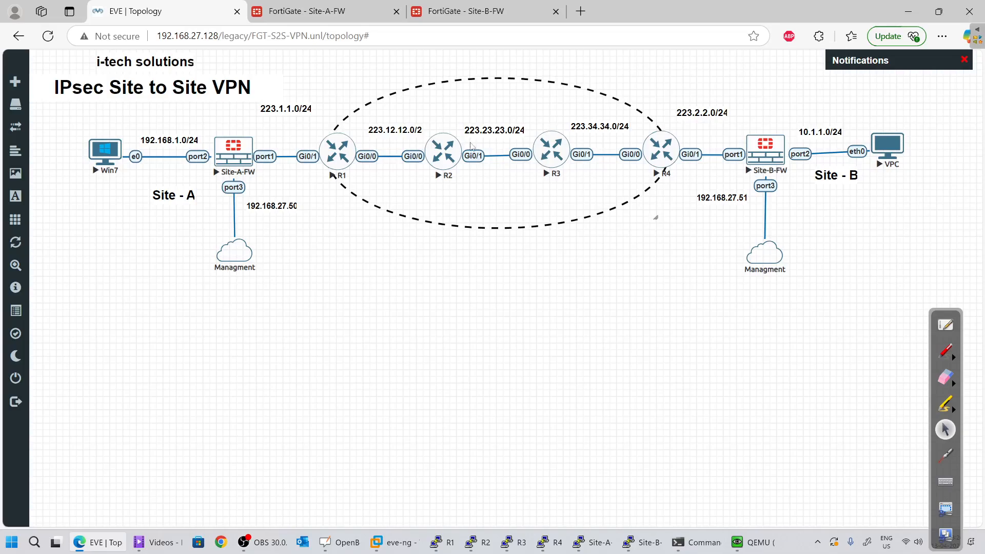
pyautogui.click(464, 10)
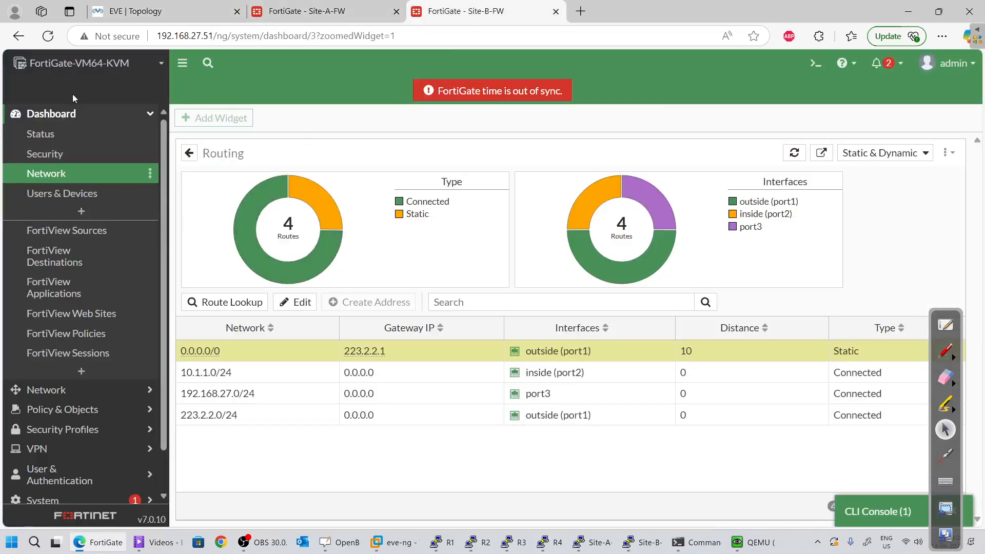
pyautogui.click(43, 390)
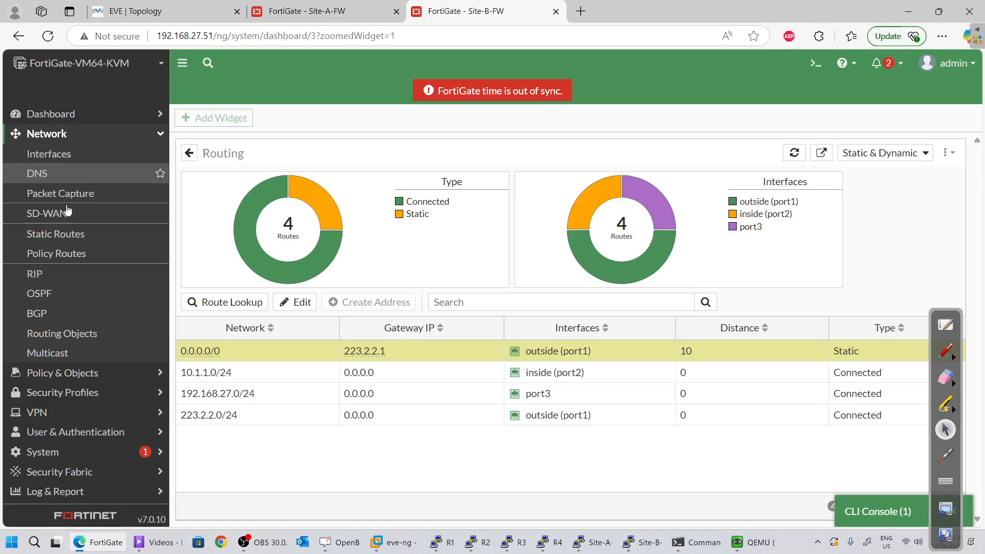
pyautogui.click(65, 373)
pyautogui.click(85, 175)
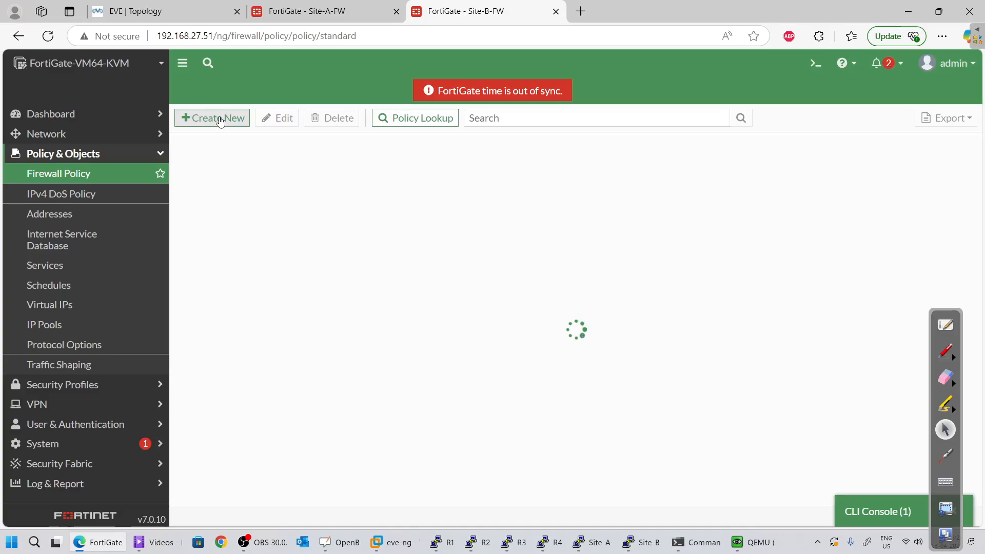
pyautogui.click(220, 121)
# Name the Site-B policy in-to-out with incoming inside (port2) and outgoing outside (port1)
pyautogui.click(307, 154)
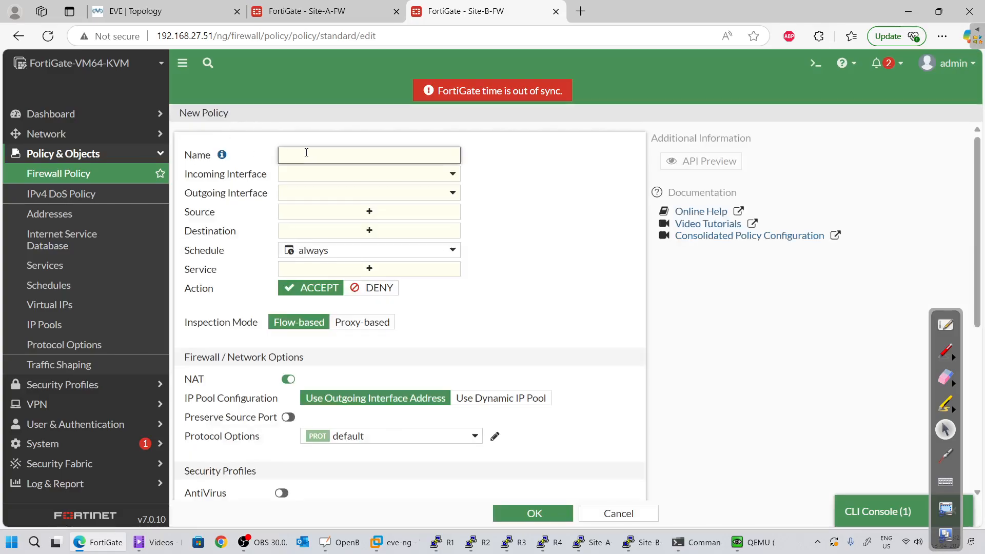
pyautogui.write('in-top')
pyautogui.click(378, 175)
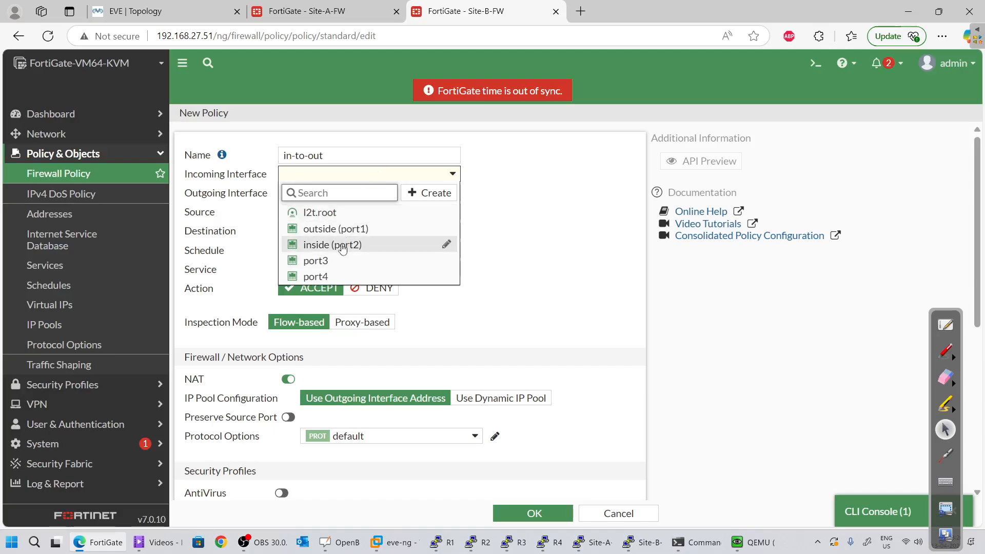
pyautogui.click(343, 249)
pyautogui.click(341, 193)
pyautogui.click(338, 249)
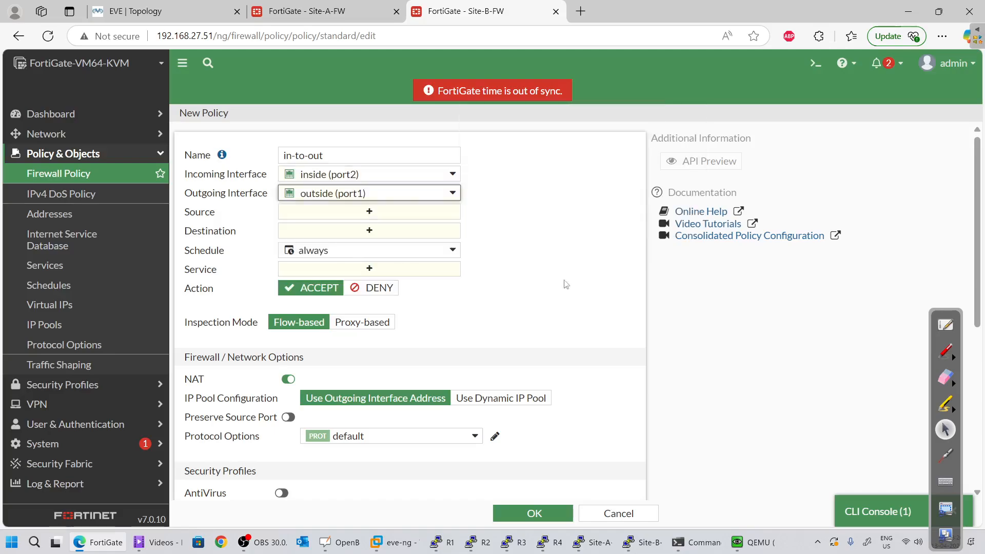
pyautogui.click(369, 212)
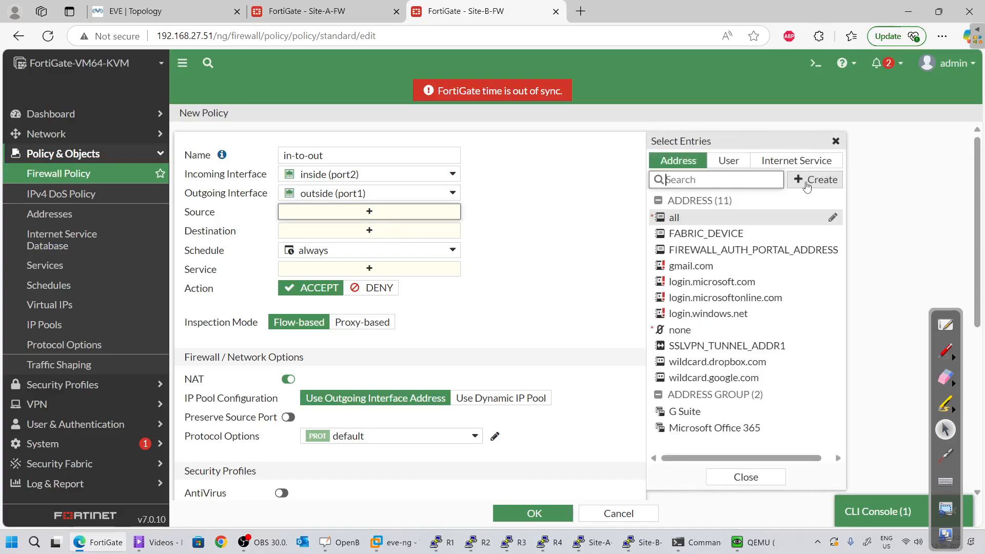
# From the source selector, create address object 10.1.1.0/24 with subnet 10.1.1.0/24
pyautogui.click(815, 180)
pyautogui.click(674, 222)
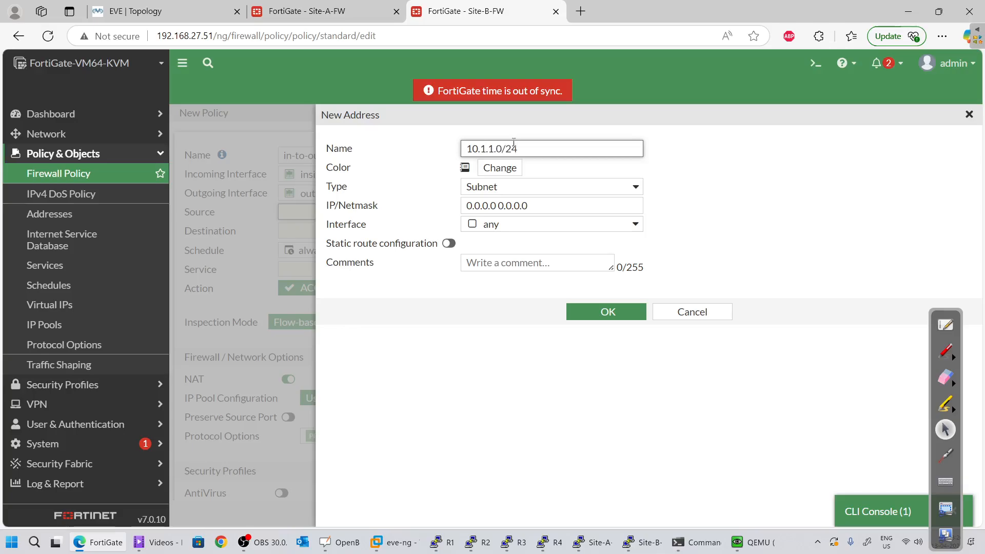
pyautogui.moveTo(485, 149); pyautogui.dragTo(305, 105)
pyautogui.hotkey('ctrl', 'c')
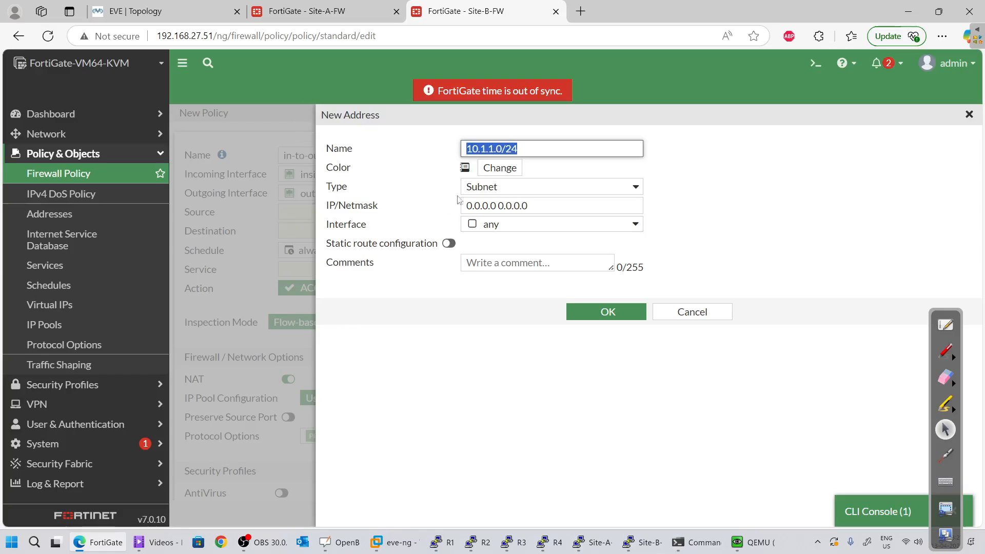
pyautogui.moveTo(545, 205); pyautogui.dragTo(187, 235)
pyautogui.hotkey('ctrl', 'v')
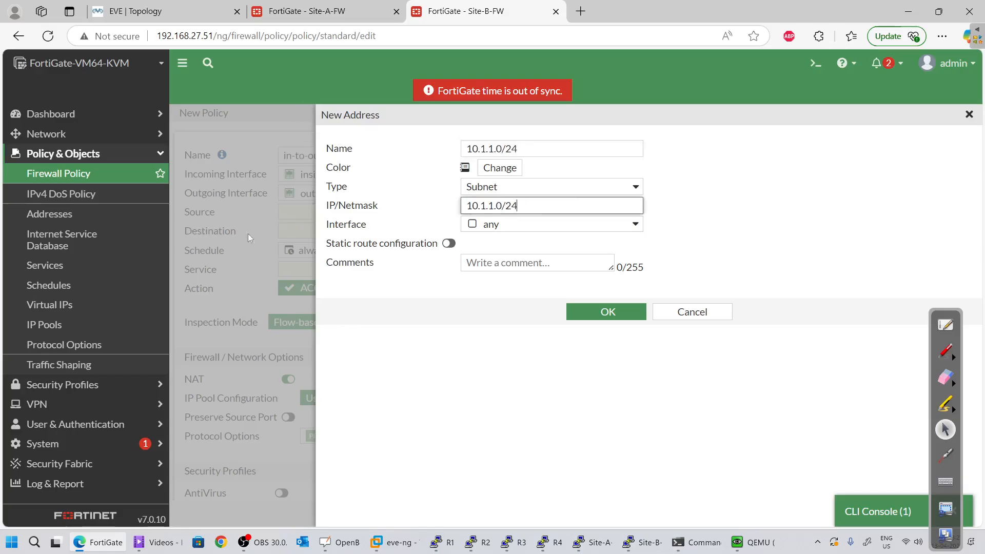
pyautogui.click(615, 310)
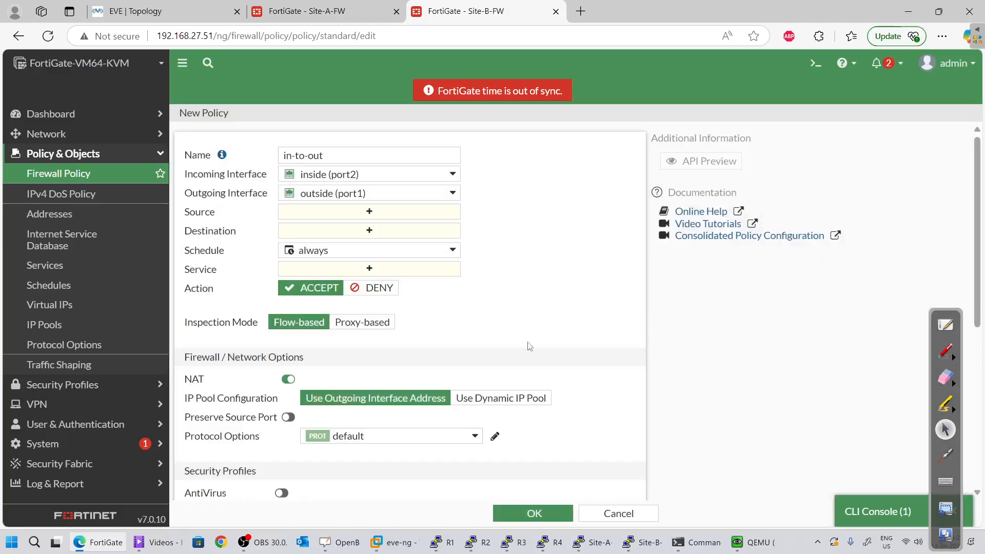
# Set the Site-B policy source to 10.1.1.0/24, destination all, and service ALL
pyautogui.click(418, 214)
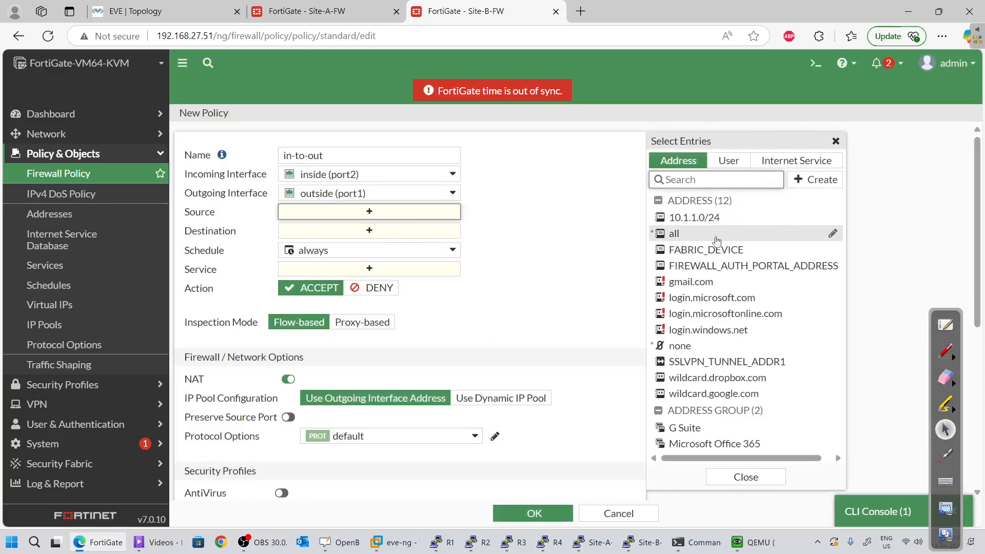
pyautogui.click(694, 217)
pyautogui.click(365, 242)
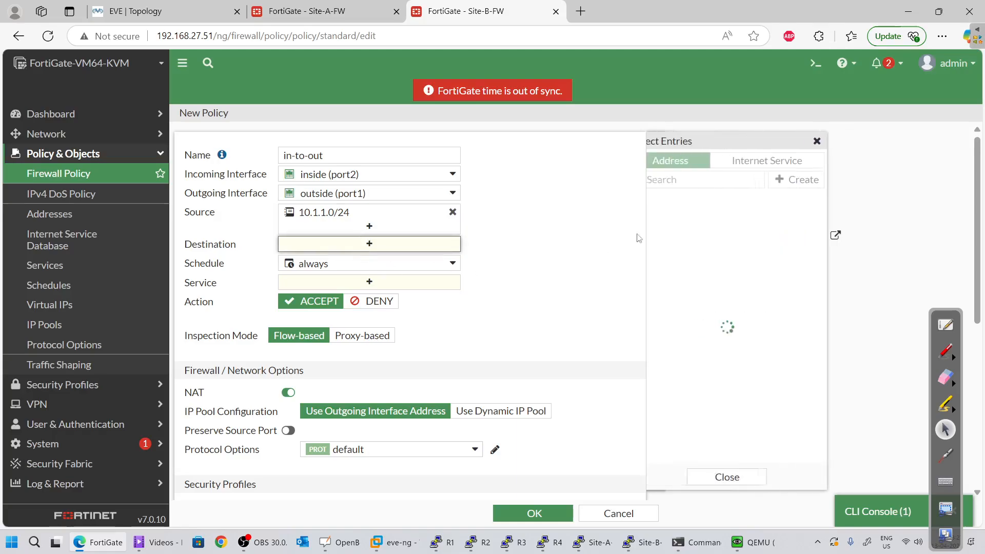
pyautogui.click(674, 234)
pyautogui.scroll(-2, 416, 278)
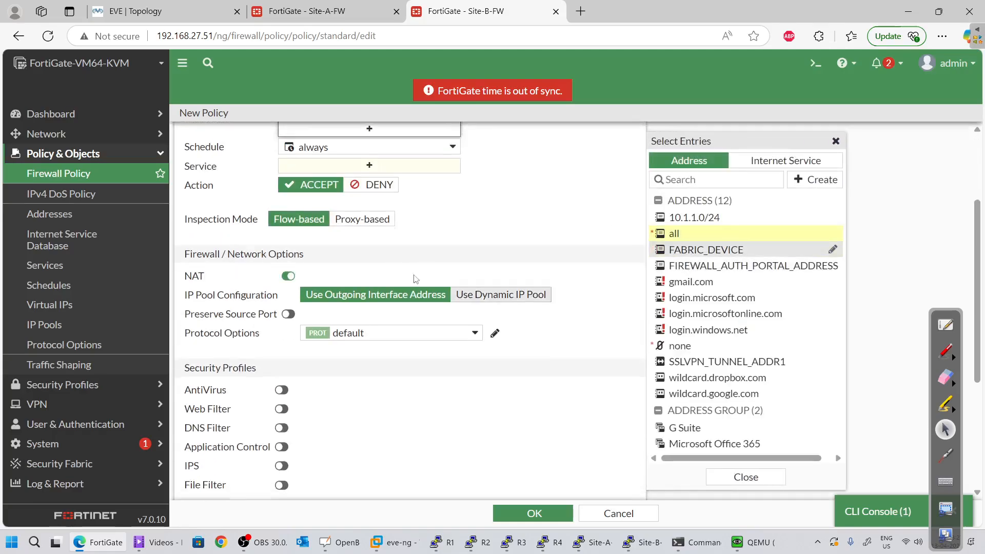
pyautogui.click(380, 164)
pyautogui.click(677, 214)
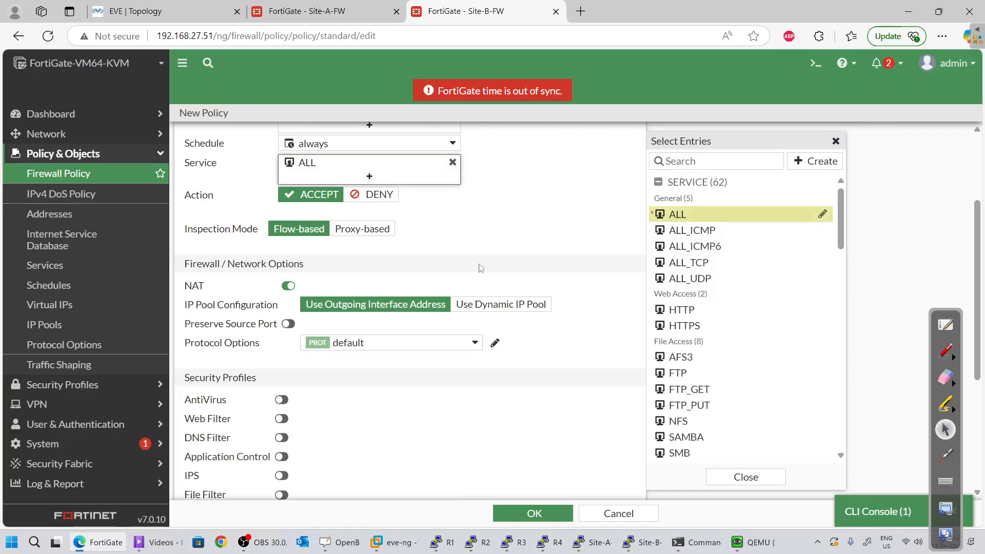
# Log all sessions, save the in-to-out policy, and return to the lab topology
pyautogui.scroll(-1, 480, 268)
pyautogui.scroll(-3, 482, 257)
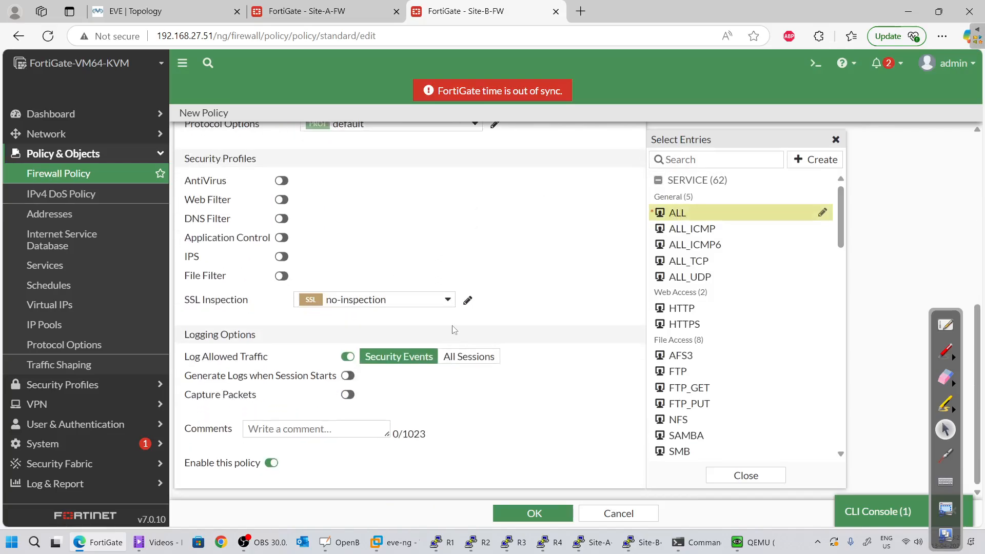
pyautogui.click(468, 356)
pyautogui.click(534, 513)
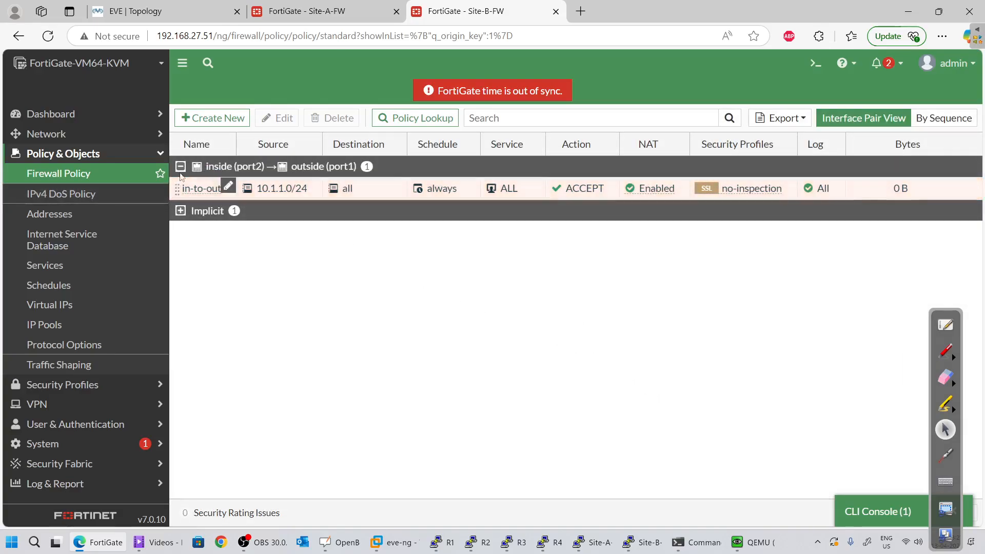
pyautogui.click(139, 11)
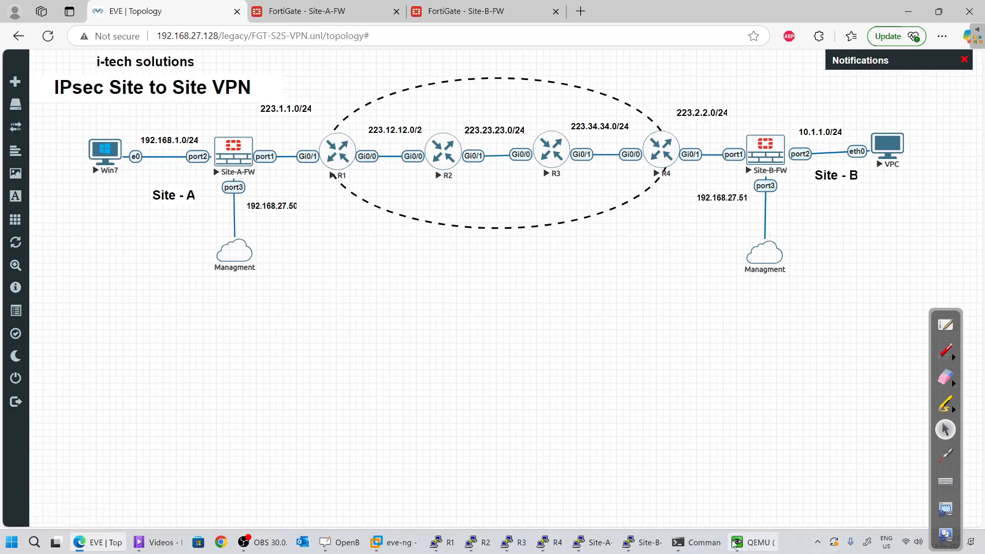
# Rerun ping 10.1.1.1 in the Win7 Command Prompt, get destination-unreachable replies, then minimize the VM
pyautogui.moveTo(712, 547); pyautogui.dragTo(745, 547)
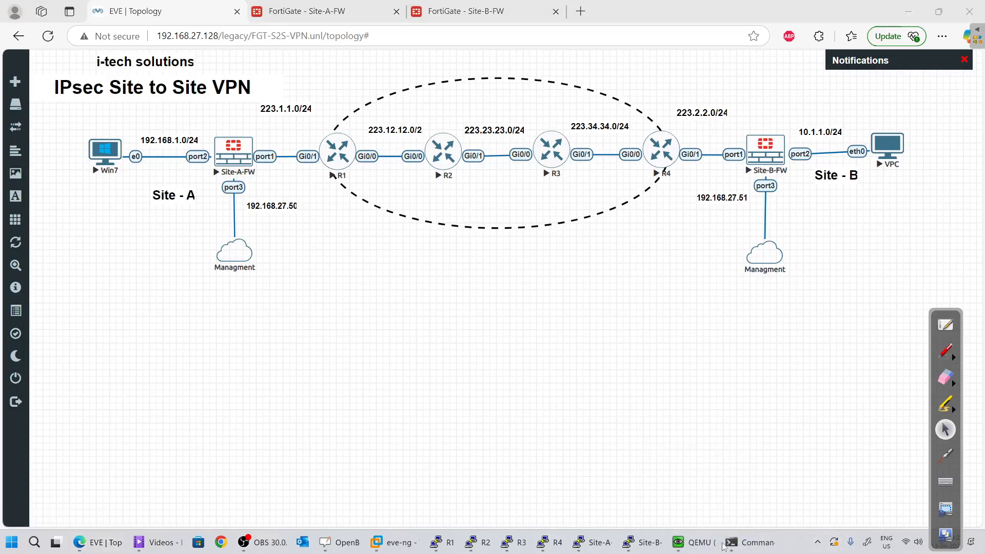
pyautogui.click(702, 548)
pyautogui.click(542, 335)
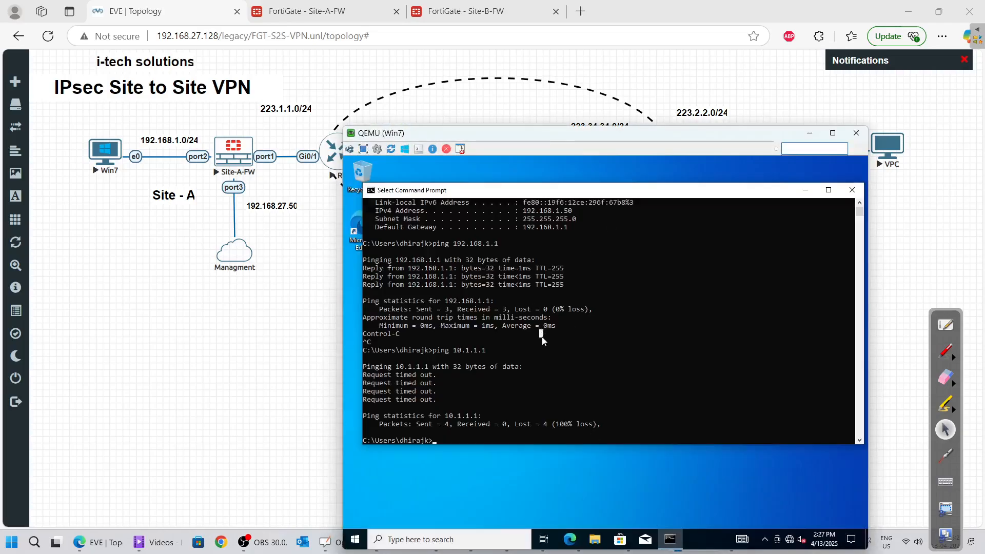
pyautogui.press('Escape')
pyautogui.press('Up')
pyautogui.press('Return')
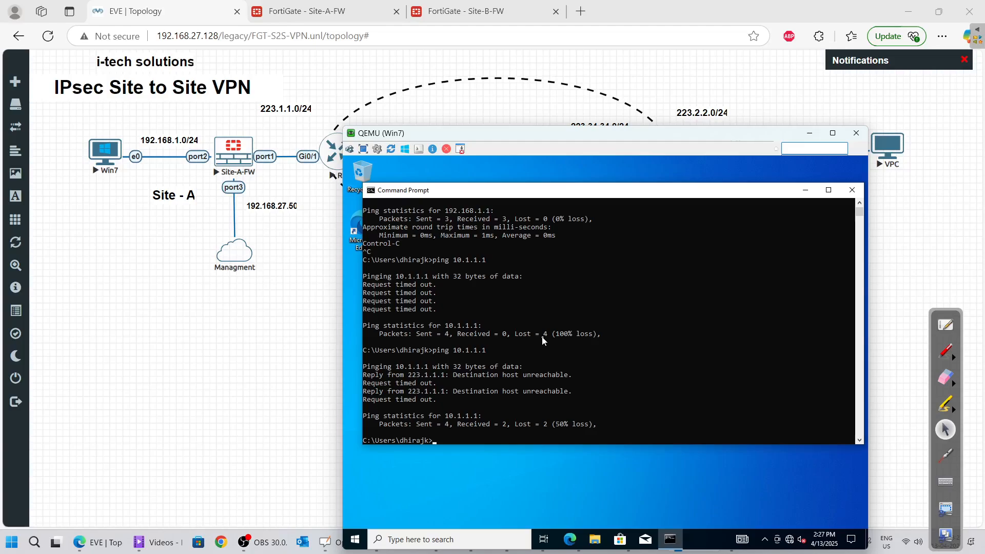
pyautogui.click(811, 135)
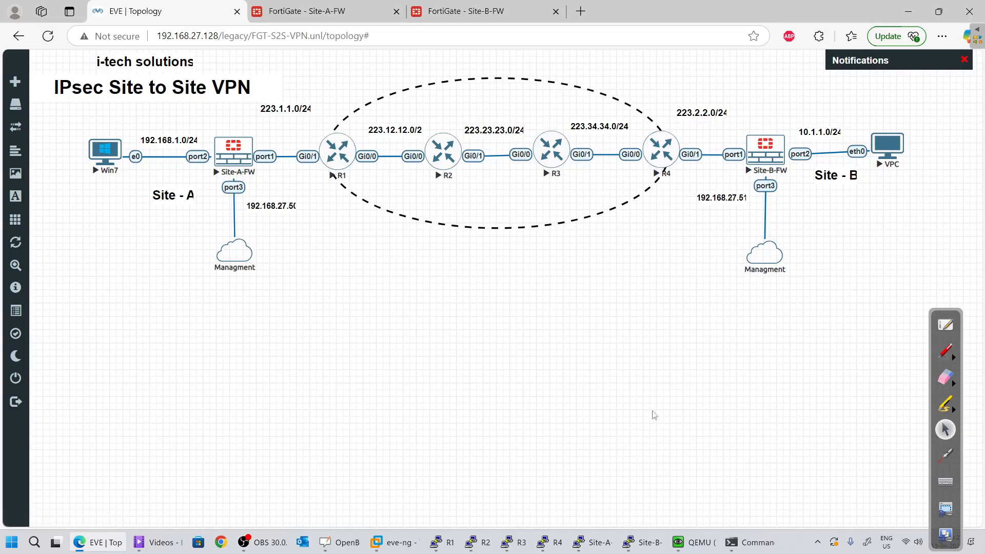
# In the Site-A CLI console, run execute ping 223.2.2.254, get replies, then minimize the console
pyautogui.moveTo(453, 543)
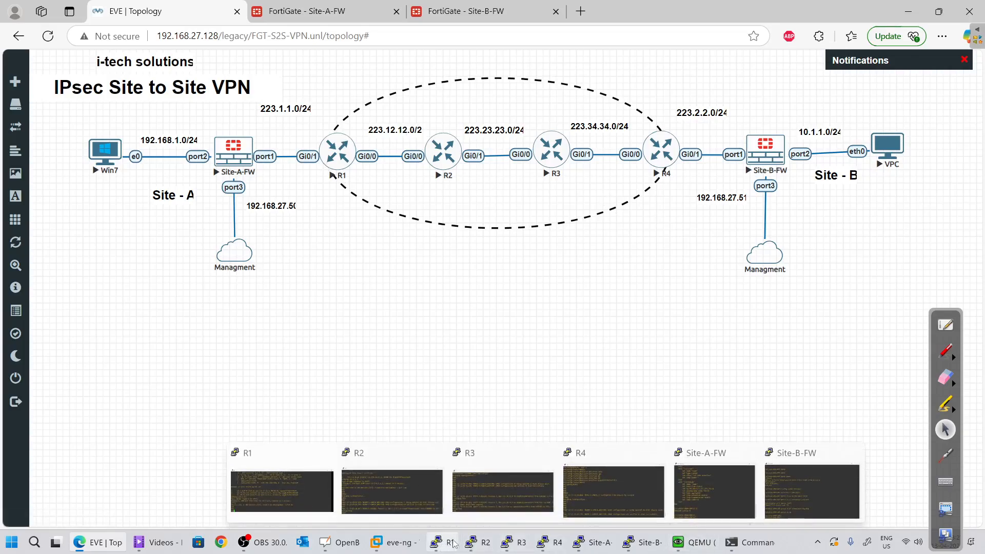
pyautogui.click(307, 11)
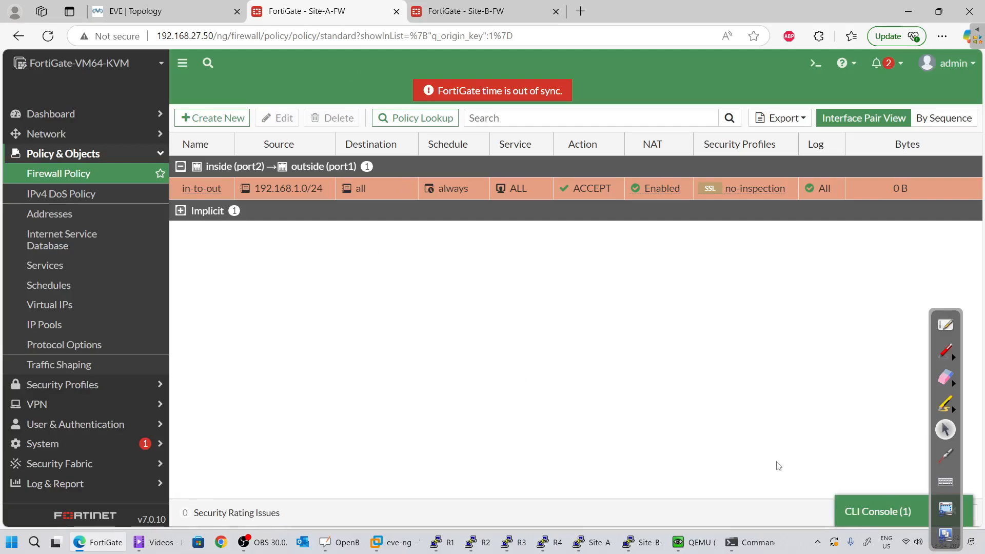
pyautogui.click(865, 523)
pyautogui.press('Up')
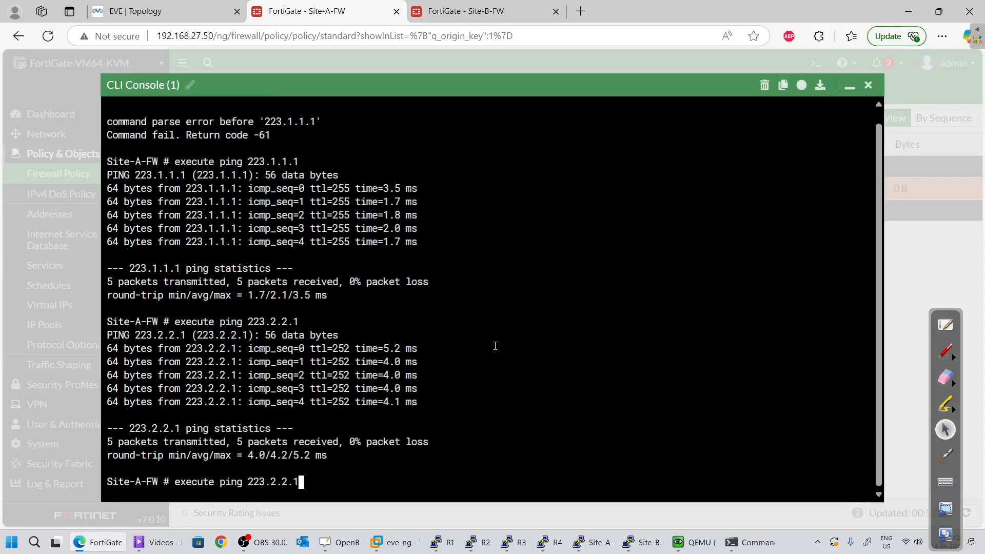
pyautogui.press('BackSpace')
pyautogui.press('BackSpace')
pyautogui.press('BackSpace')
pyautogui.press('BackSpace')
pyautogui.press('BackSpace')
pyautogui.press('BackSpace')
pyautogui.press('BackSpace')
pyautogui.press('BackSpace')
pyautogui.press('BackSpace')
pyautogui.write('223.')
pyautogui.write('1.')
pyautogui.press('BackSpace')
pyautogui.press('BackSpace')
pyautogui.write('2.2.254')
pyautogui.press('Return')
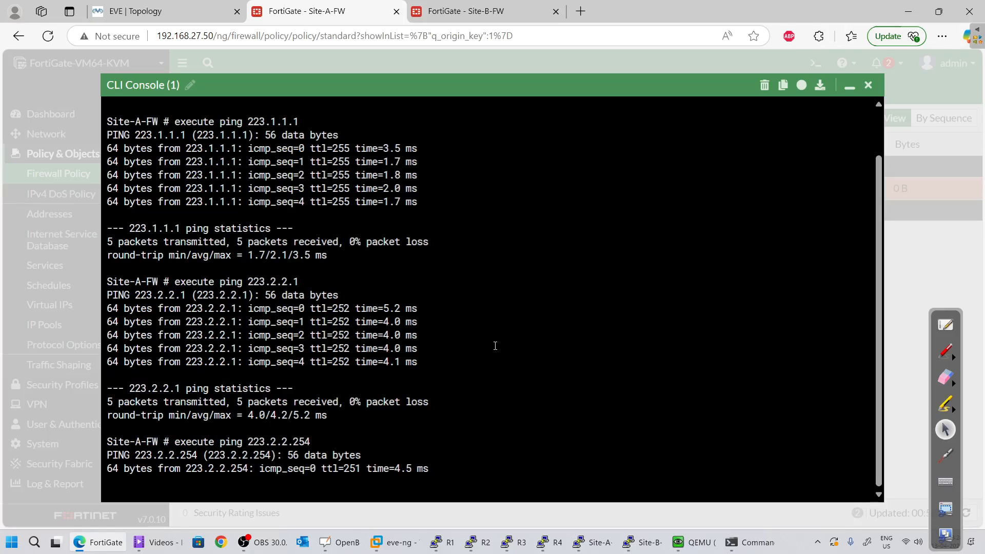
pyautogui.click(849, 86)
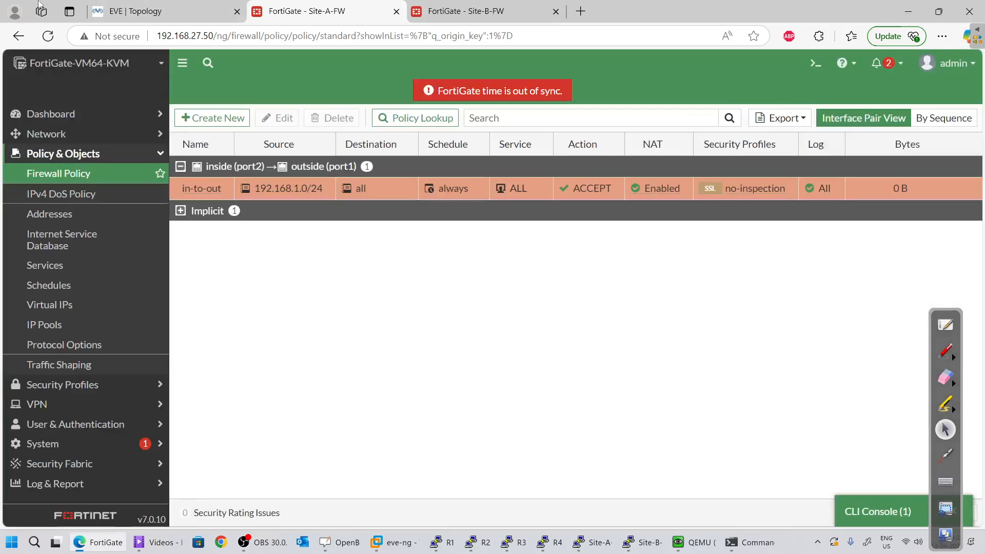
# Refresh Site-A's Forward Traffic log, which shows no results, and open a new CLI console
pyautogui.click(126, 7)
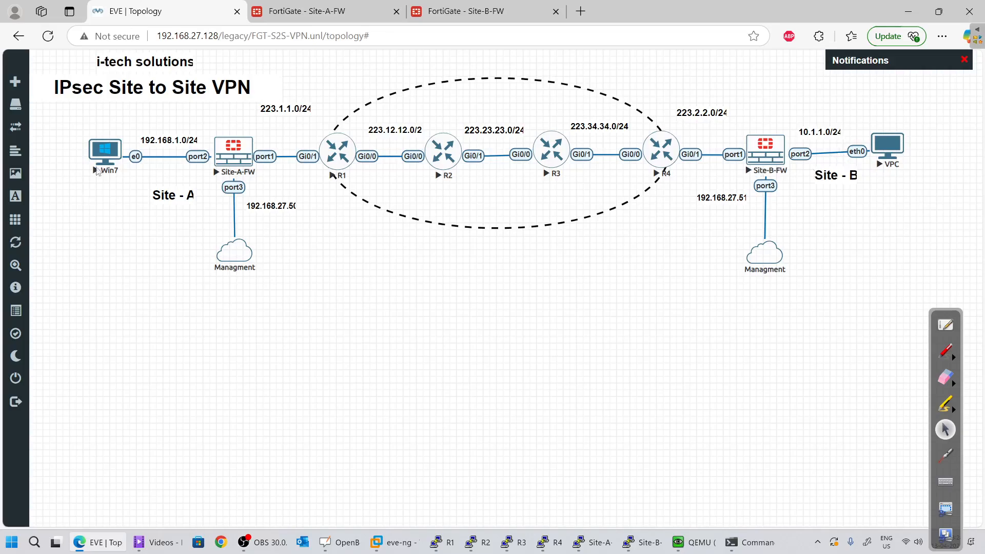
pyautogui.click(325, 5)
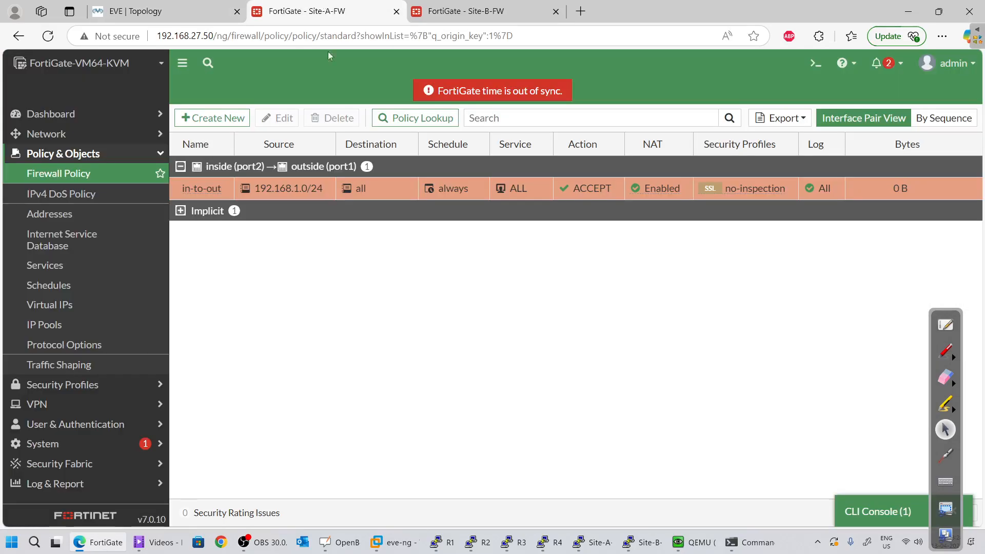
pyautogui.click(95, 487)
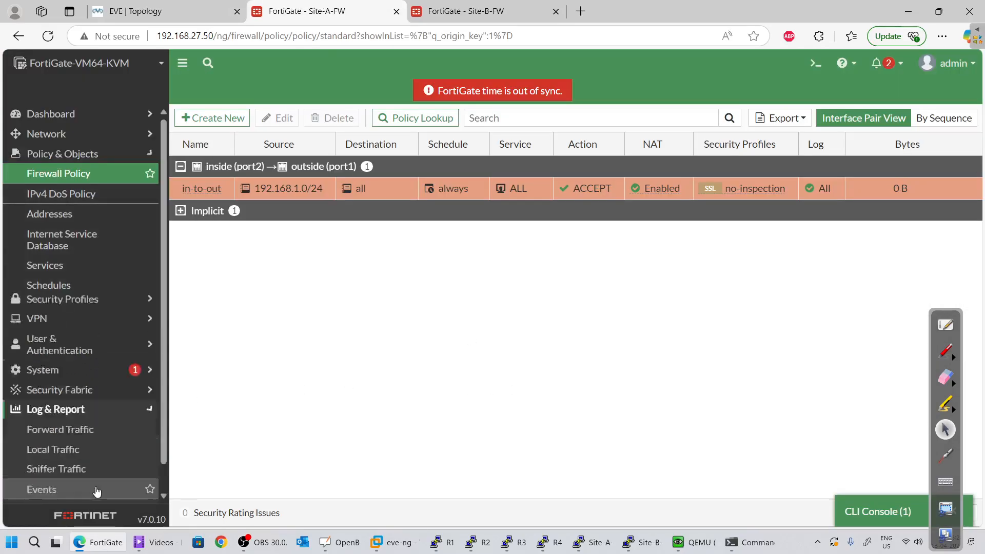
pyautogui.click(108, 305)
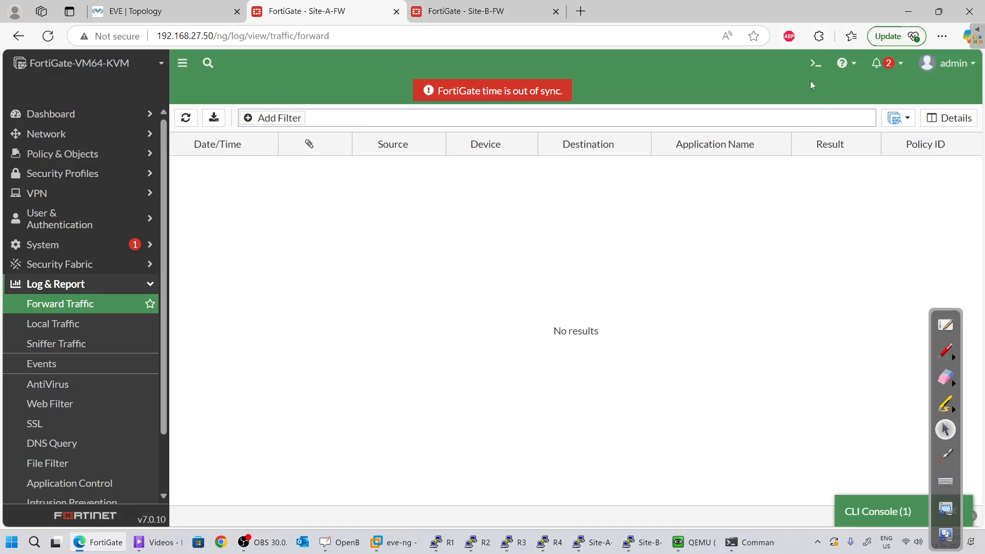
pyautogui.click(186, 117)
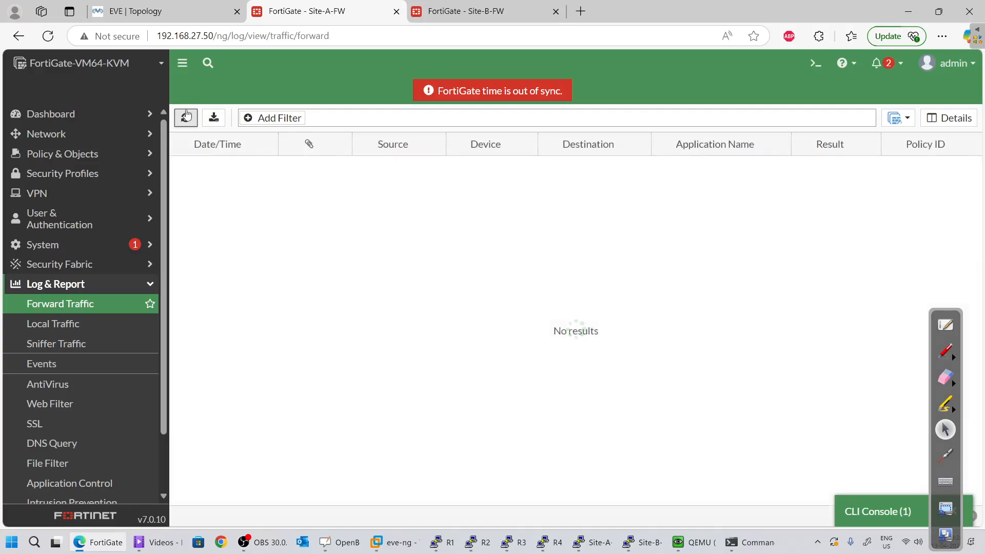
pyautogui.click(815, 63)
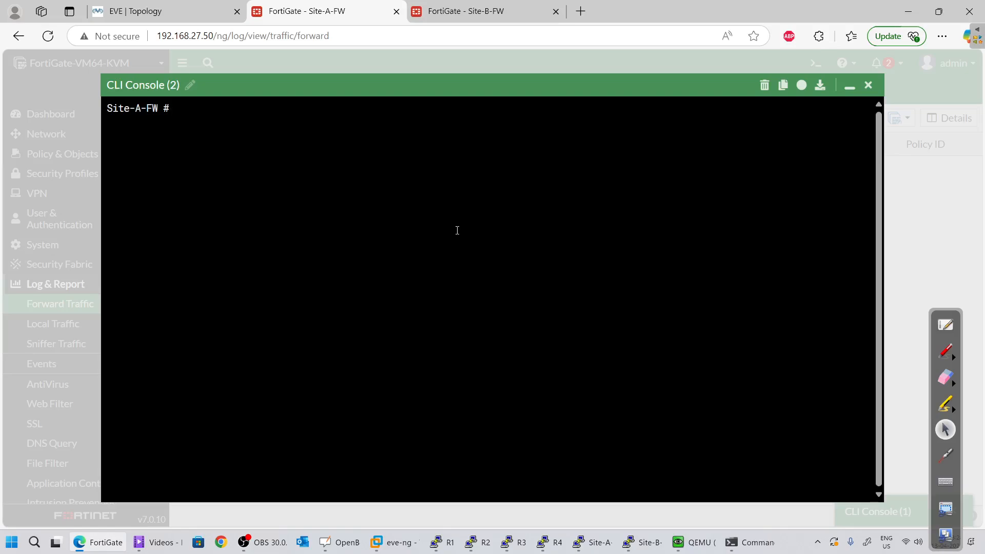
# Run get router info routing-table details 10.1.1.1, note next hop 223.1.1.1, then switch to Site-B
pyautogui.write('get router info fop')
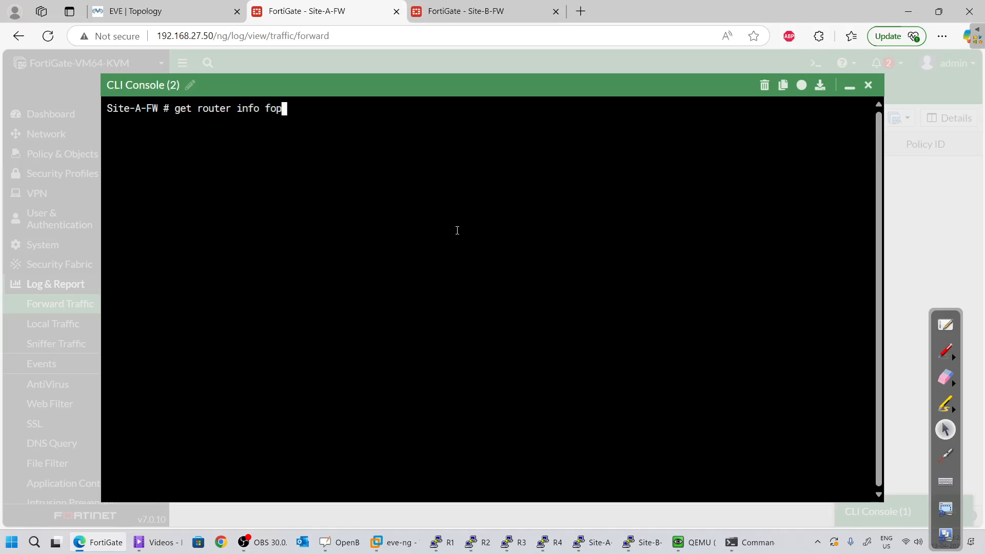
pyautogui.press('BackSpace')
pyautogui.press('BackSpace')
pyautogui.write('ro')
pyautogui.press('BackSpace')
pyautogui.press('BackSpace')
pyautogui.write('ou')
pyautogui.press('BackSpace')
pyautogui.press('BackSpace')
pyautogui.write('rou')
pyautogui.press('Tab')
pyautogui.write('de')
pyautogui.press('Tab')
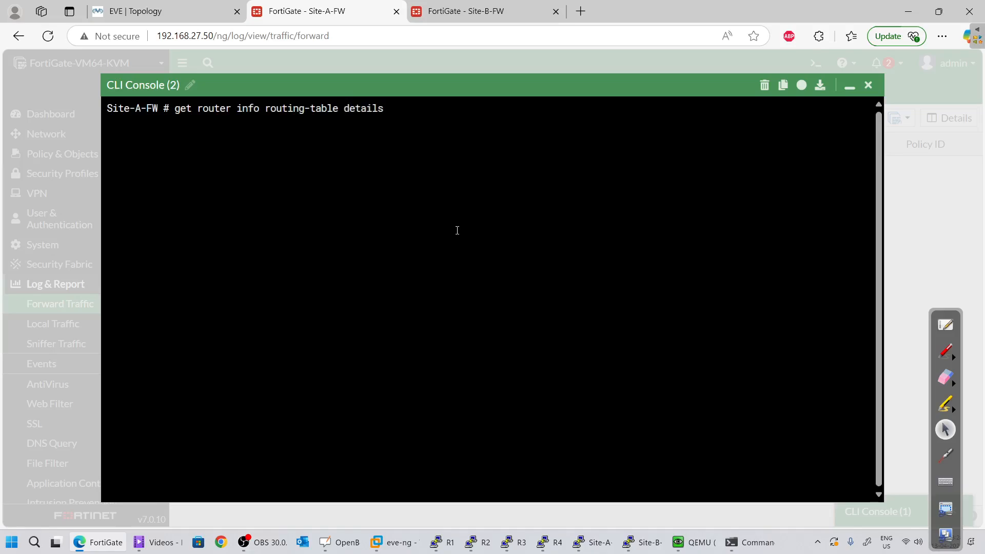
pyautogui.write('10.1.1.1')
pyautogui.press('Return')
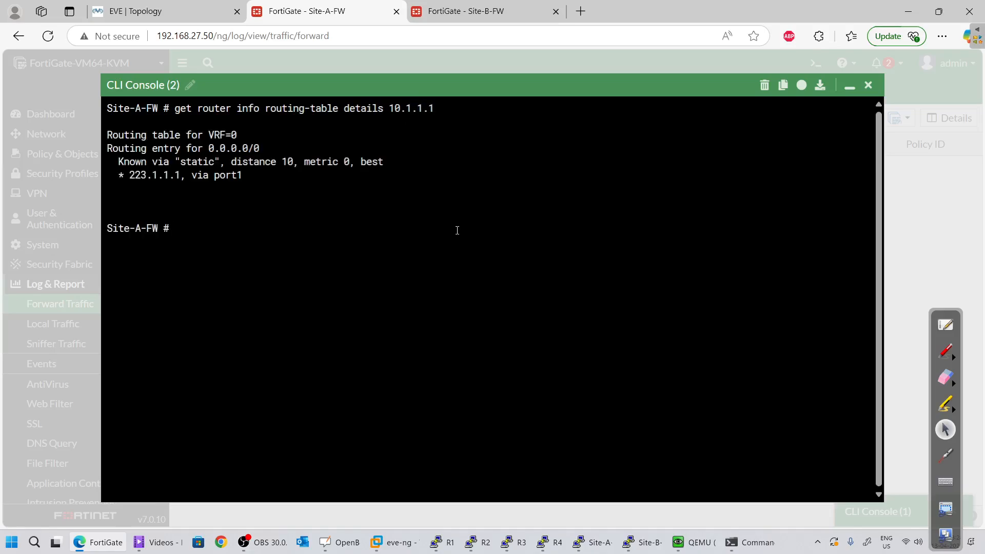
pyautogui.doubleClick(156, 179)
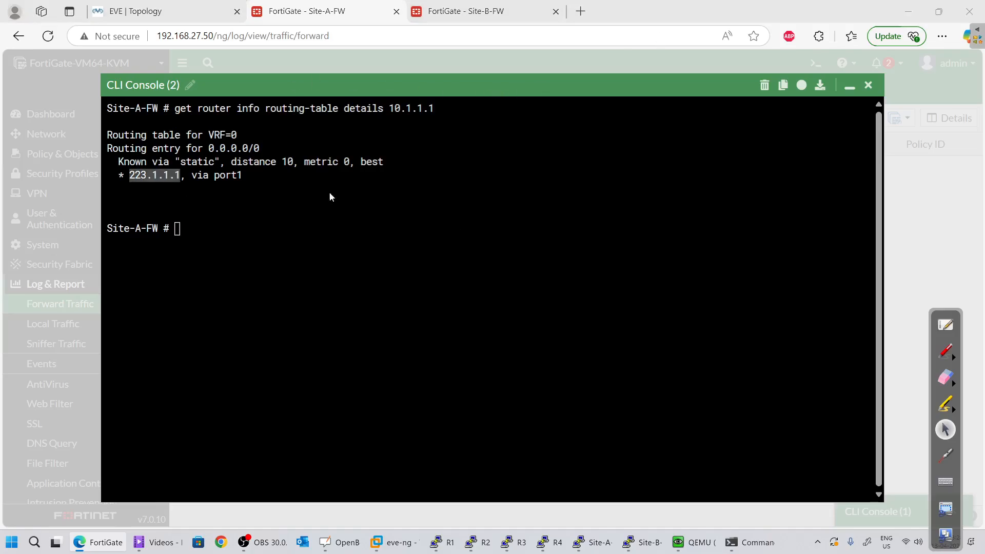
pyautogui.hotkey('alt', 'Tab')
pyautogui.hotkey('alt', 'Tab')
pyautogui.hotkey('alt', 'Tab')
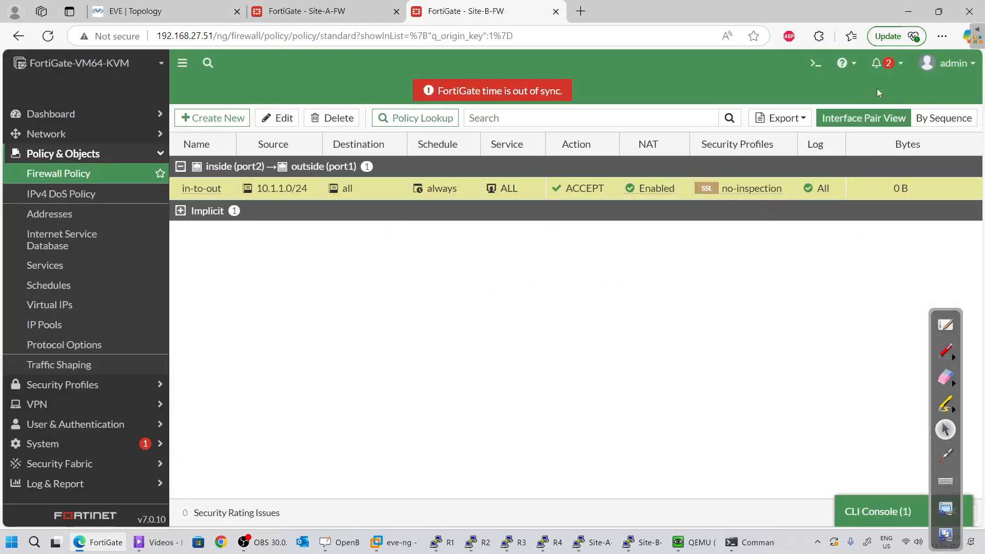
# In Site-B's CLI console, enter 'get router info routing-table details'
pyautogui.click(908, 508)
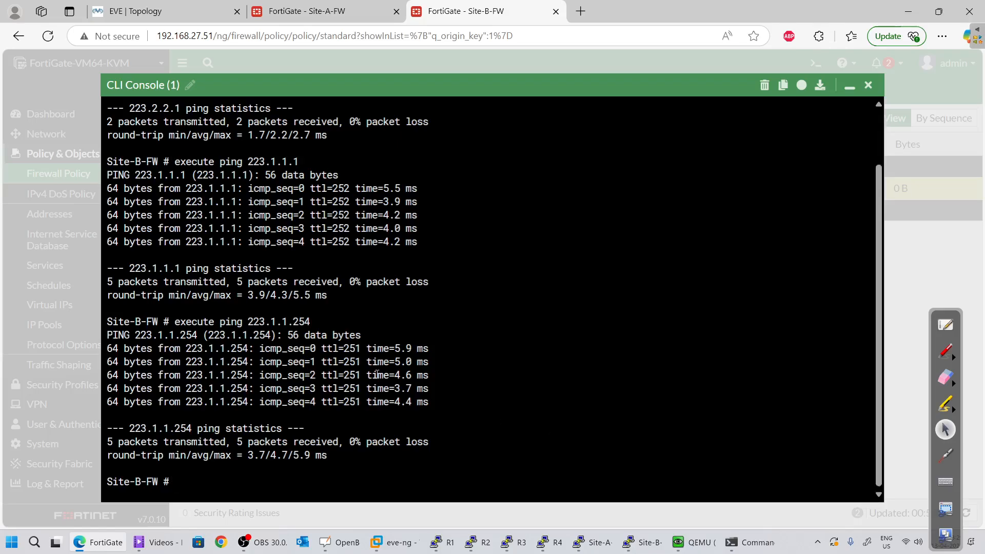
pyautogui.write('ge ')
pyautogui.write(' route io')
pyautogui.press('BackSpace')
pyautogui.write('no')
pyautogui.press('BackSpace')
pyautogui.write('fo rou')
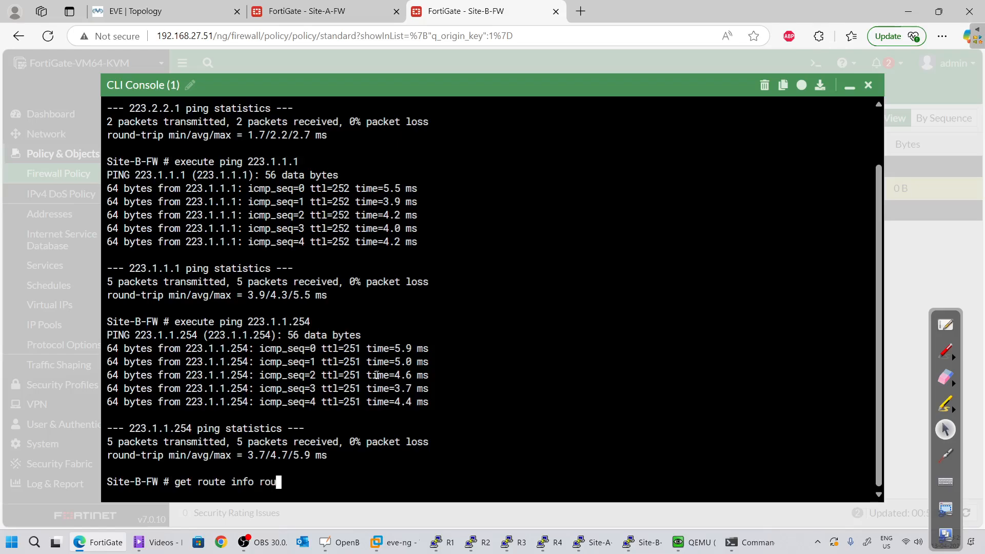
pyautogui.press('Tab')
pyautogui.write('d')
pyautogui.press('Tab')
# Look up 192.168.1.1, resolving to the default route via 223.2.2.1 on port1, then return to EVE
pyautogui.write('192.16/8.')
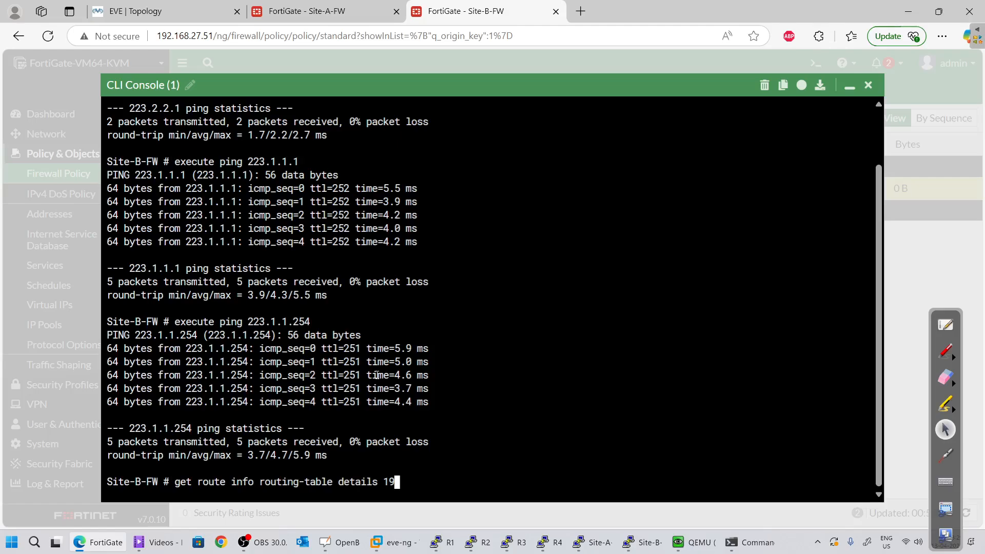
pyautogui.press('BackSpace')
pyautogui.press('BackSpace')
pyautogui.press('BackSpace')
pyautogui.write('68')
pyautogui.press('BackSpace')
pyautogui.press('BackSpace')
pyautogui.write('8.1.1')
pyautogui.press('Return')
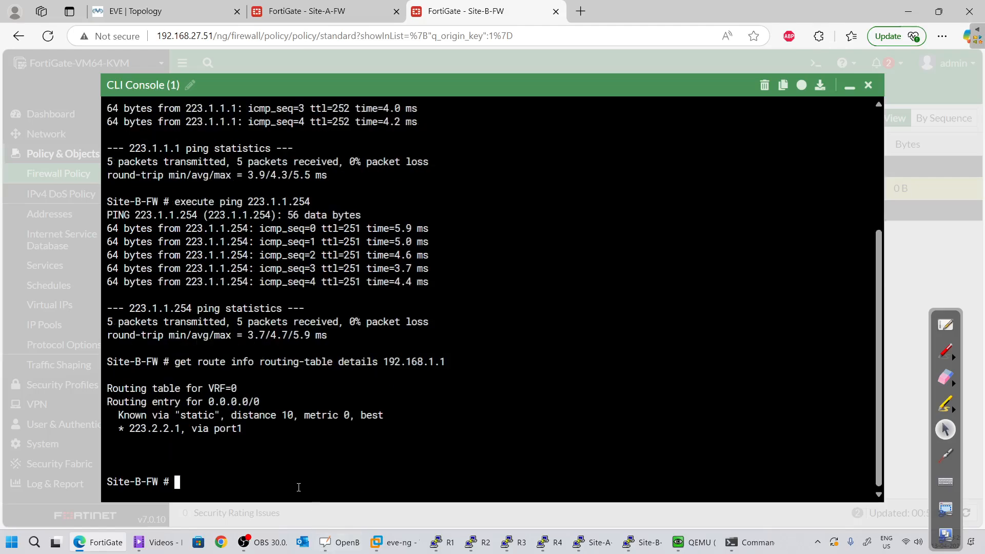
pyautogui.click(850, 86)
pyautogui.click(131, 12)
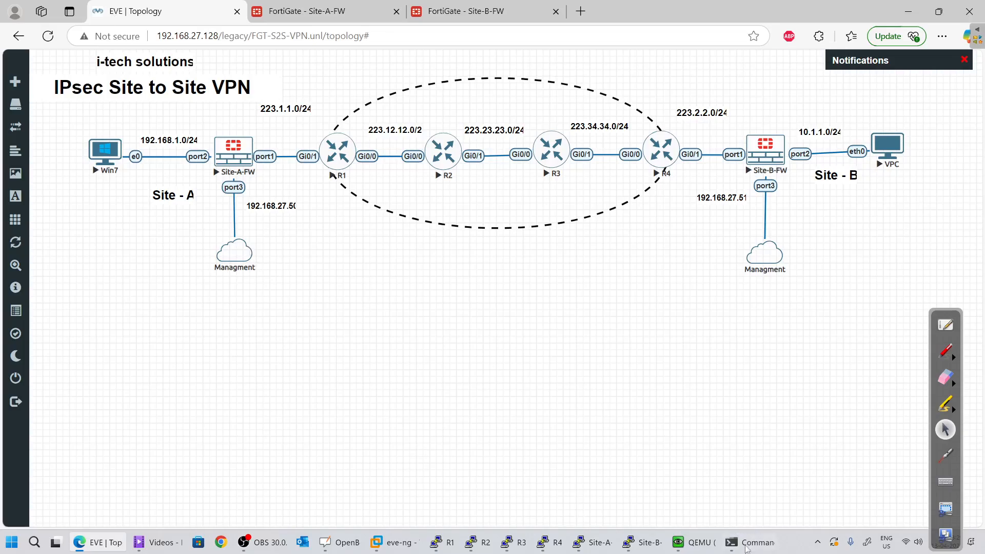
# Rerun the Win7 ping to 10.1.1.1, which gets destination host unreachable from 223.1.1.1
pyautogui.click(695, 542)
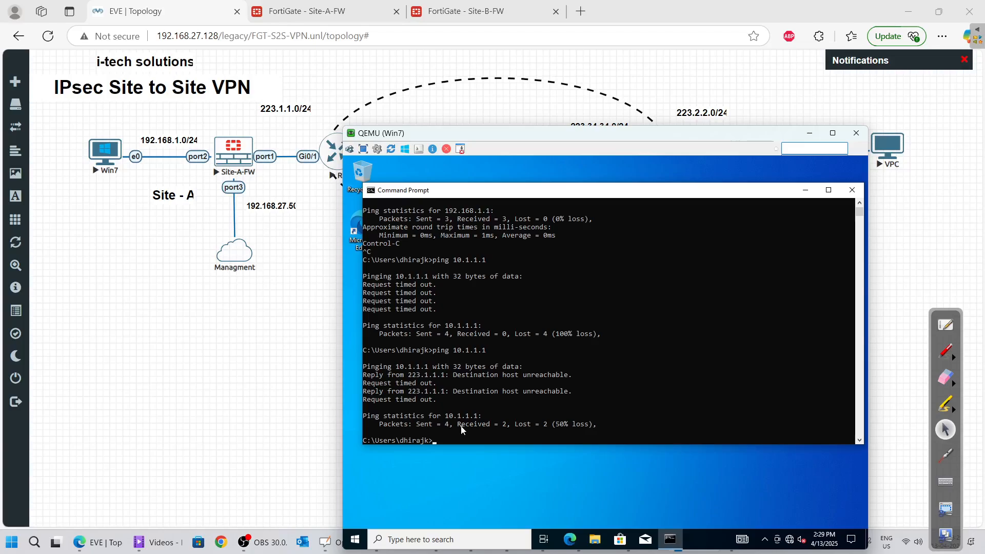
pyautogui.press('Up')
pyautogui.press('Return')
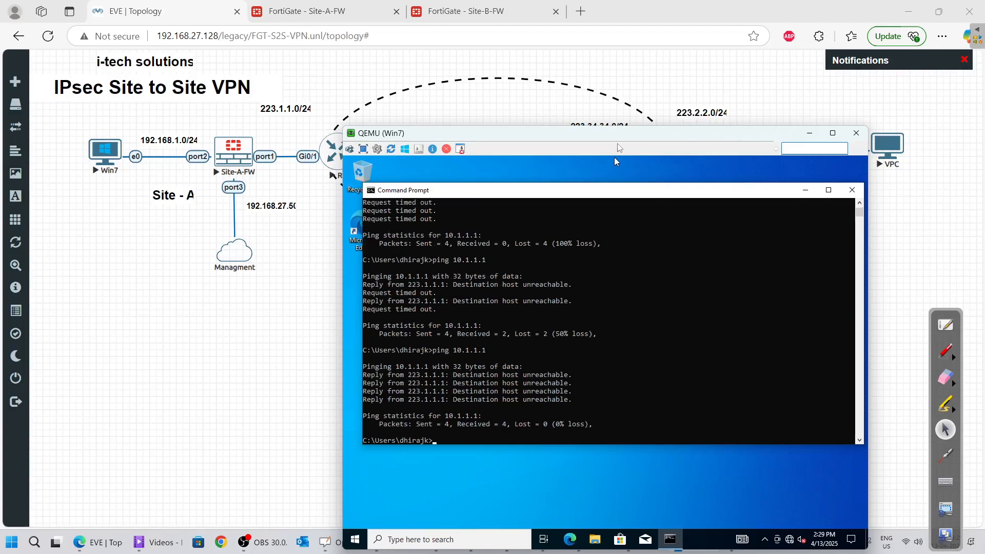
pyautogui.moveTo(618, 137); pyautogui.dragTo(561, 174)
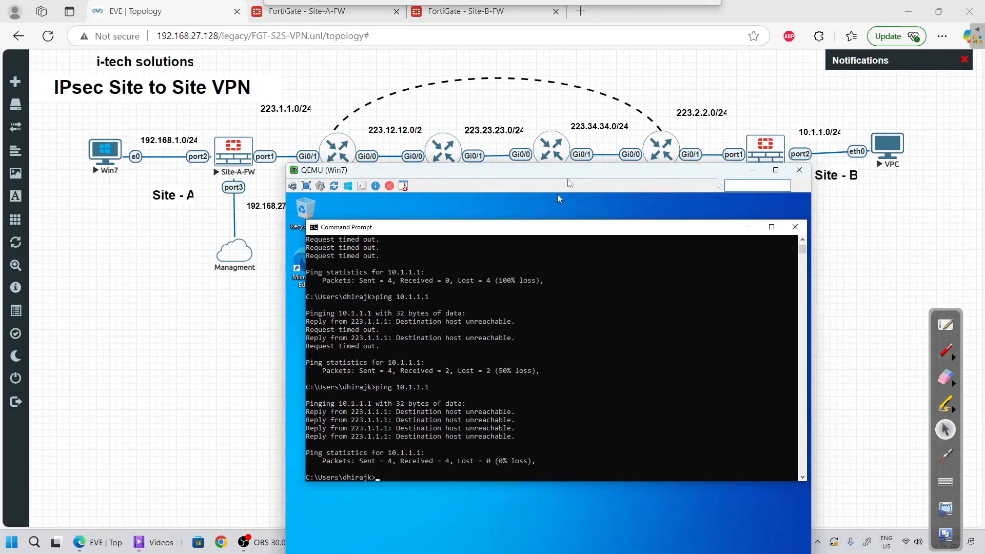
pyautogui.click(751, 167)
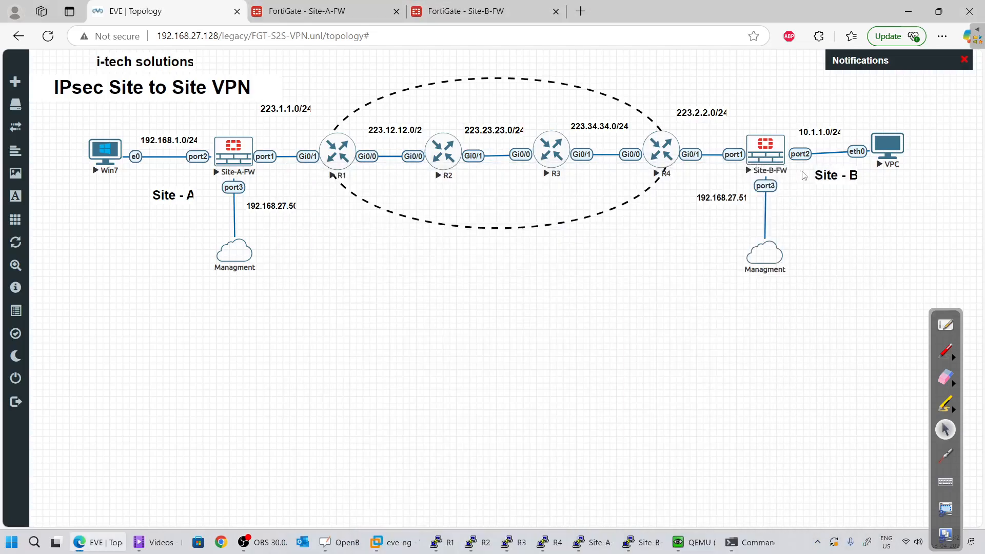
# Open a console connection to the Site-B VPC node and position its window centre-right
pyautogui.click(894, 150)
pyautogui.click(568, 109)
pyautogui.moveTo(261, 27); pyautogui.dragTo(652, 177)
pyautogui.click(641, 469)
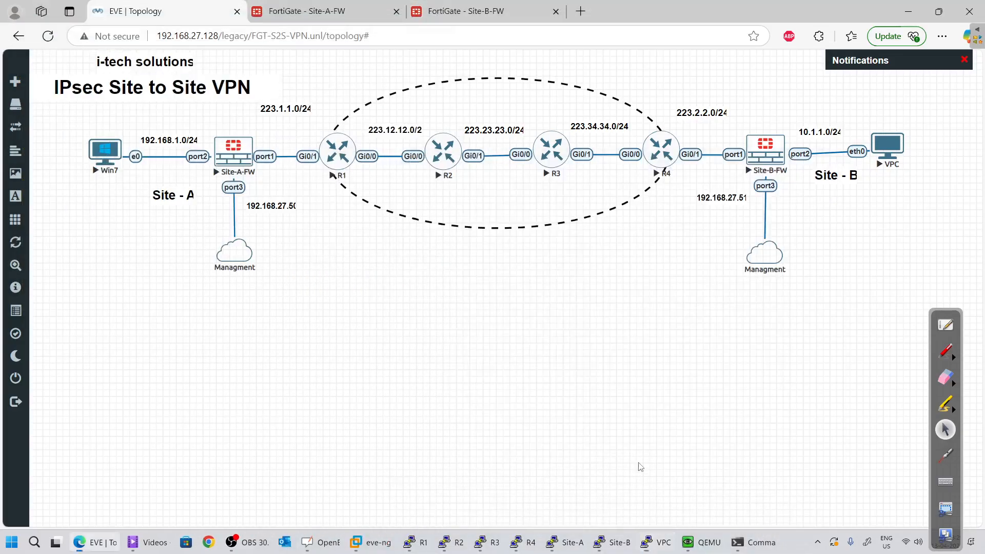
# Run 'ip dhcp' in the Site-B VPC console to request an address
pyautogui.click(752, 546)
pyautogui.click(752, 547)
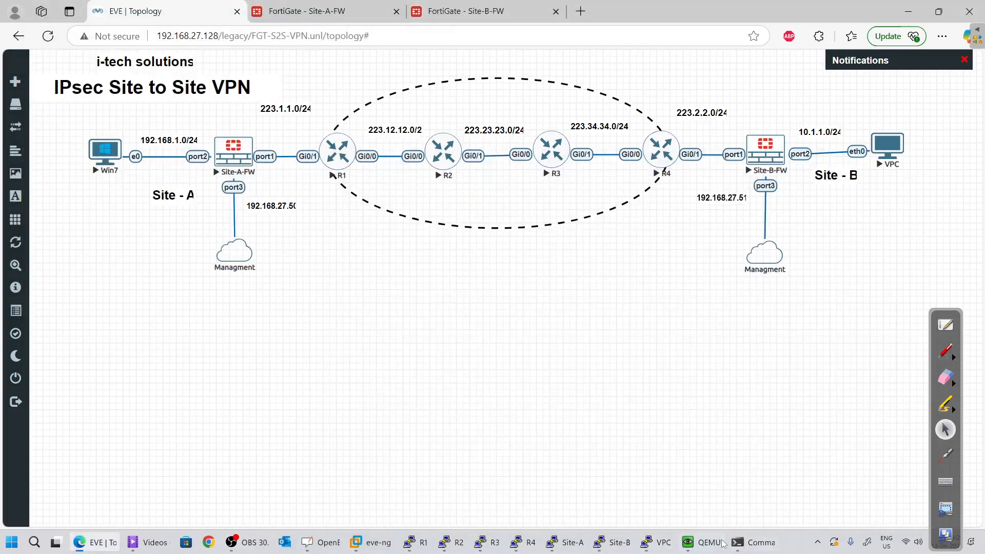
pyautogui.click(657, 543)
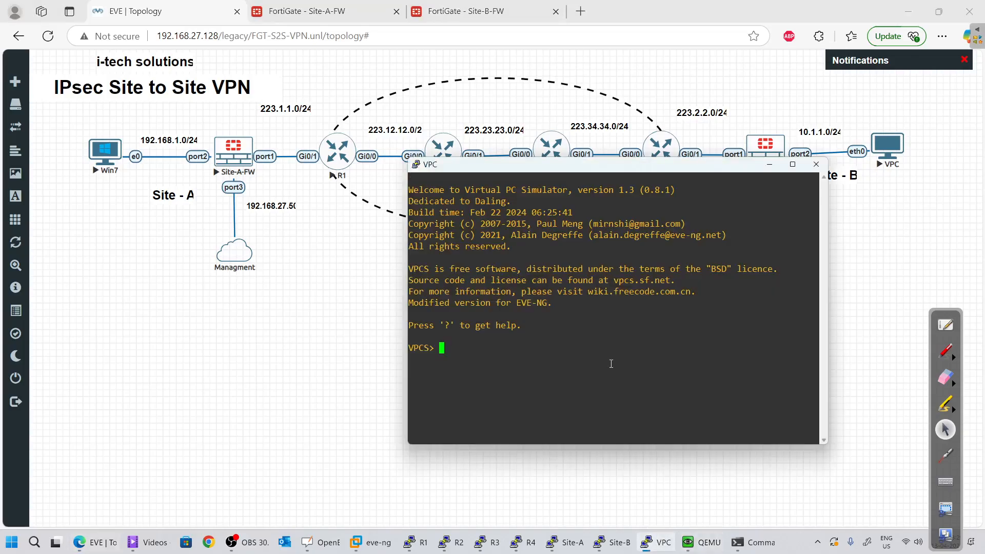
pyautogui.write('ip dhcp')
pyautogui.press('Return')
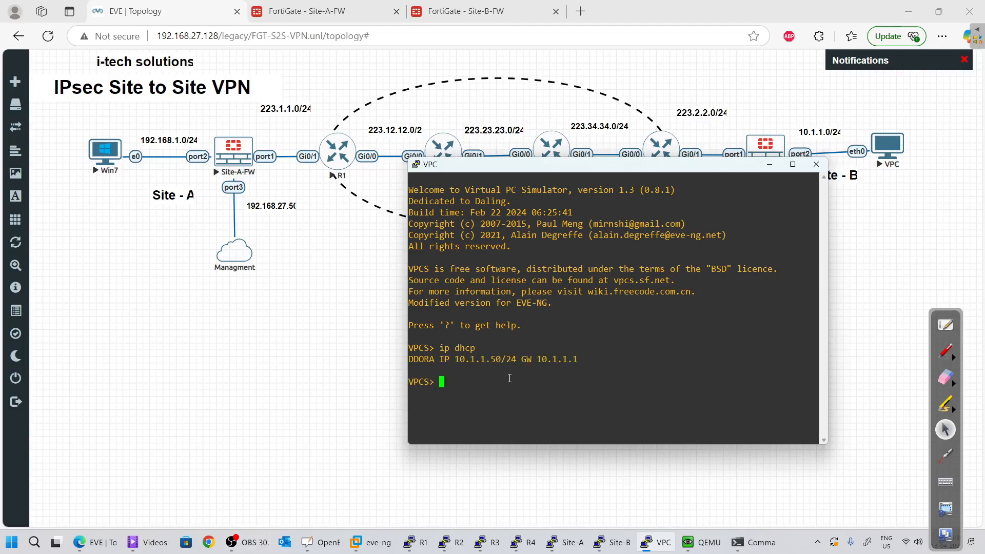
# Highlight the leased address 10.1.1.50/24 and gateway 10.1.1.1 in the VPC output
pyautogui.doubleClick(474, 358)
pyautogui.click(580, 374)
pyautogui.doubleClick(567, 359)
pyautogui.click(564, 383)
pyautogui.click(753, 543)
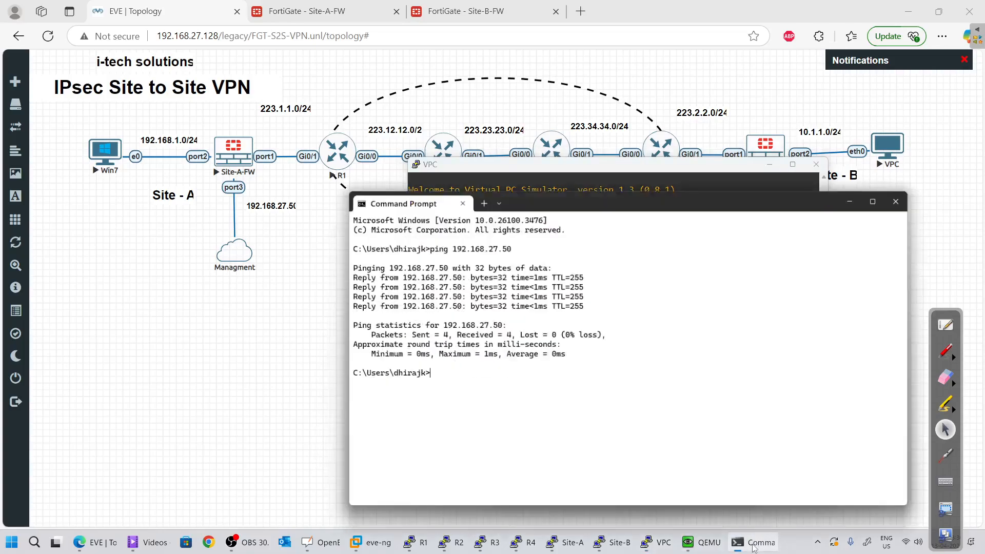
pyautogui.moveTo(531, 199); pyautogui.dragTo(521, 312)
pyautogui.click(837, 305)
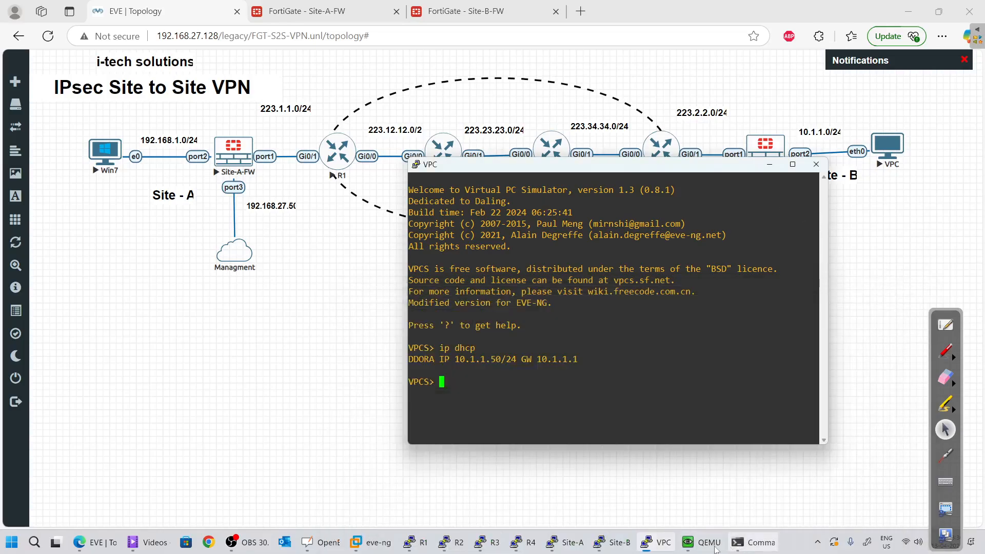
pyautogui.moveTo(626, 548)
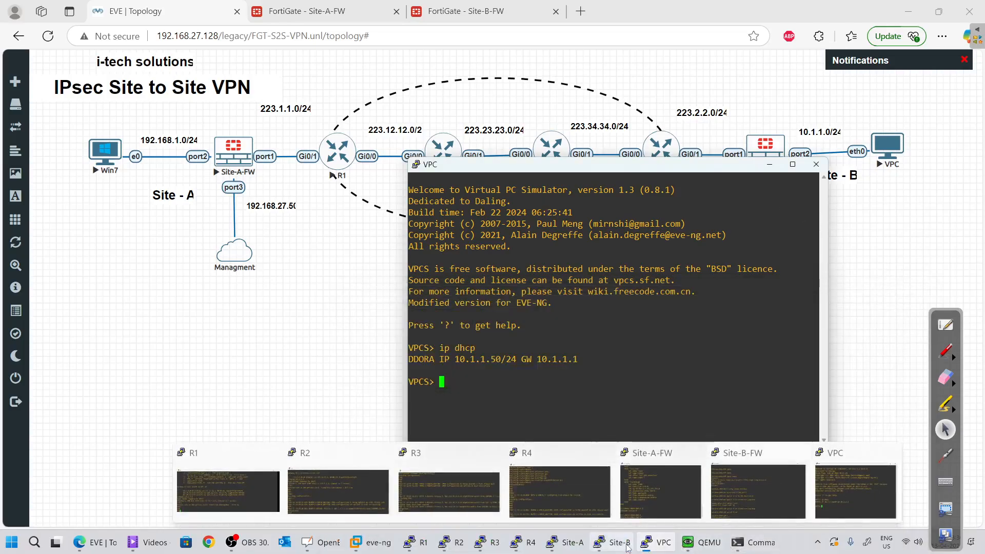
# Ping 10.1.1.50 from Win7, getting a timeout and destination unreachable replies from 223.1.1.1
pyautogui.click(752, 543)
pyautogui.click(505, 435)
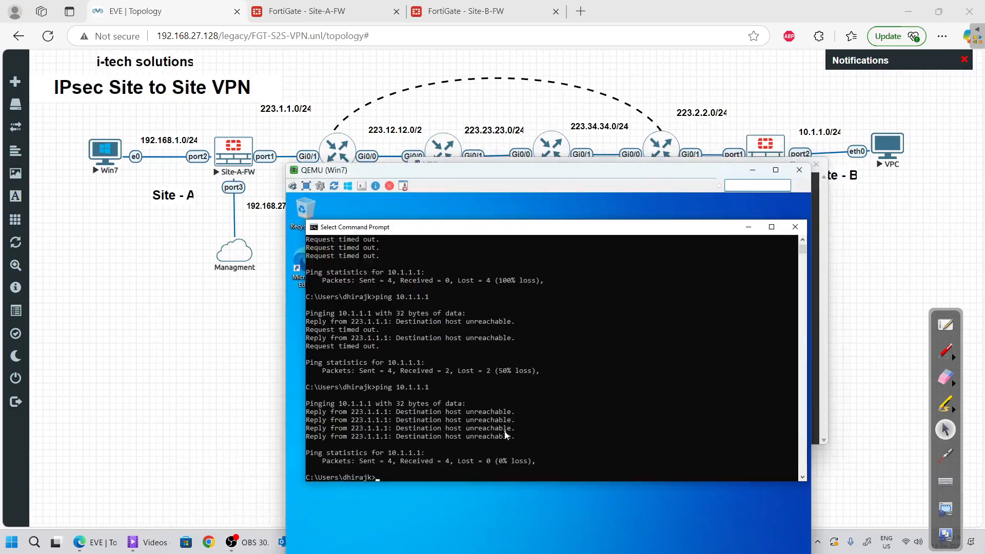
pyautogui.press('Up')
pyautogui.write('50')
pyautogui.press('Return')
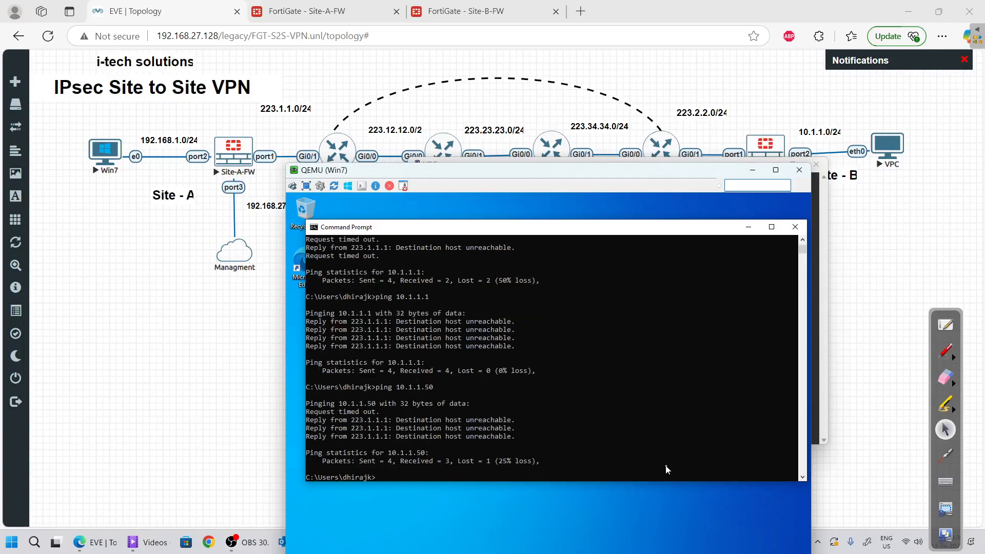
pyautogui.click(753, 170)
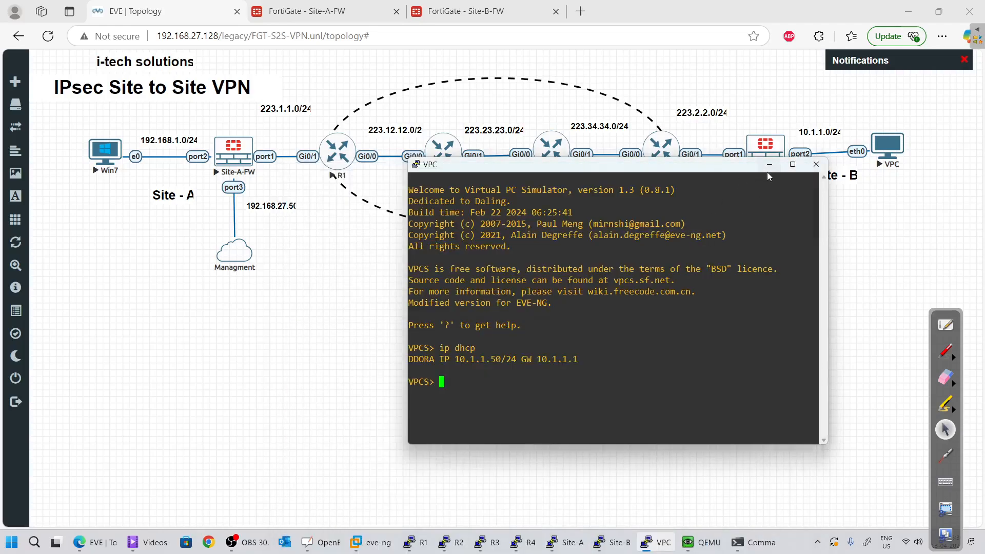
# Refresh Site-A's Forward Traffic log and open details of the newest entry
pyautogui.click(768, 164)
pyautogui.click(346, 8)
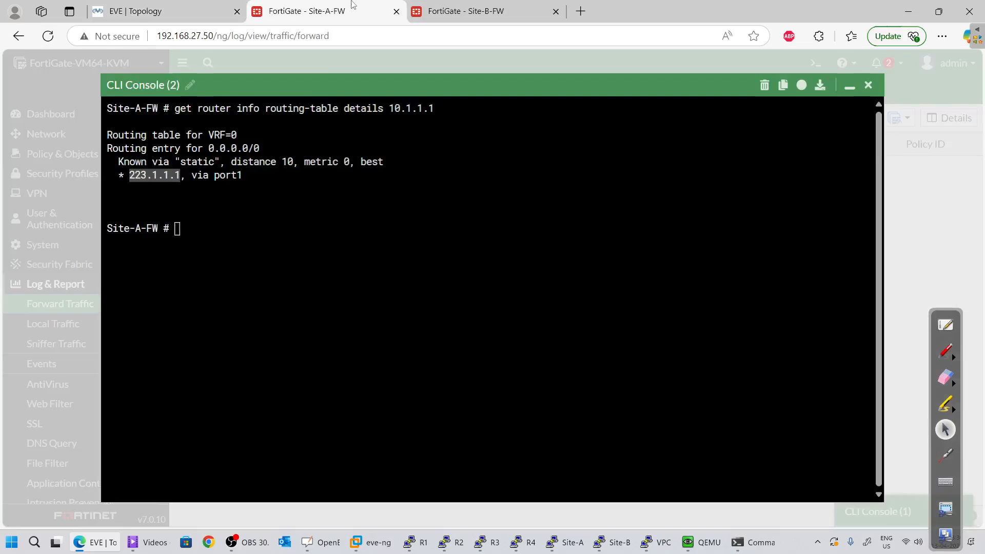
pyautogui.click(813, 88)
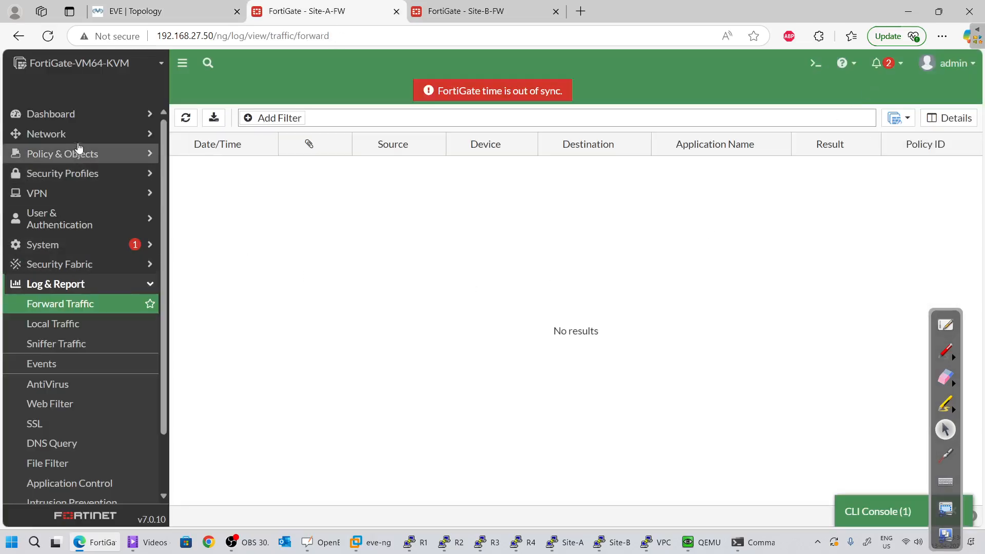
pyautogui.click(185, 118)
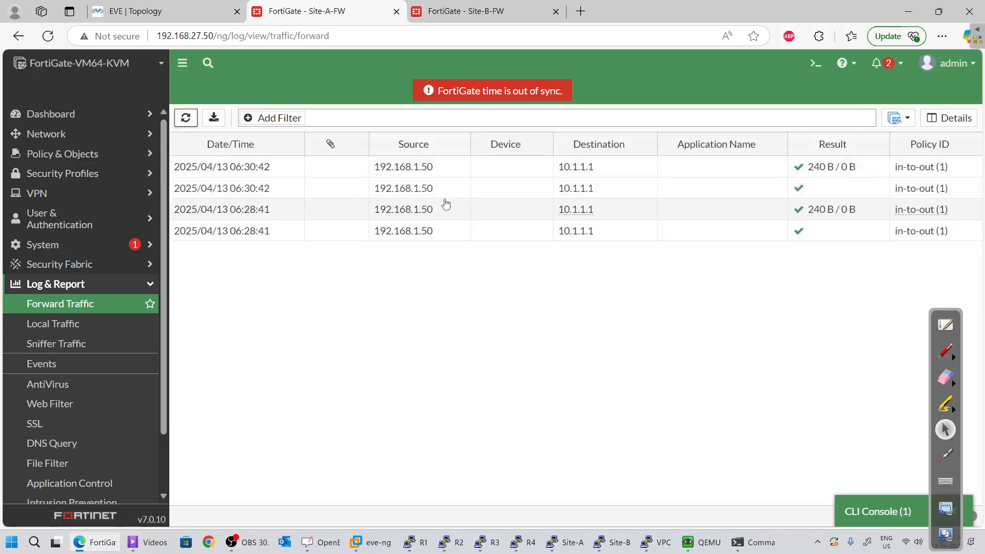
pyautogui.click(362, 173)
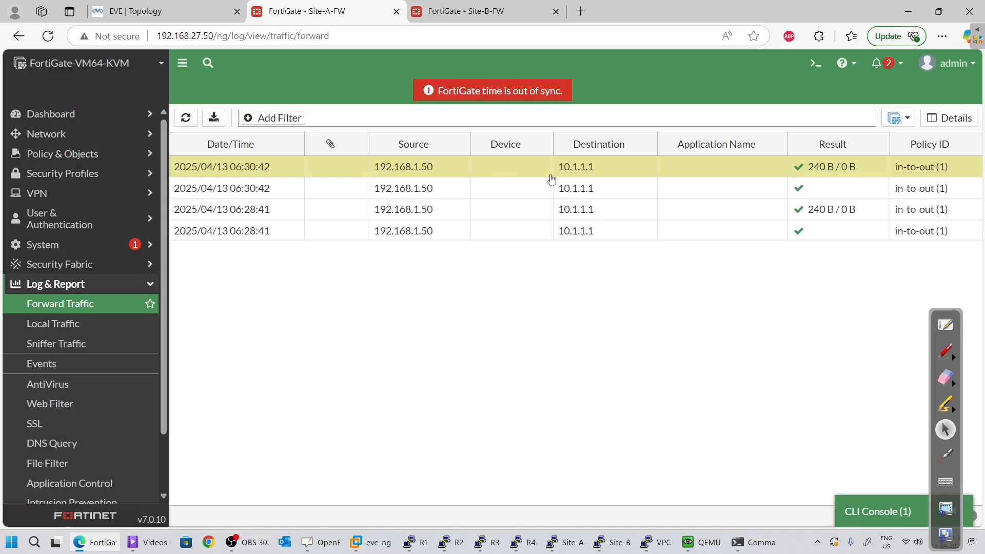
pyautogui.click(949, 118)
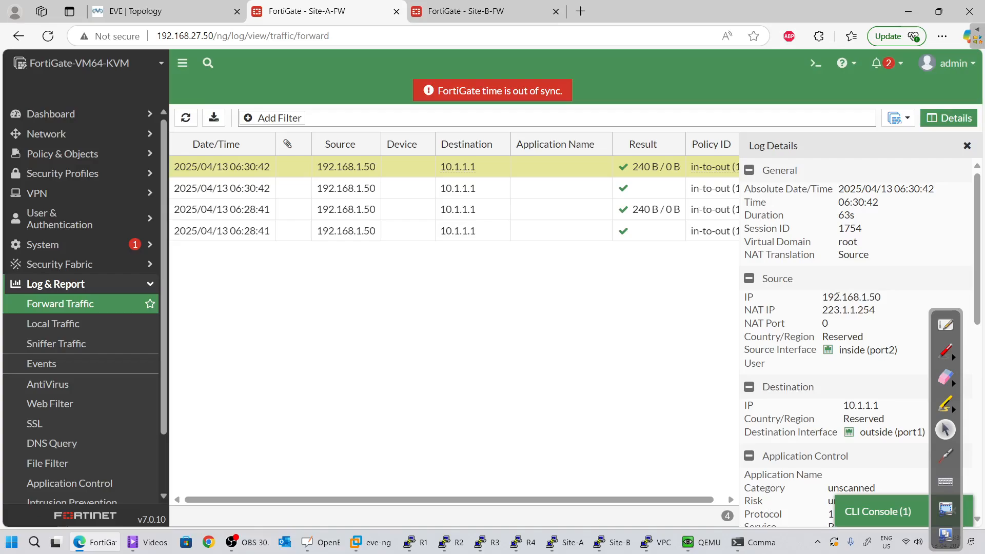
# Review the accepted pings from 192.168.1.50 to 10.1.1.1, then move to Site-B's firewall
pyautogui.scroll(-3, 835, 330)
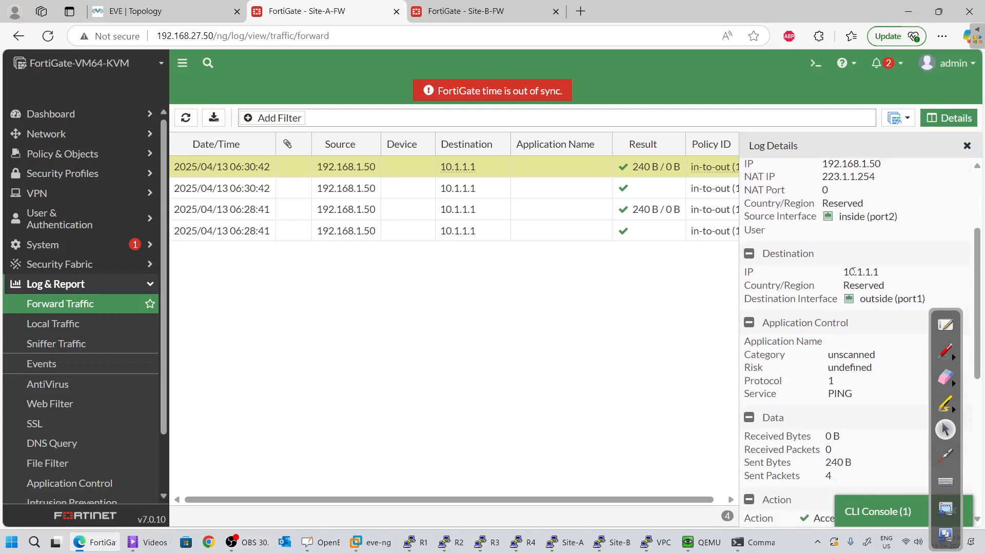
pyautogui.doubleClick(853, 272)
pyautogui.click(862, 284)
pyautogui.scroll(-6, 845, 384)
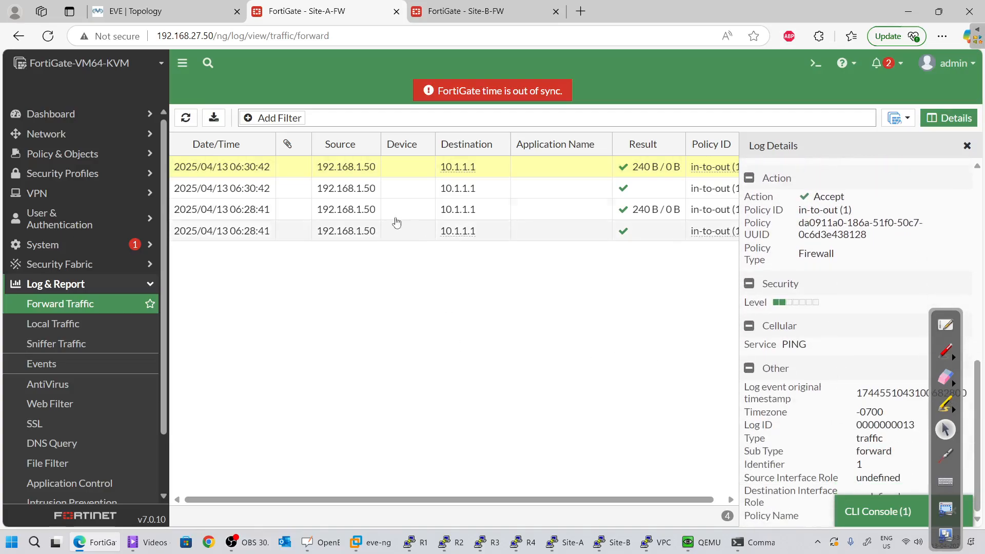
pyautogui.click(410, 191)
pyautogui.click(459, 171)
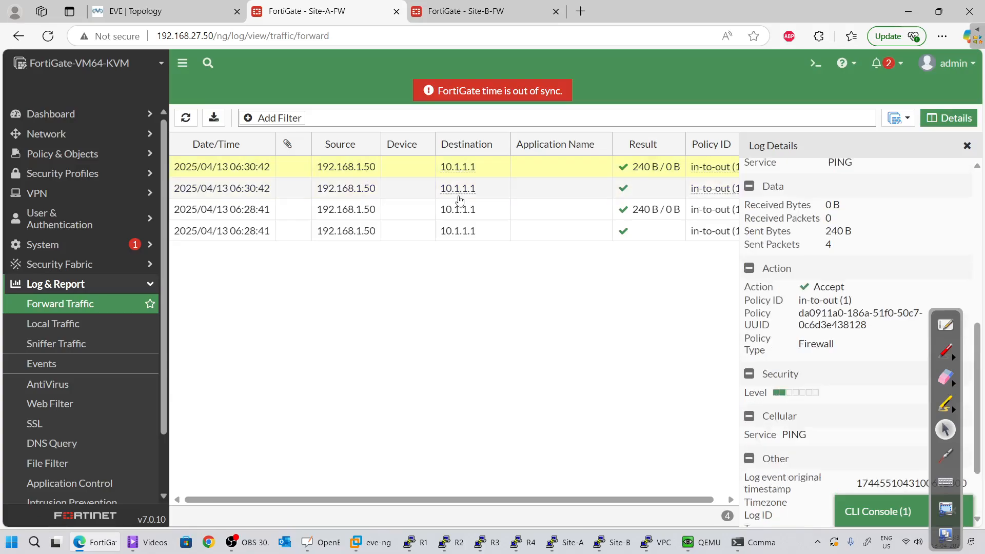
pyautogui.click(458, 194)
pyautogui.click(473, 6)
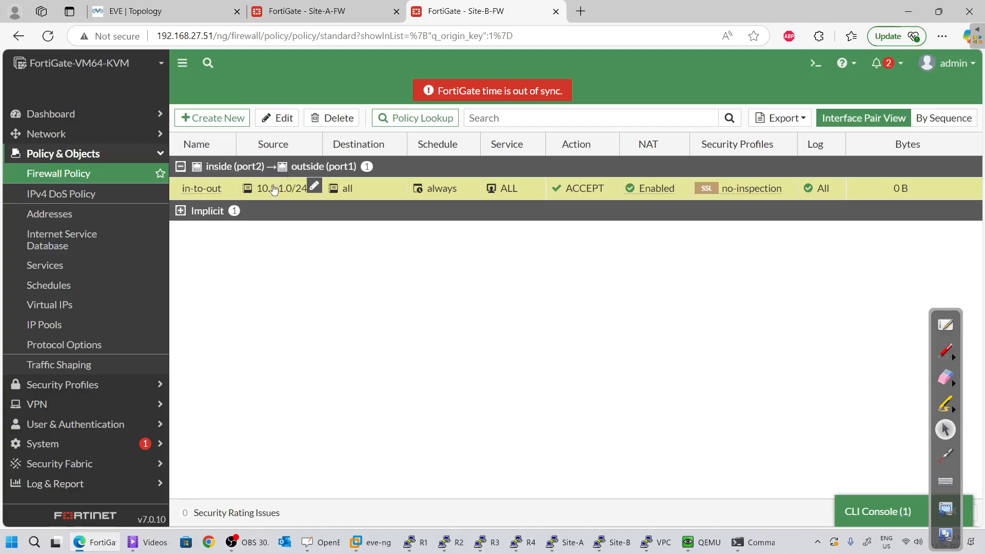
# Open Site-B's Forward Traffic log (no results), then return to Site-A's log details
pyautogui.moveTo(273, 189)
pyautogui.click(71, 485)
pyautogui.click(86, 303)
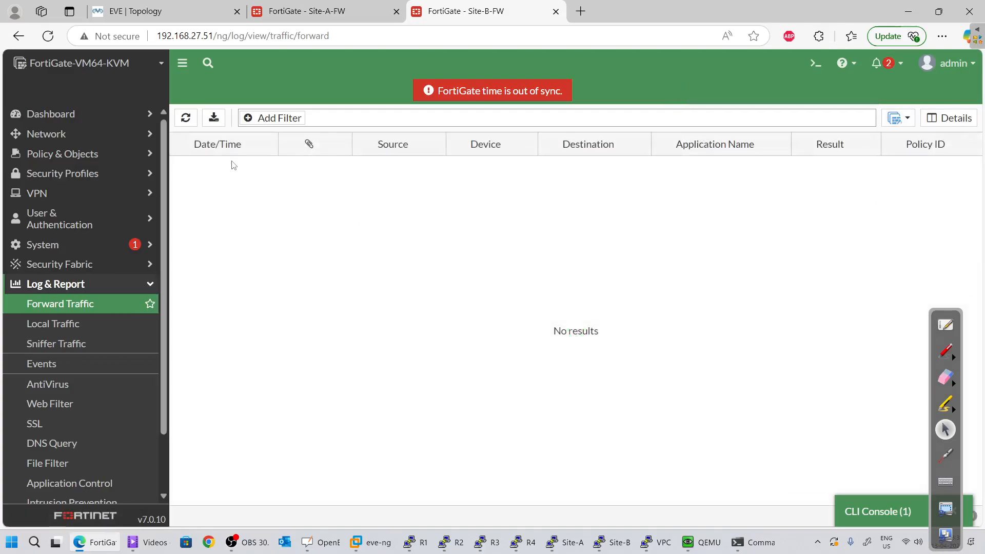
pyautogui.click(331, 10)
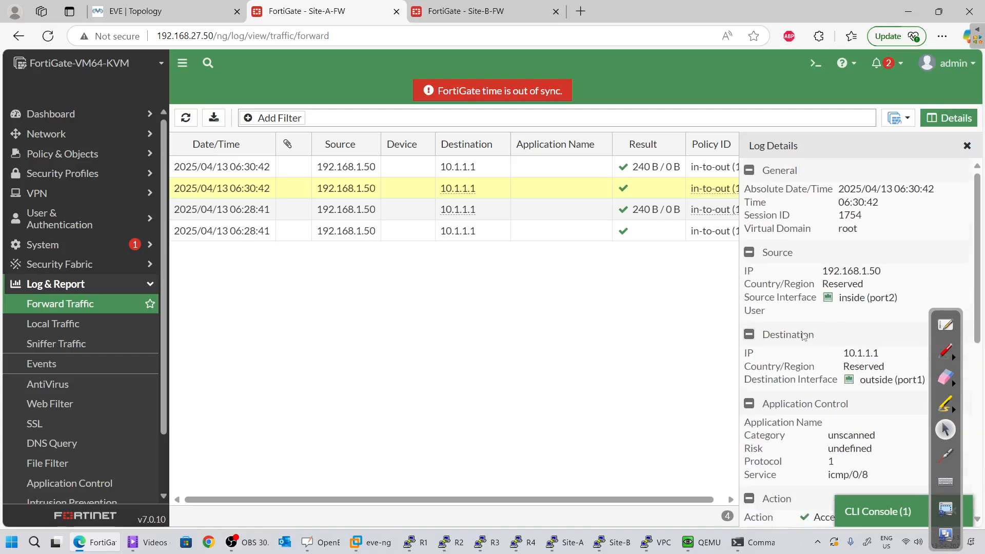
# Highlight destination 10.1.1.1 in Site-A's log details and switch to the EVE topology
pyautogui.doubleClick(861, 352)
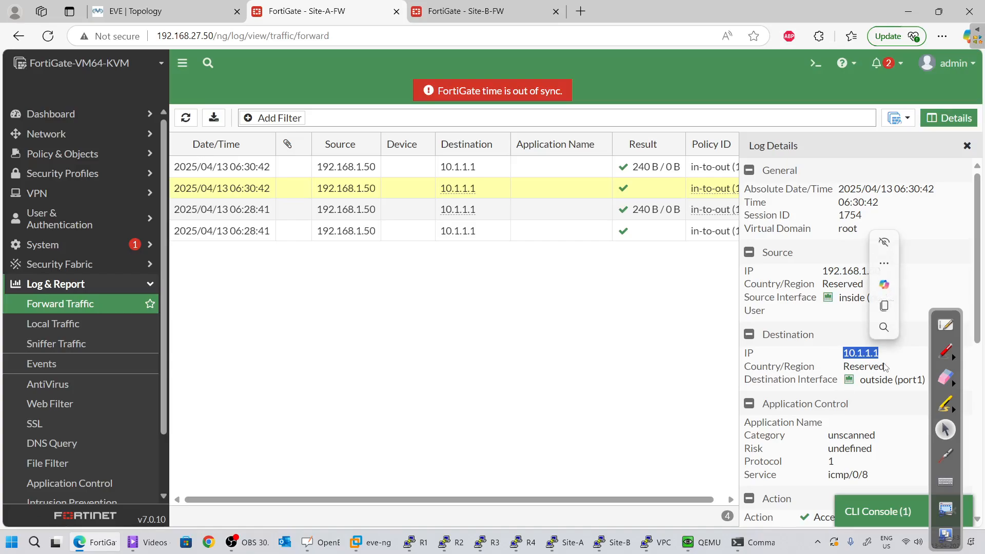
pyautogui.click(140, 9)
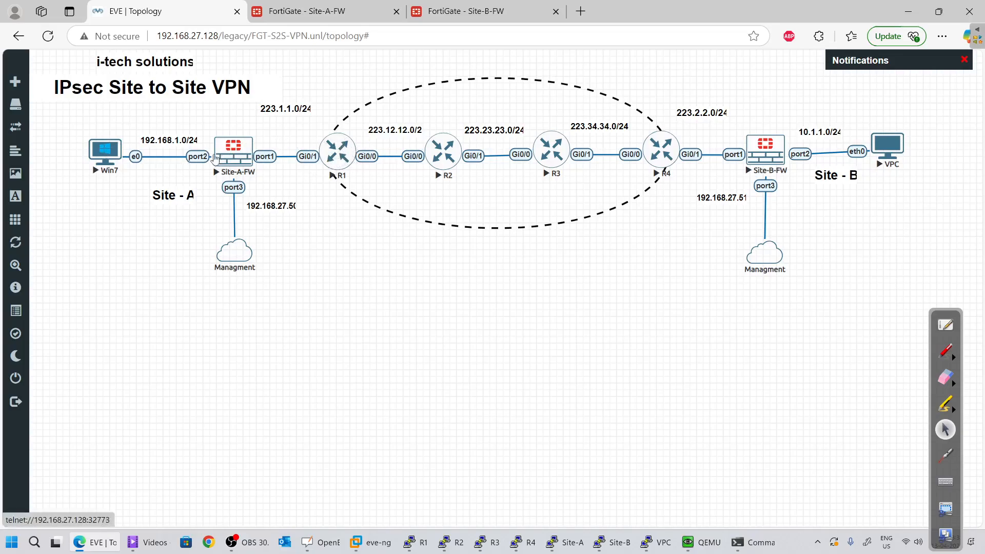
# Annotate the topology in red: 50 by the Site-A LAN, a tick on port1, 10.1.1.50 below the routers
pyautogui.click(948, 353)
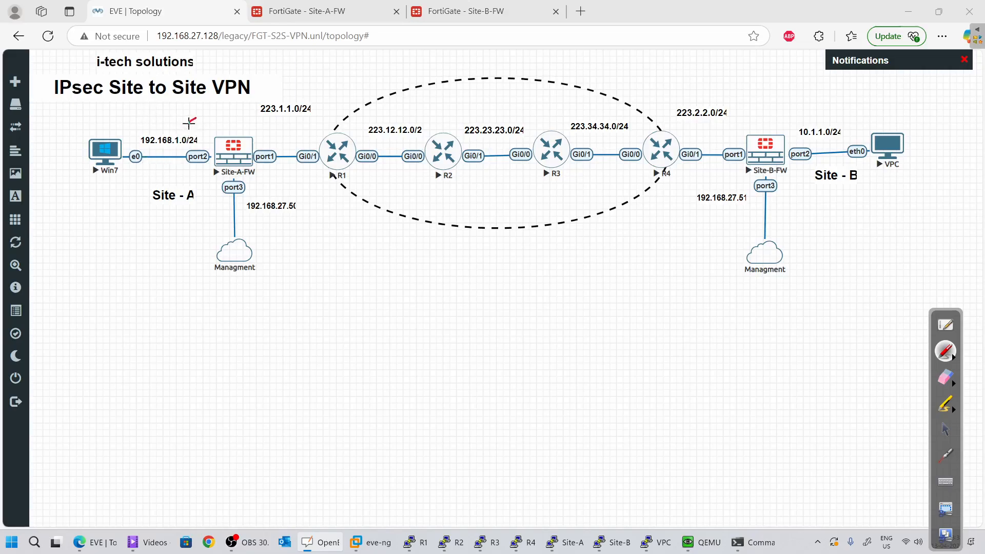
pyautogui.moveTo(196, 119)
pyautogui.mouseDown()
pyautogui.moveTo(190, 132)
pyautogui.moveTo(207, 119)
pyautogui.mouseUp()
pyautogui.moveTo(268, 136); pyautogui.dragTo(274, 135)
pyautogui.moveTo(386, 244)
pyautogui.mouseDown()
pyautogui.moveTo(376, 272)
pyautogui.moveTo(410, 256)
pyautogui.moveTo(505, 269)
pyautogui.moveTo(537, 250)
pyautogui.mouseUp()
pyautogui.click(423, 261)
pyautogui.click(457, 263)
pyautogui.click(491, 260)
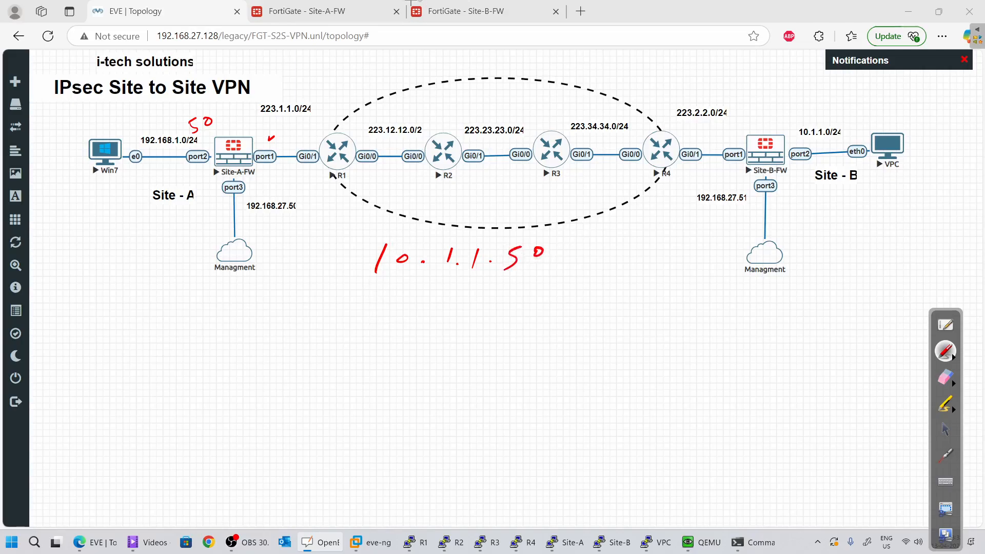
pyautogui.click(950, 434)
pyautogui.click(307, 11)
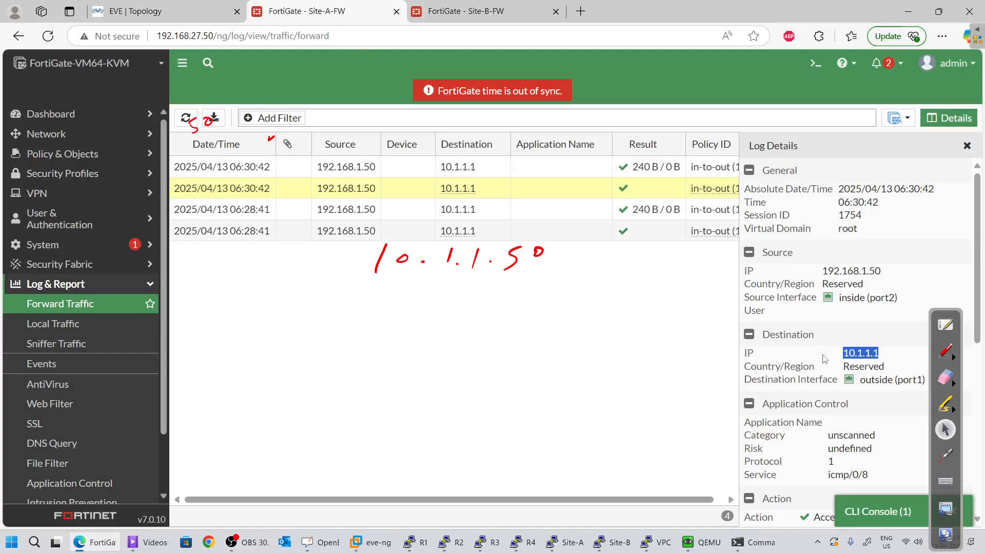
# Reselect 10.1.1.1 in Site-A's log, compare with Site-B's empty log, and return to the topology
pyautogui.scroll(-3, 824, 362)
pyautogui.scroll(3, 824, 368)
pyautogui.doubleClick(868, 354)
pyautogui.click(459, 10)
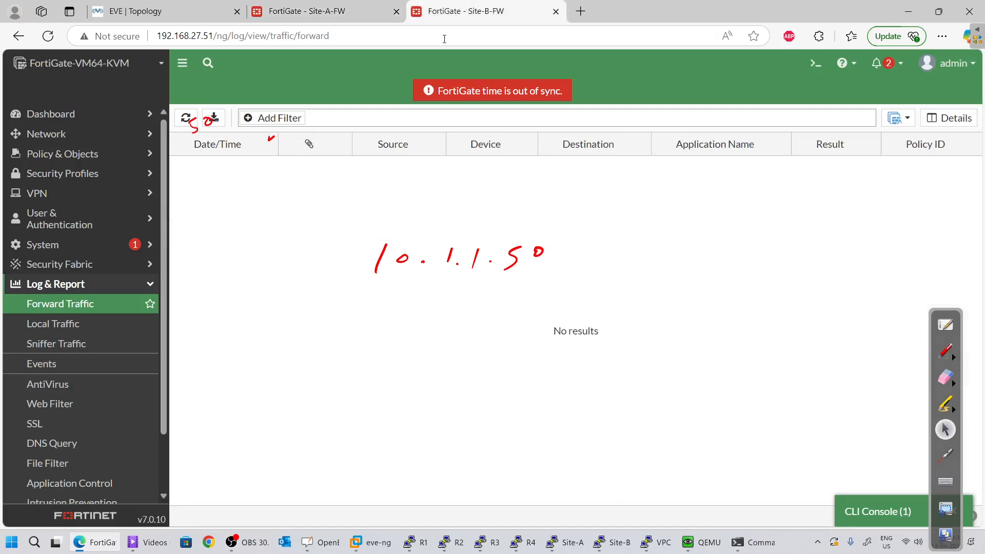
pyautogui.click(315, 4)
pyautogui.click(105, 7)
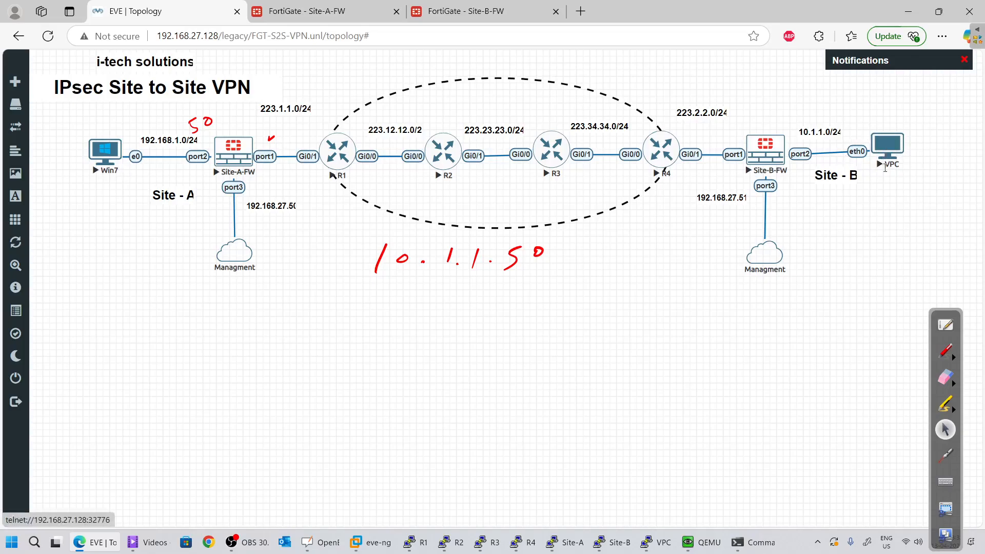
# Open the first session in Site-A's log and highlight its source NAT to 223.1.1.254
pyautogui.click(307, 11)
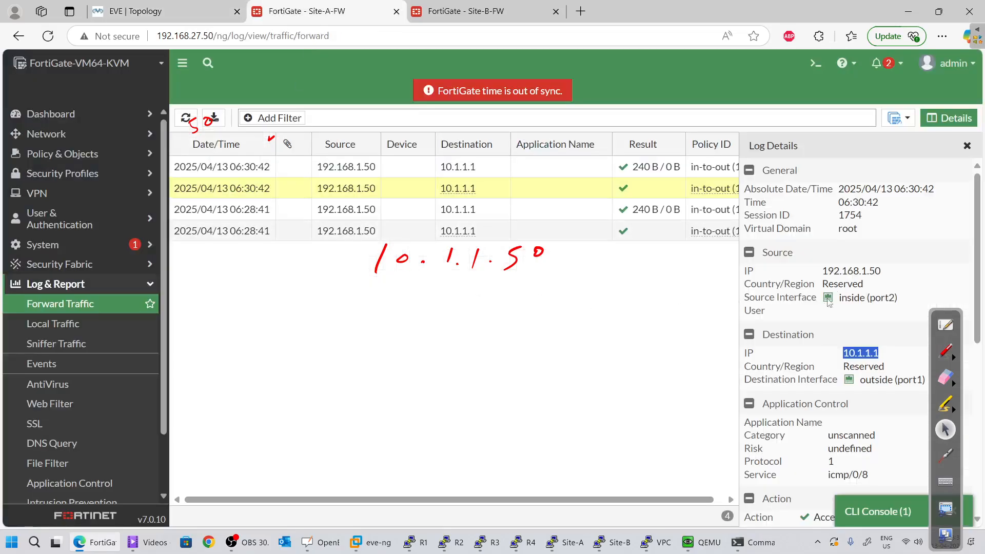
pyautogui.click(868, 352)
pyautogui.scroll(-1, 868, 353)
pyautogui.scroll(1, 868, 352)
pyautogui.doubleClick(868, 353)
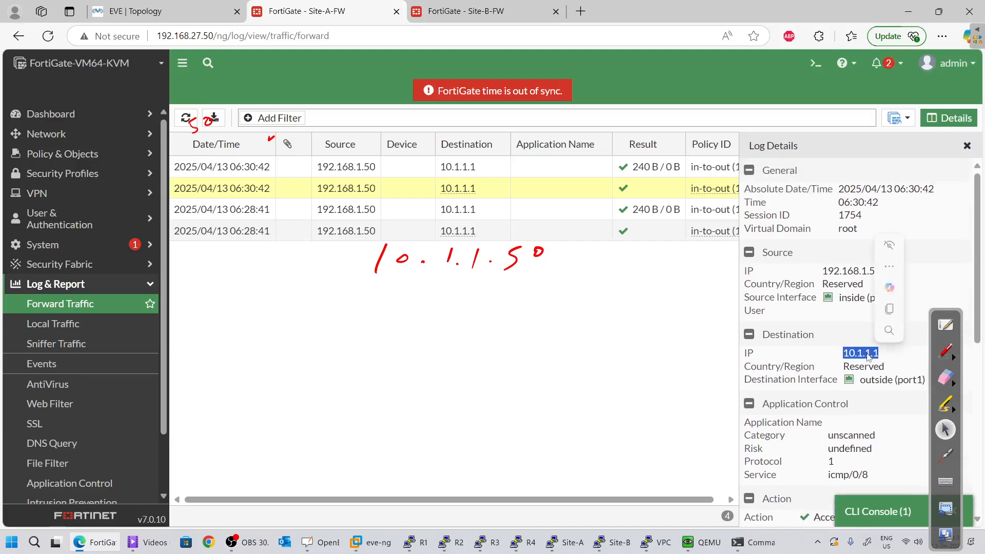
pyautogui.click(862, 353)
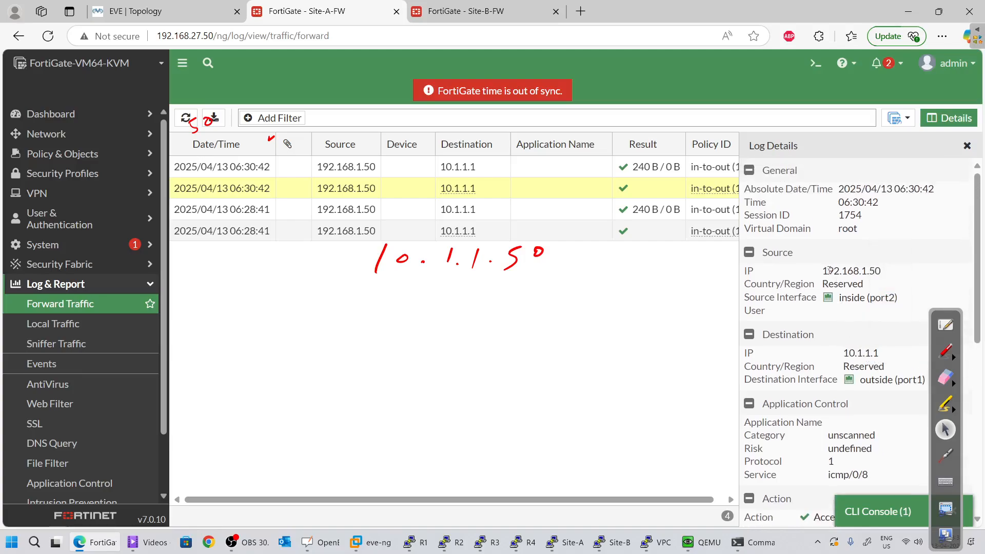
pyautogui.click(510, 173)
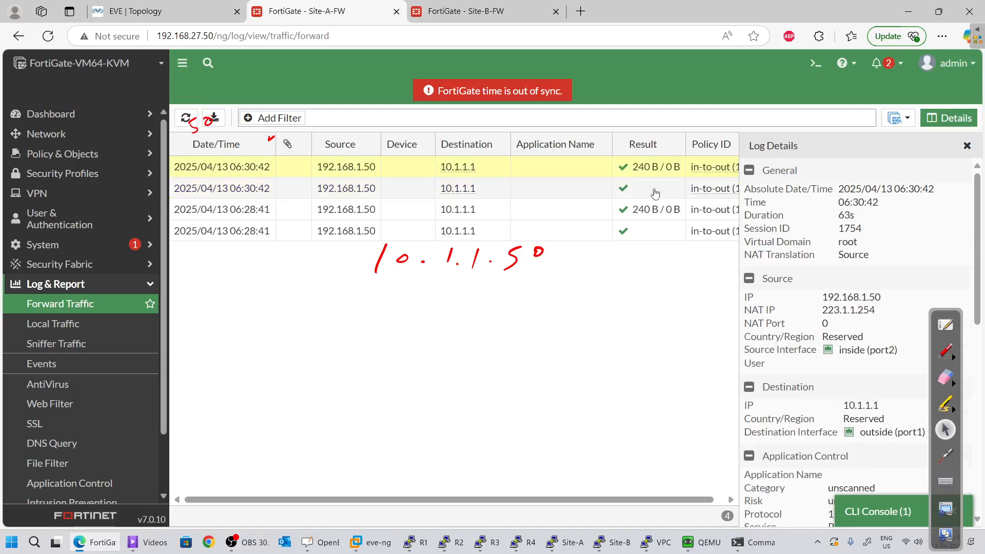
pyautogui.moveTo(829, 311); pyautogui.dragTo(898, 351)
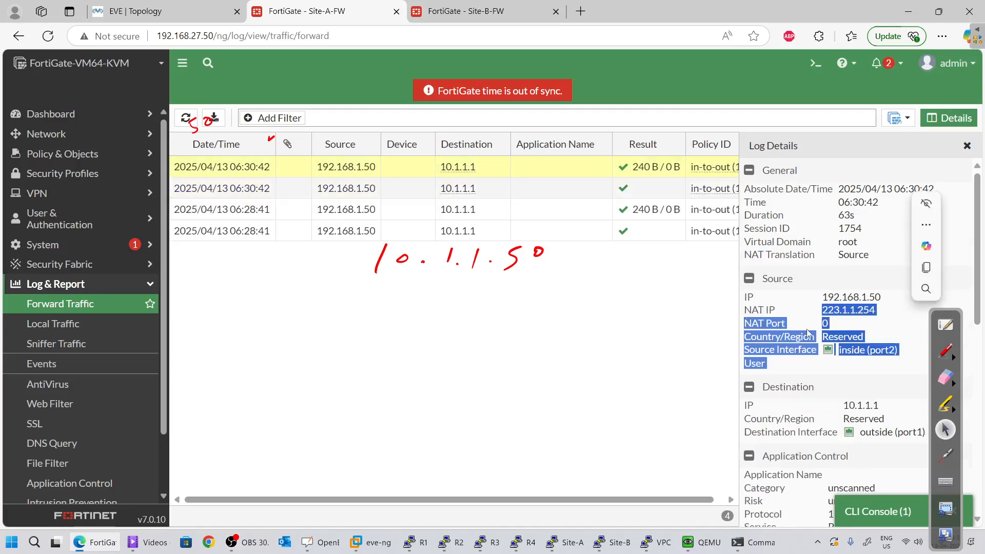
pyautogui.click(138, 11)
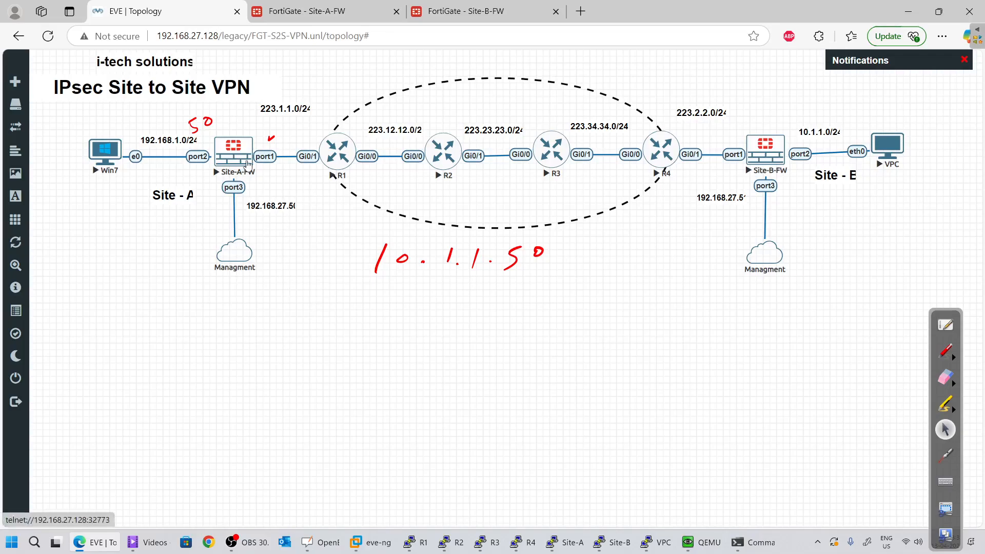
# On the Site-B log page, erase all handwritten annotations and leave annotation mode
pyautogui.click(316, 6)
pyautogui.click(508, 5)
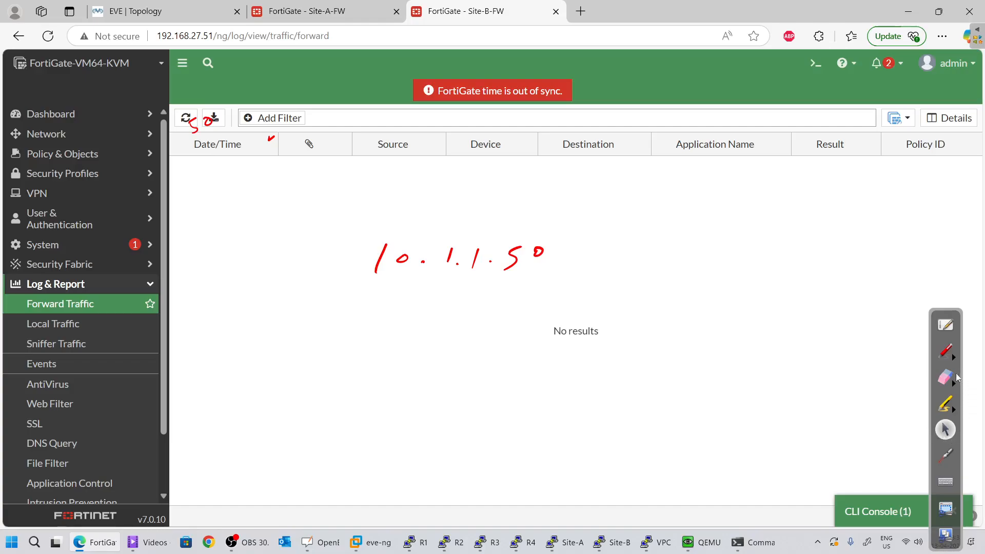
pyautogui.click(950, 382)
pyautogui.click(954, 393)
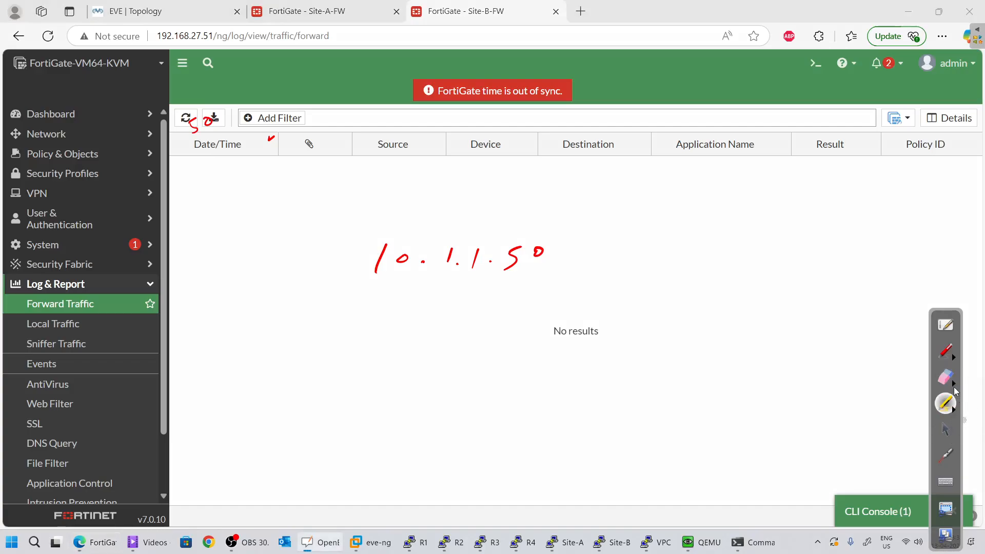
pyautogui.click(954, 385)
pyautogui.click(913, 385)
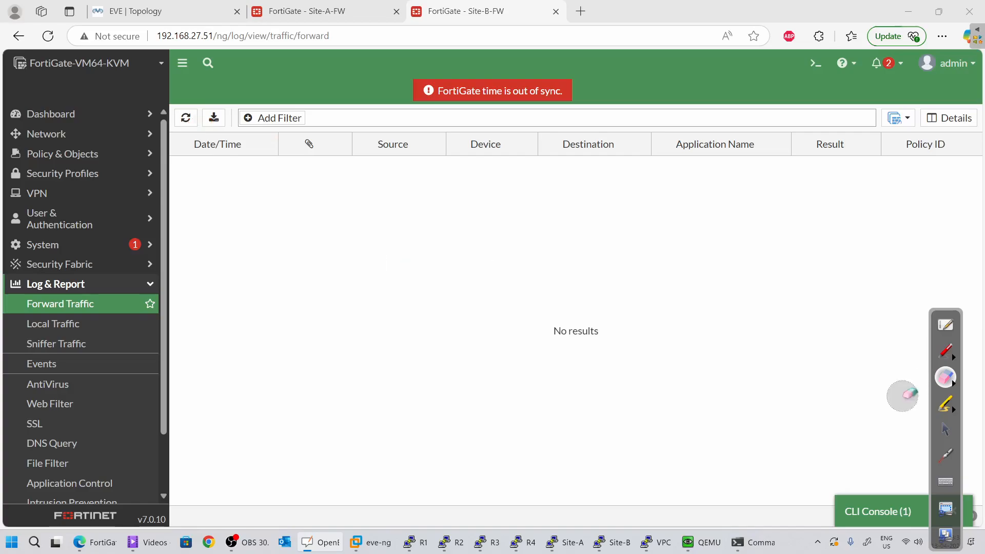
pyautogui.click(943, 350)
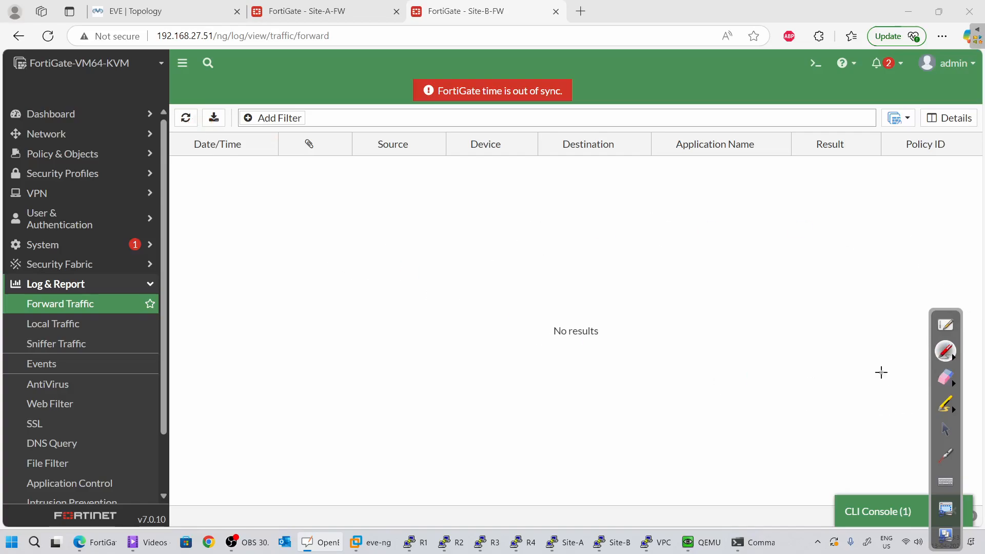
pyautogui.click(947, 431)
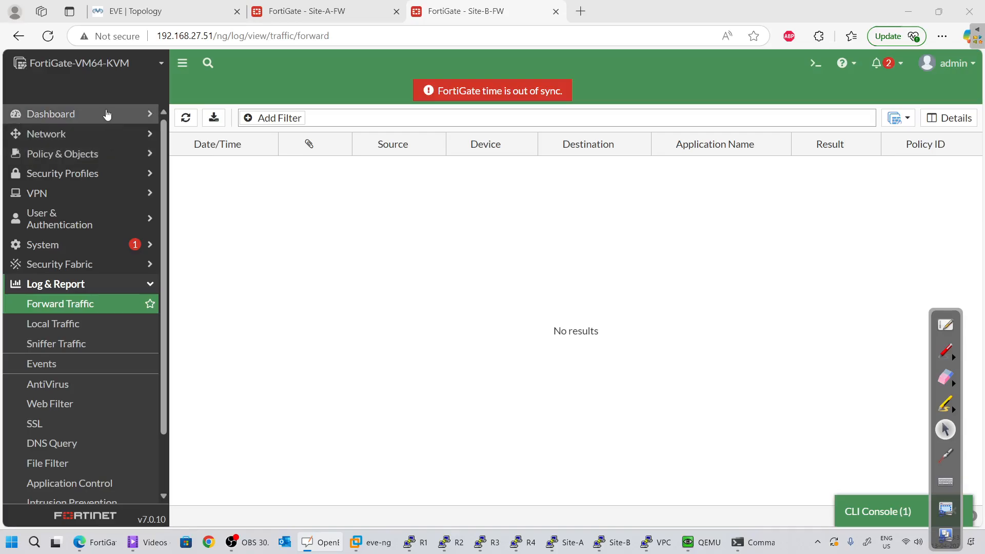
# Collapse Log & Report and bring back Site-A's forward traffic log
pyautogui.scroll(-1, 68, 274)
pyautogui.scroll(-3, 68, 275)
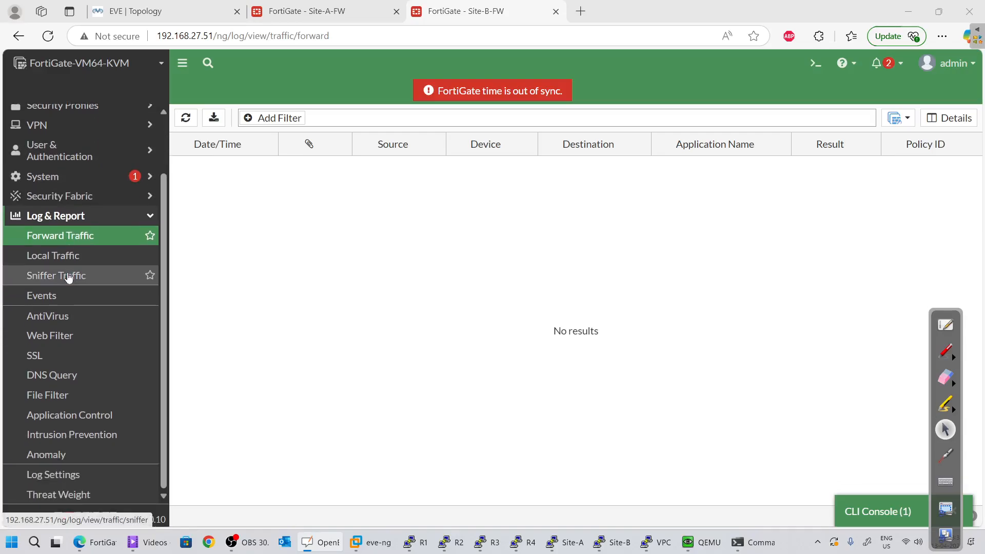
pyautogui.click(21, 215)
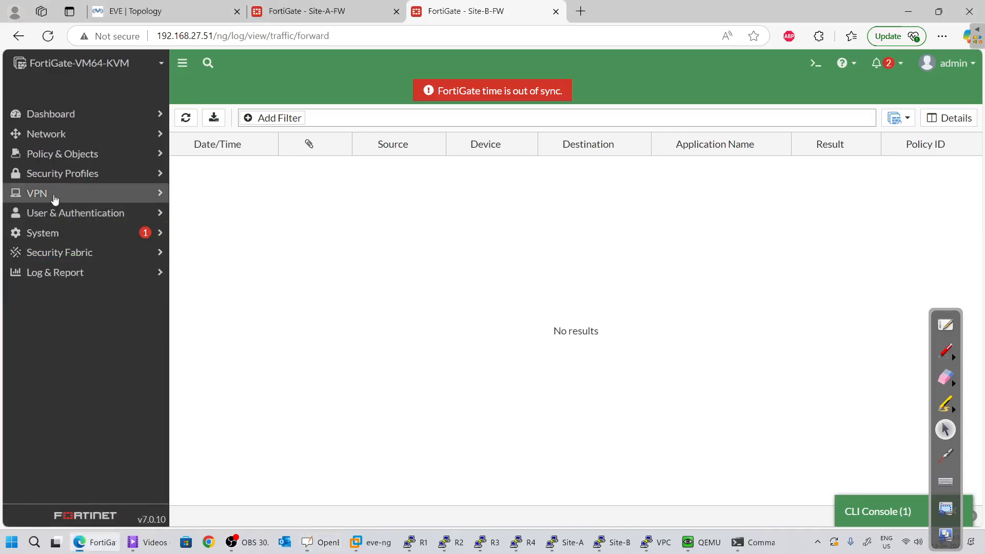
pyautogui.click(366, 7)
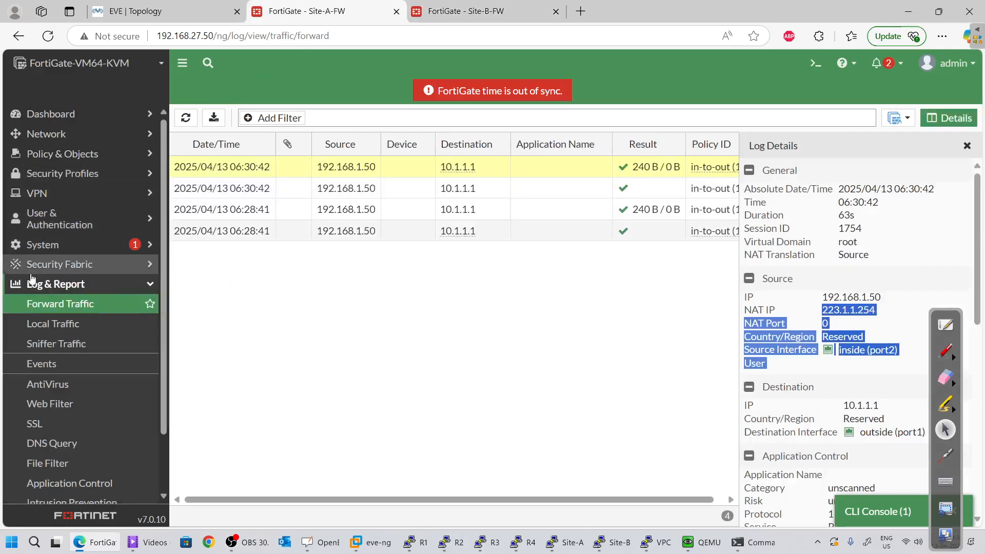
pyautogui.scroll(-2, 55, 303)
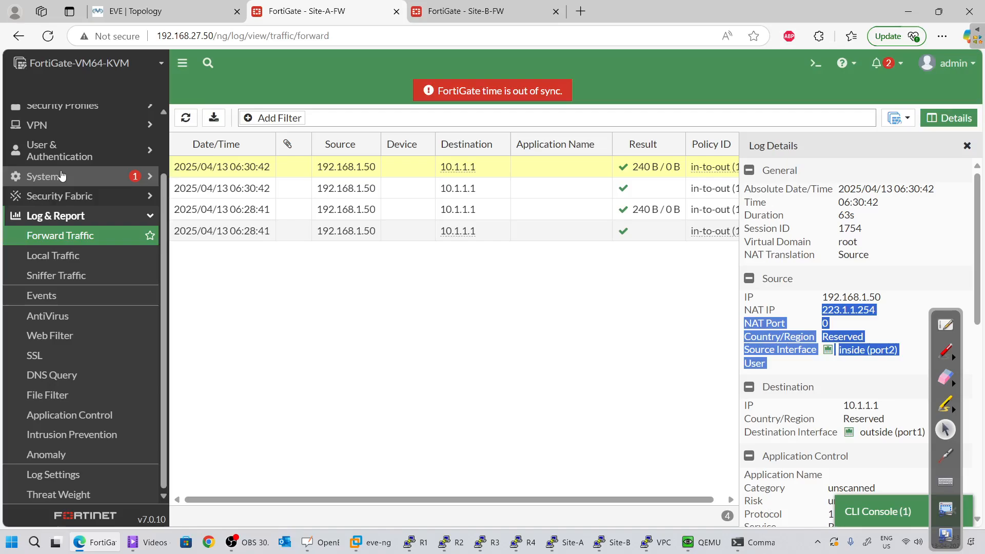
pyautogui.scroll(2, 62, 218)
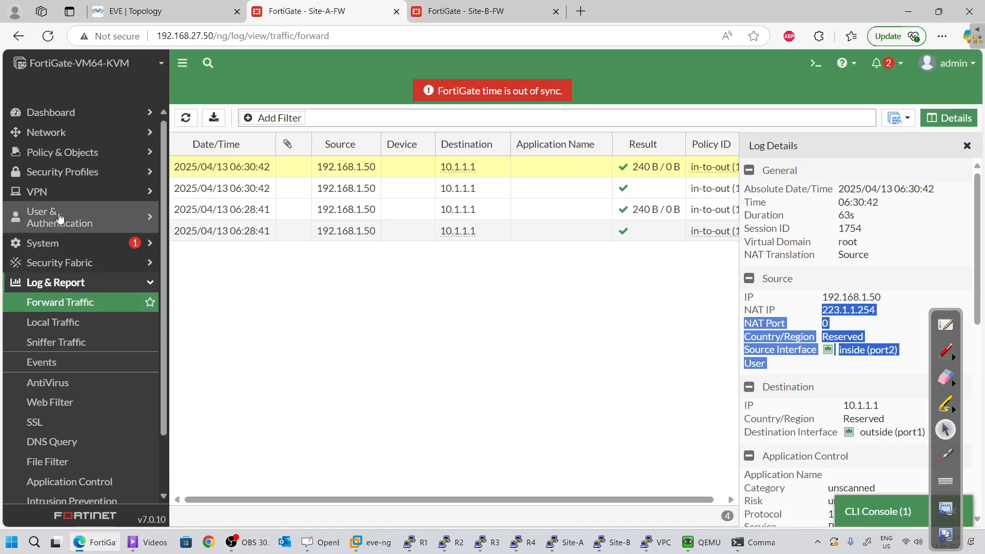
# Launch the IPsec Wizard from VPN > IPsec Tunnels on Site-A
pyautogui.click(64, 195)
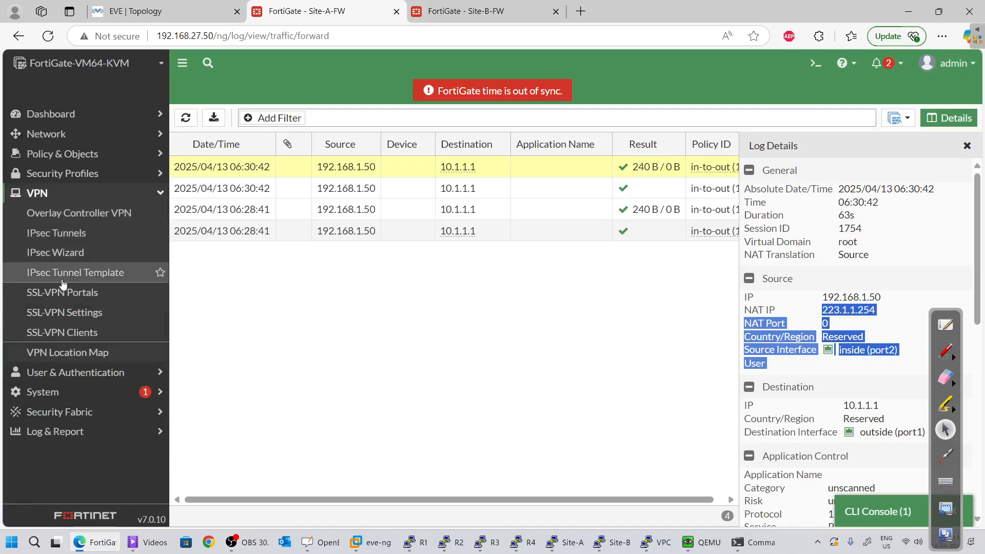
pyautogui.click(85, 233)
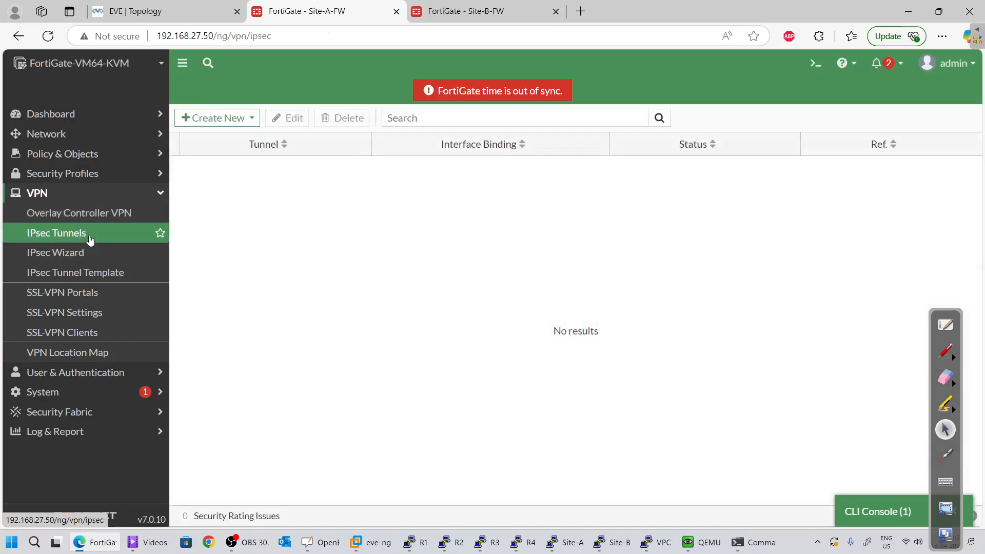
pyautogui.click(102, 259)
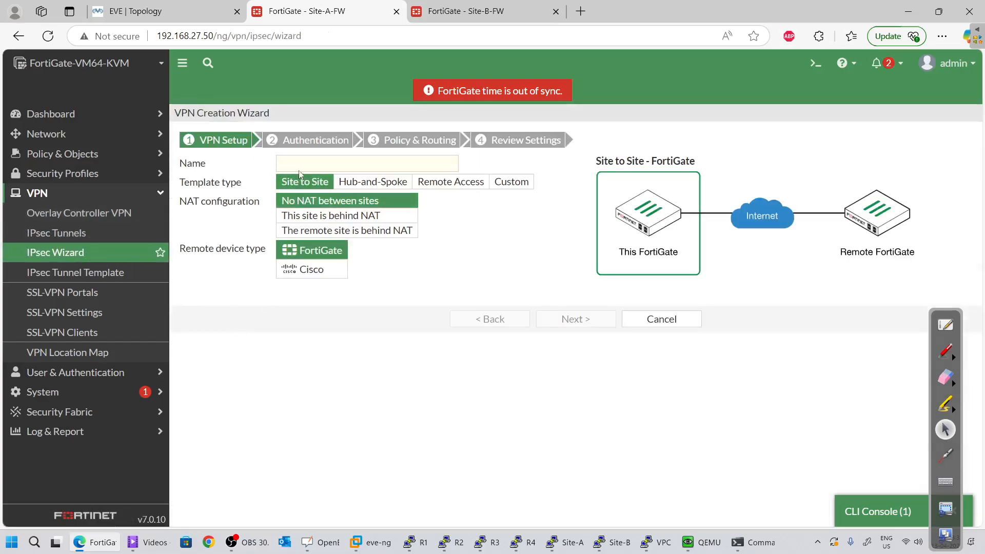
# Name the tunnel to-B, using the Site to Site template with a FortiGate remote device
pyautogui.write('si')
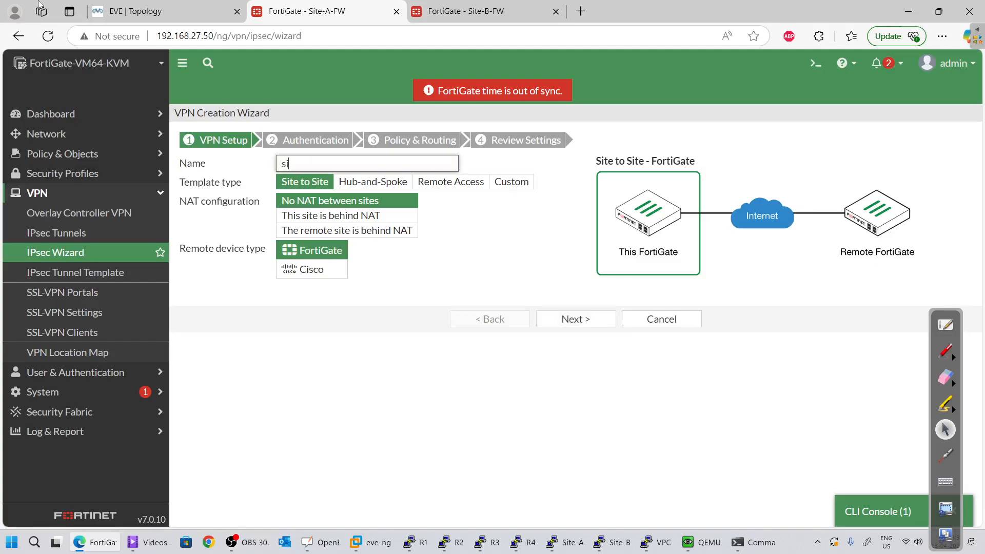
pyautogui.press('BackSpace')
pyautogui.write('tp')
pyautogui.press('BackSpace')
pyautogui.write('-t')
pyautogui.press('BackSpace')
pyautogui.press('BackSpace')
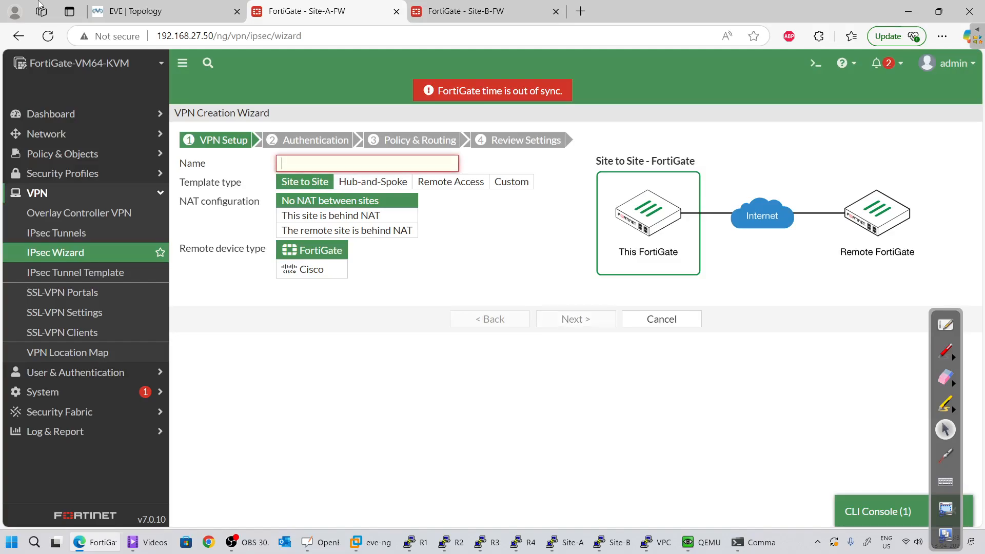
pyautogui.write('to-B')
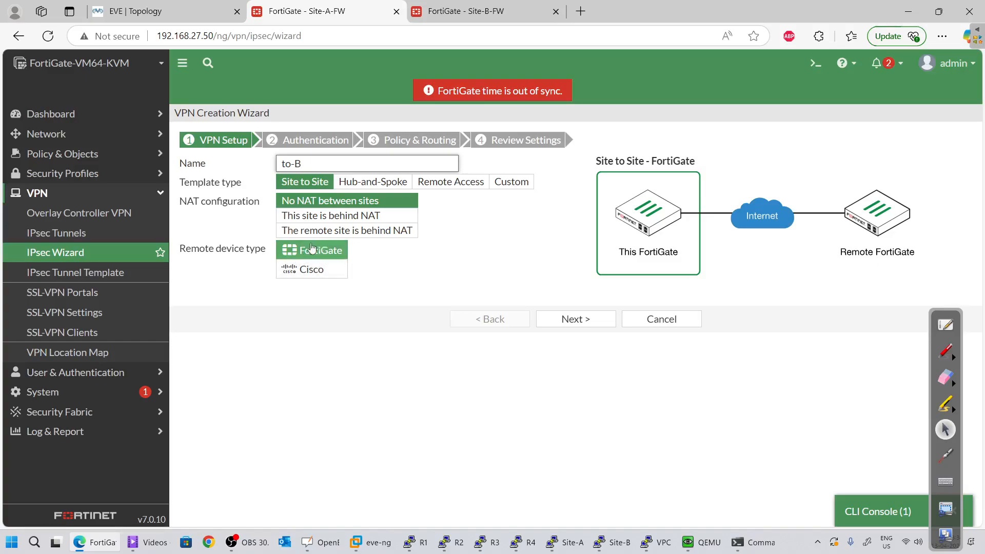
pyautogui.click(576, 319)
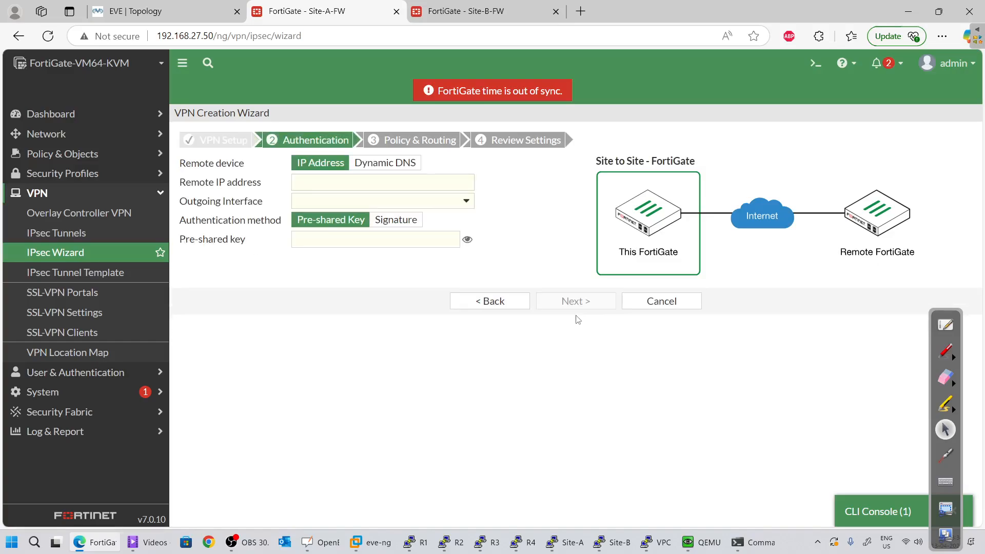
# Enter remote gateway IP 223.2.2.254, checking the topology for the address
pyautogui.click(304, 183)
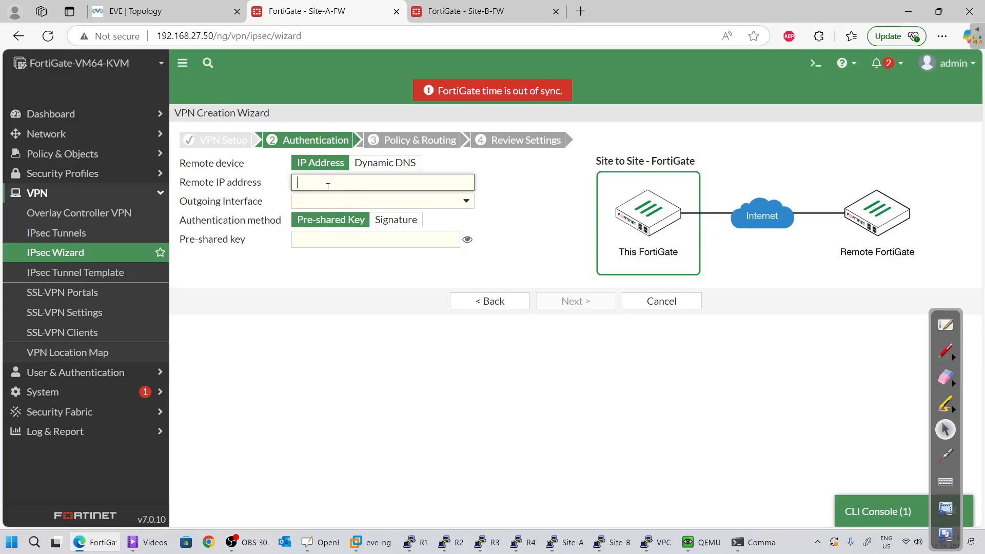
pyautogui.click(207, 12)
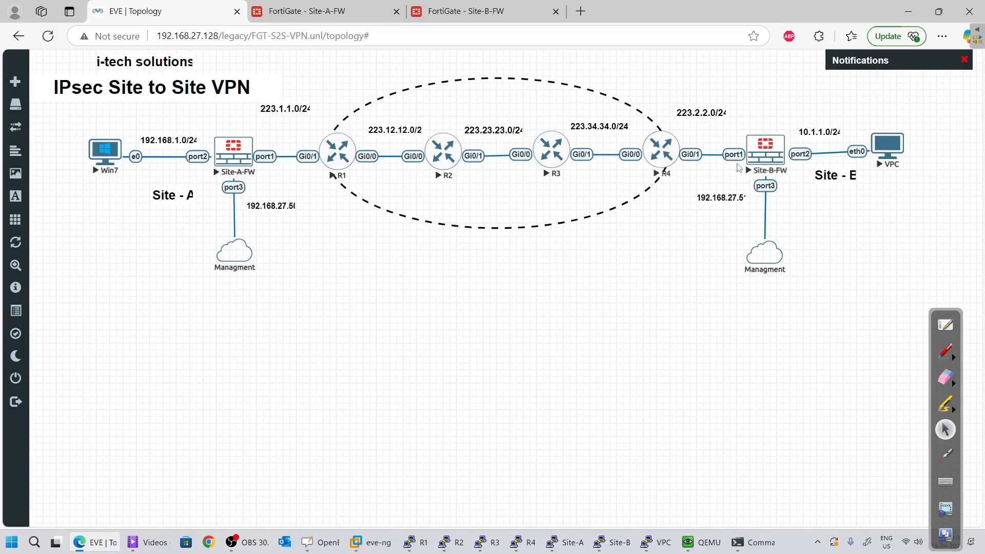
pyautogui.click(306, 11)
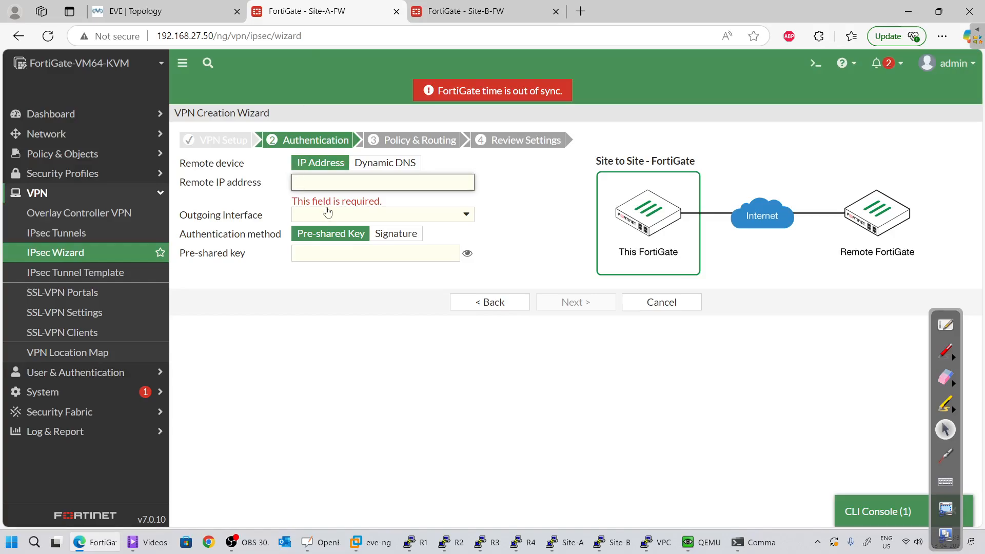
pyautogui.write('223.2.2.')
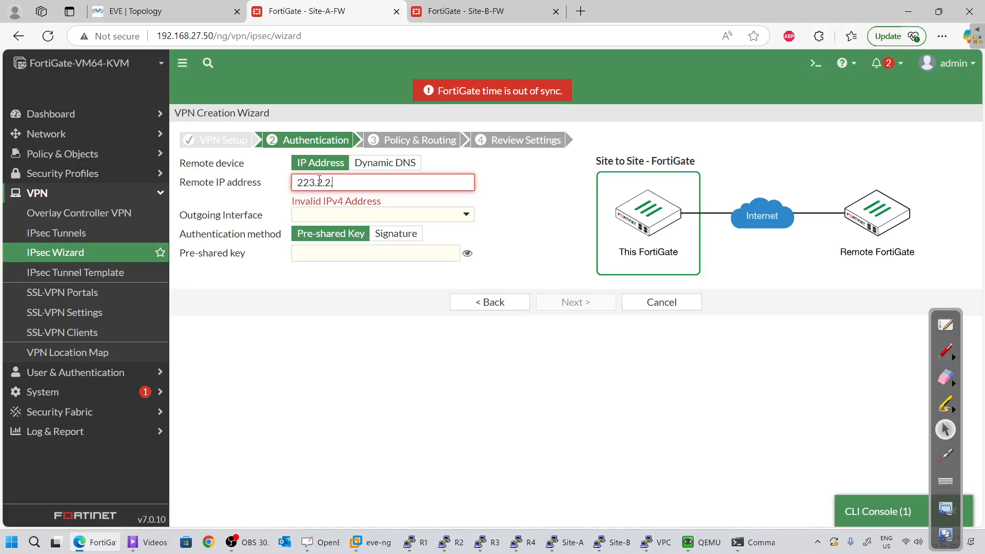
pyautogui.write('254')
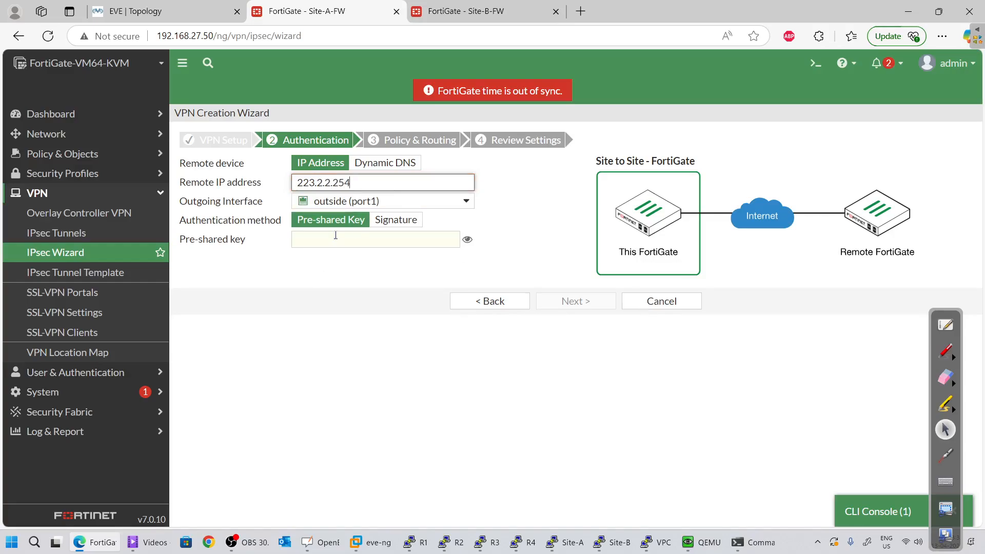
# Set the tunnel's pre-shared key and move on to Policy & Routing
pyautogui.click(335, 243)
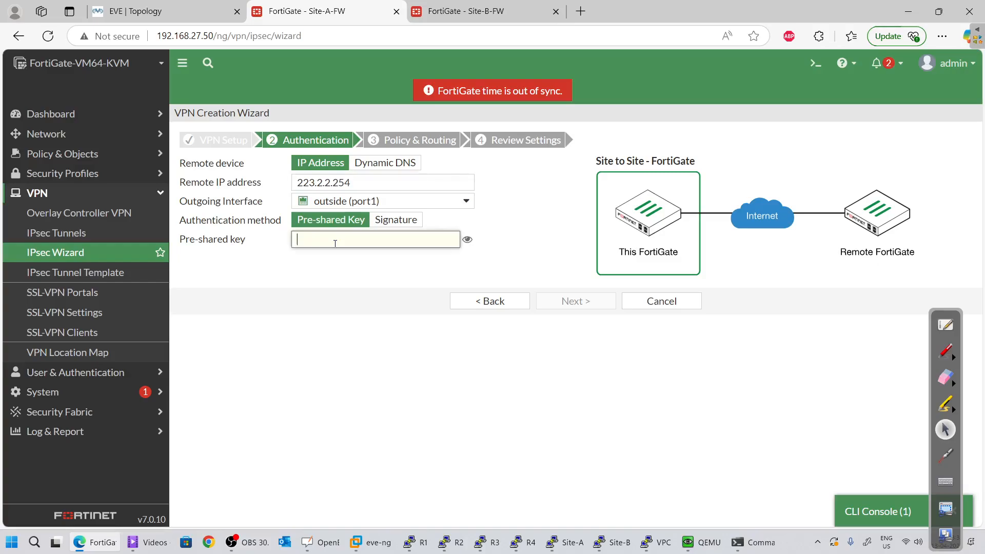
pyautogui.write('•••••••')
pyautogui.click(329, 302)
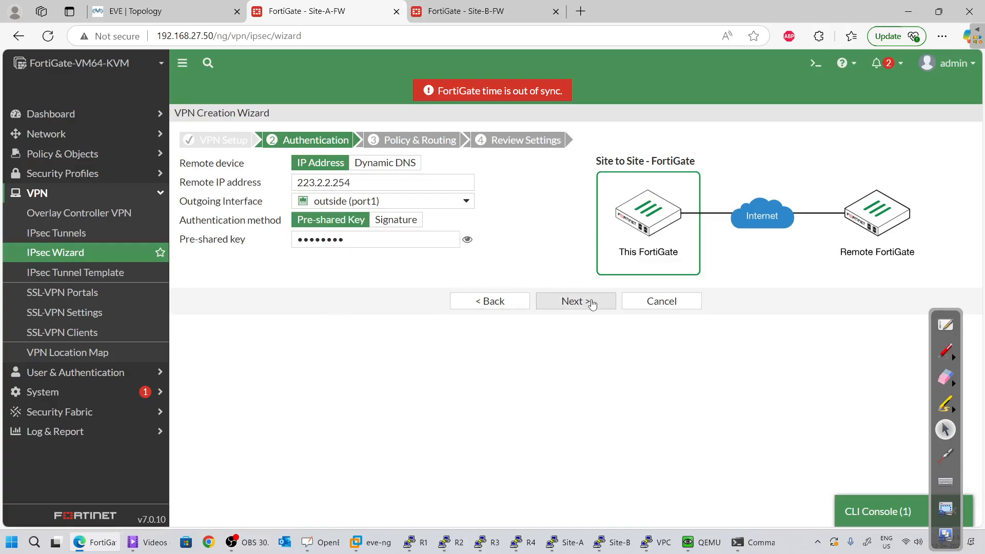
pyautogui.doubleClick(400, 240)
pyautogui.write('fo')
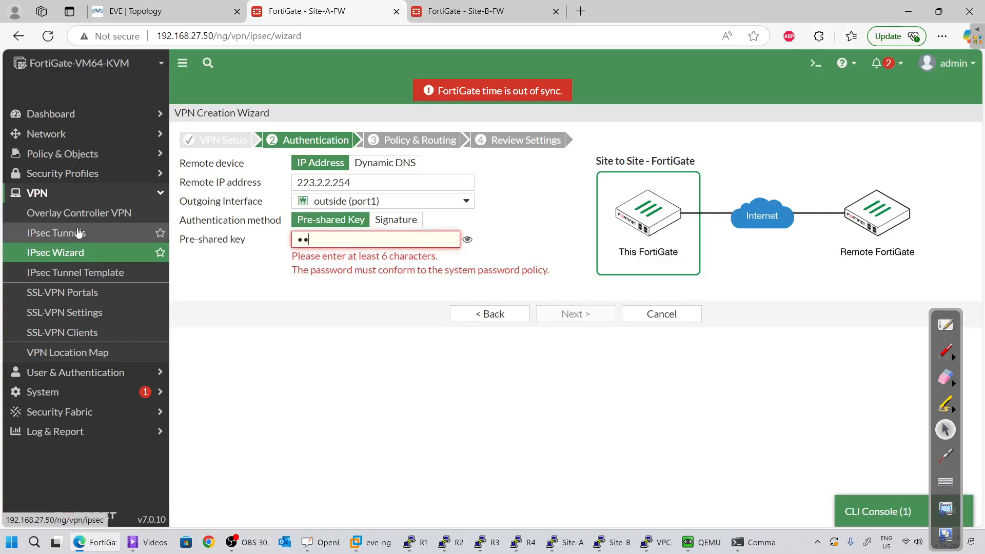
pyautogui.write('rtinet')
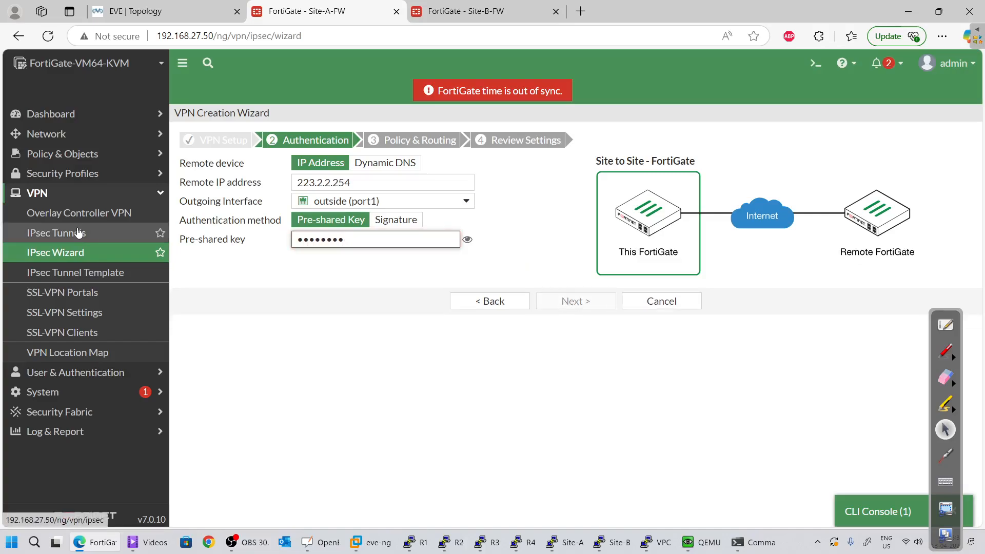
pyautogui.click(224, 448)
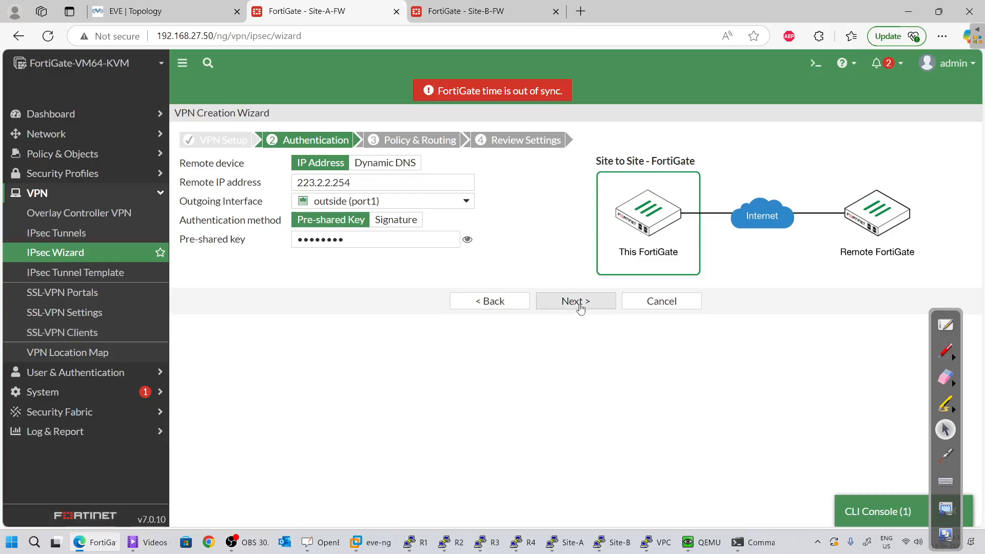
pyautogui.click(580, 307)
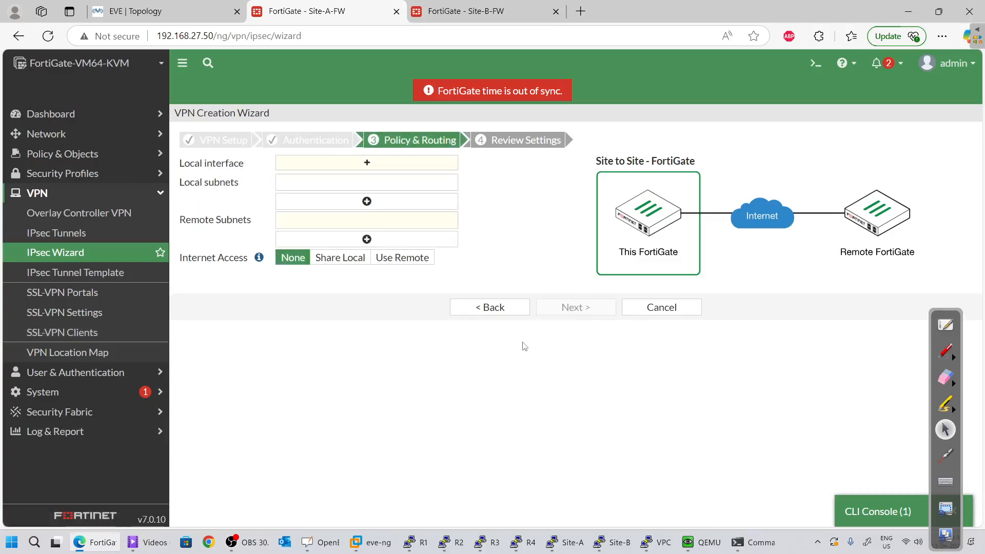
# Set the local interface to inside (port2) with local subnet 192.168.1.0/24
pyautogui.click(327, 164)
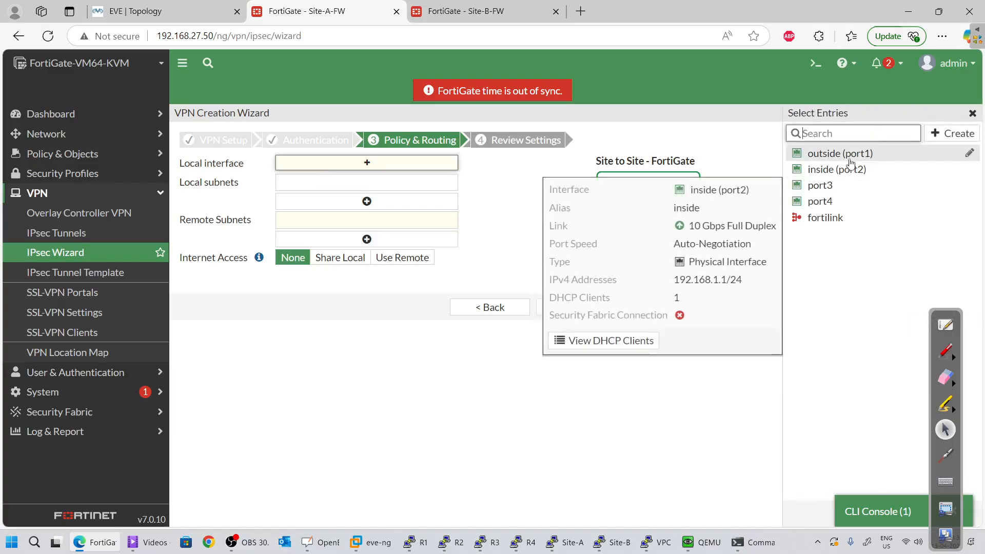
pyautogui.click(835, 174)
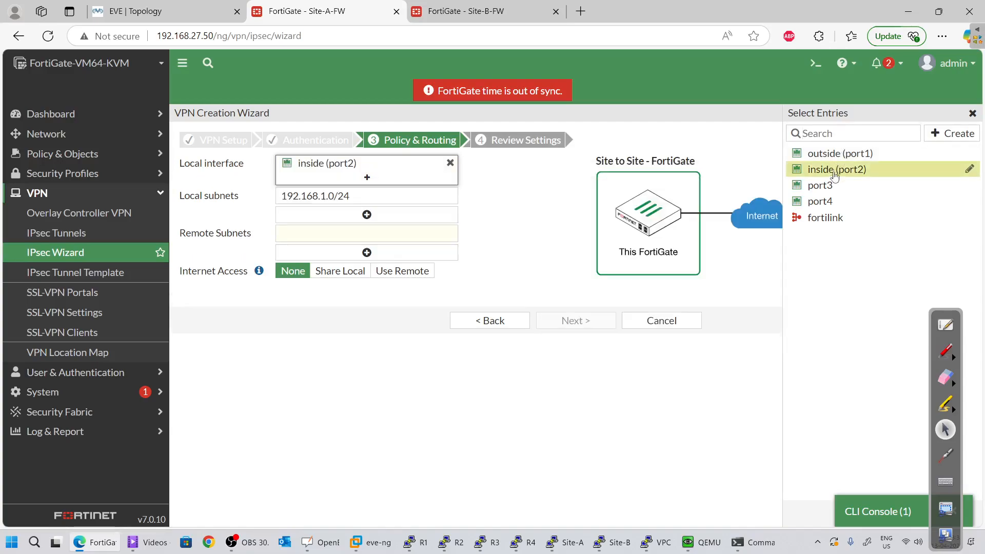
pyautogui.tripleClick(376, 192)
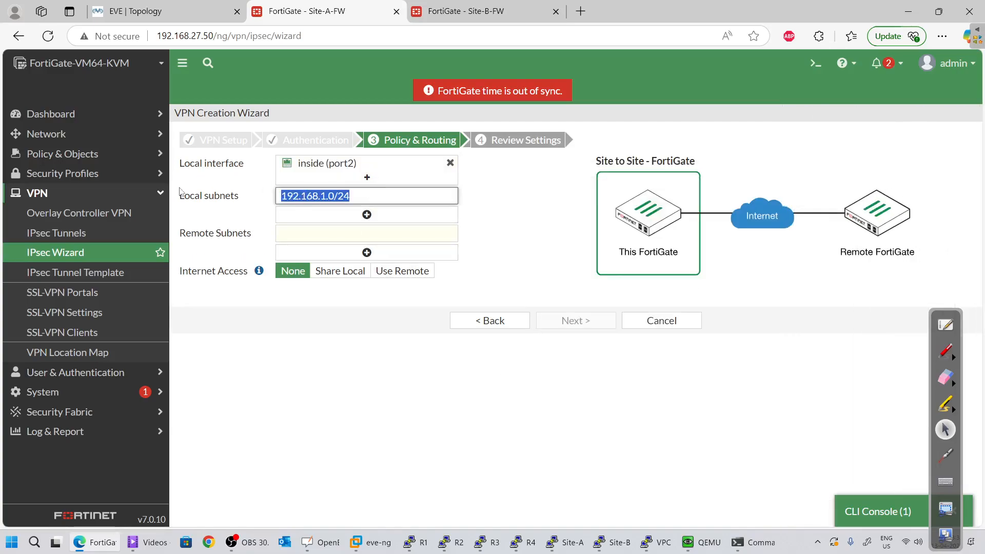
# Enter remote subnet 10.1.1.0/24, confirmed against the topology, and continue to Review Settings
pyautogui.click(149, 11)
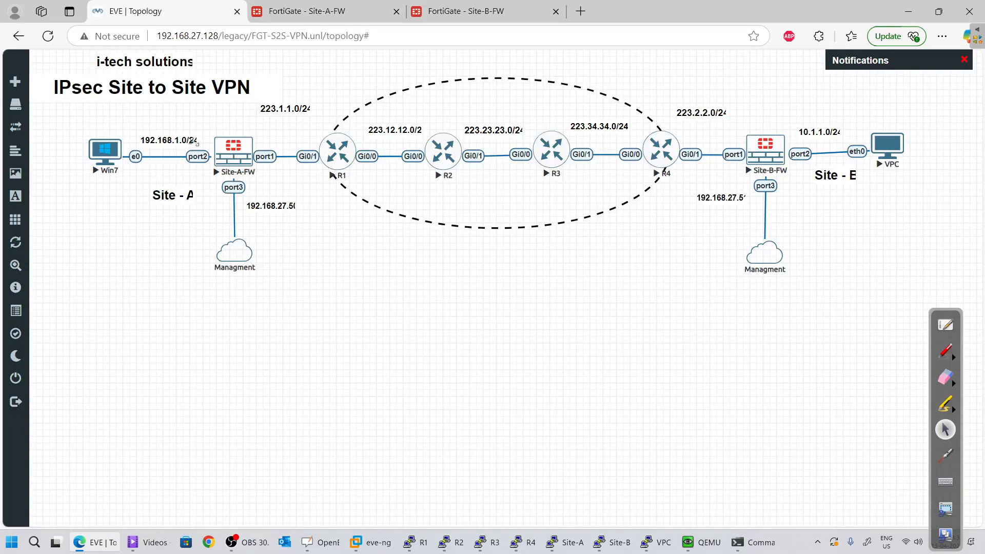
pyautogui.click(312, 6)
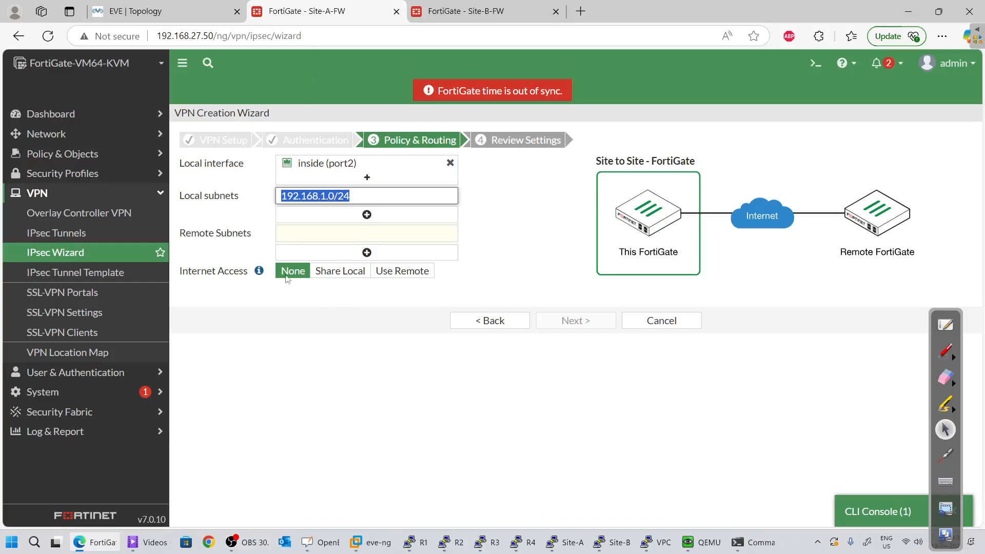
pyautogui.click(312, 231)
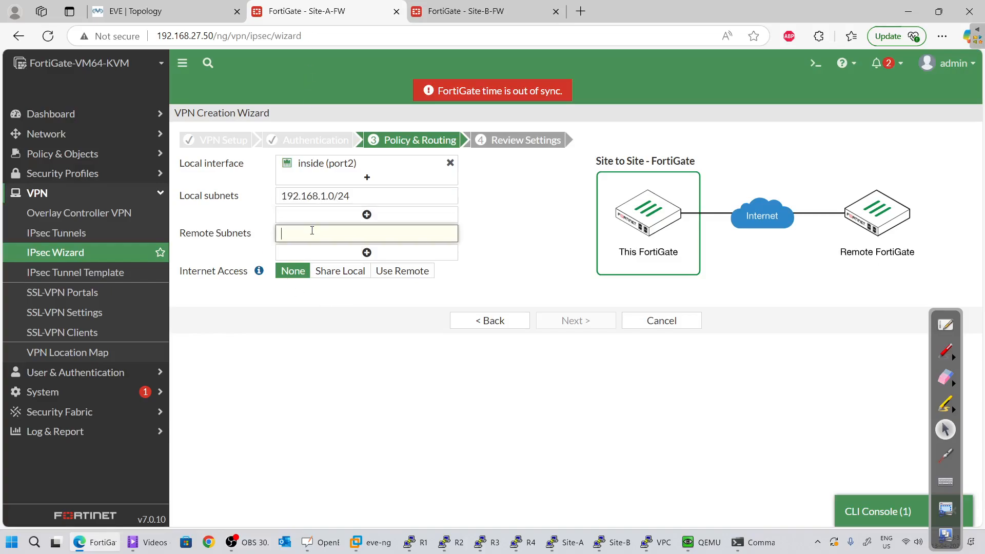
pyautogui.click(149, 10)
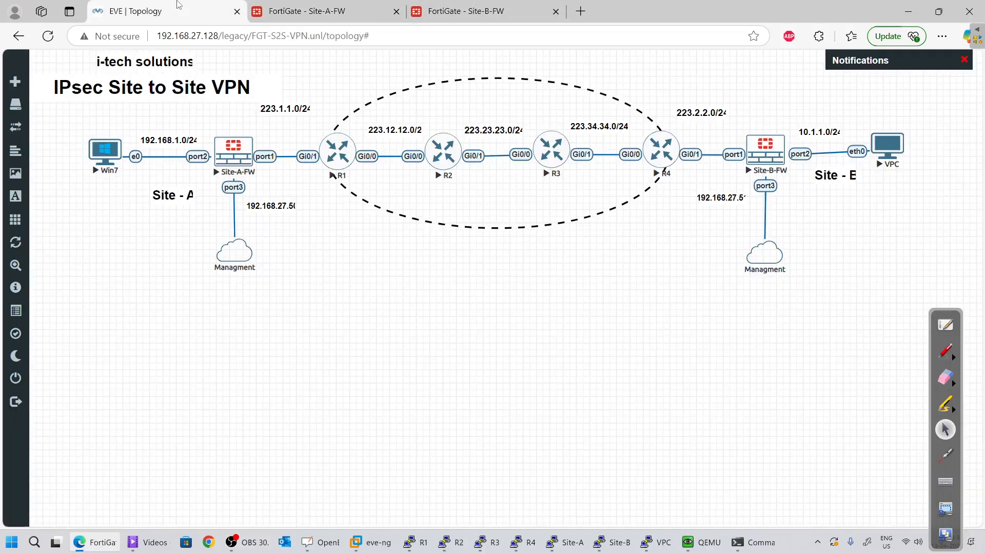
pyautogui.click(322, 4)
pyautogui.click(109, 5)
pyautogui.click(313, 7)
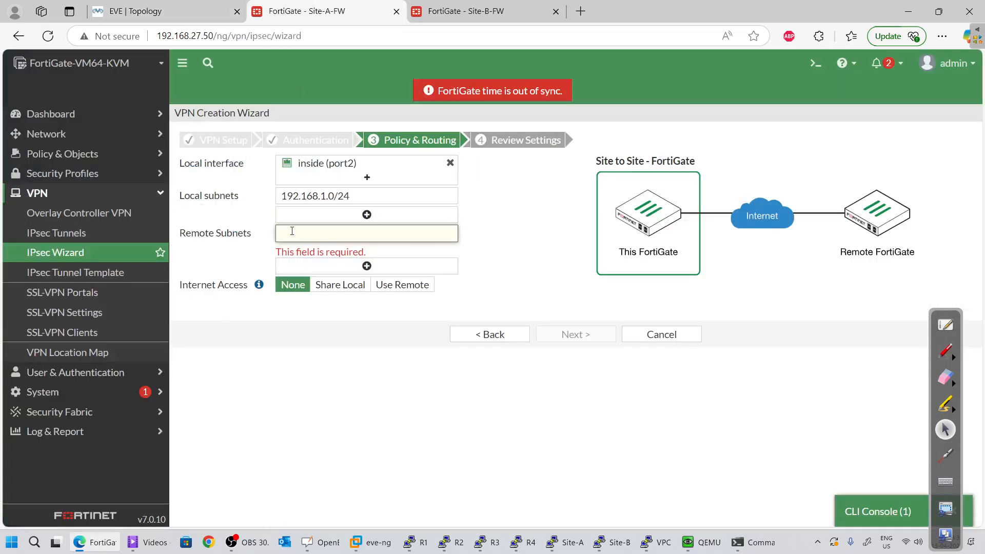
pyautogui.write('10.1.1.0')
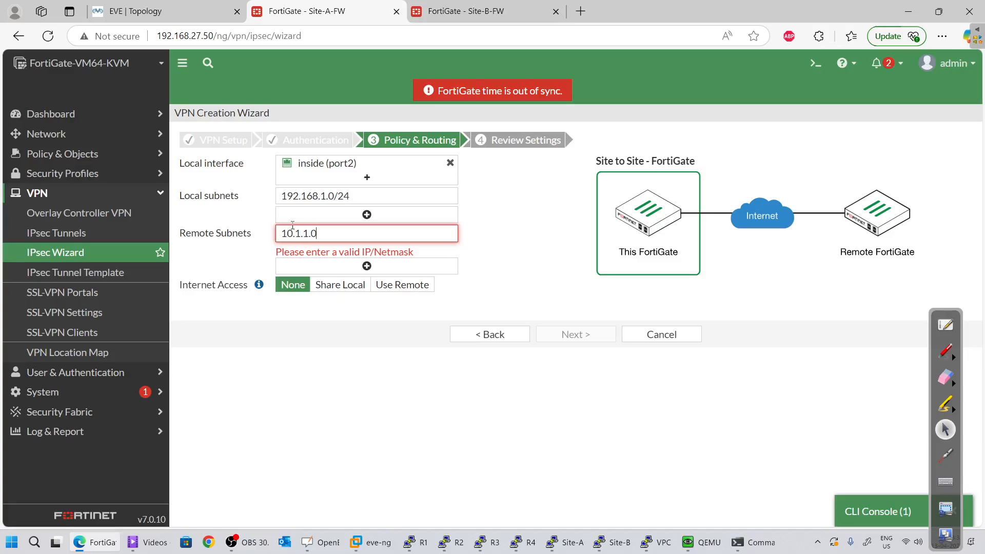
pyautogui.write('/24')
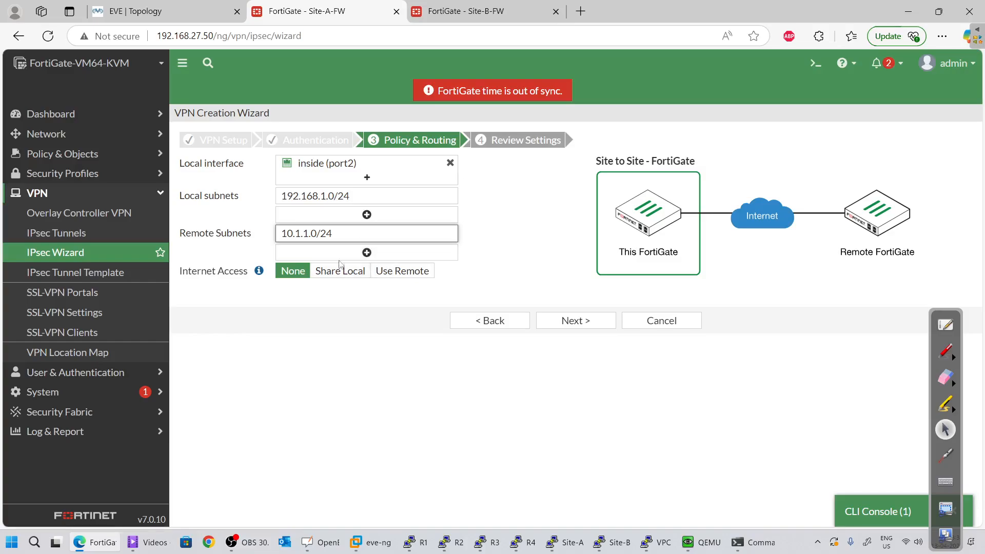
pyautogui.click(333, 298)
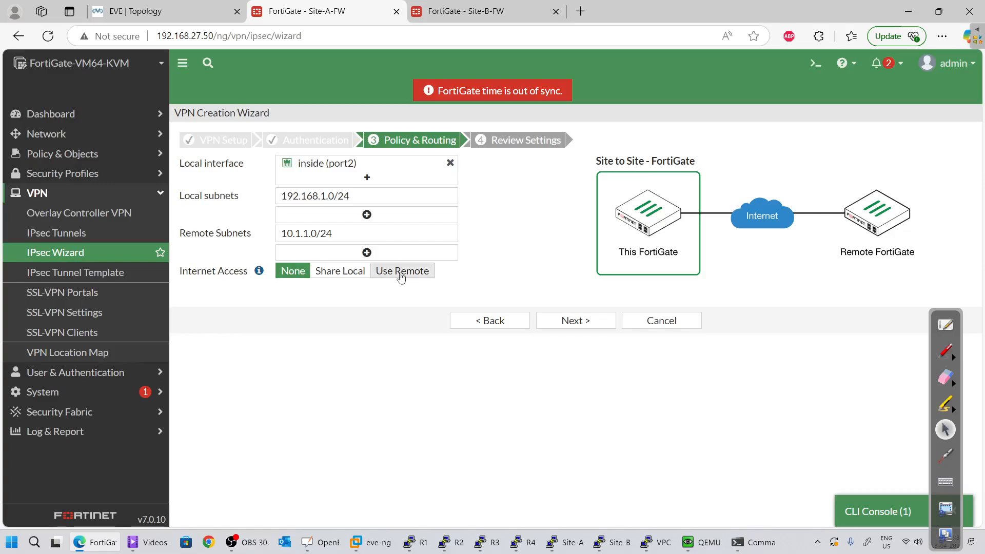
pyautogui.click(573, 320)
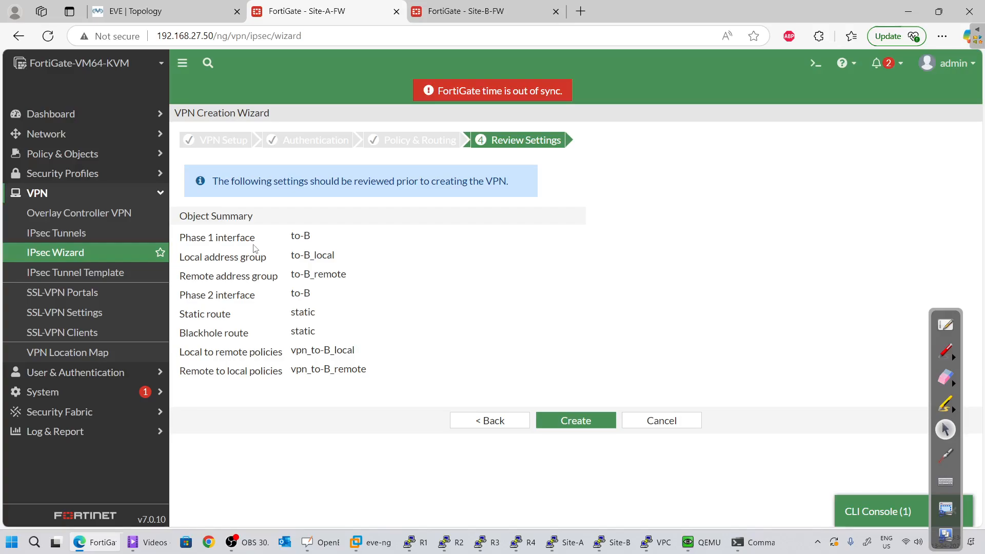
# Create the to-B VPN and show the IPsec tunnel list
pyautogui.click(587, 421)
pyautogui.click(581, 424)
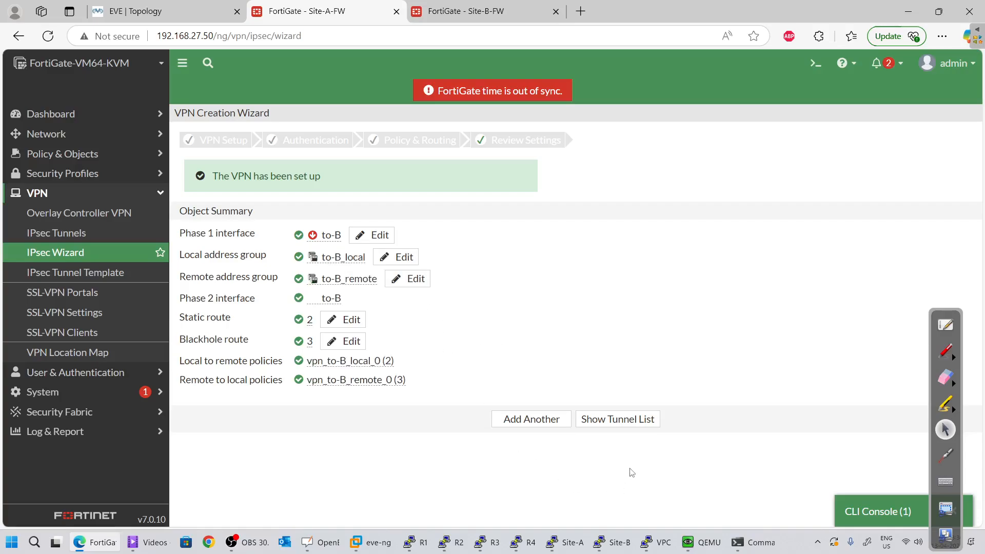
pyautogui.click(641, 419)
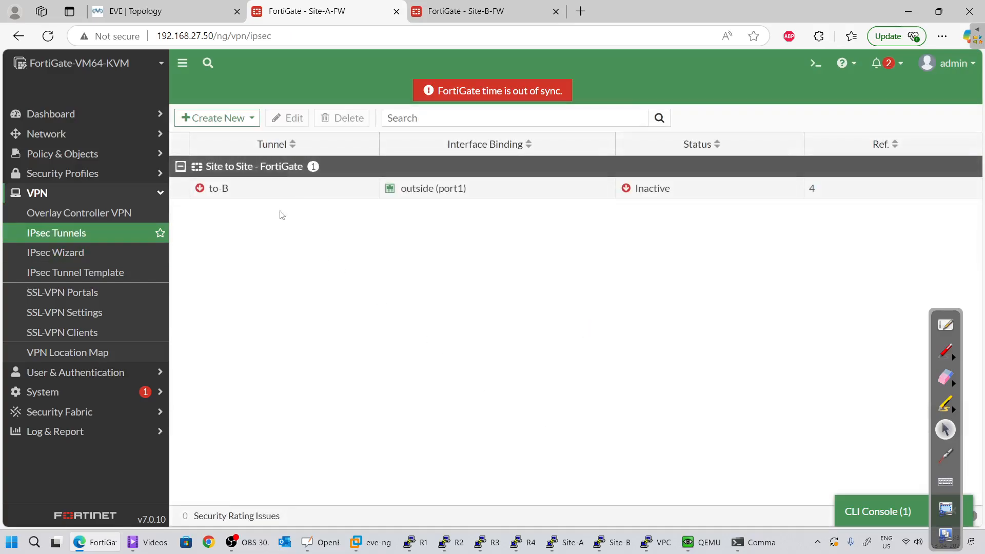
# Open to-B's settings, close them with OK, and check it's listed inactive on outside (port1)
pyautogui.click(291, 195)
pyautogui.click(293, 119)
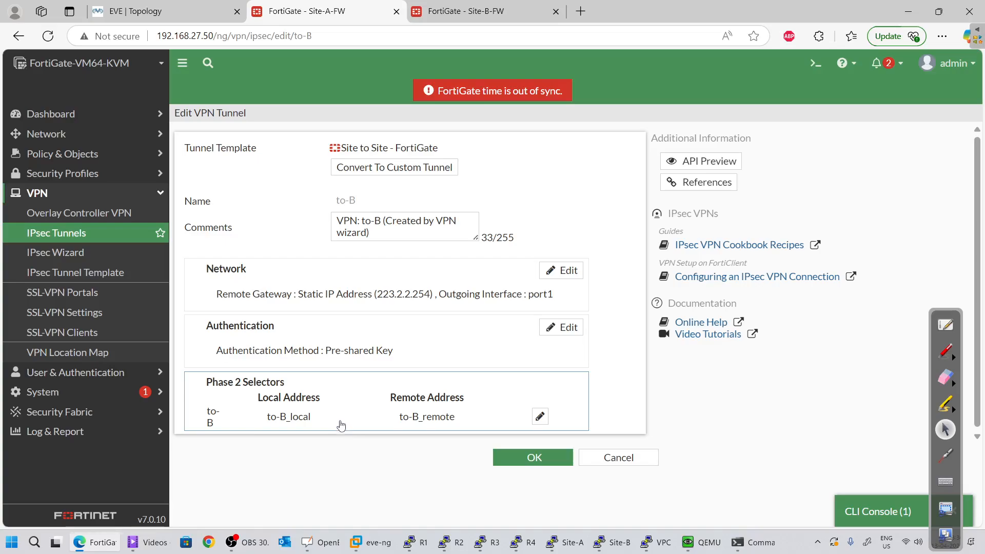
pyautogui.scroll(-2, 341, 424)
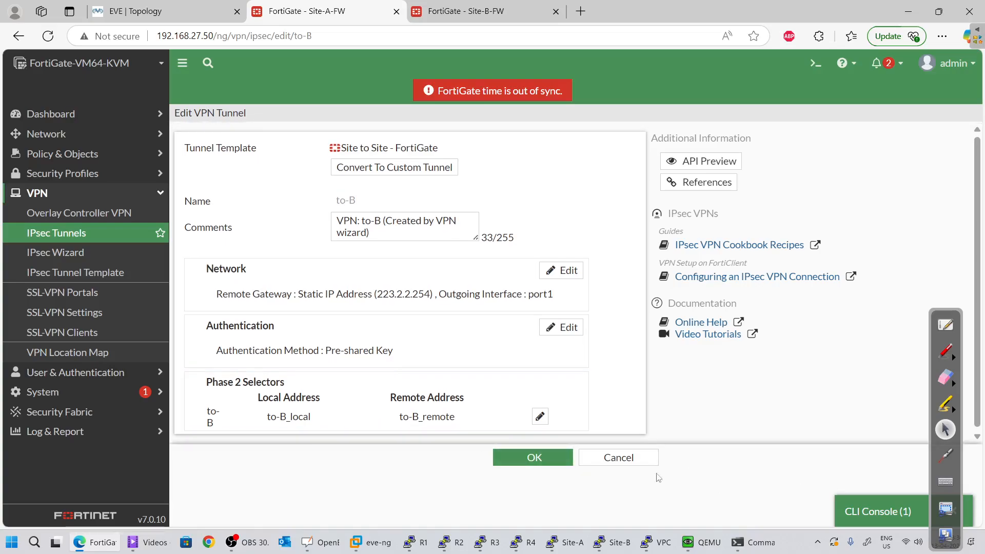
pyautogui.click(533, 460)
pyautogui.click(308, 193)
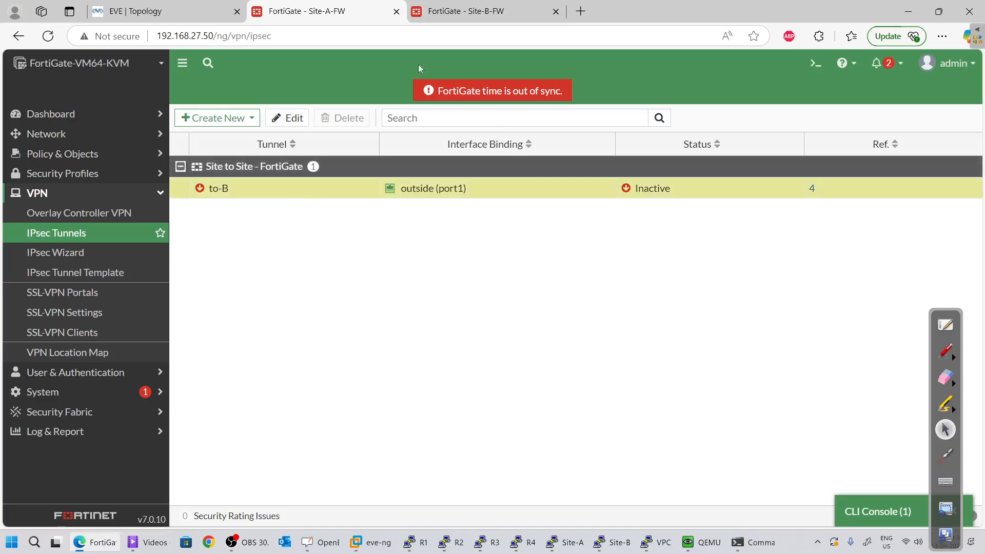
pyautogui.click(444, 15)
pyautogui.click(332, 7)
pyautogui.moveTo(413, 195)
# On Site-B, start the IPsec Wizard with name to-site-B and the Custom template
pyautogui.hotkey('ctrl', 'Tab')
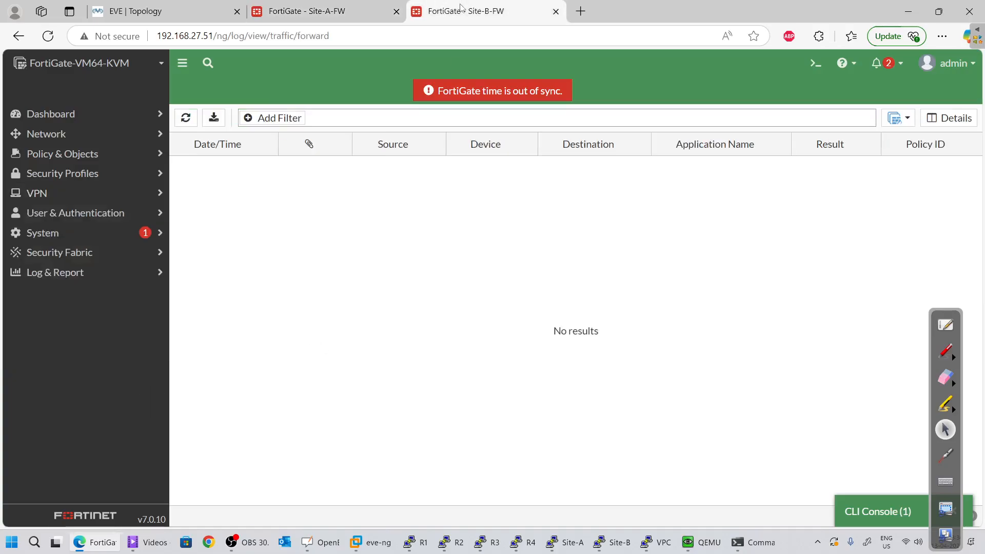
pyautogui.click(59, 200)
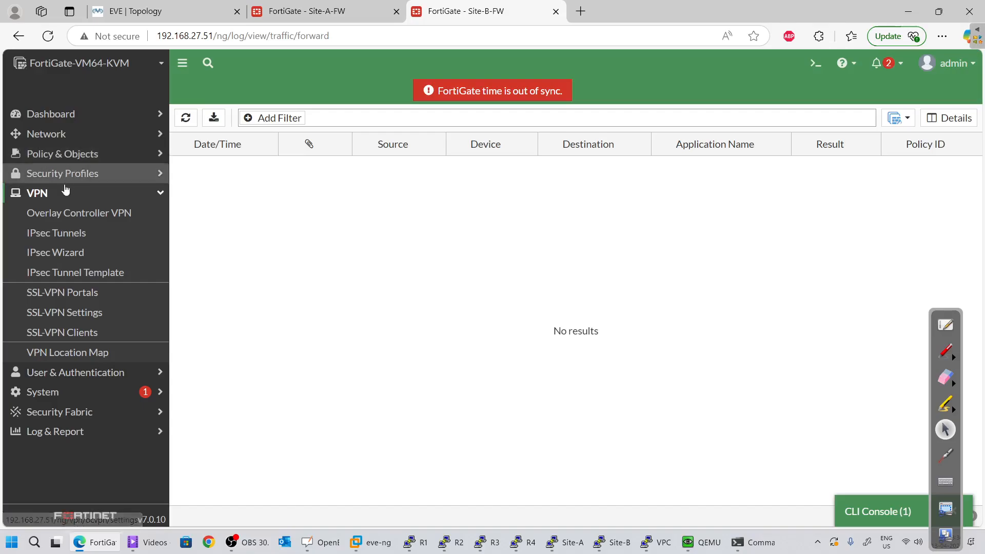
pyautogui.click(67, 253)
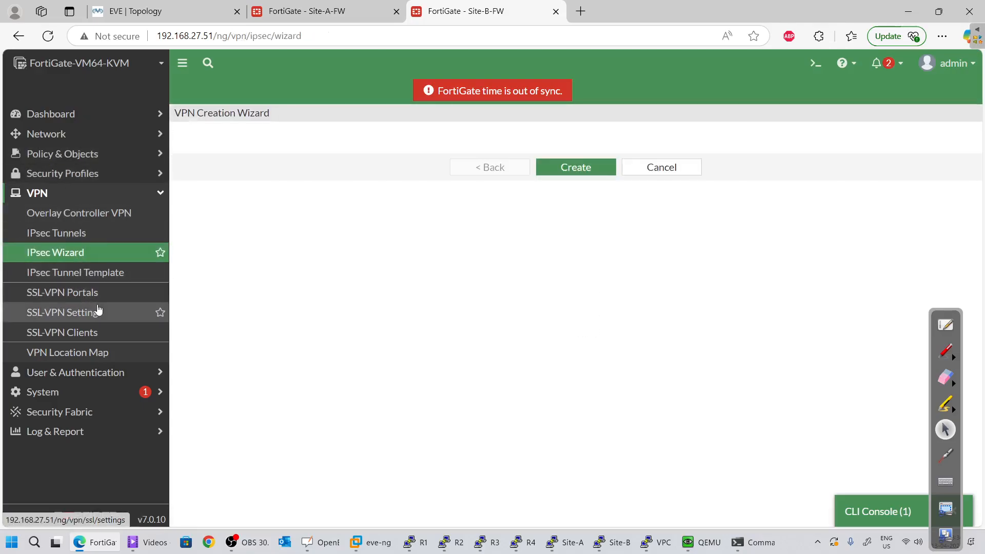
pyautogui.click(356, 158)
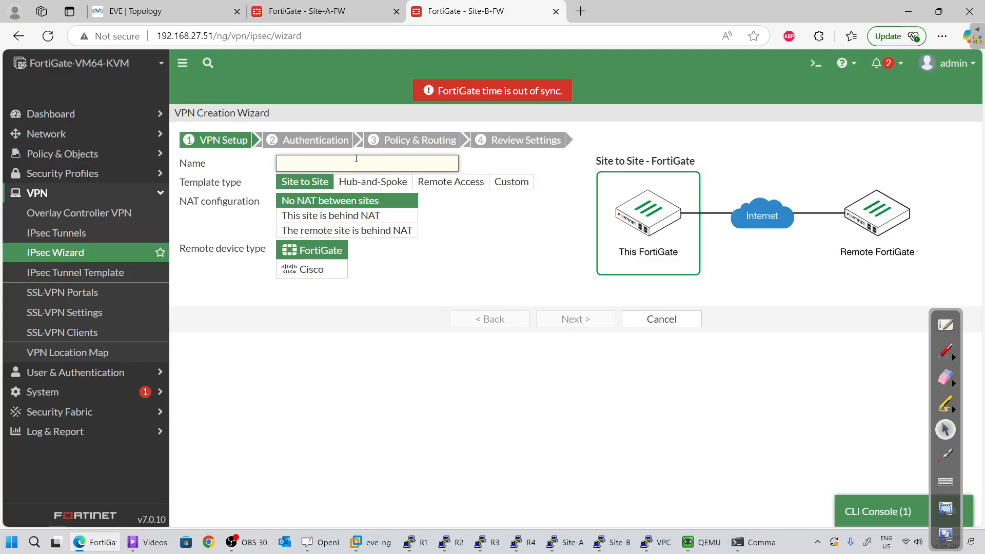
pyautogui.write('to-site-B')
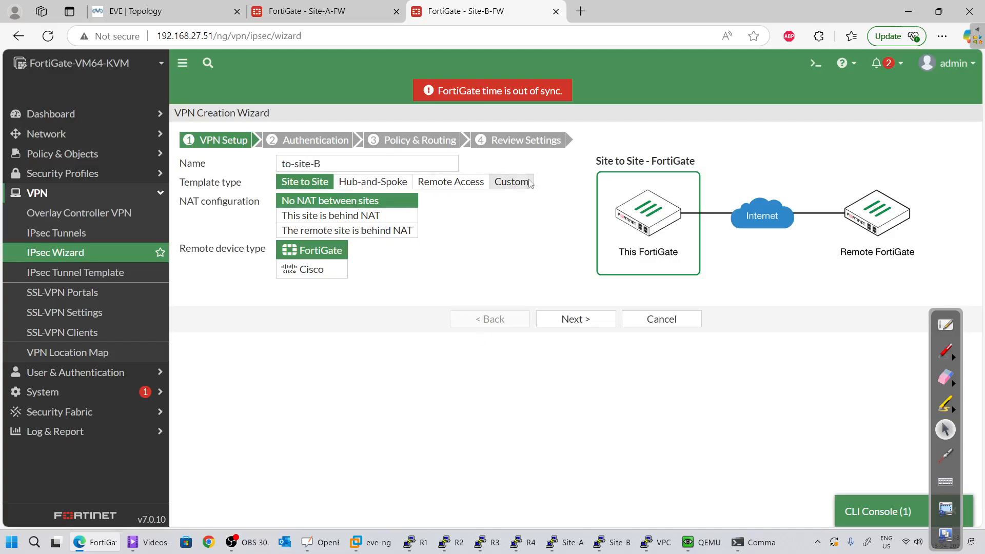
pyautogui.click(511, 182)
pyautogui.click(574, 231)
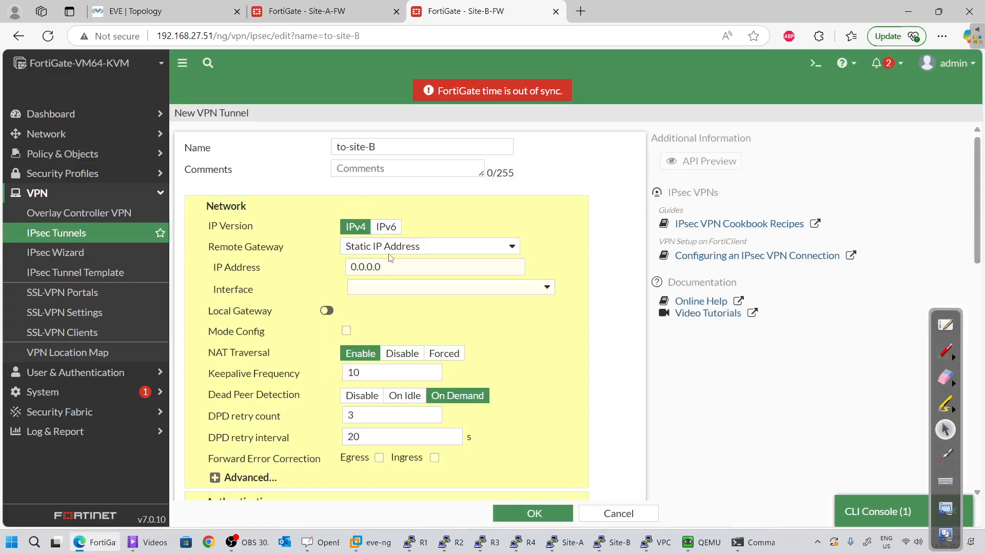
# Keep Static IP Address and set the remote gateway to 223.1.1.254
pyautogui.click(414, 253)
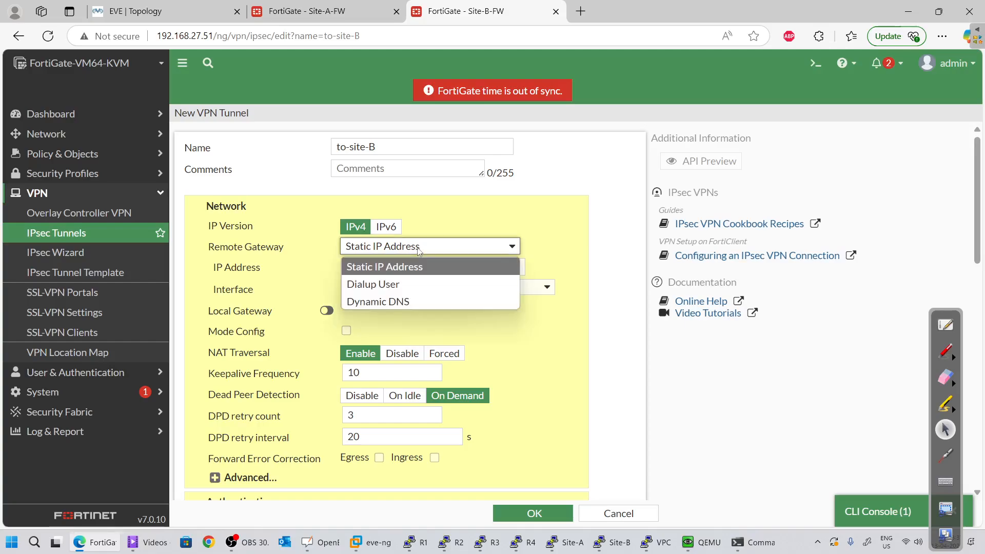
pyautogui.click(405, 266)
pyautogui.click(405, 272)
pyautogui.doubleClick(406, 272)
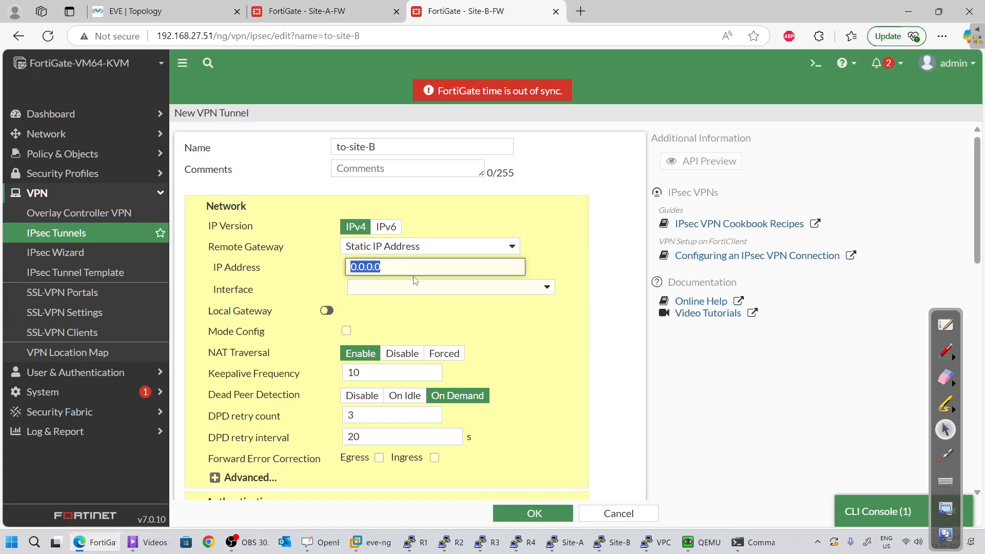
pyautogui.click(154, 11)
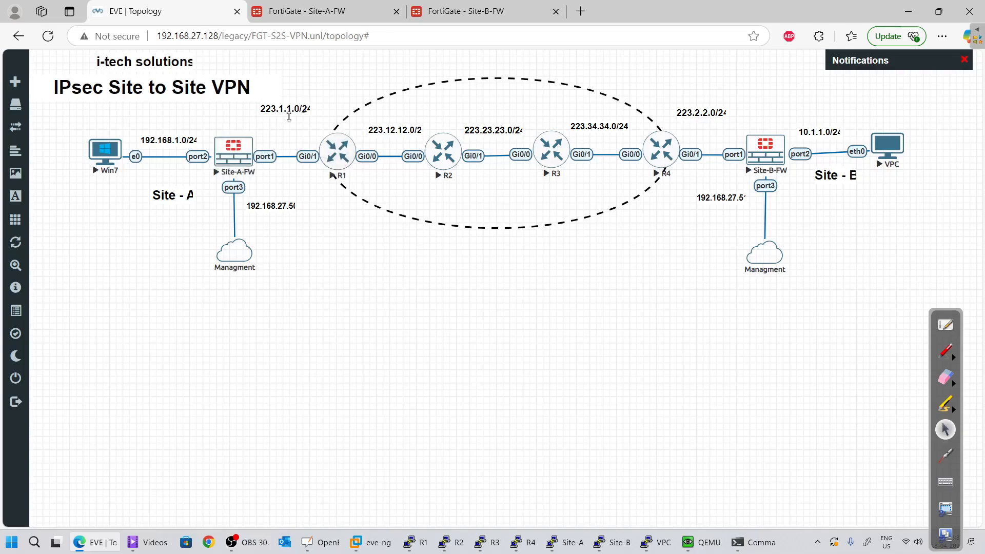
pyautogui.click(460, 10)
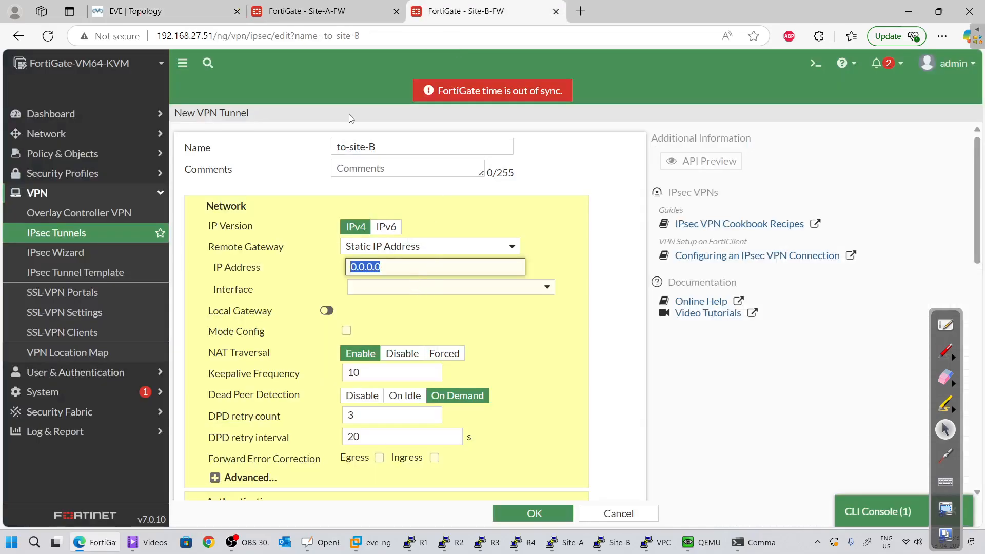
pyautogui.write('223.1.1.254')
pyautogui.press('Tab')
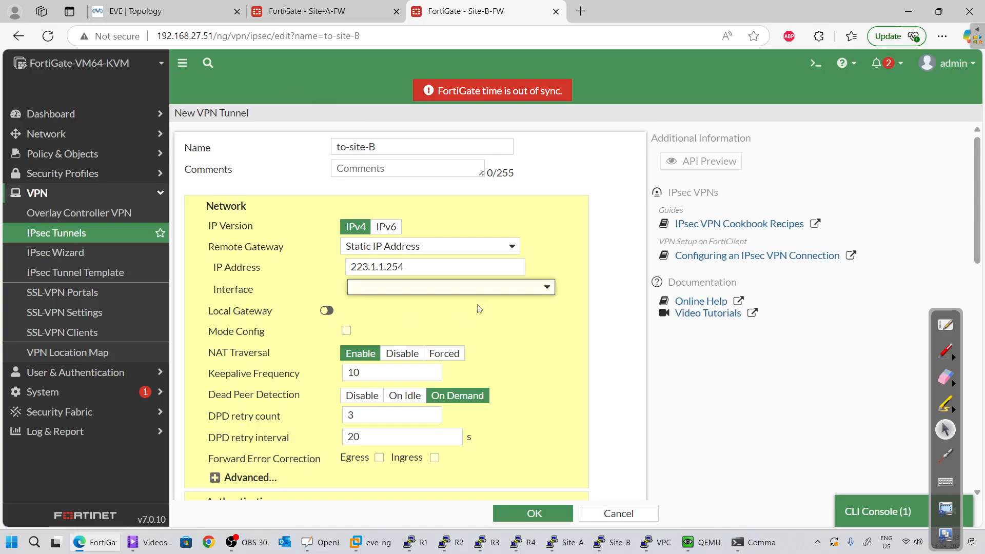
# Fill in the to-site-B pre-shared key, leaving the outgoing interface unchanged
pyautogui.scroll(-5, 480, 308)
pyautogui.scroll(3, 461, 231)
pyautogui.click(433, 156)
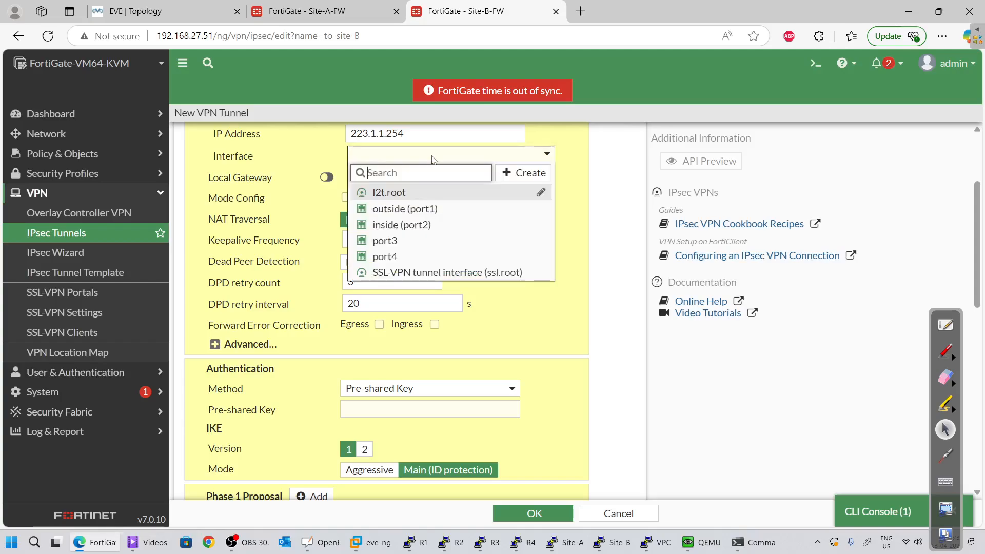
pyautogui.click(285, 225)
pyautogui.scroll(-1, 377, 256)
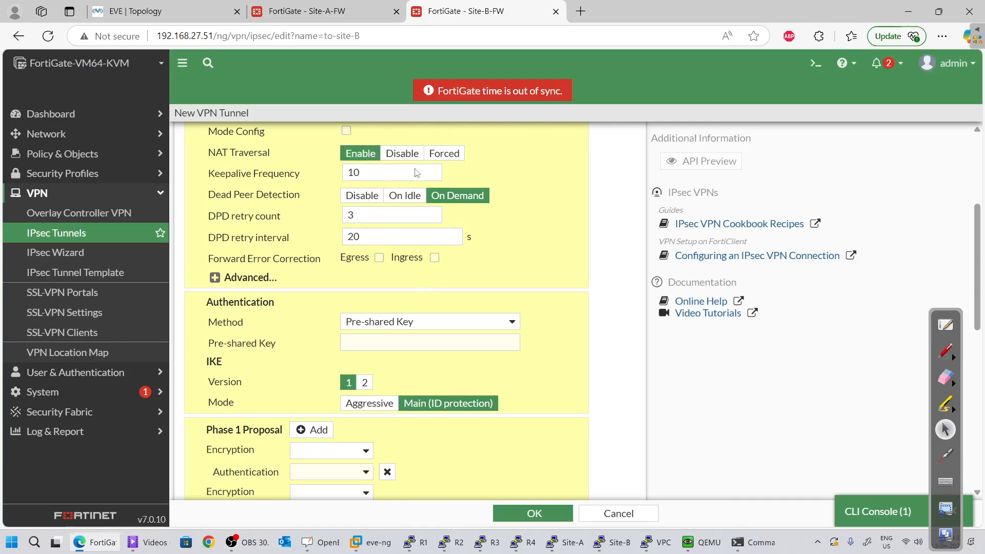
pyautogui.scroll(-1, 417, 173)
pyautogui.click(390, 277)
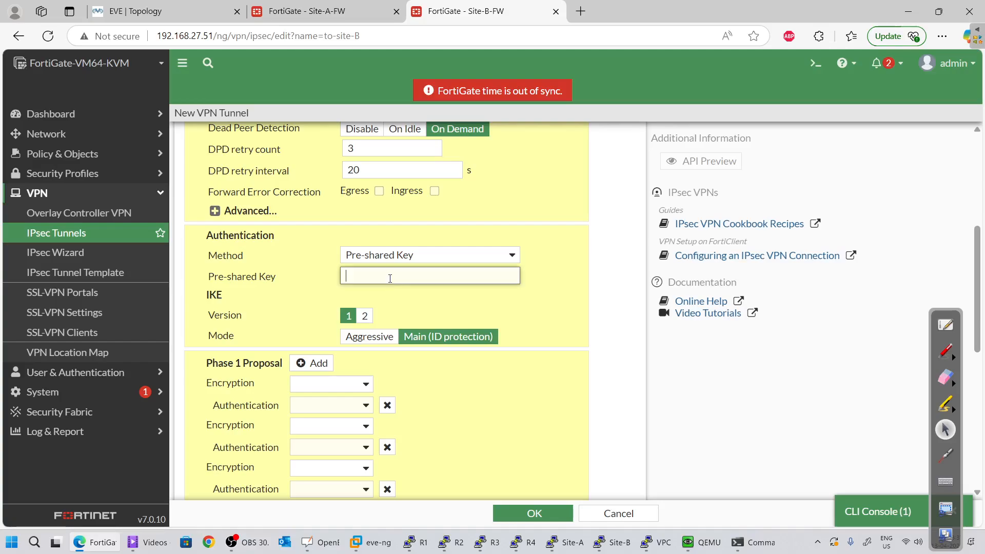
pyautogui.write('fort')
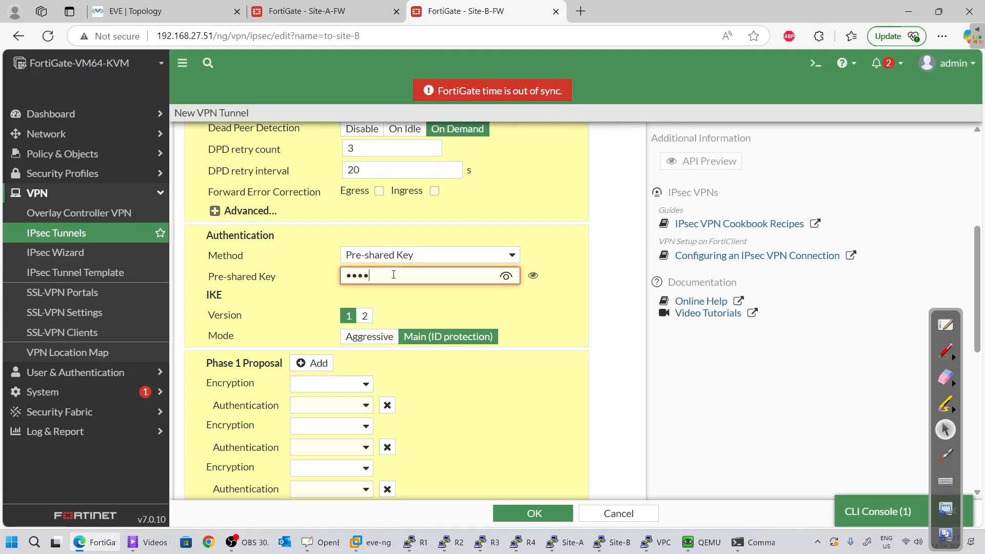
pyautogui.write('inet')
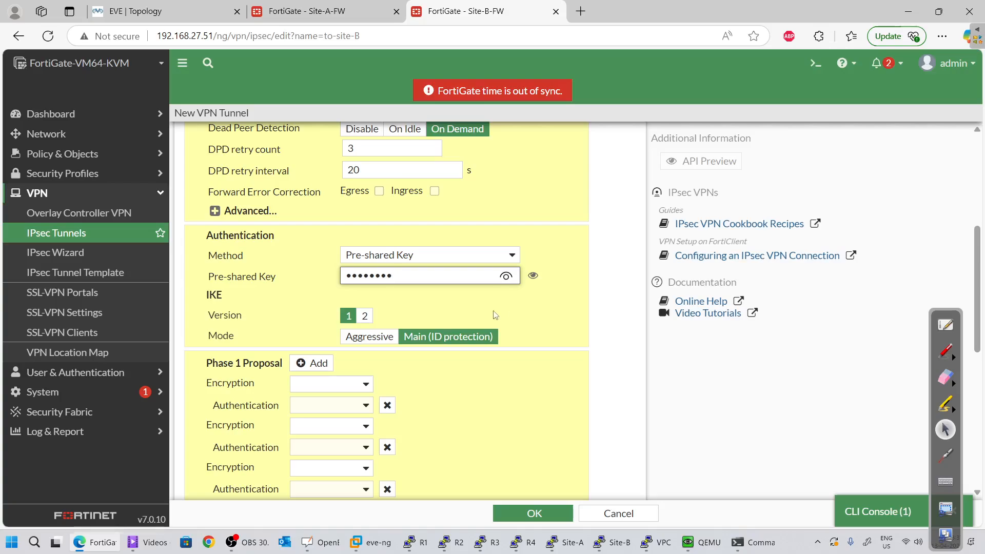
pyautogui.hotkey('ctrl', 'a')
pyautogui.write('fort')
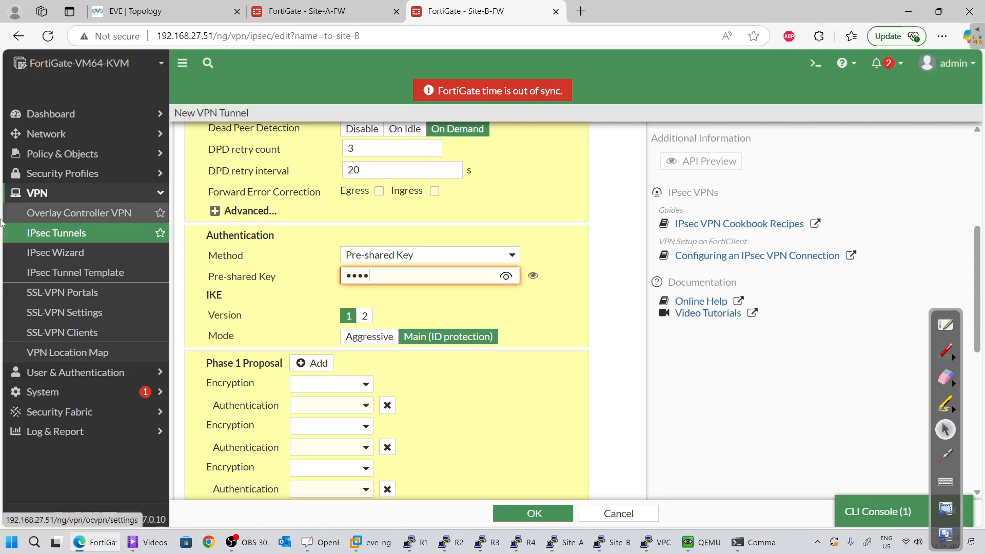
pyautogui.write('inet')
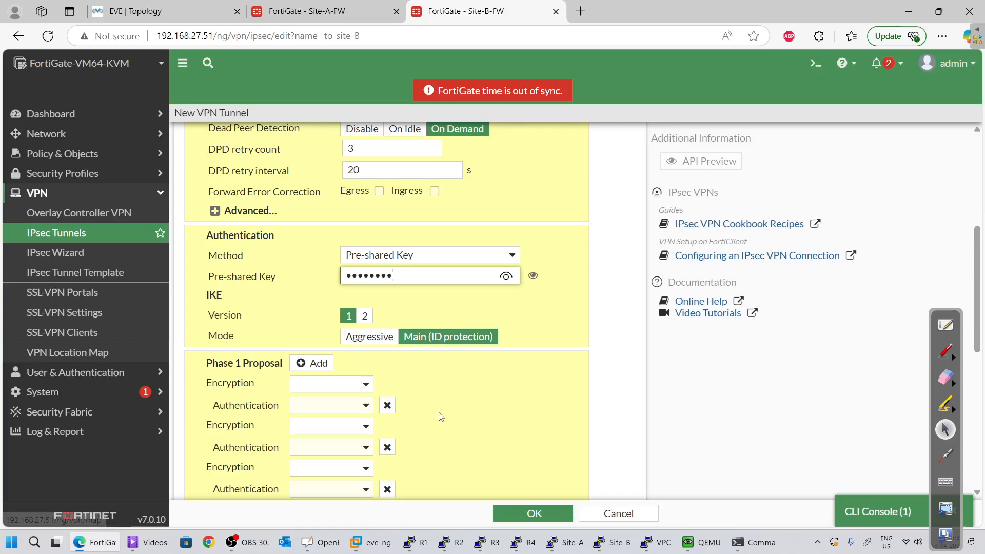
# Switch back to Site-A's IPsec tunnel list
pyautogui.scroll(-4, 461, 369)
pyautogui.scroll(3, 493, 439)
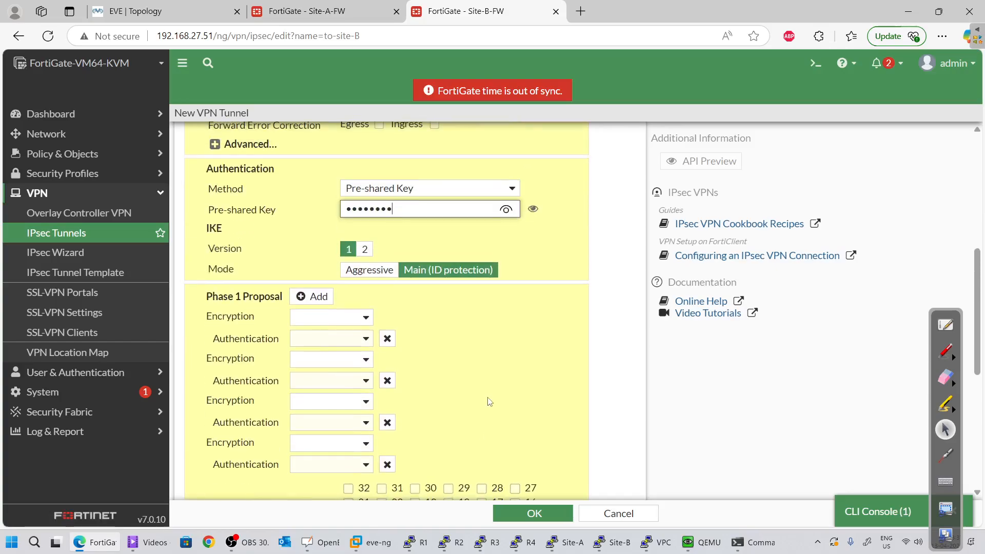
pyautogui.click(307, 11)
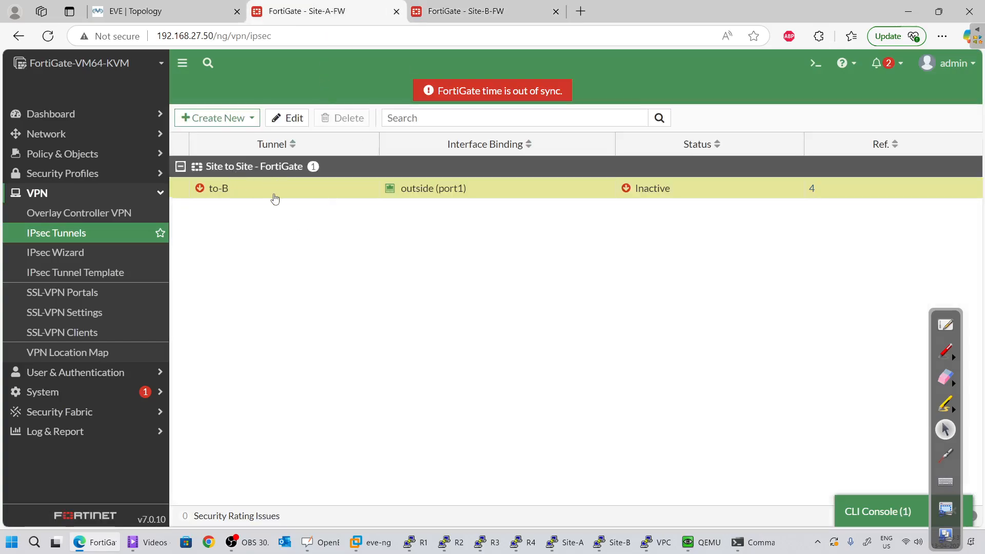
# Open to-B for editing and look over its authentication and Phase 2 selector settings
pyautogui.click(292, 119)
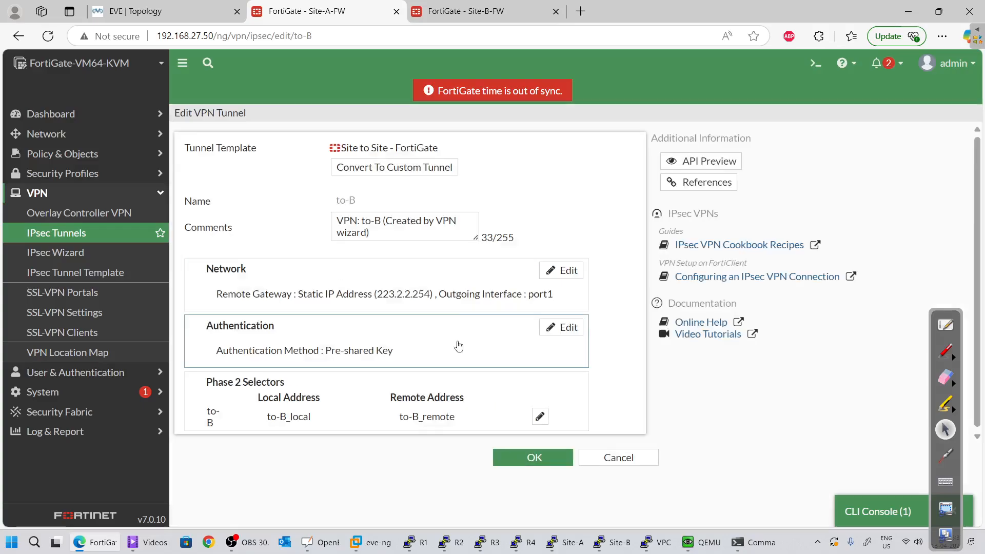
pyautogui.click(562, 329)
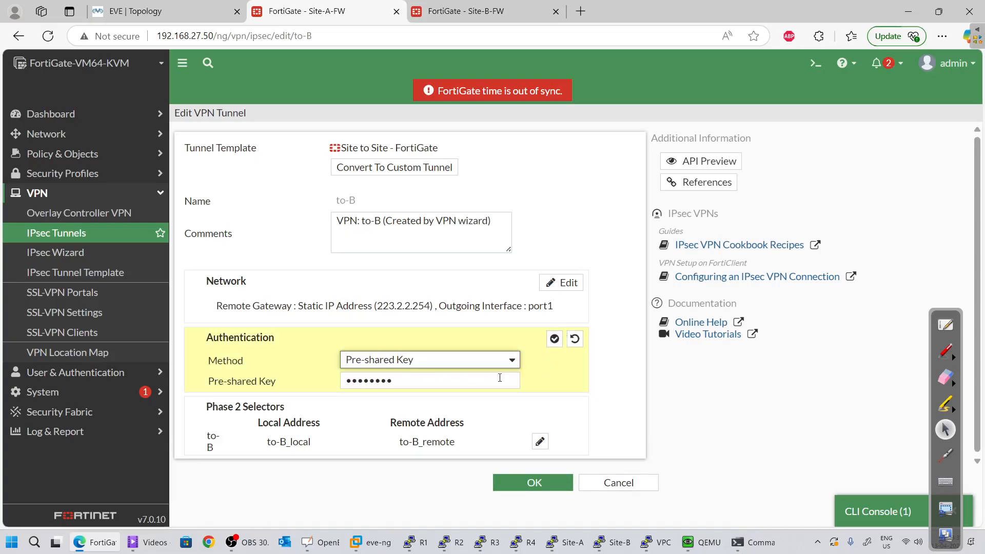
pyautogui.click(540, 440)
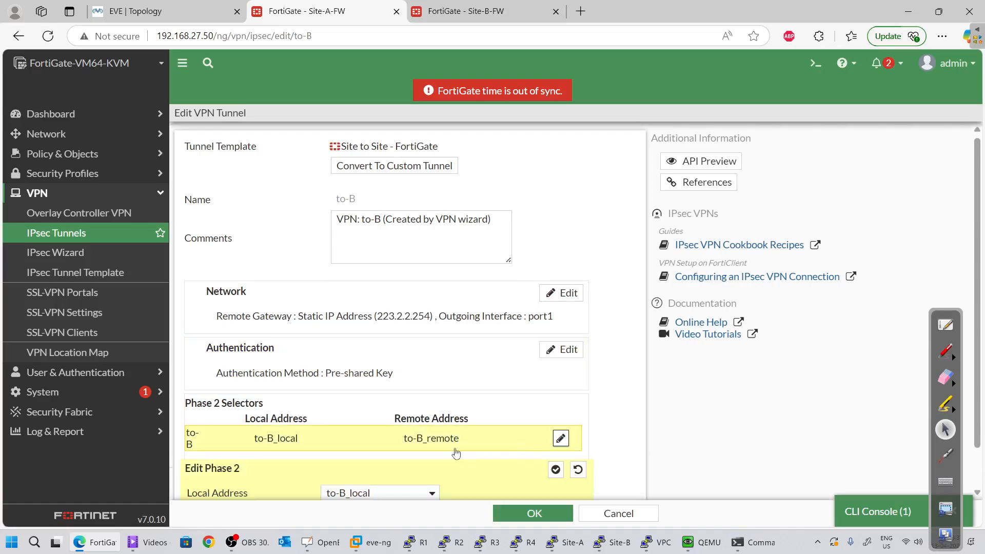
pyautogui.scroll(1, 429, 427)
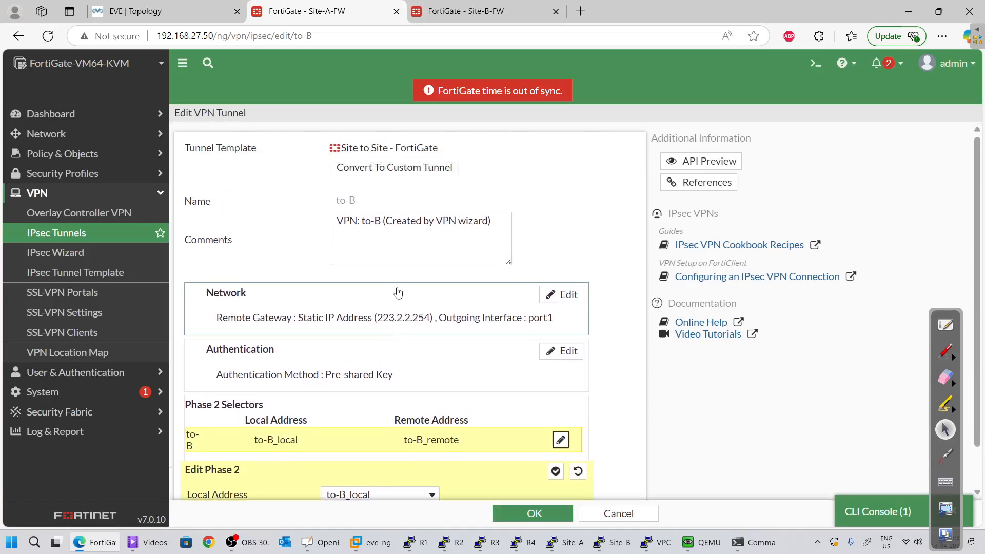
# Convert to-B to a custom tunnel and review its network and Phase 1 settings
pyautogui.click(409, 169)
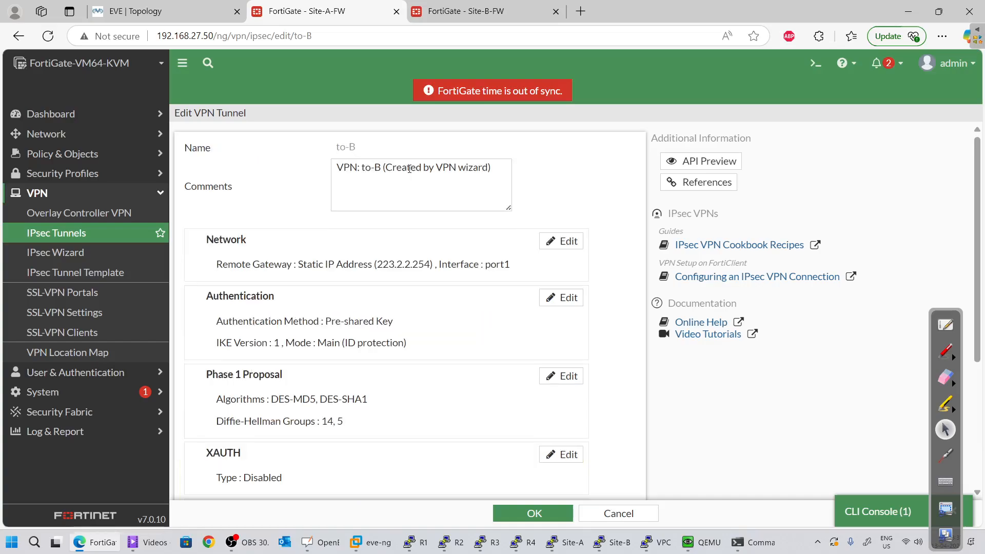
pyautogui.click(563, 246)
pyautogui.scroll(-5, 462, 339)
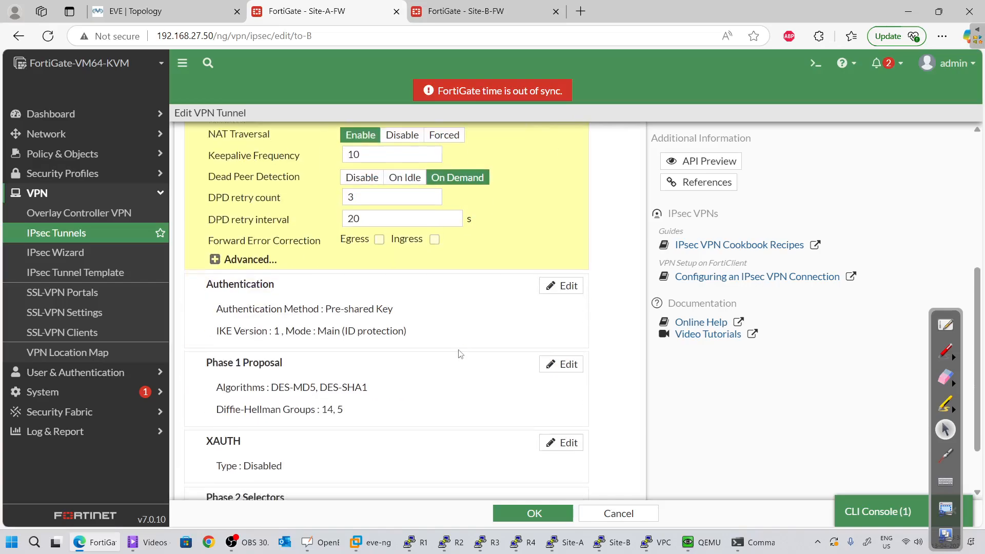
pyautogui.scroll(4, 418, 308)
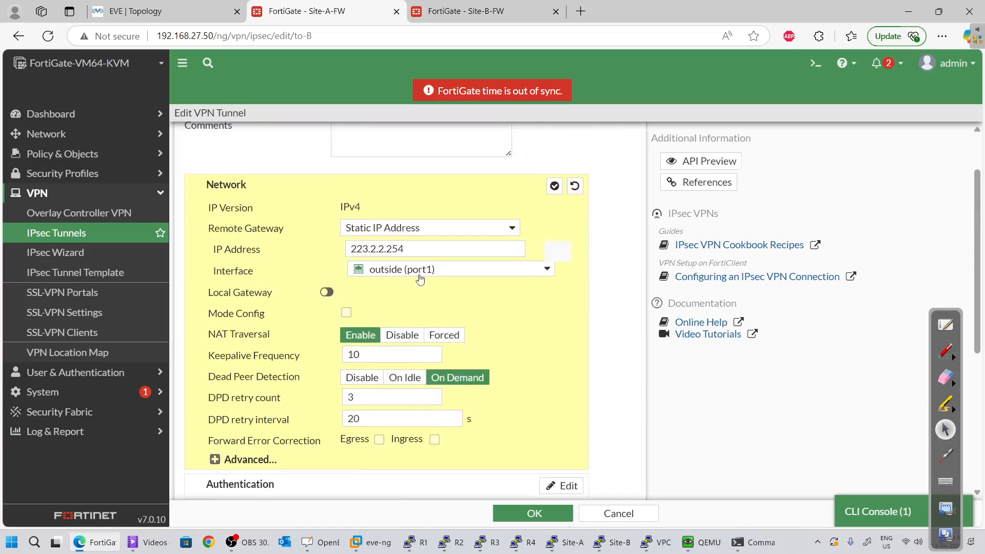
pyautogui.scroll(-4, 420, 279)
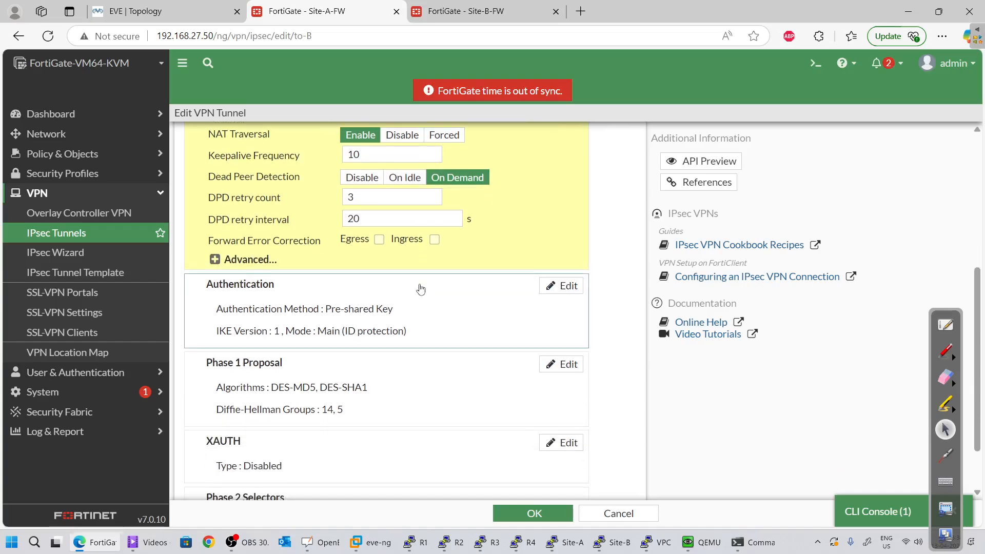
pyautogui.scroll(-1, 421, 288)
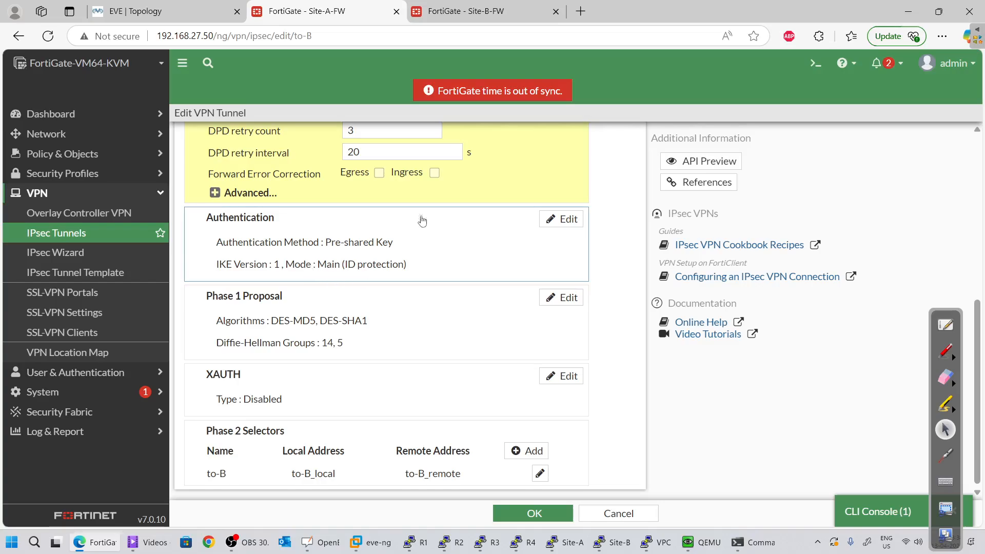
pyautogui.hotkey('ctrl', 'Tab')
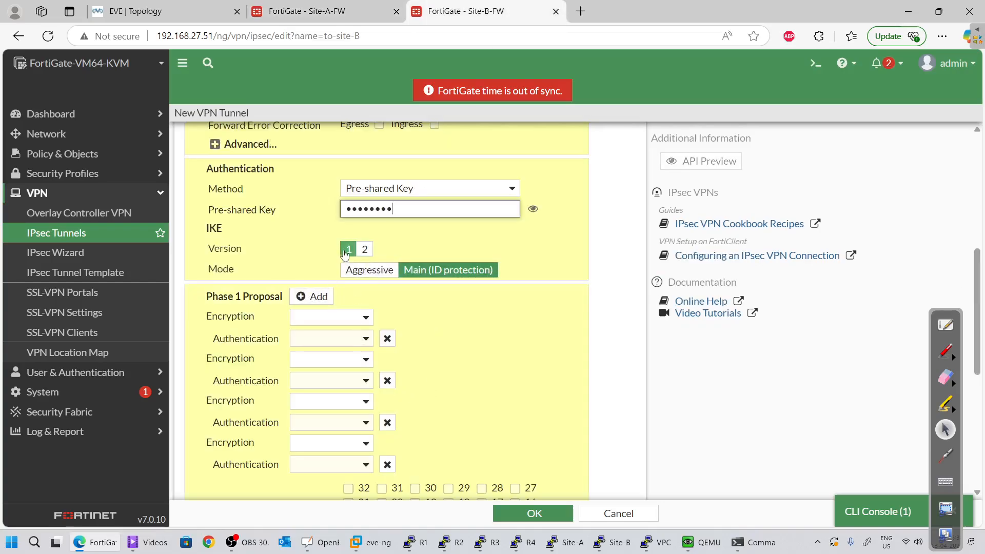
pyautogui.scroll(-1, 431, 262)
pyautogui.hotkey('ctrl', 'shift', 'Tab')
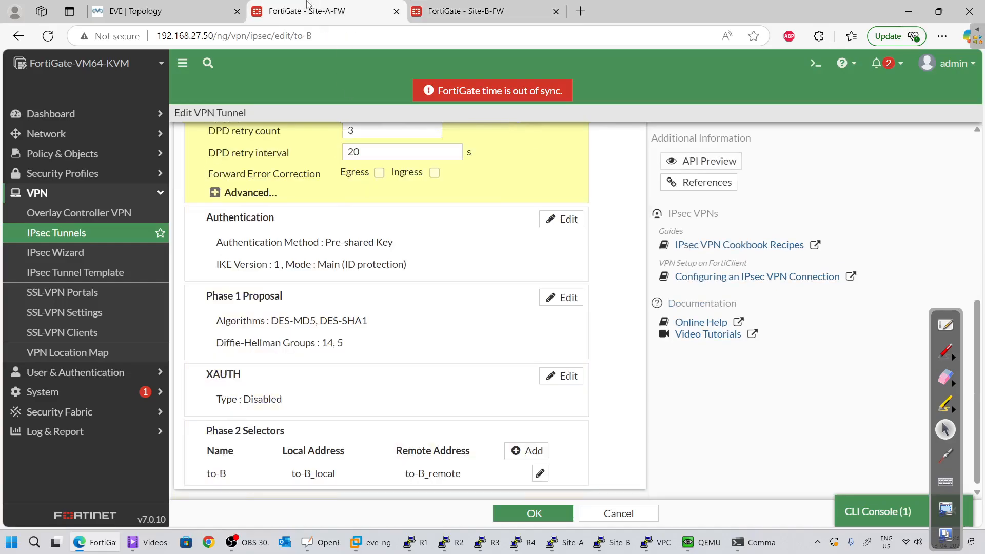
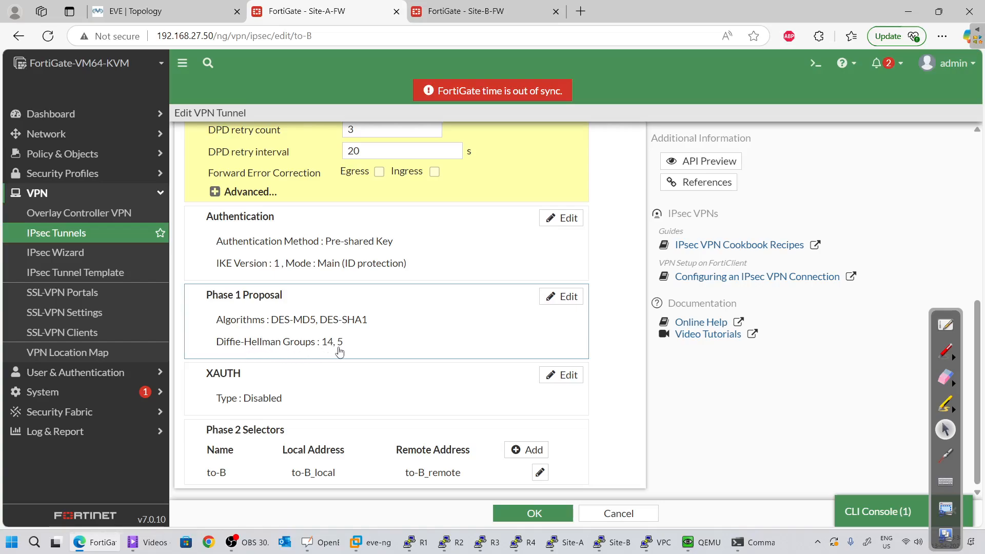
# On Site-B-FW, set the Phase 1 proposal to DES encryption with SHA1 authentication
pyautogui.click(446, 9)
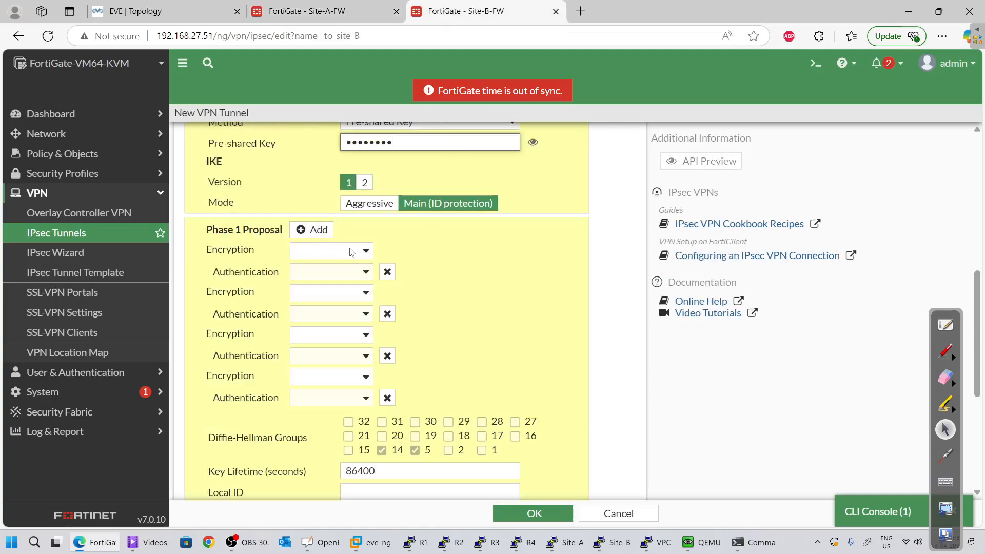
pyautogui.click(331, 253)
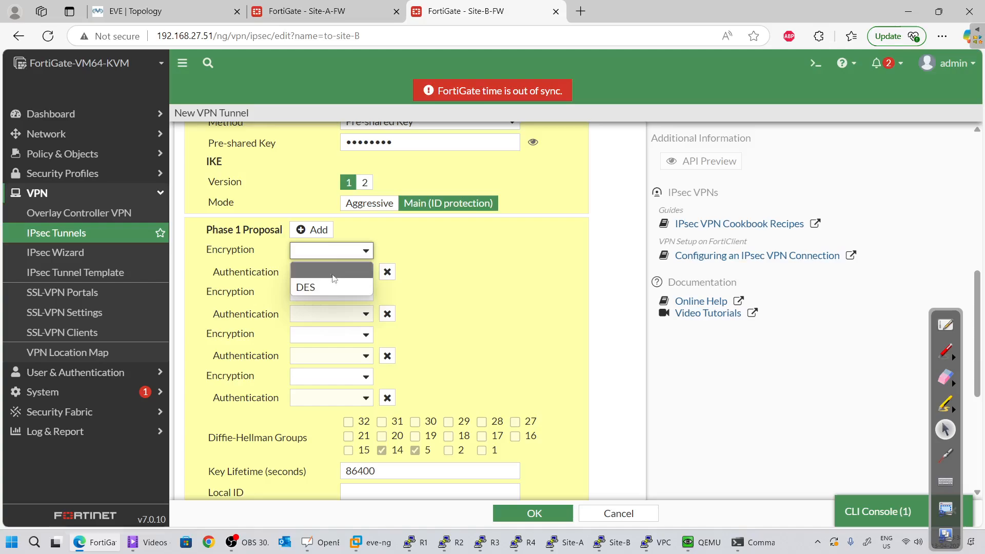
pyautogui.click(365, 288)
pyautogui.click(351, 272)
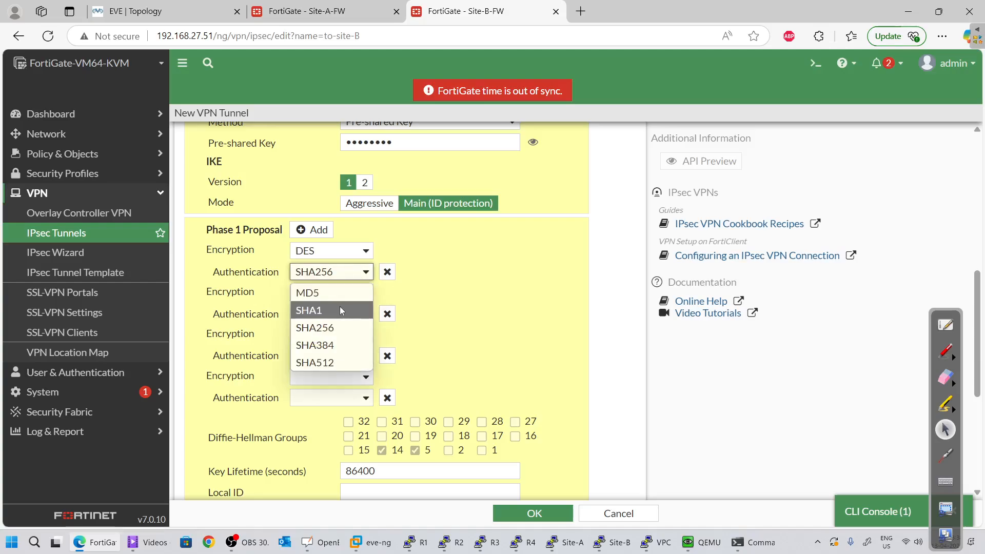
pyautogui.click(342, 309)
# Delete the three empty Phase 1 proposal rows and check Site-A's to-B tunnel for comparison
pyautogui.click(387, 314)
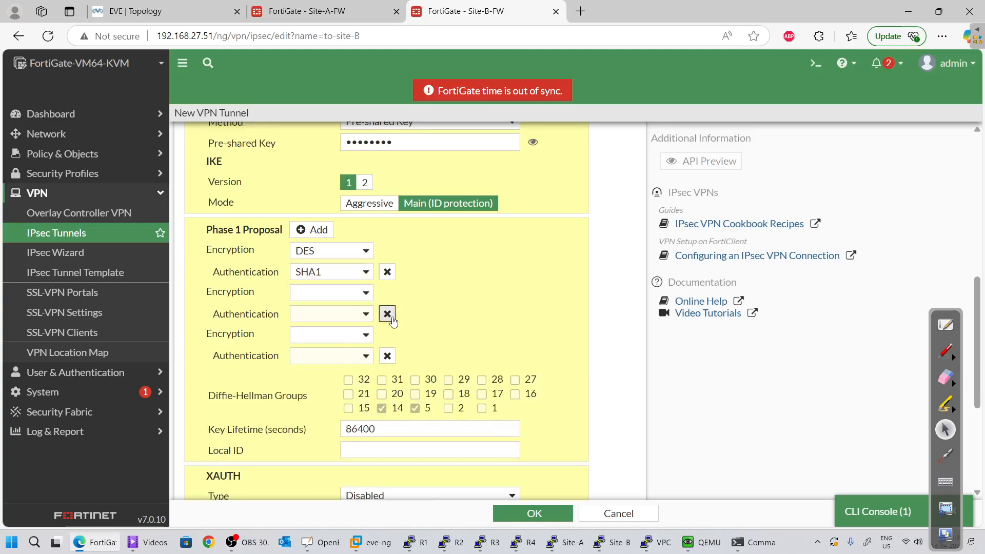
pyautogui.click(388, 315)
pyautogui.click(388, 314)
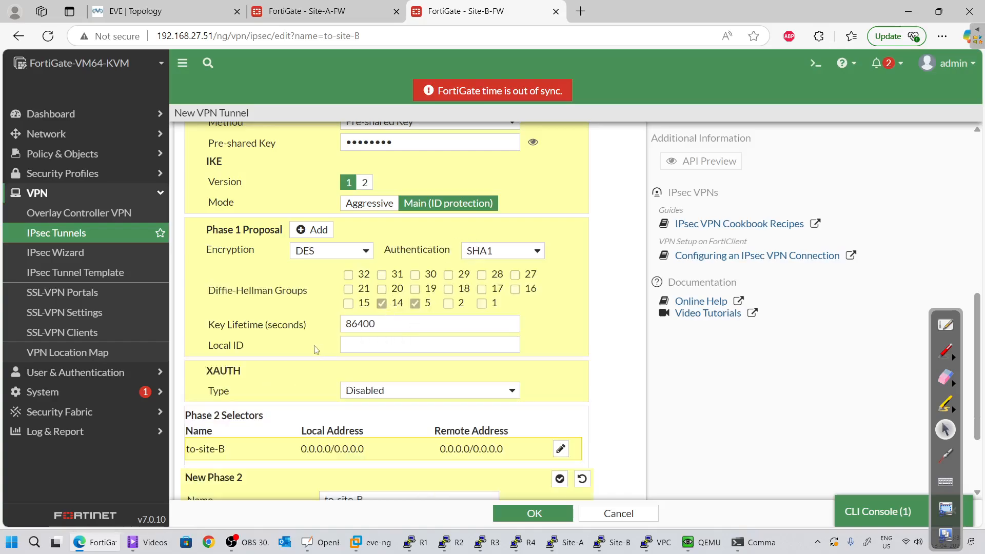
pyautogui.scroll(-1, 306, 353)
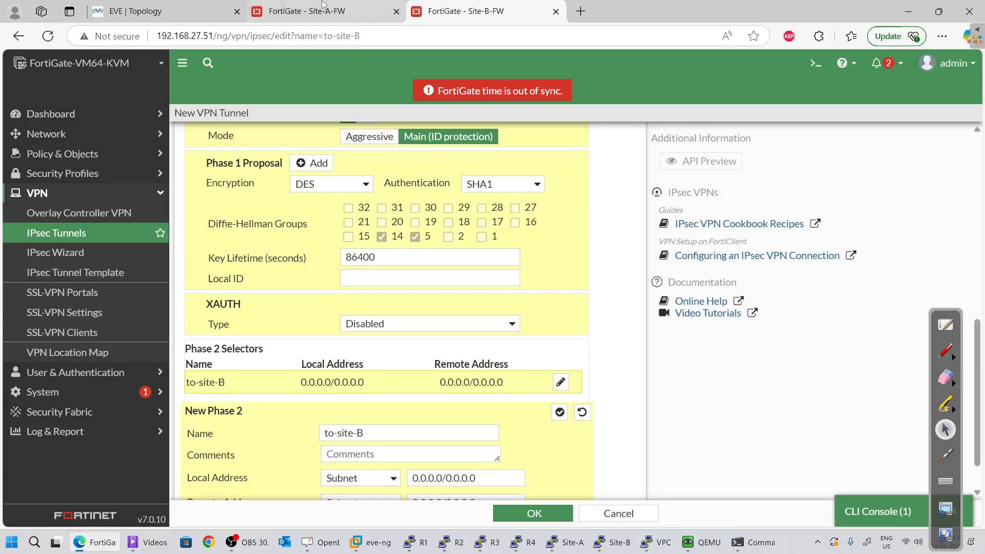
pyautogui.click(306, 11)
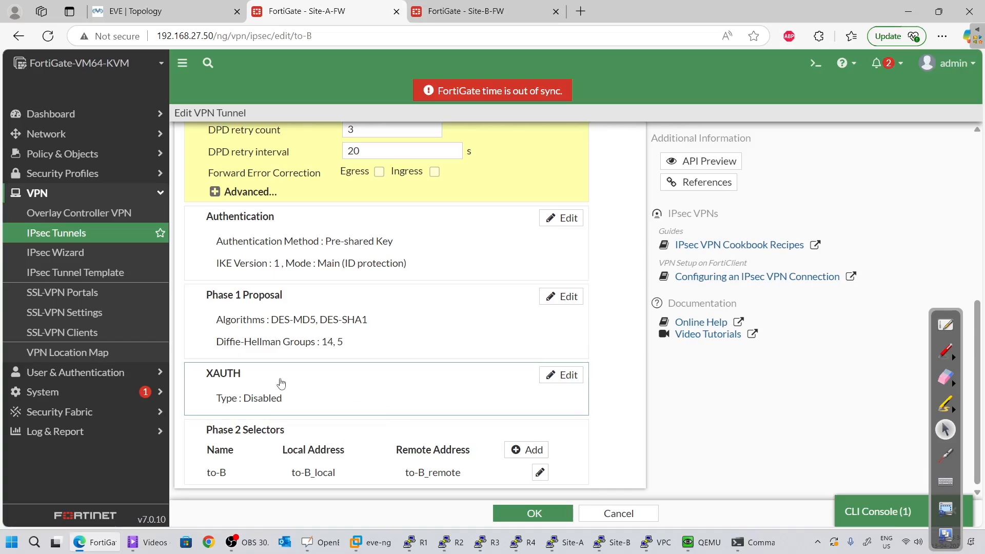
# Enter Site-B's Phase 2 local address 10.1.1.0/24 and remote address 192.168.1.0/24
pyautogui.click(461, 11)
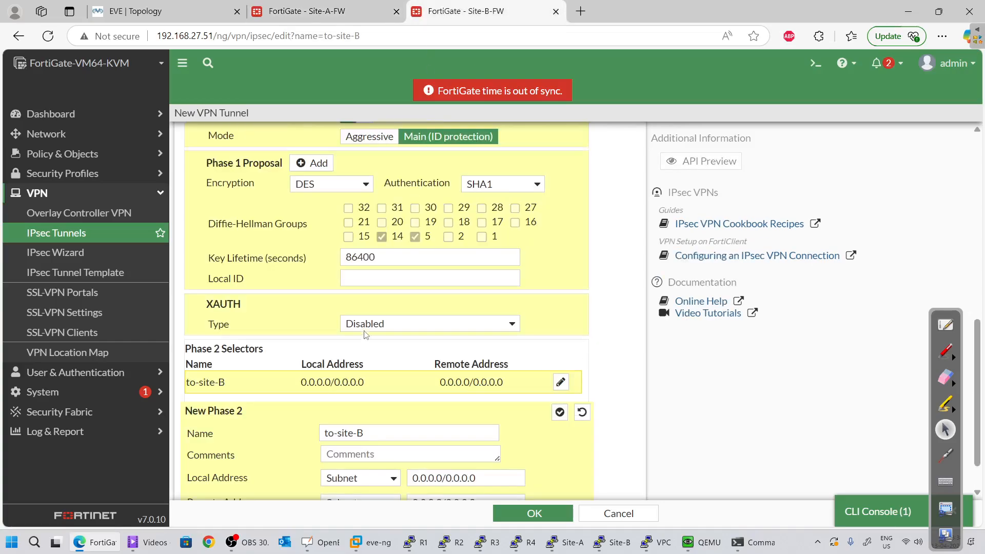
pyautogui.scroll(-1, 365, 334)
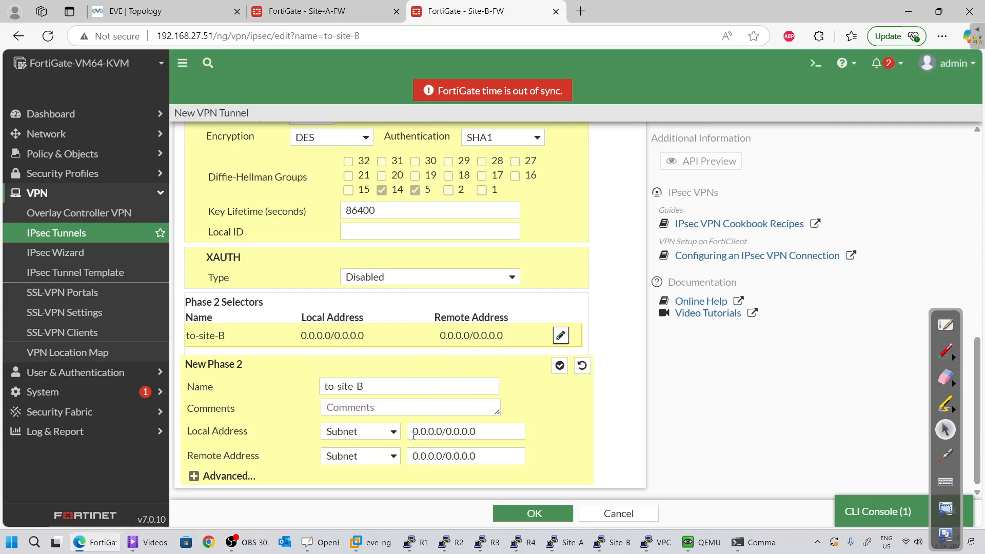
pyautogui.tripleClick(496, 436)
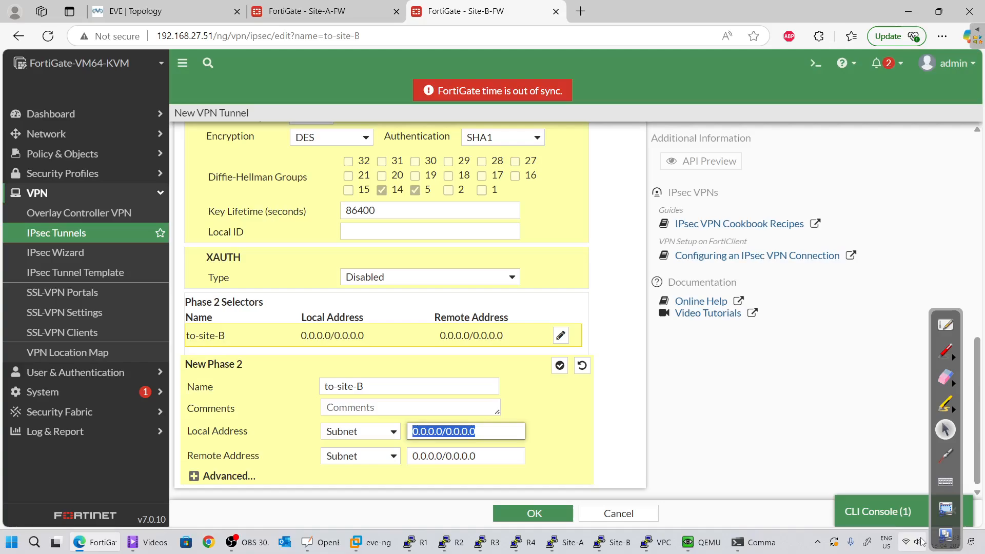
pyautogui.write('10.1.1.')
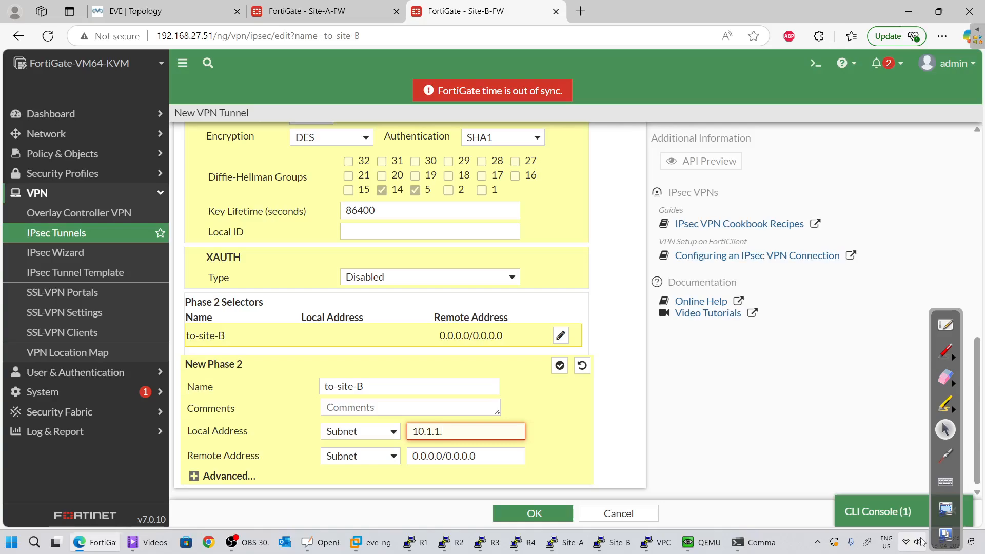
pyautogui.write('0/24')
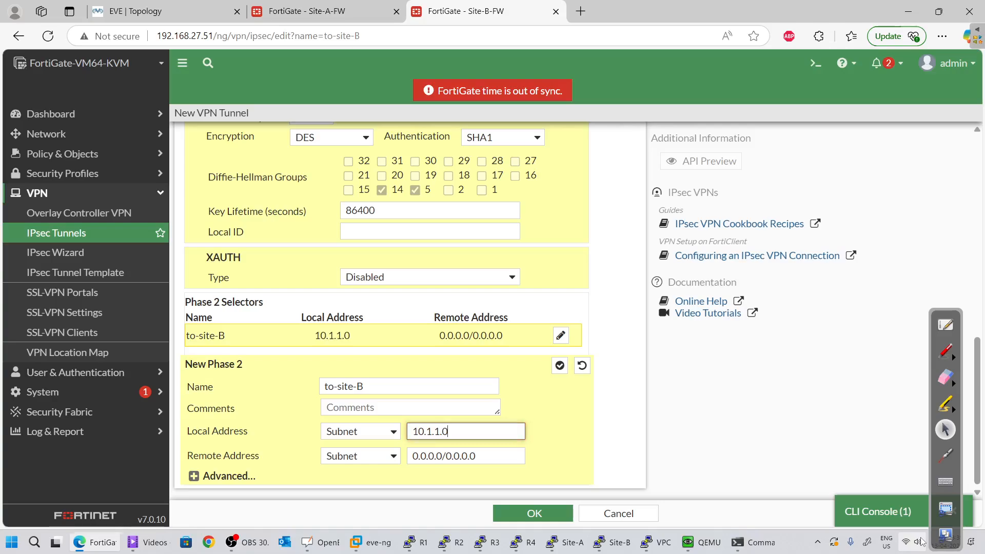
pyautogui.press('Tab')
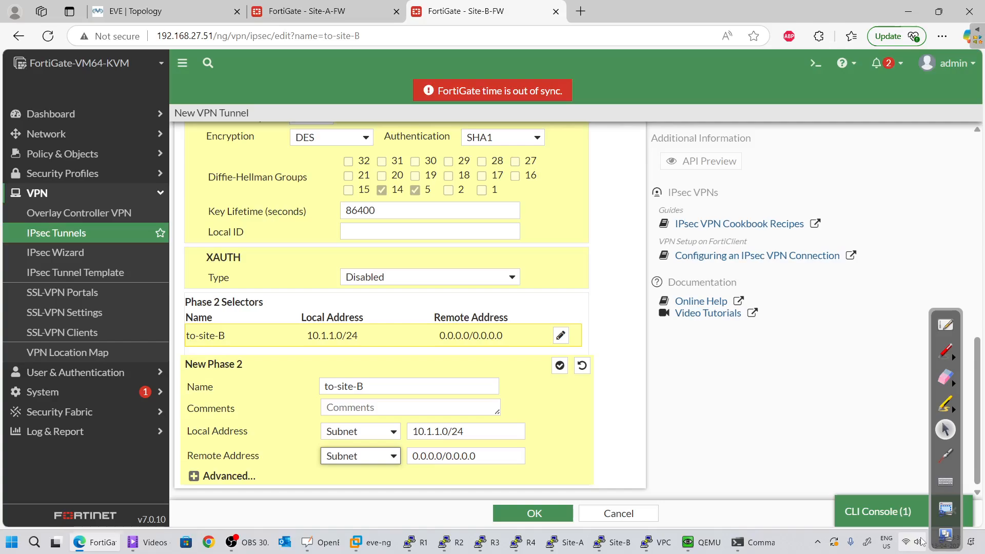
pyautogui.press('Tab')
pyautogui.write('19')
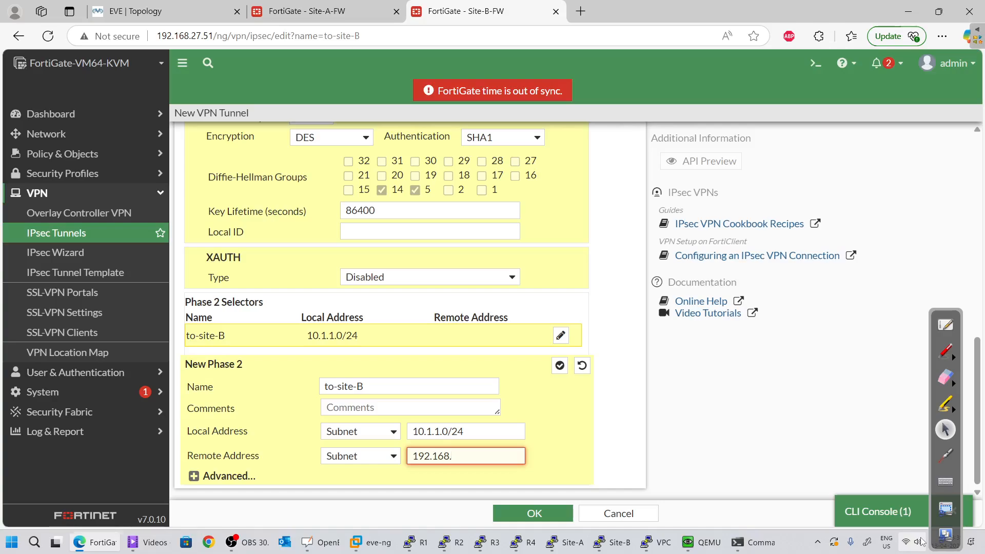
pyautogui.write('2.168.1.0')
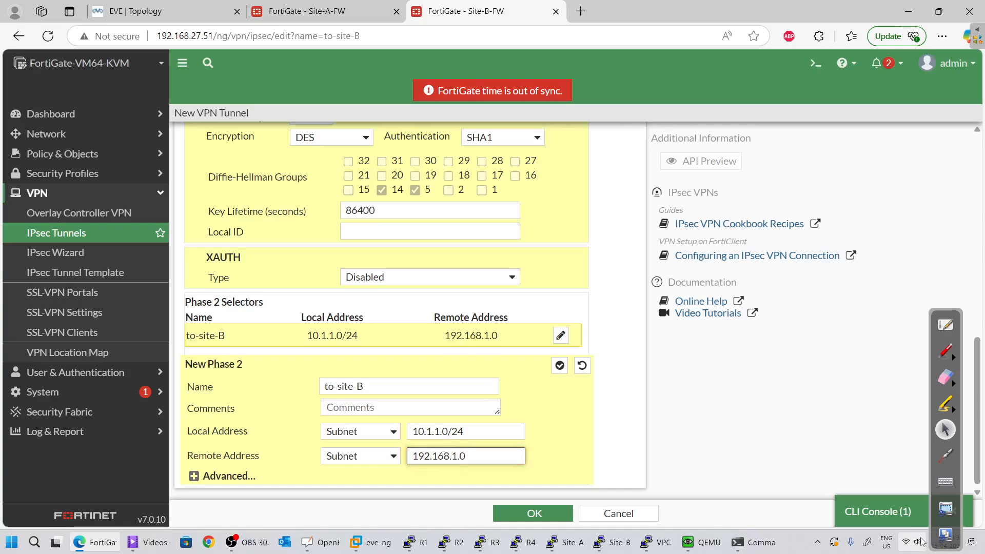
pyautogui.write('/24')
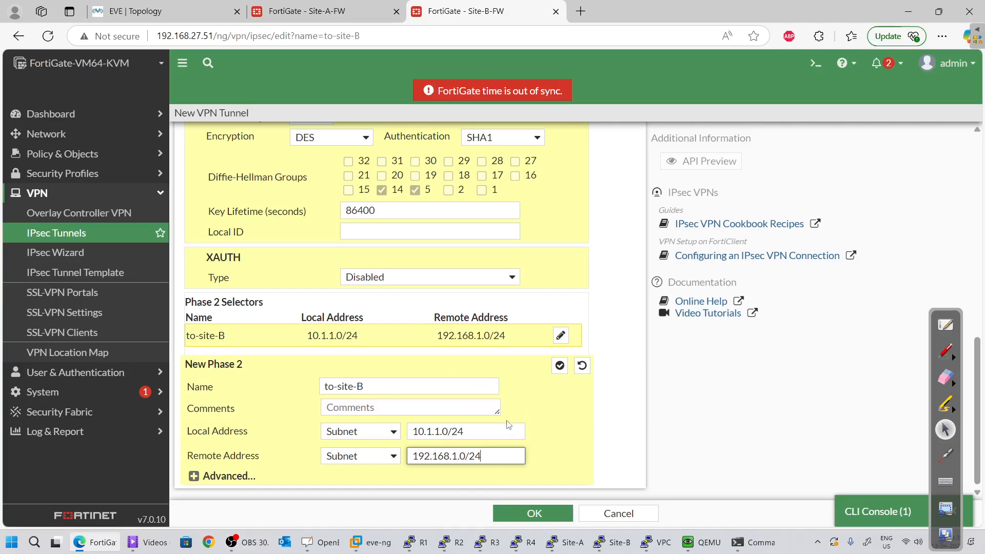
pyautogui.click(306, 11)
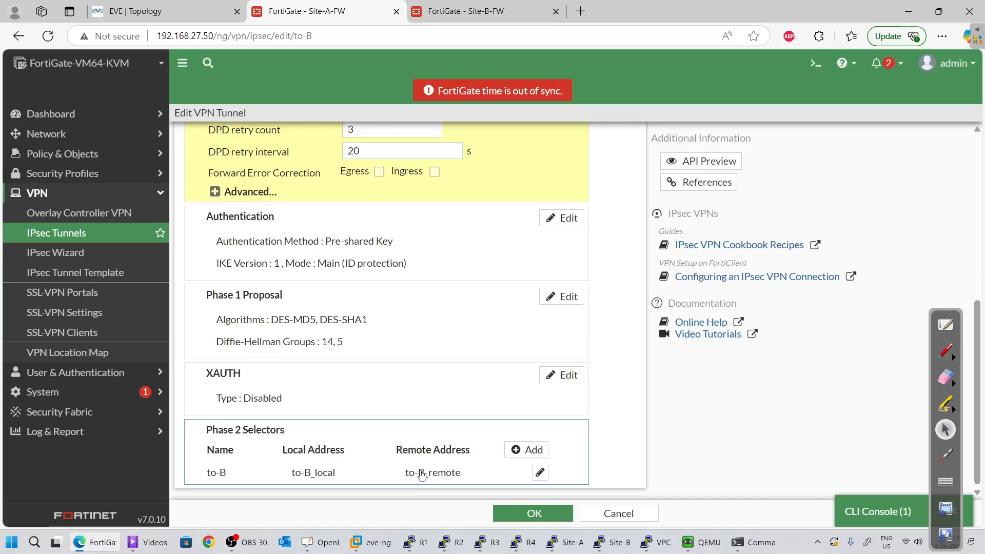
# Inspect Site-A's Phase 2 selector and its advanced proposal settings
pyautogui.click(539, 473)
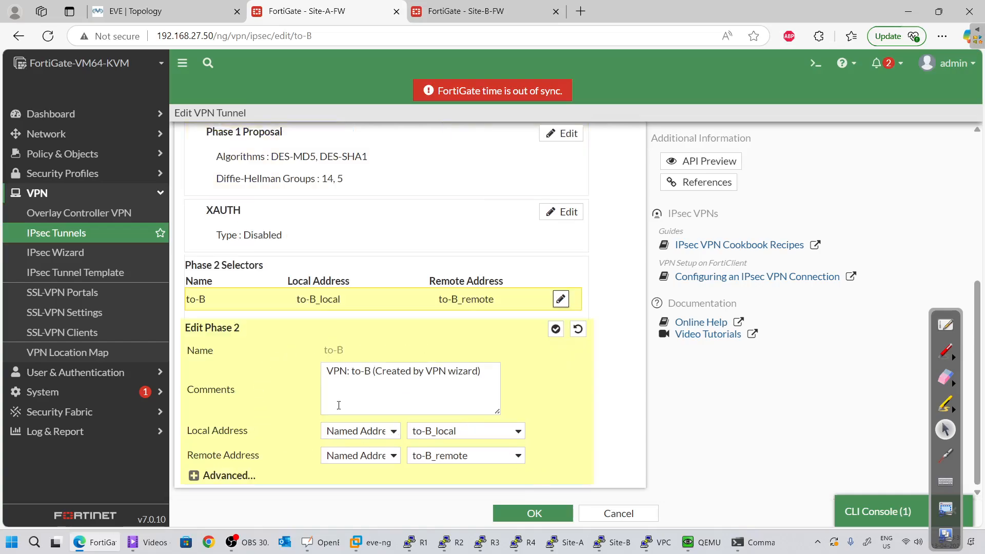
pyautogui.click(195, 475)
pyautogui.scroll(-4, 283, 441)
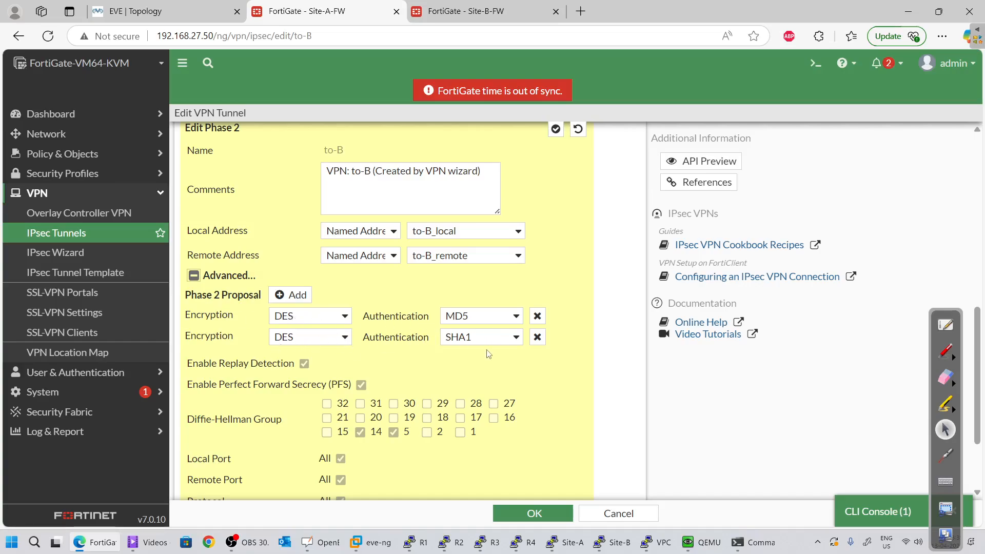
pyautogui.scroll(-2, 488, 354)
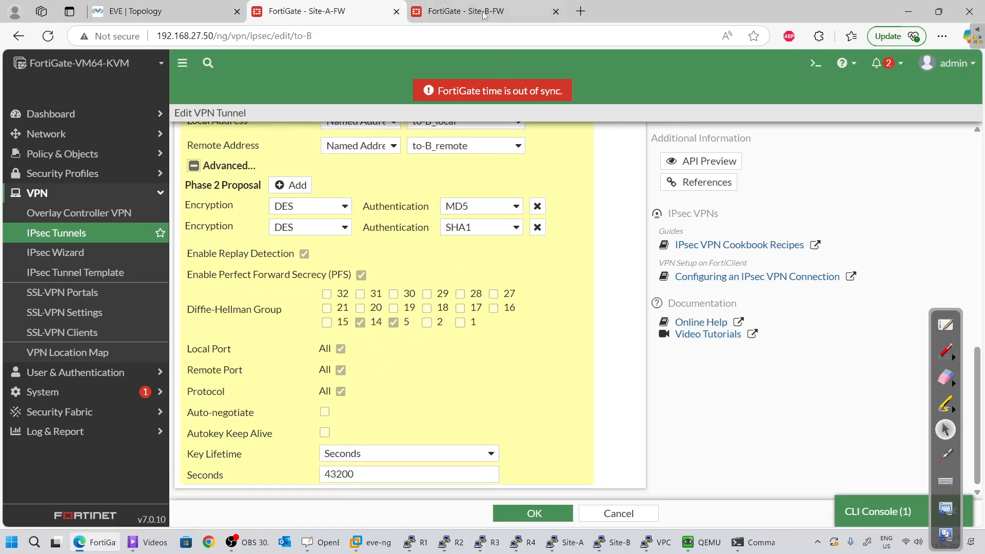
pyautogui.hotkey('ctrl', 'Tab')
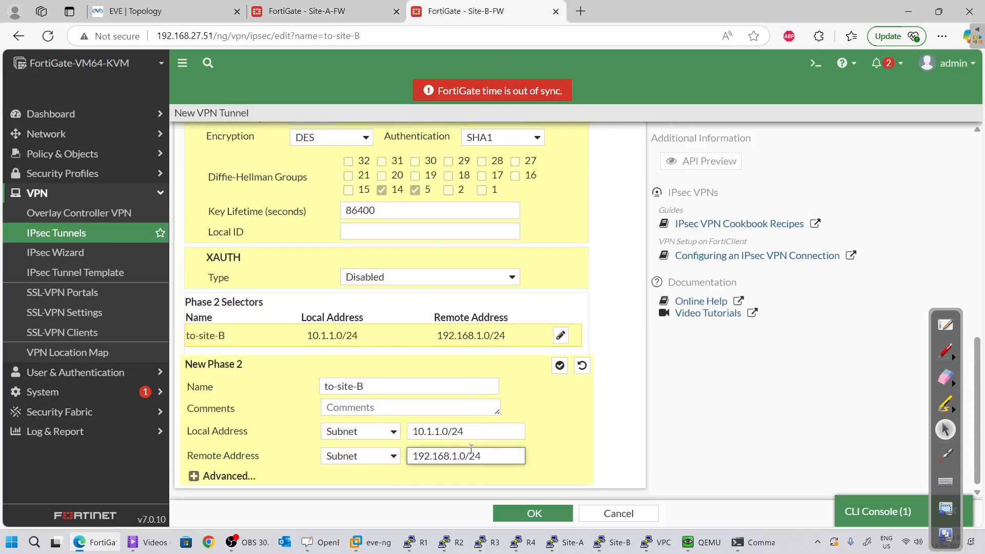
# On Site-B, set the Phase 2 proposals to DES/MD5 and DES/SHA1
pyautogui.click(194, 476)
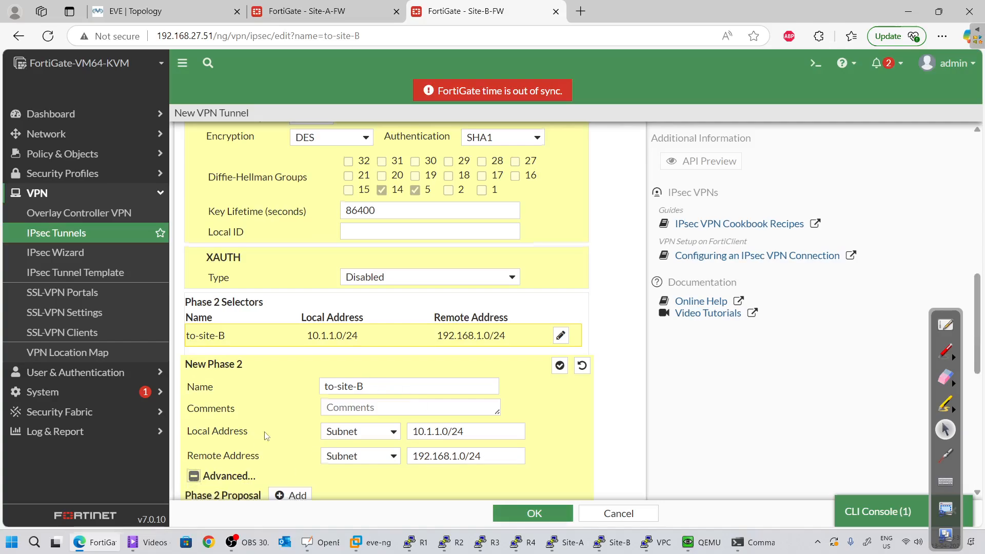
pyautogui.scroll(-6, 266, 436)
pyautogui.click(297, 183)
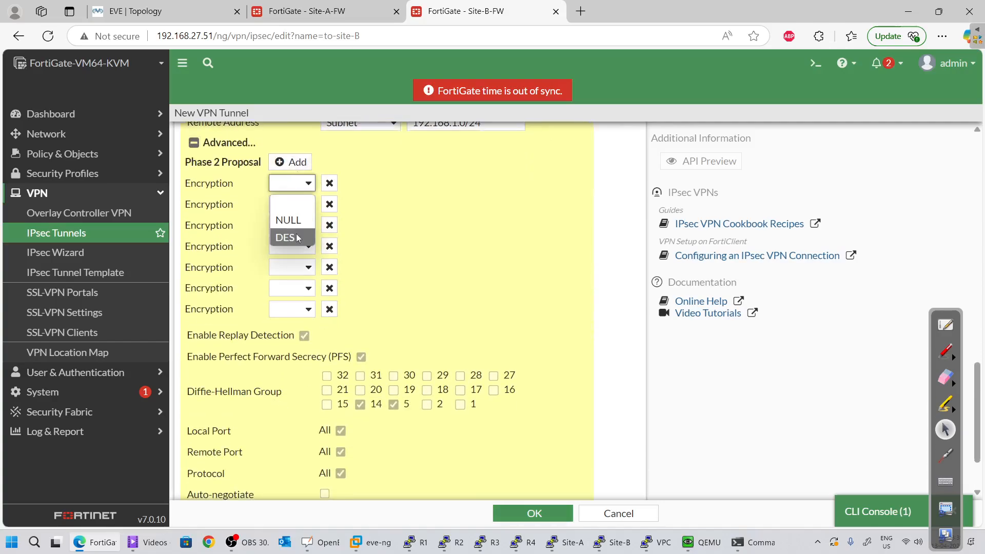
pyautogui.click(297, 238)
pyautogui.click(291, 205)
pyautogui.click(286, 258)
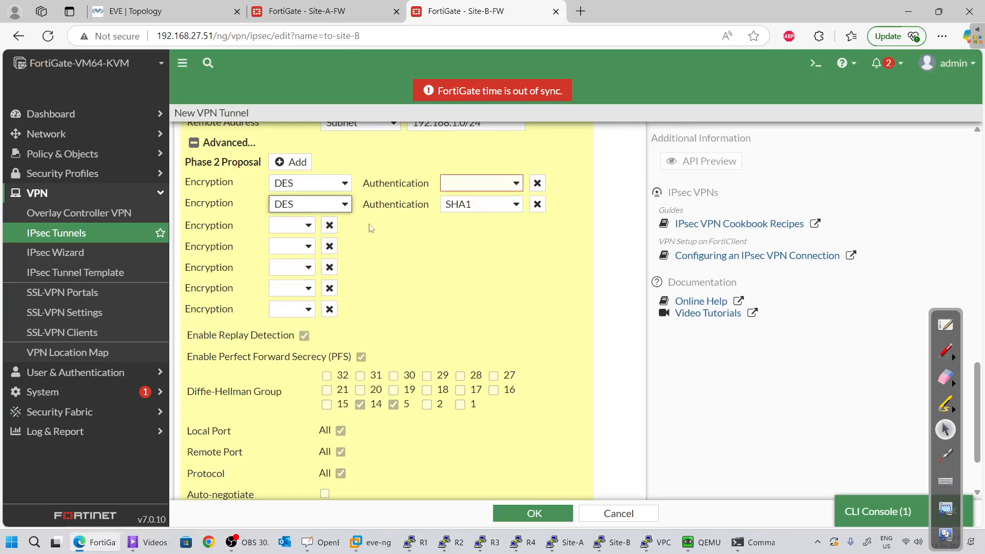
pyautogui.click(479, 183)
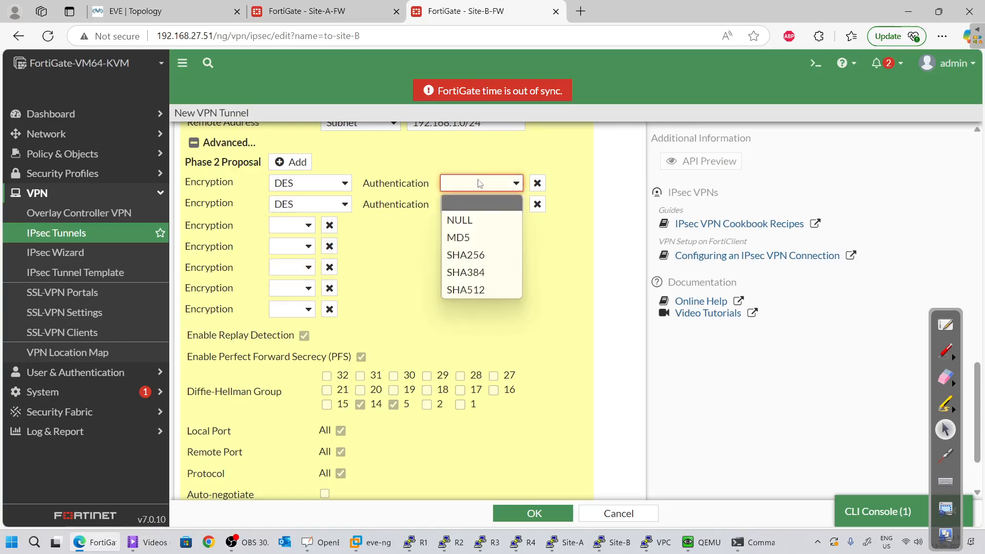
pyautogui.click(467, 237)
pyautogui.click(469, 208)
pyautogui.click(410, 255)
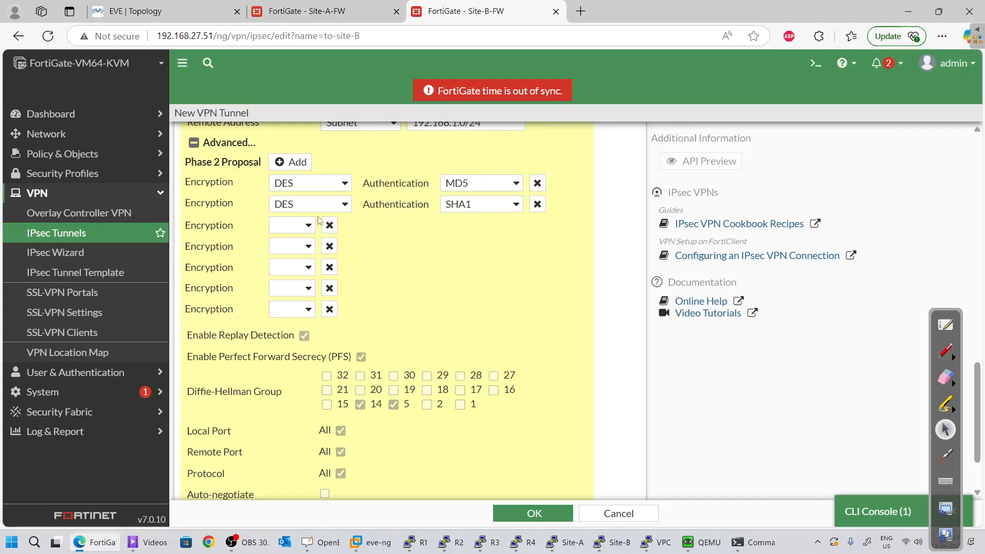
# Delete the five empty Phase 2 proposal rows
pyautogui.click(330, 308)
pyautogui.click(330, 288)
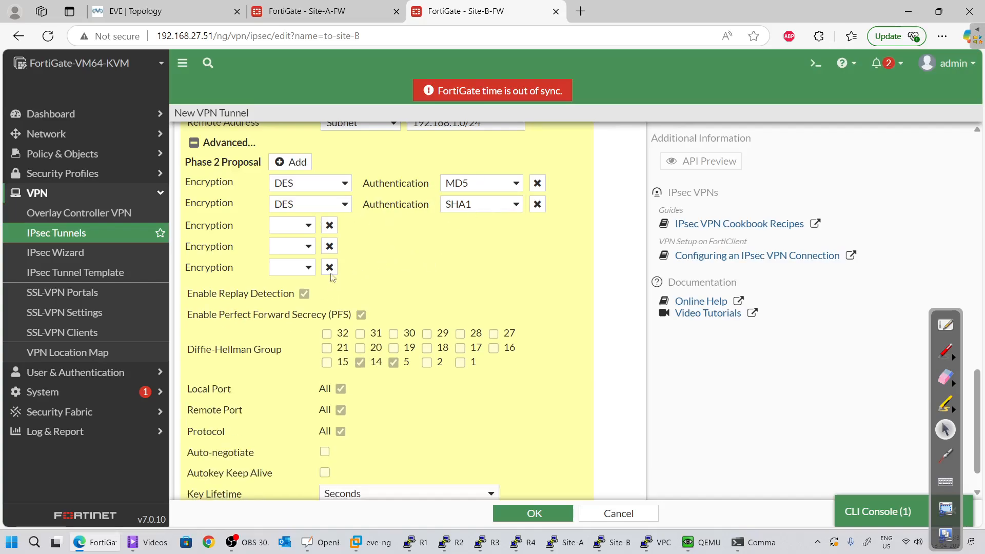
pyautogui.click(329, 267)
pyautogui.click(329, 246)
pyautogui.click(330, 225)
# Compare Site-B's Phase 2 proposals against Site-A's to-B tunnel
pyautogui.click(308, 11)
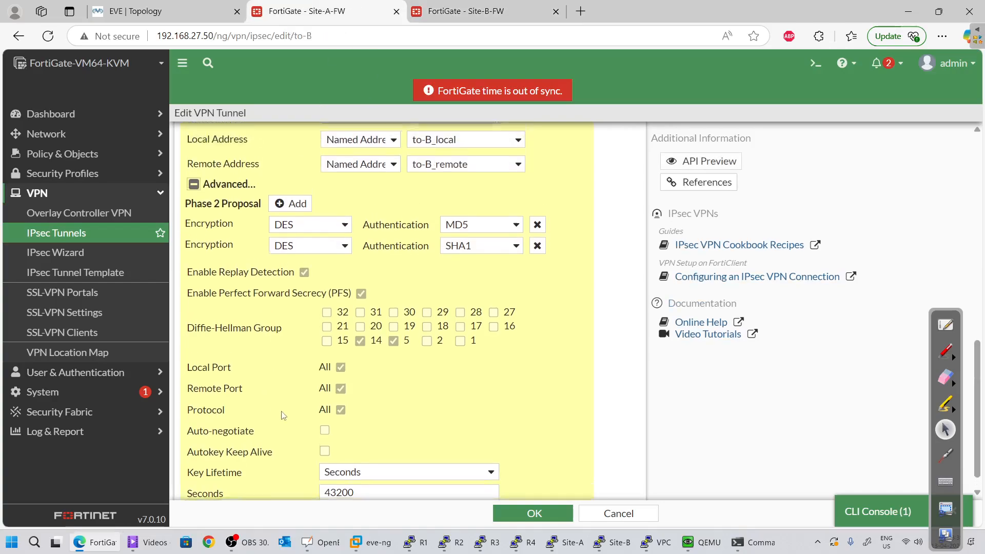
pyautogui.scroll(-1, 349, 405)
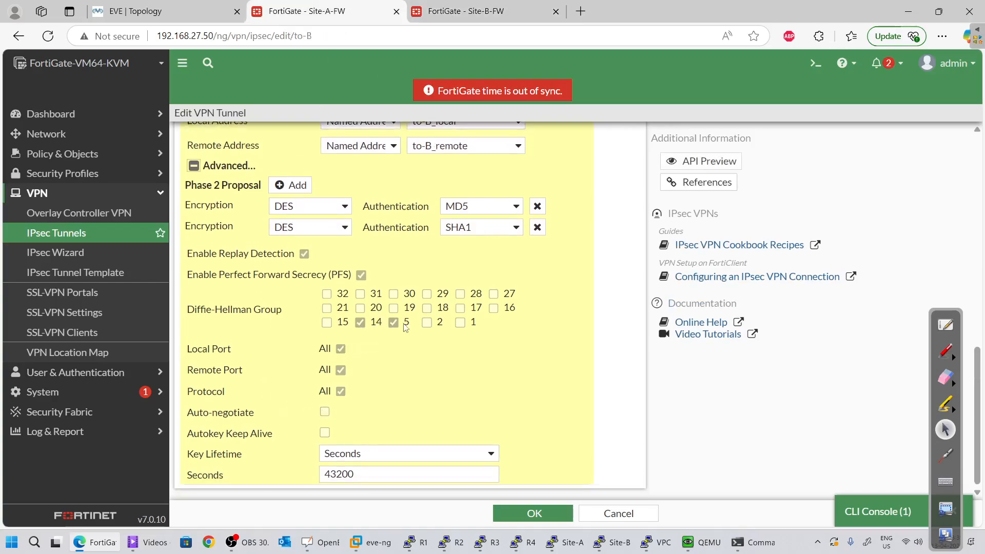
pyautogui.click(465, 6)
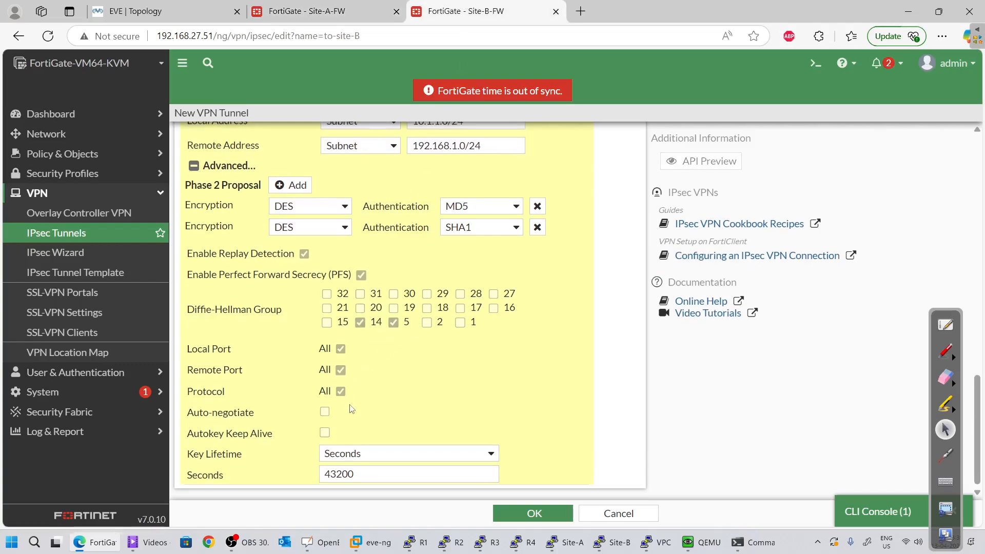
pyautogui.click(370, 7)
pyautogui.click(442, 6)
pyautogui.click(347, 16)
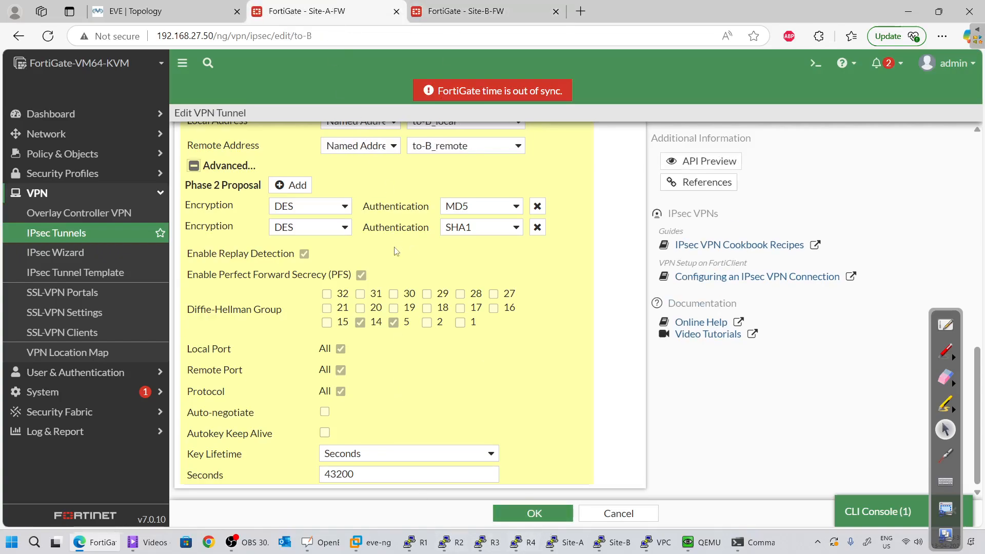
pyautogui.click(495, 4)
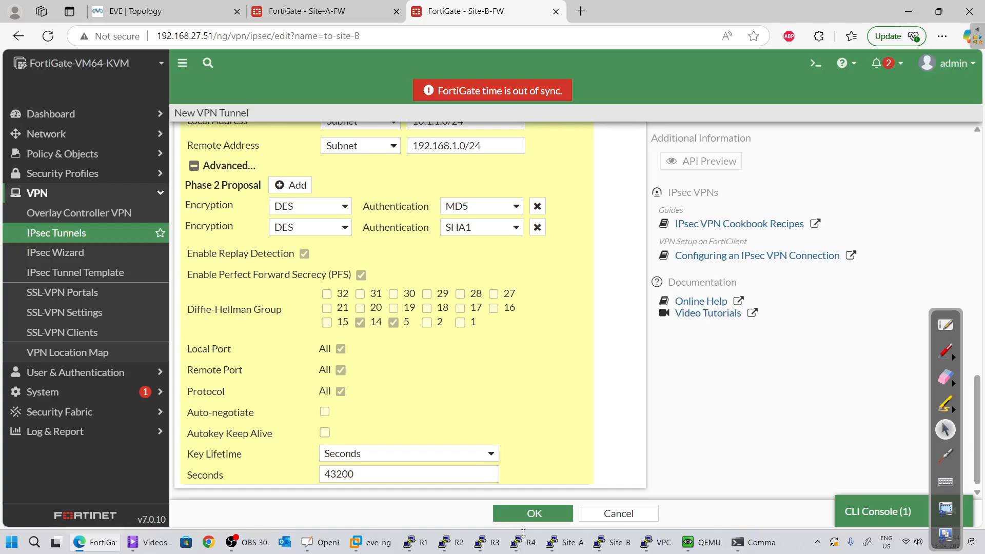
# Confirm the Phase 2 selector, bind to-site-B to outside (port1), and save the tunnel
pyautogui.click(526, 513)
pyautogui.scroll(5, 503, 451)
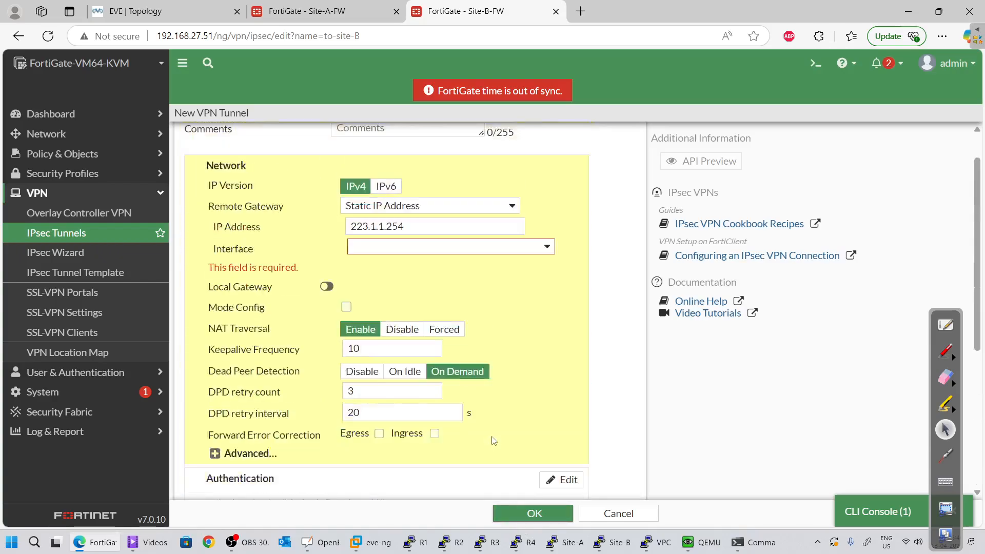
pyautogui.click(421, 288)
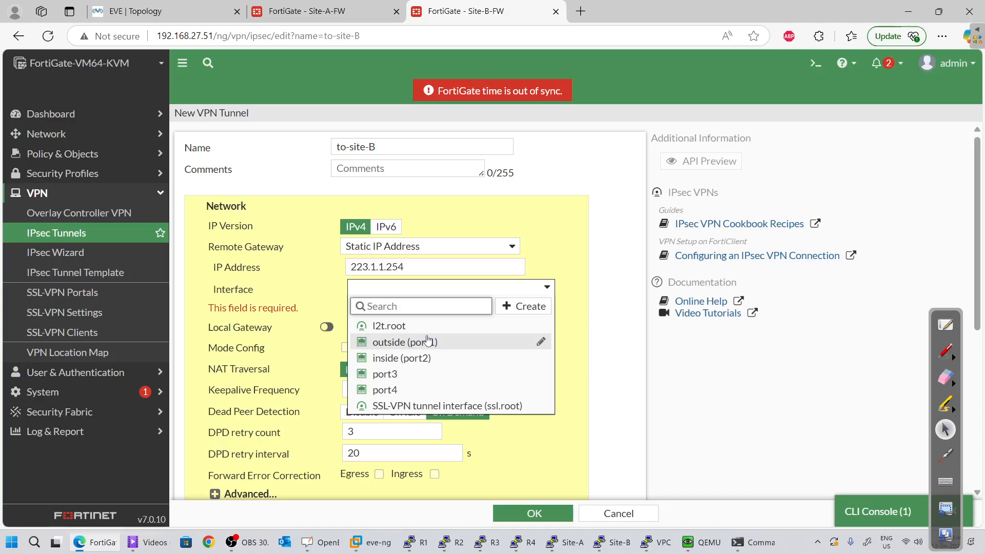
pyautogui.click(403, 341)
pyautogui.scroll(-10, 387, 262)
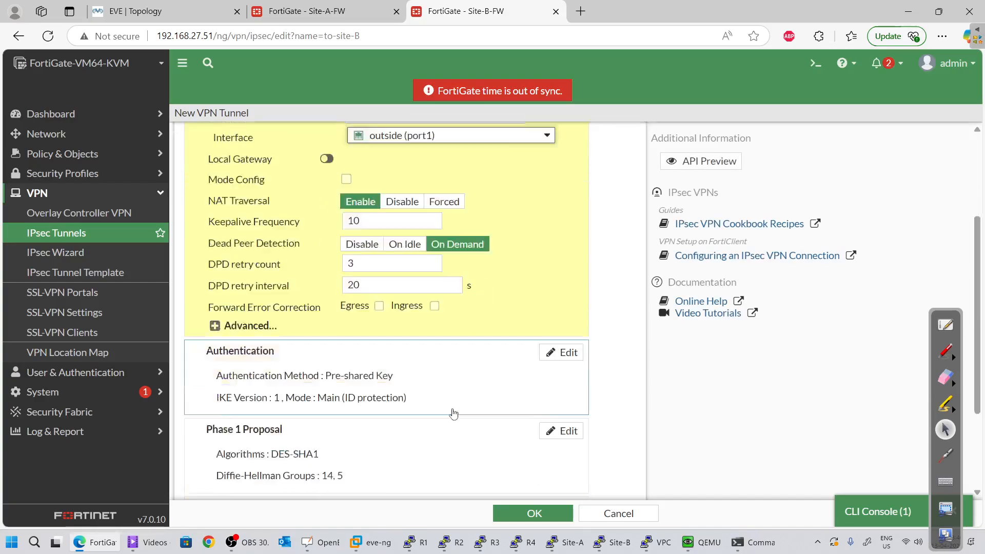
pyautogui.click(532, 513)
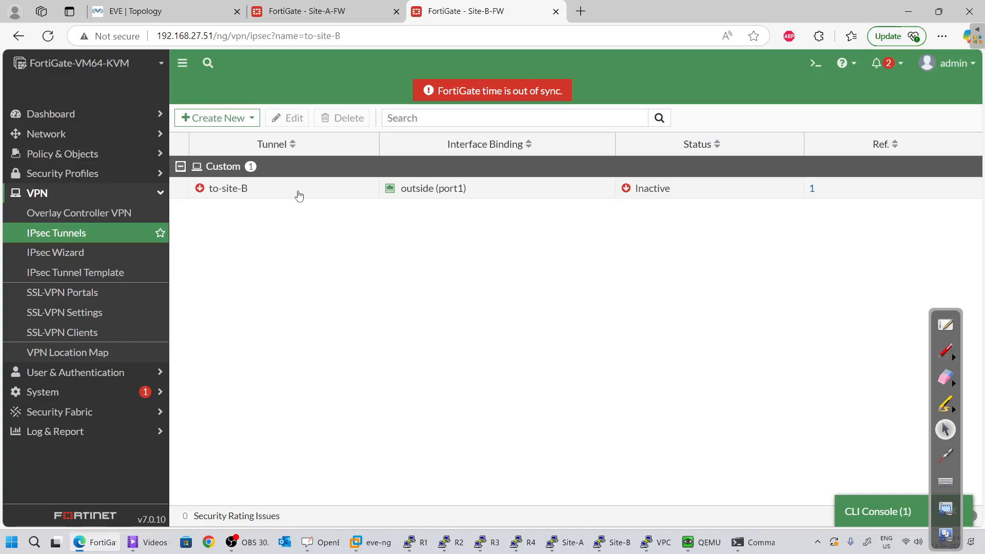
# On Site-B-FW, open the Network > Static Routes page
pyautogui.click(77, 154)
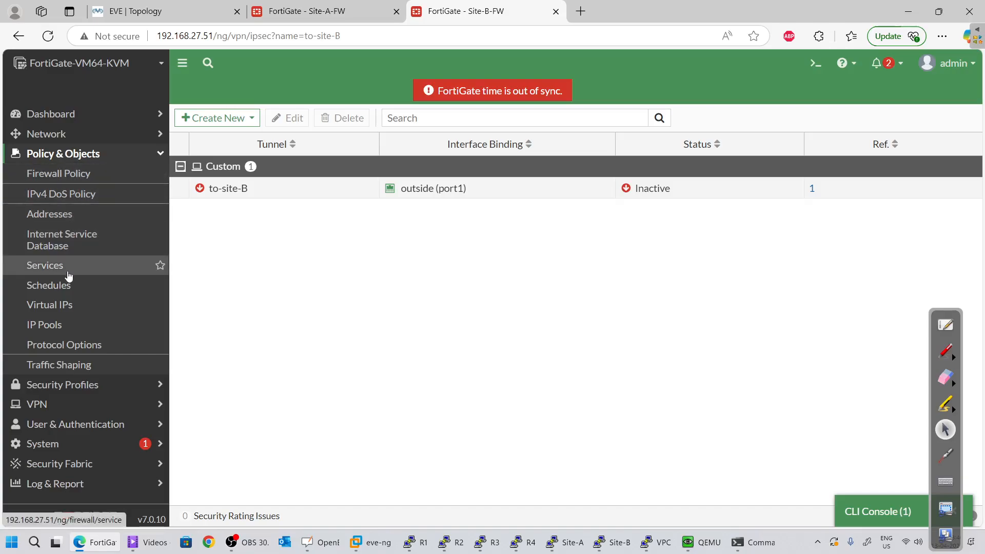
pyautogui.click(226, 195)
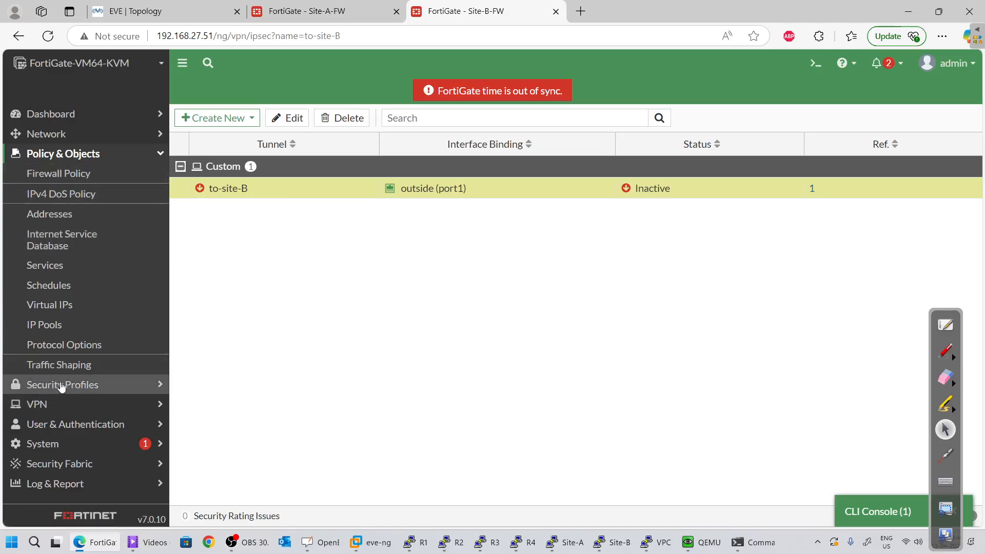
pyautogui.click(66, 135)
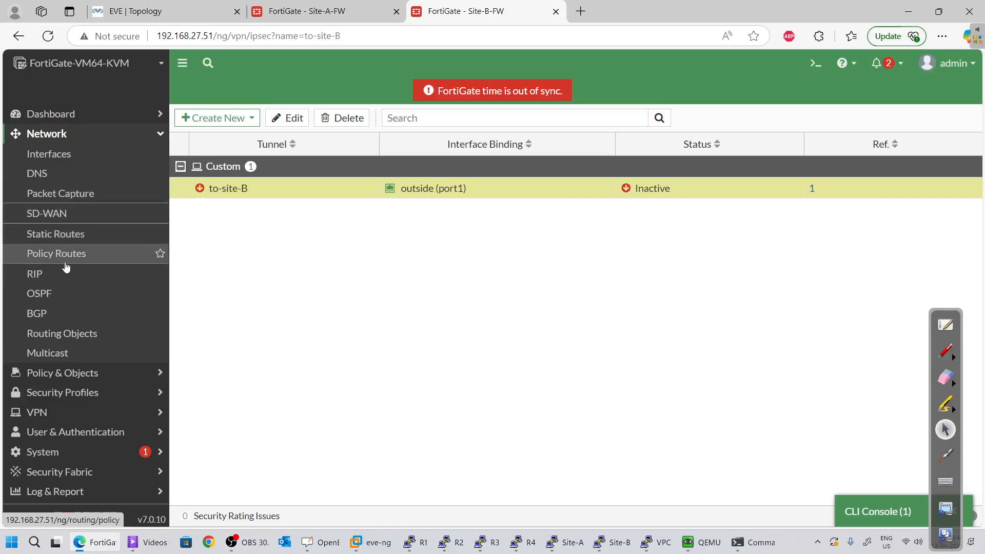
pyautogui.click(64, 215)
pyautogui.click(66, 233)
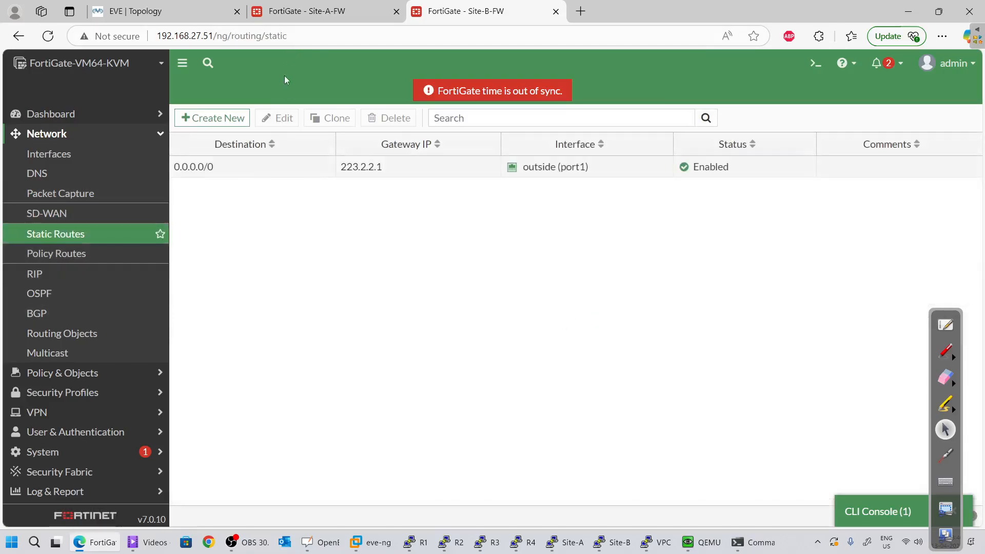
# On Site-A-FW, open Static Routes and look over the to-B tunnel and blackhole routes
pyautogui.hotkey('ctrl', 'shift', 'Tab')
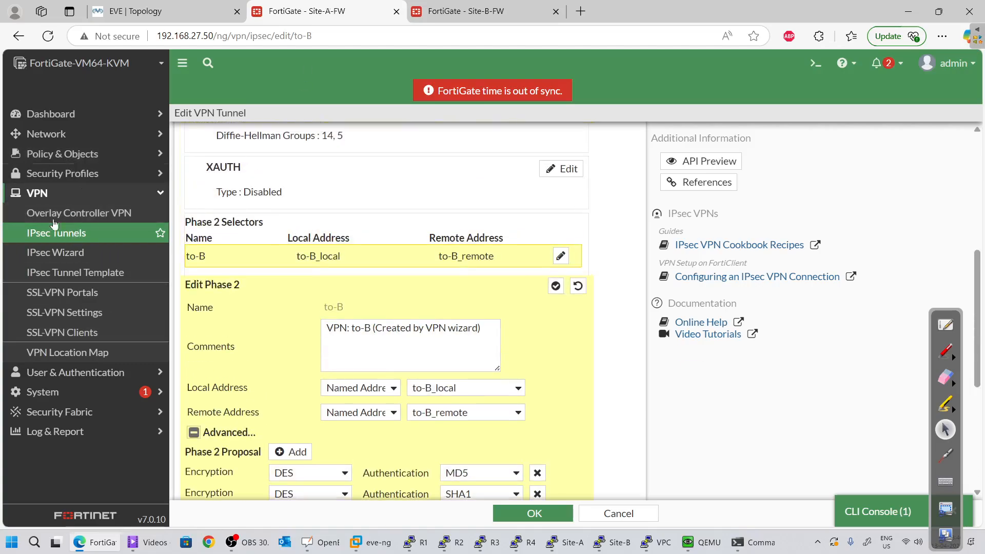
pyautogui.click(52, 133)
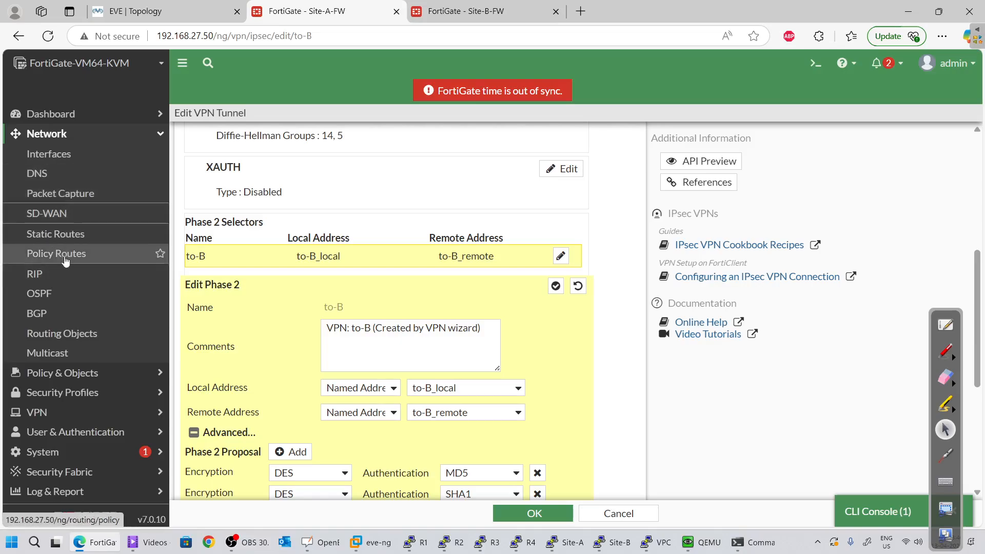
pyautogui.click(64, 236)
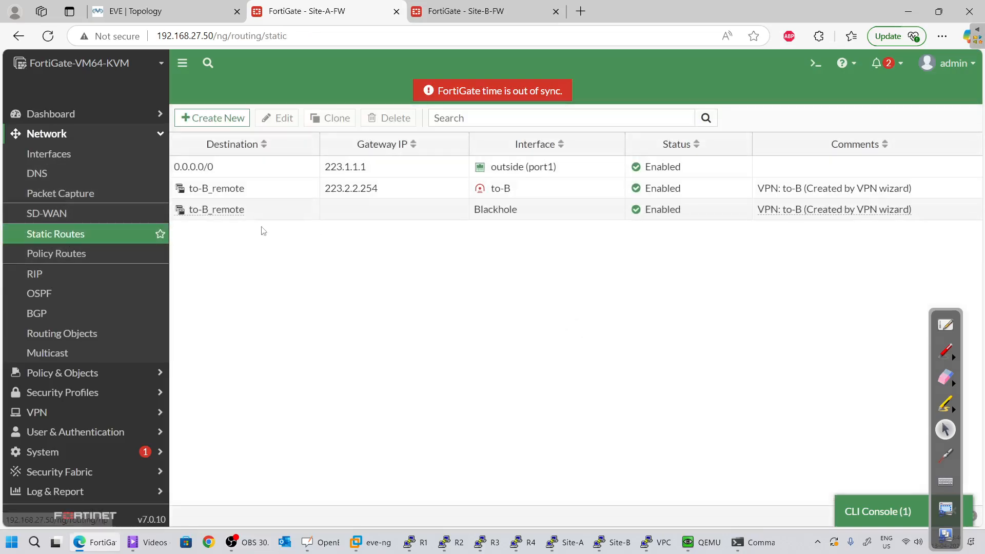
pyautogui.click(246, 190)
pyautogui.click(243, 214)
pyautogui.click(246, 190)
pyautogui.click(247, 212)
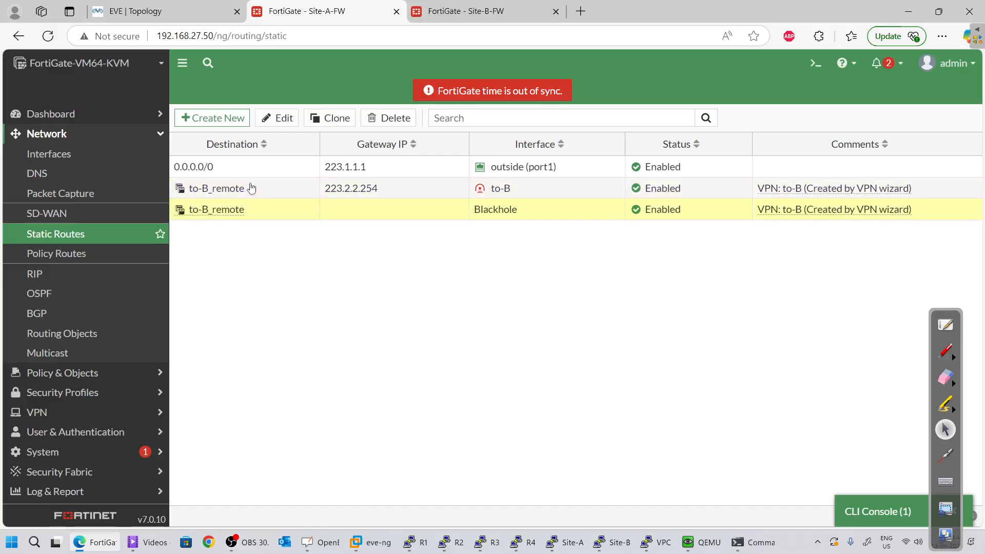
pyautogui.click(248, 189)
pyautogui.click(251, 211)
pyautogui.click(253, 192)
pyautogui.click(255, 210)
# Review the to-B tunnel route's settings and priority without saving, then return to Site-B
pyautogui.rightClick(257, 188)
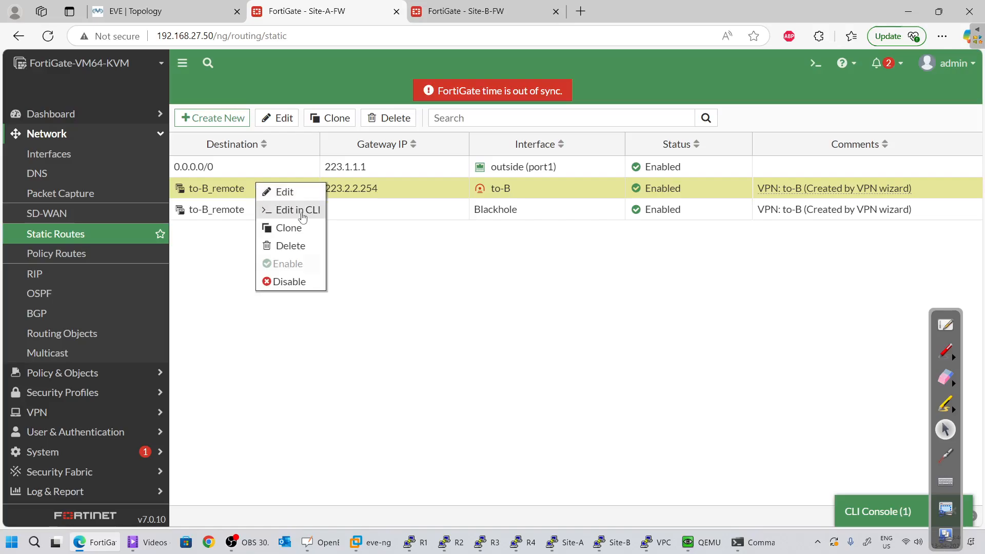
pyautogui.click(282, 191)
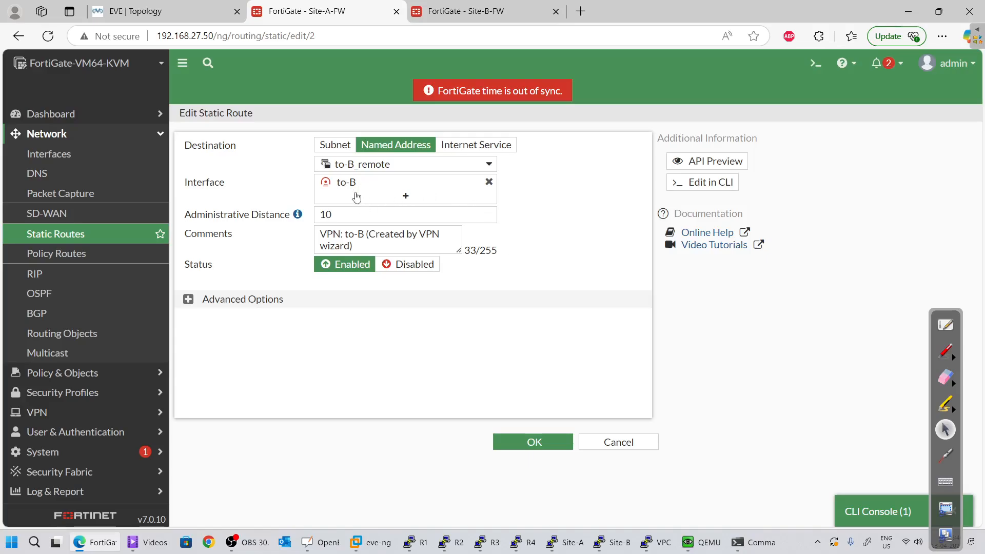
pyautogui.click(188, 299)
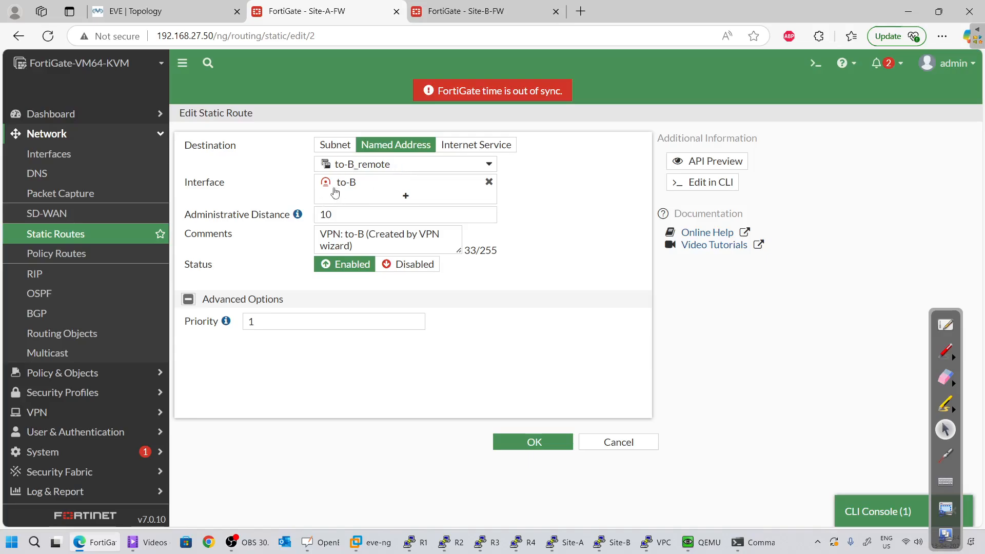
pyautogui.click(601, 446)
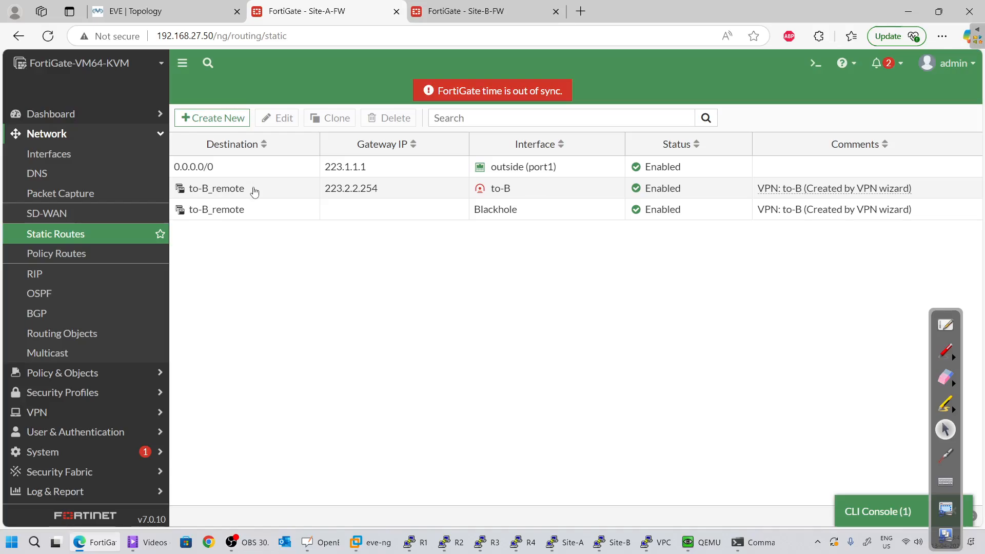
pyautogui.click(348, 212)
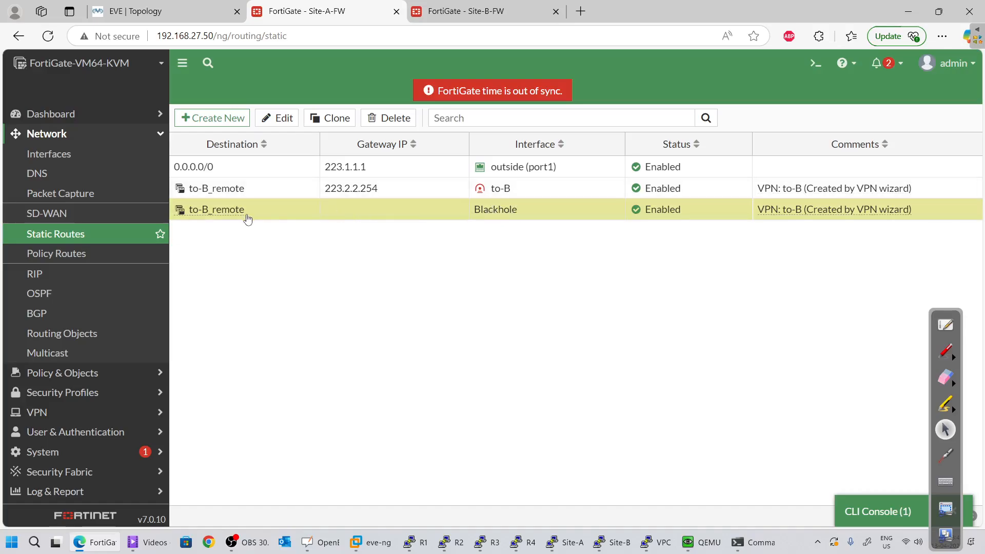
pyautogui.click(411, 191)
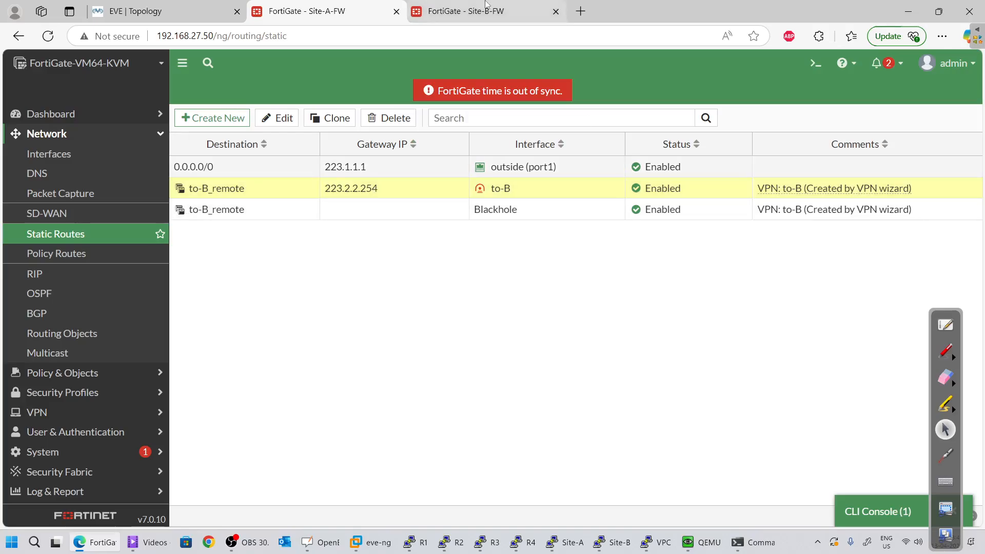
pyautogui.hotkey('ctrl', 'Tab')
# Create a new static route on Site-B to 192.168.1.0/24 via Blackhole
pyautogui.click(212, 118)
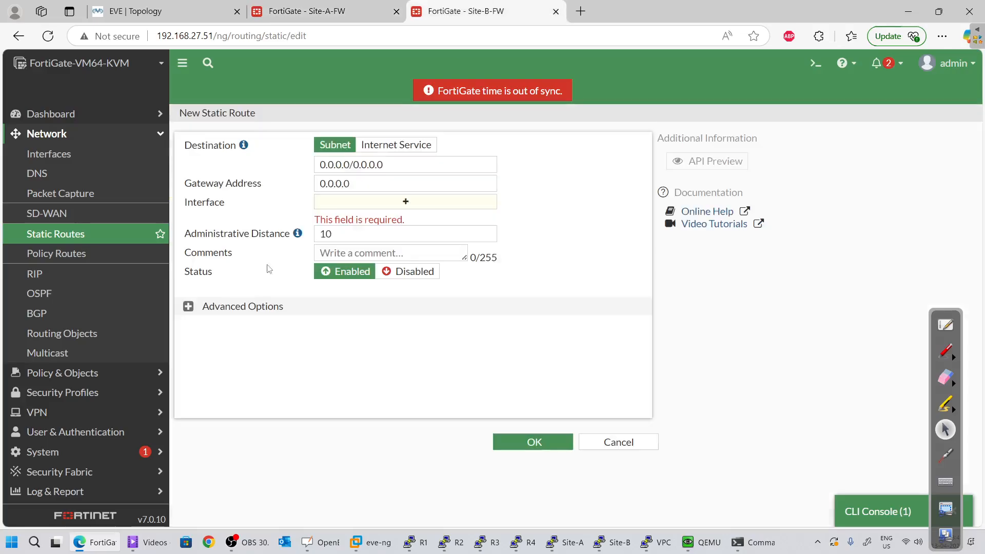
pyautogui.click(392, 161)
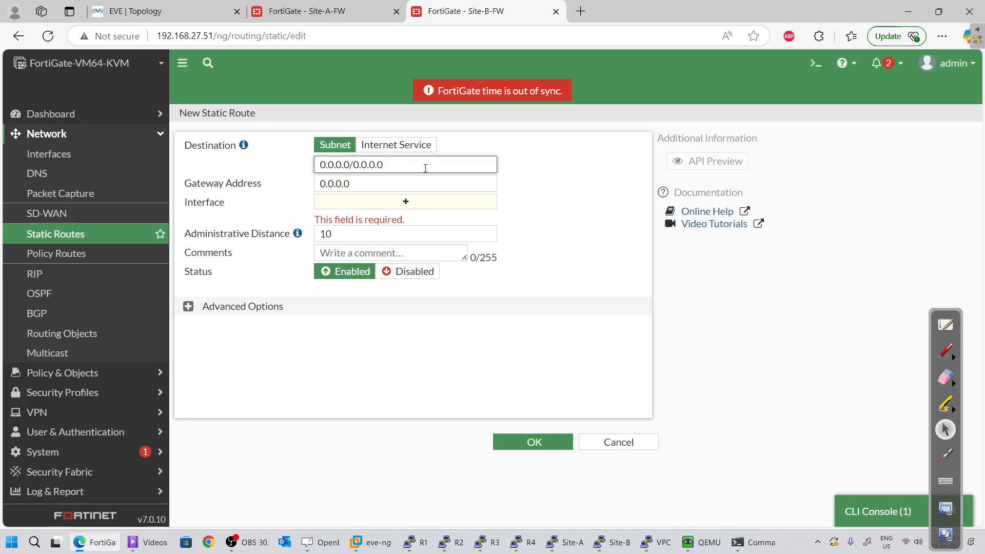
pyautogui.moveTo(425, 168); pyautogui.dragTo(267, 173)
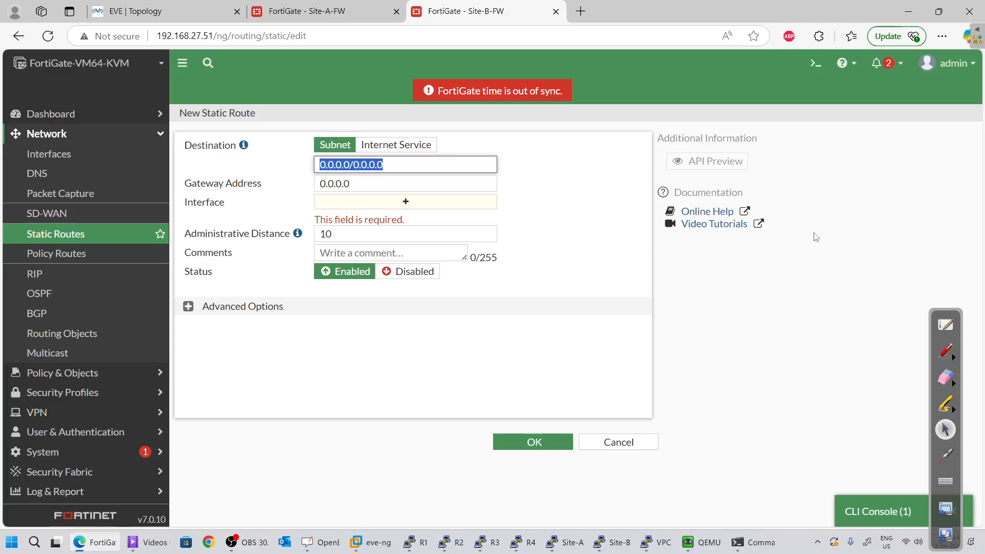
pyautogui.write('192.168.1.0')
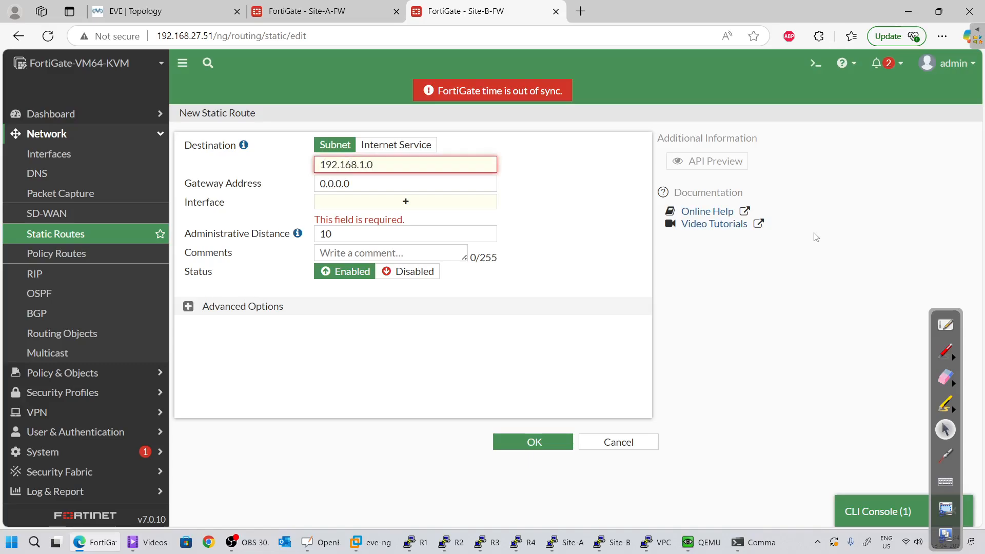
pyautogui.write('/24')
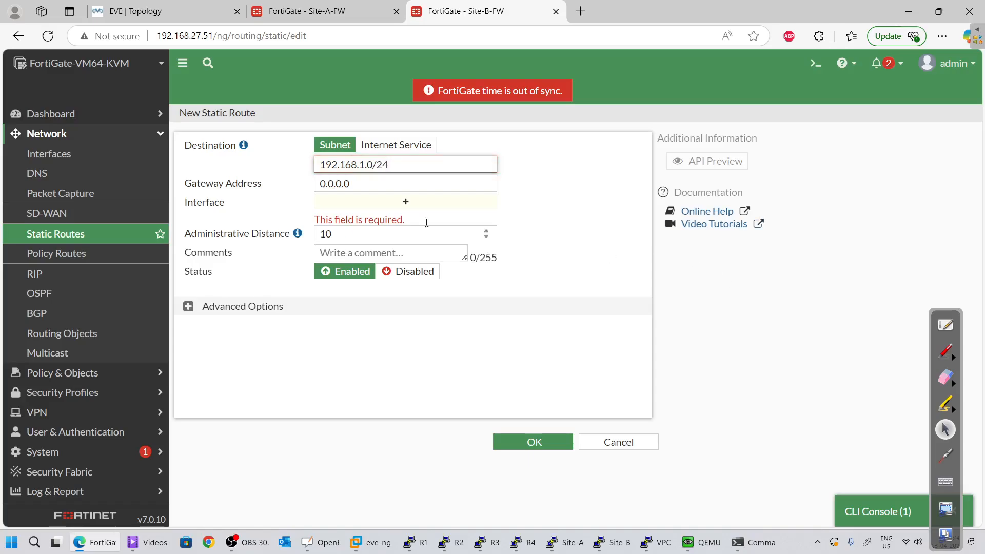
pyautogui.click(407, 200)
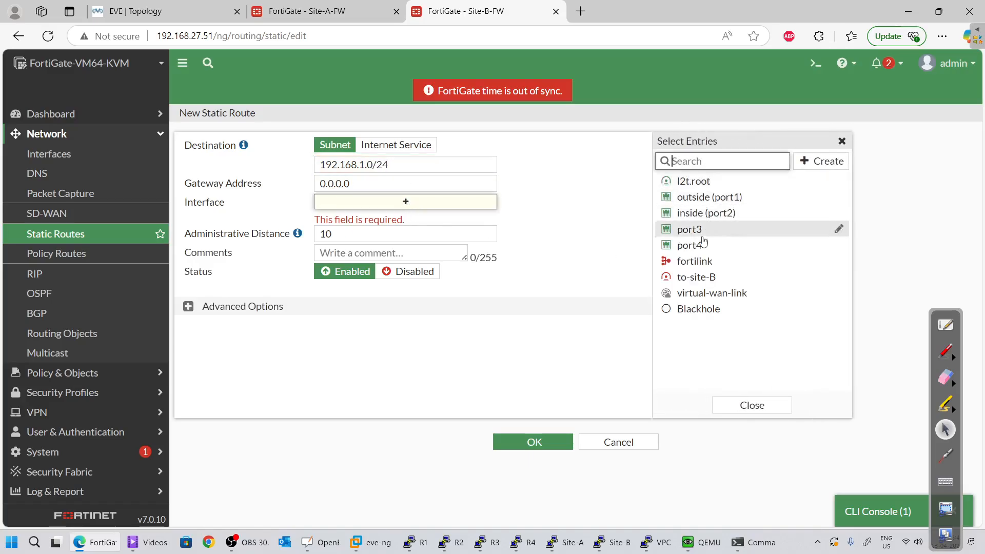
pyautogui.click(688, 309)
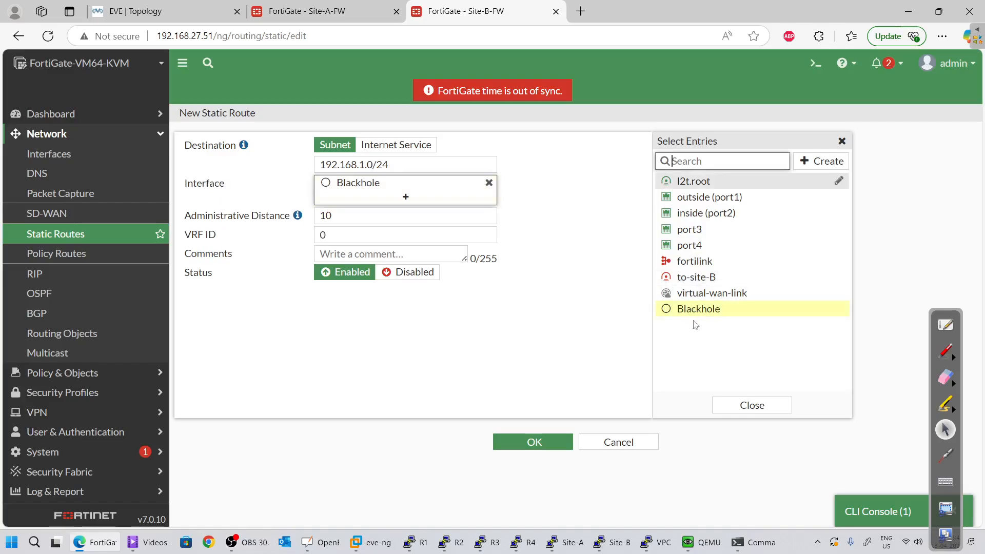
pyautogui.click(562, 237)
# After checking Site-A's blackhole route, set administrative distance 254 and save the route
pyautogui.doubleClick(364, 219)
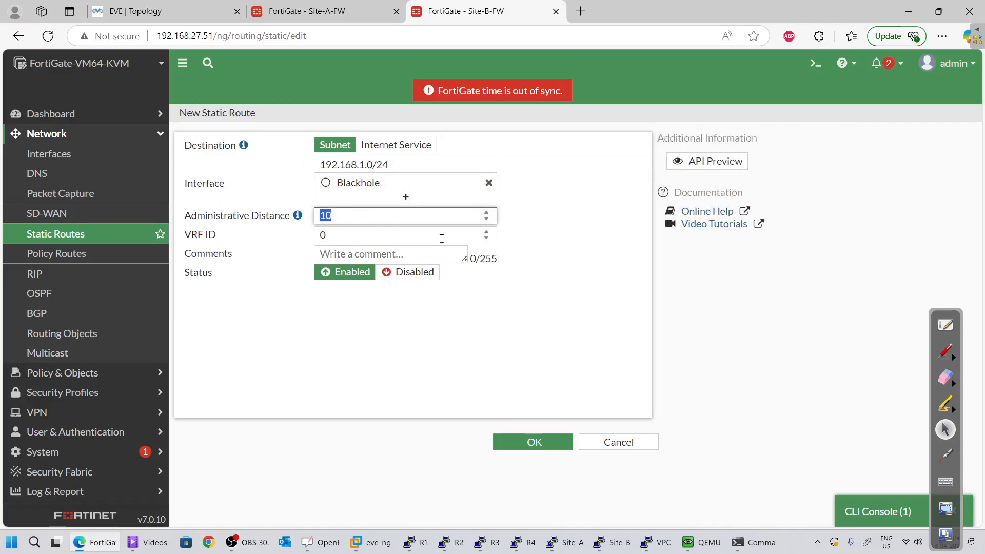
pyautogui.click(307, 11)
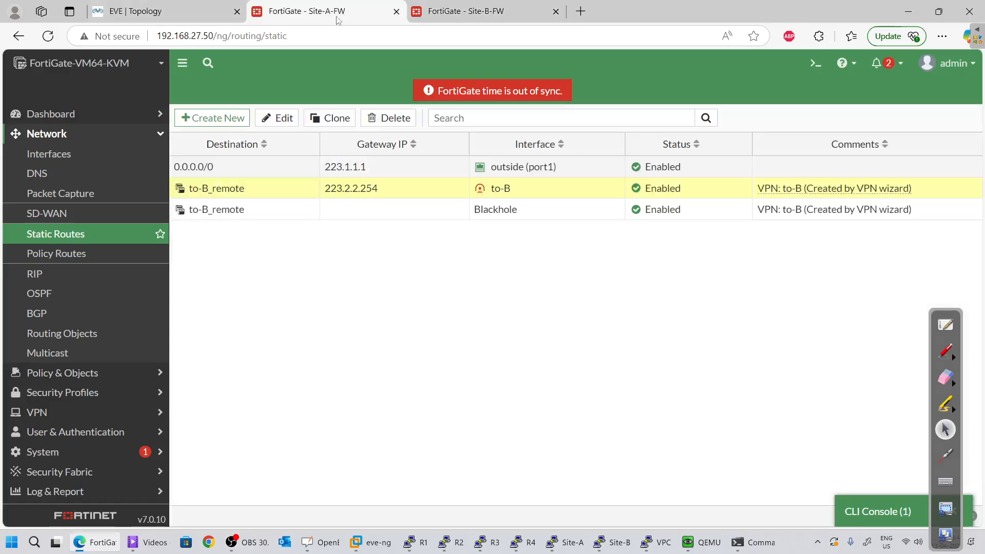
pyautogui.click(413, 214)
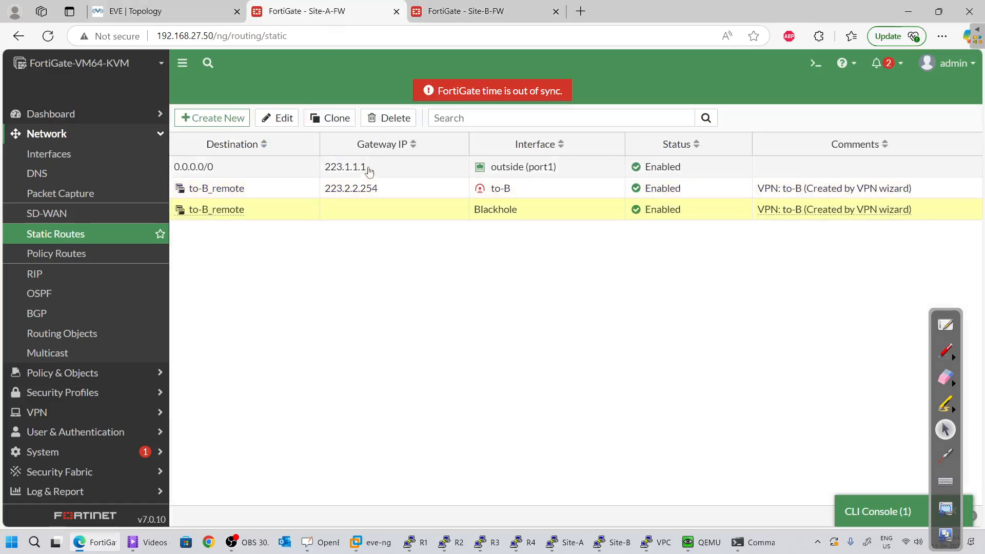
pyautogui.click(287, 120)
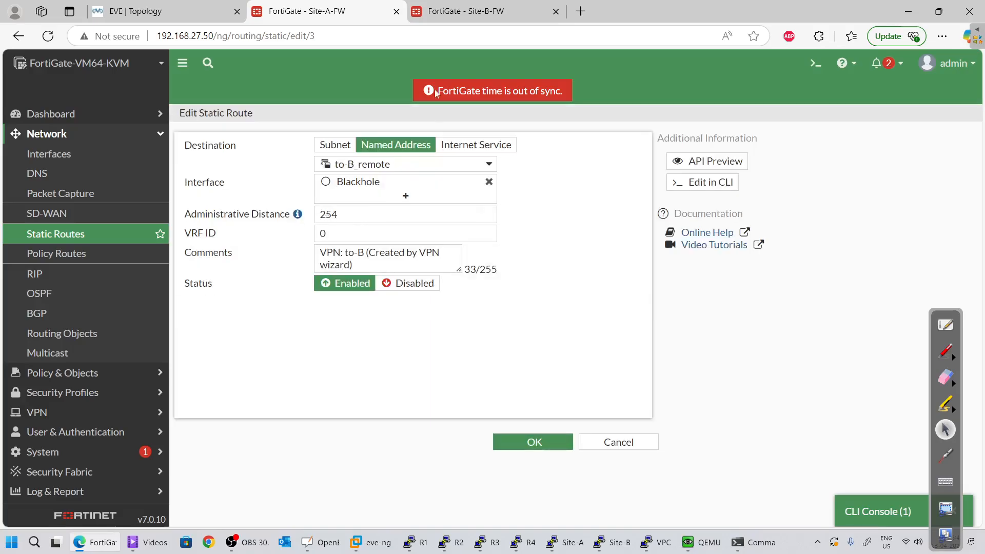
pyautogui.click(440, 9)
pyautogui.click(318, 11)
pyautogui.click(442, 11)
pyautogui.write('254')
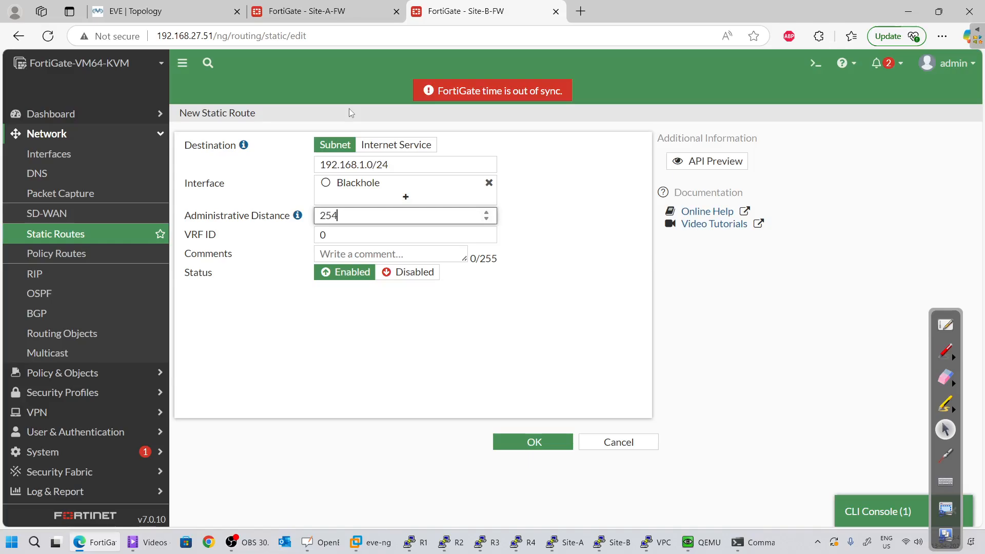
pyautogui.click(505, 442)
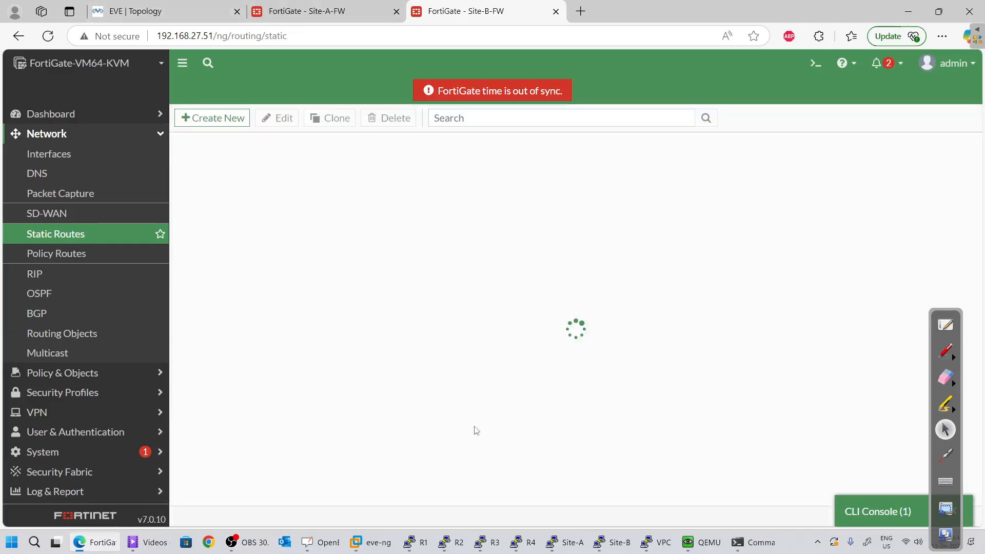
# Clone the 192.168.1.0/24 route, sending it via to-site-B with administrative distance 10
pyautogui.click(213, 118)
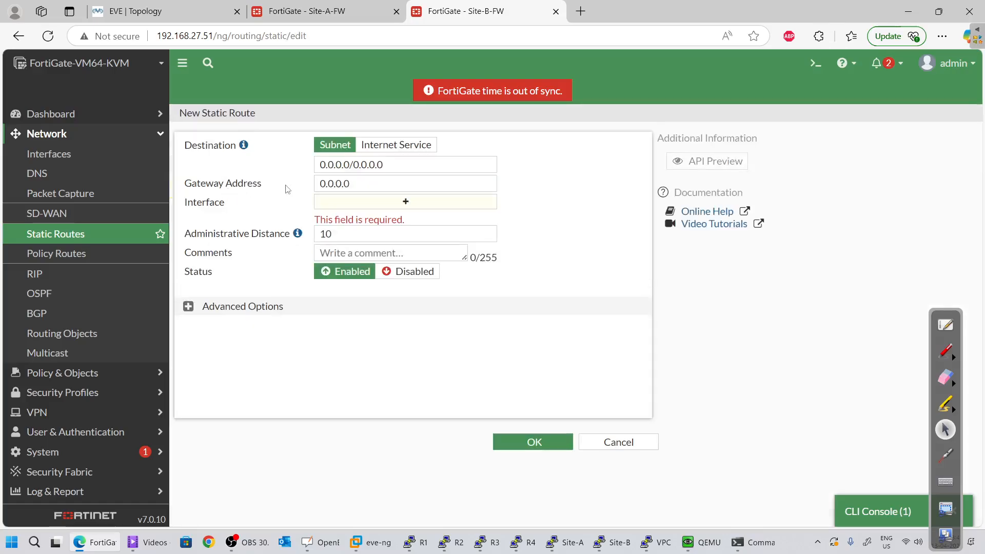
pyautogui.click(617, 442)
pyautogui.rightClick(241, 188)
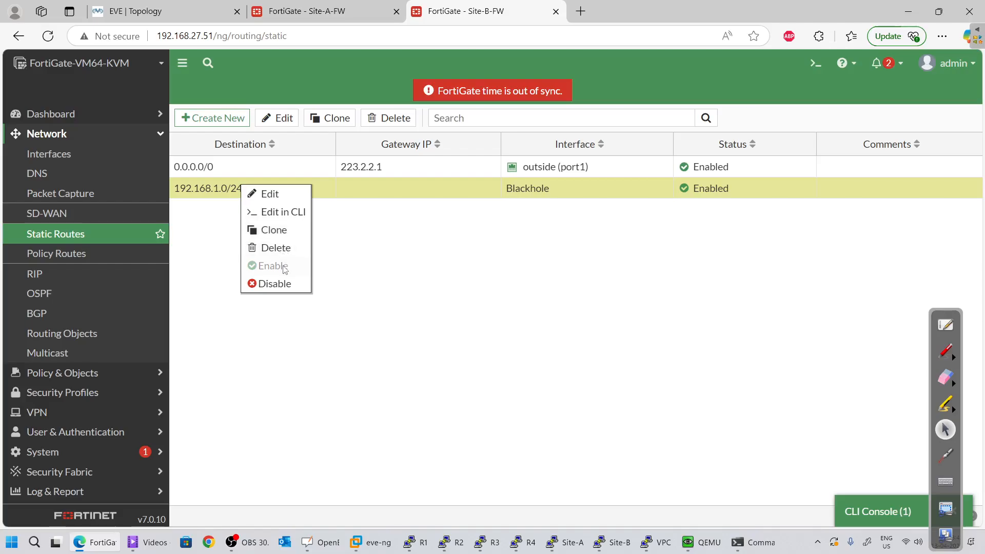
pyautogui.click(274, 229)
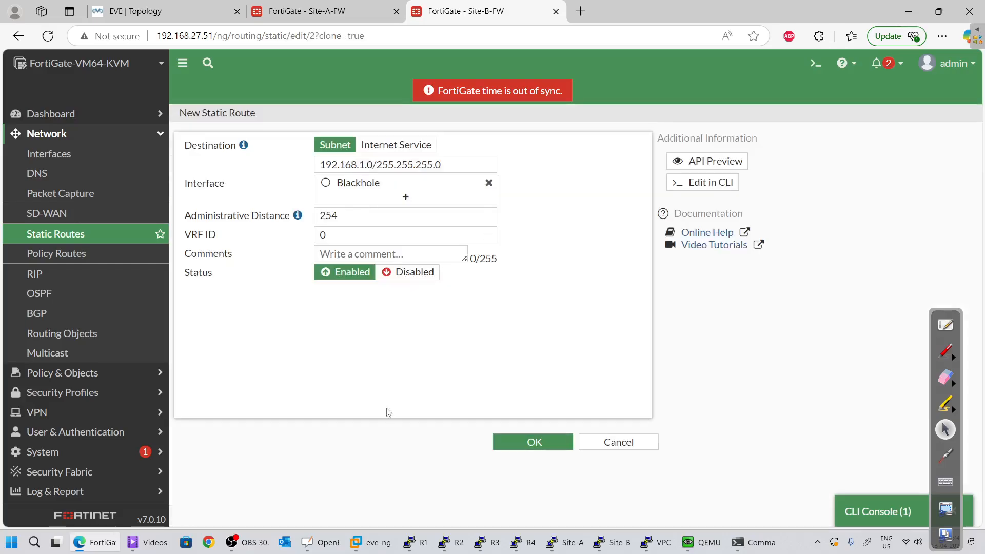
pyautogui.click(488, 183)
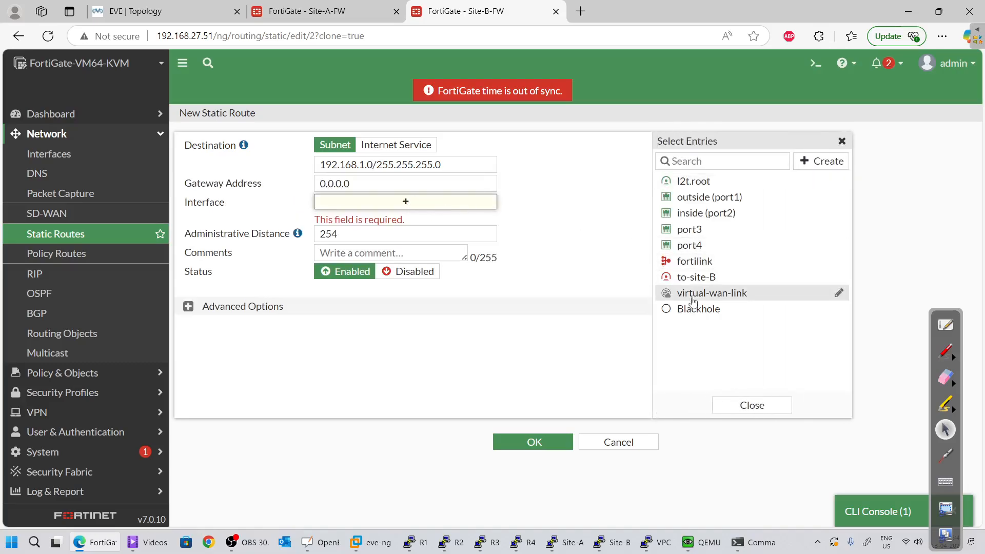
pyautogui.click(690, 277)
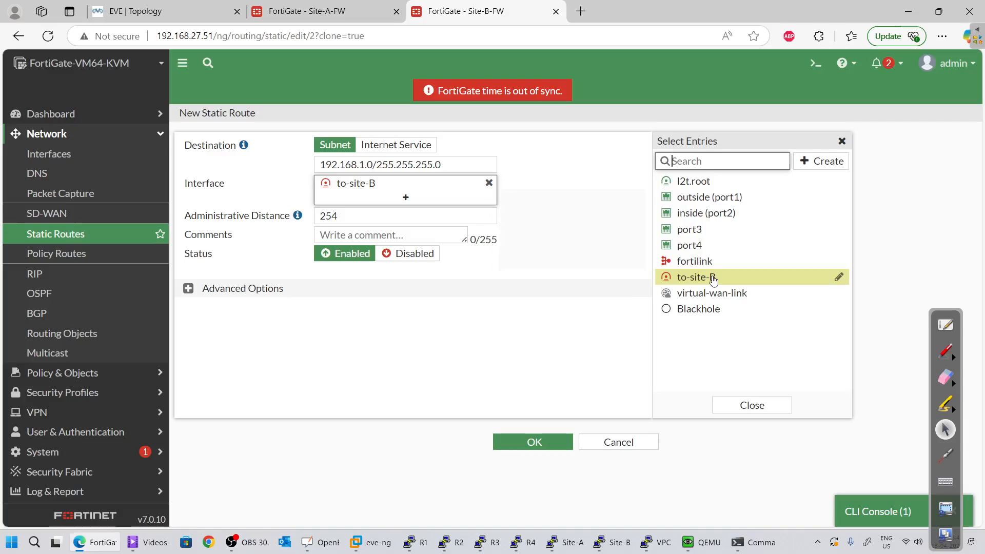
pyautogui.click(479, 308)
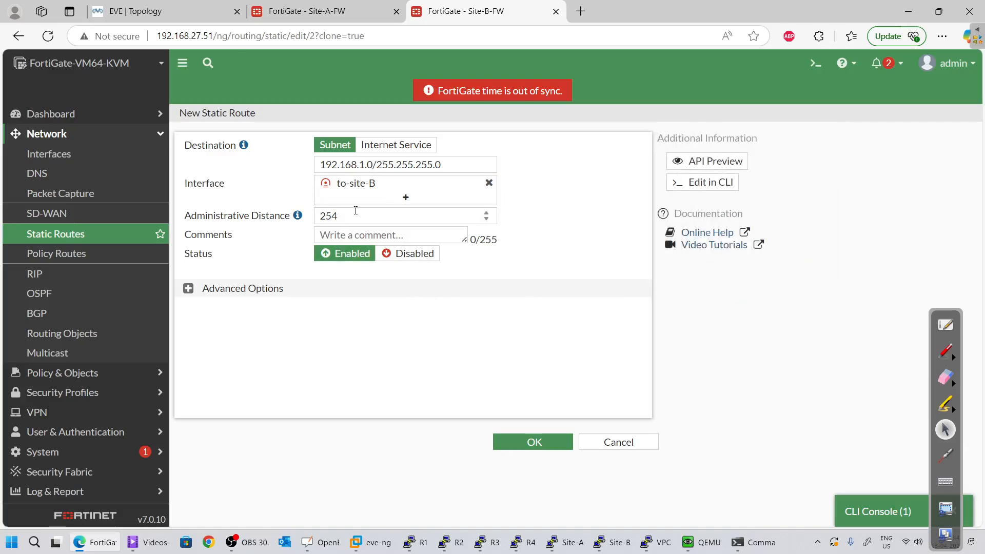
pyautogui.click(235, 212)
pyautogui.write('10')
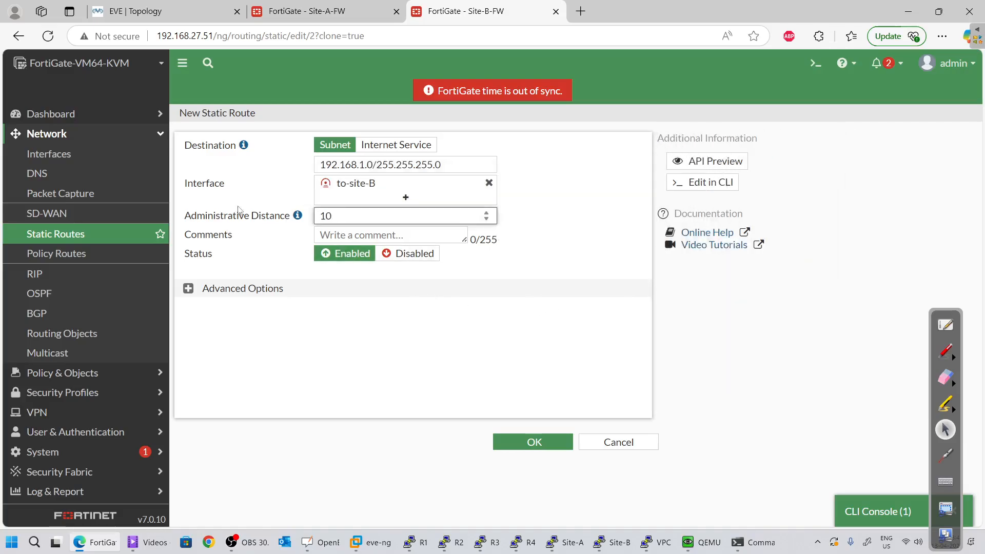
# Confirm Site-A's to-B route also uses distance 10, then save the cloned route
pyautogui.hotkey('ctrl', 'shift', 'Tab')
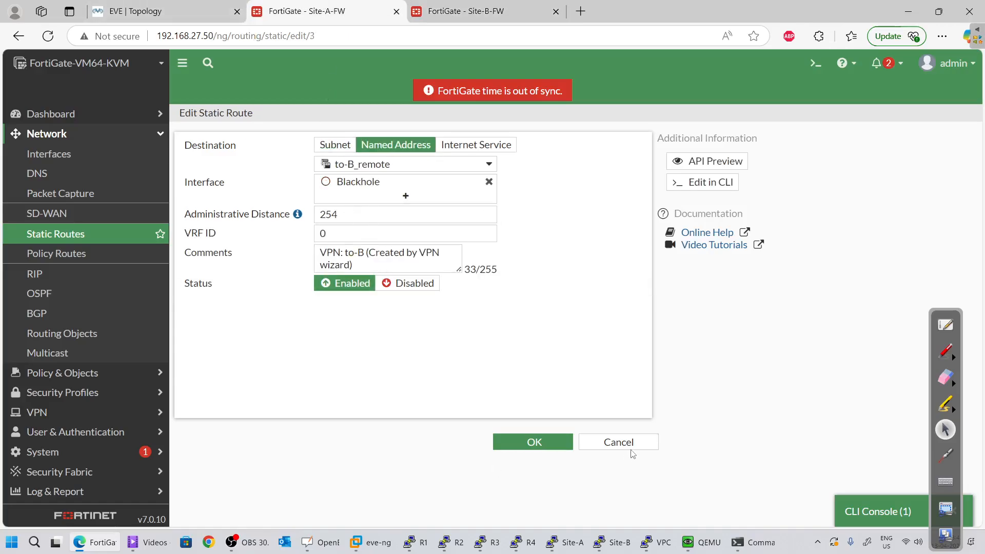
pyautogui.click(631, 449)
pyautogui.click(380, 190)
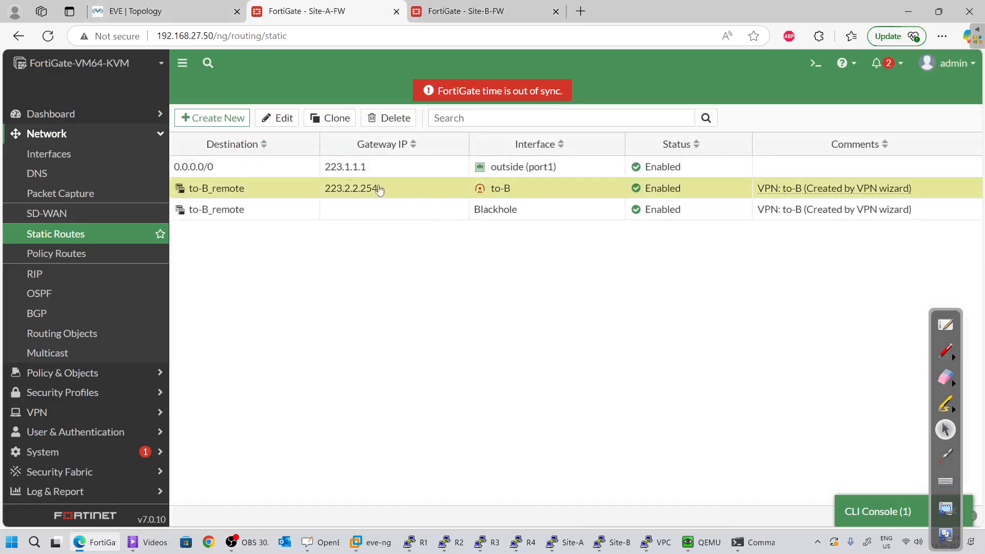
pyautogui.click(282, 124)
pyautogui.click(359, 209)
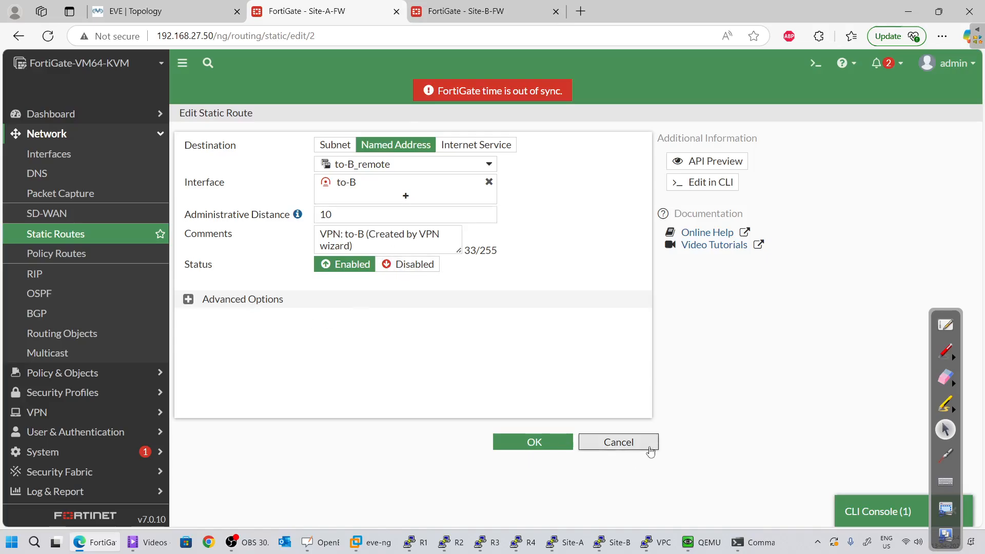
pyautogui.click(496, 4)
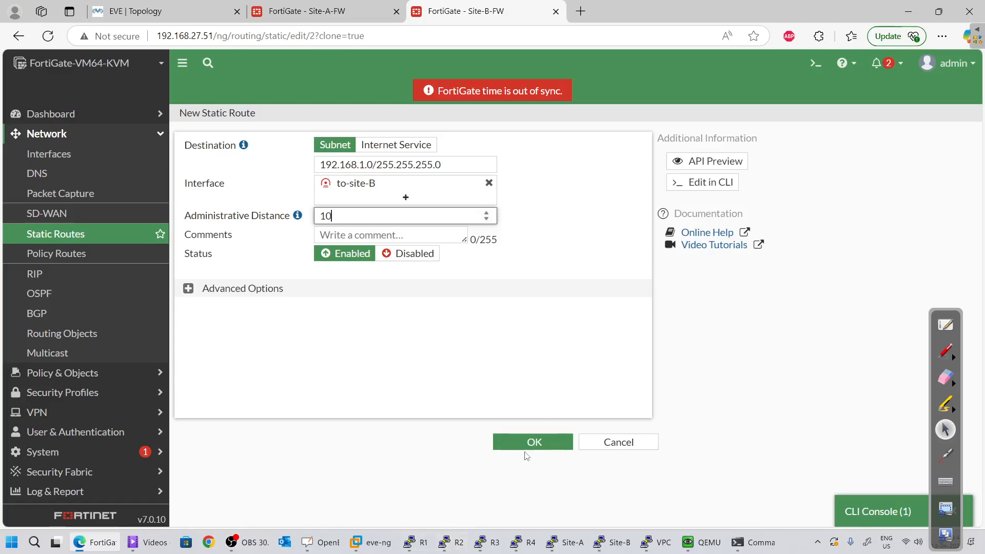
pyautogui.click(538, 441)
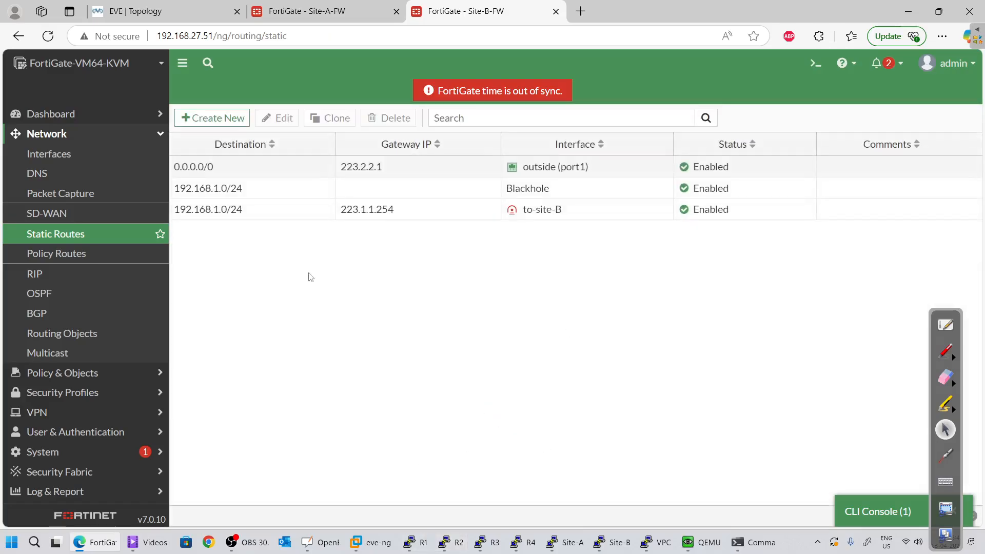
pyautogui.click(293, 209)
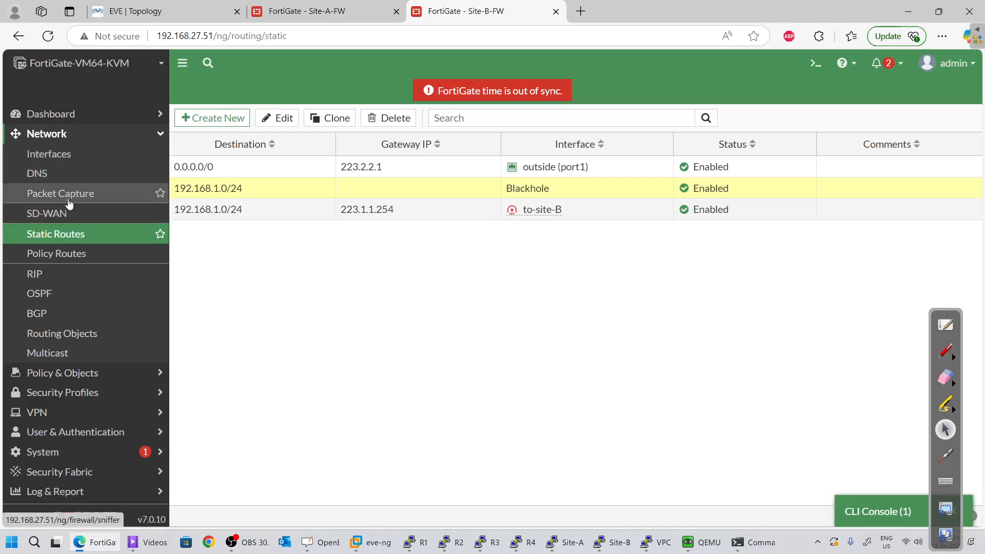
# Start a Site-B policy route, then expand Site-A's inside-to-to-B and to-B-to-inside policy groups
pyautogui.click(63, 257)
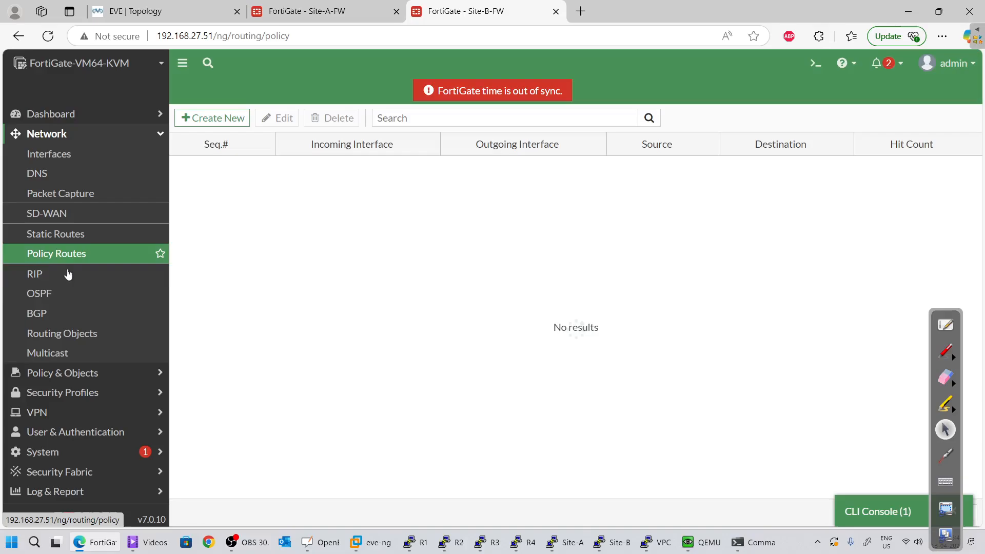
pyautogui.click(236, 120)
pyautogui.click(320, 10)
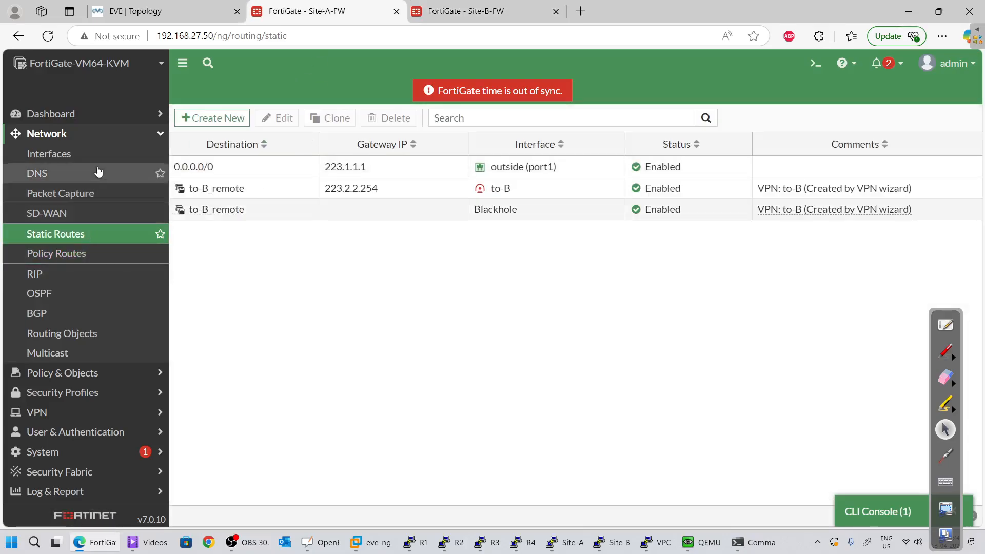
pyautogui.click(52, 373)
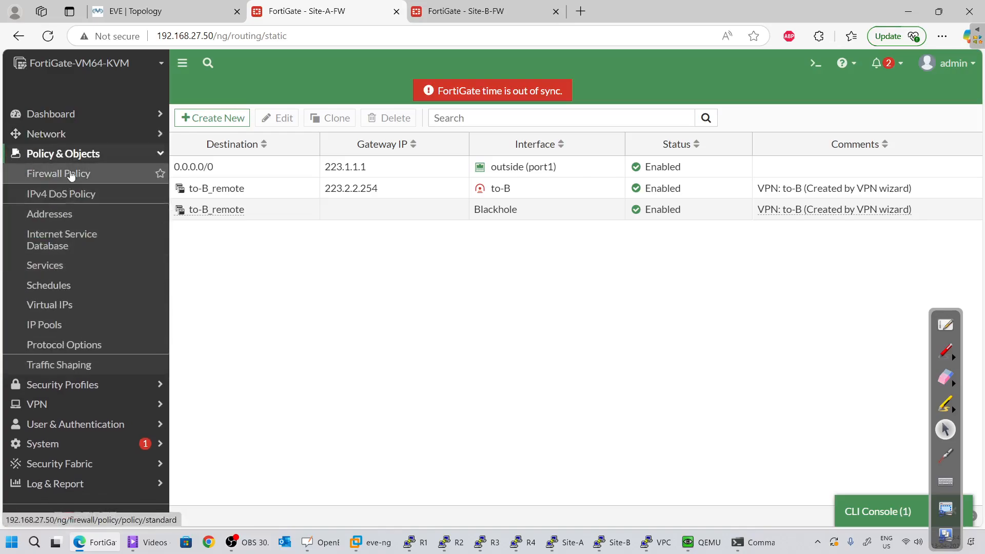
pyautogui.click(23, 172)
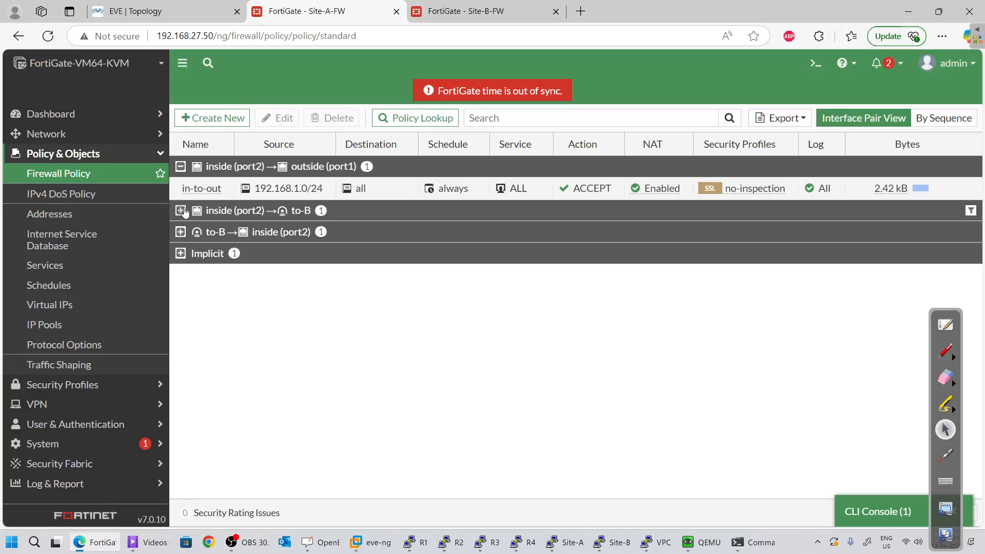
pyautogui.click(178, 212)
pyautogui.click(180, 254)
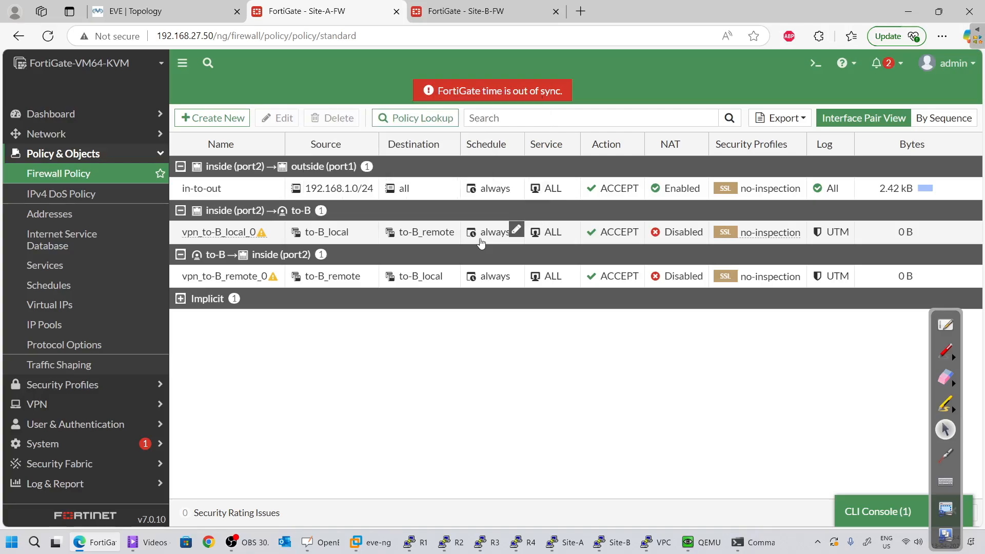
pyautogui.moveTo(481, 243)
# Try inside (port2) and TCP in the routing policy, cancel it, and open Site-B's Firewall Policy
pyautogui.hotkey('ctrl', 'Tab')
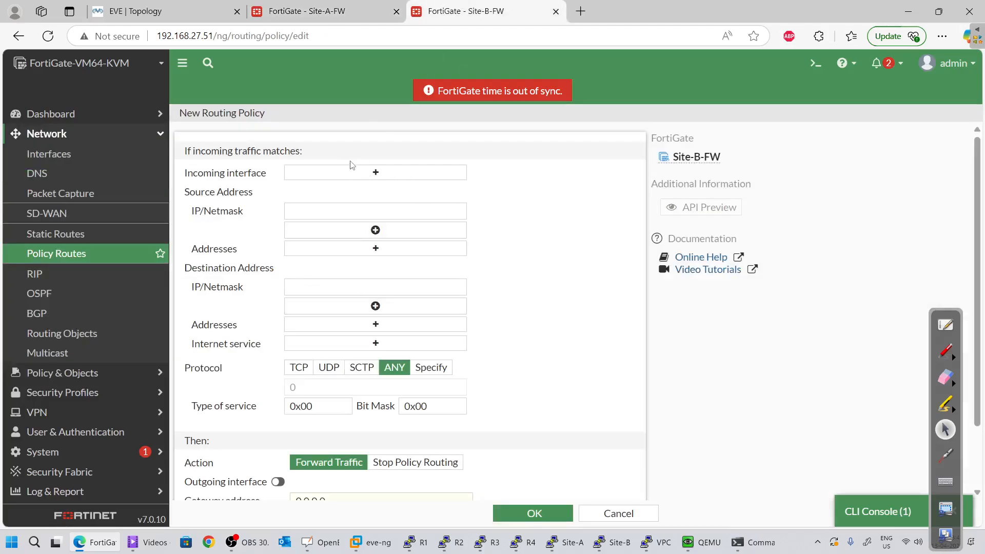
pyautogui.click(372, 176)
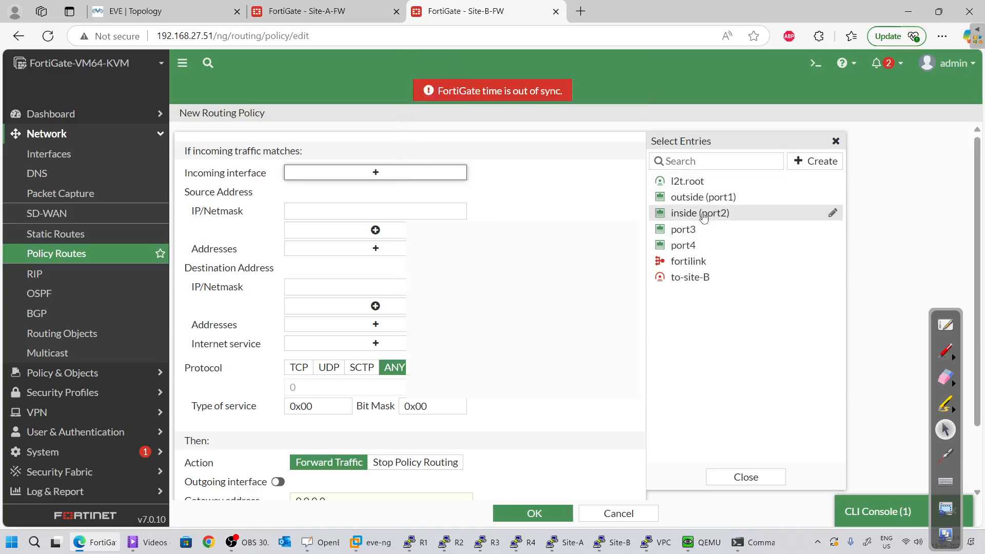
pyautogui.click(704, 217)
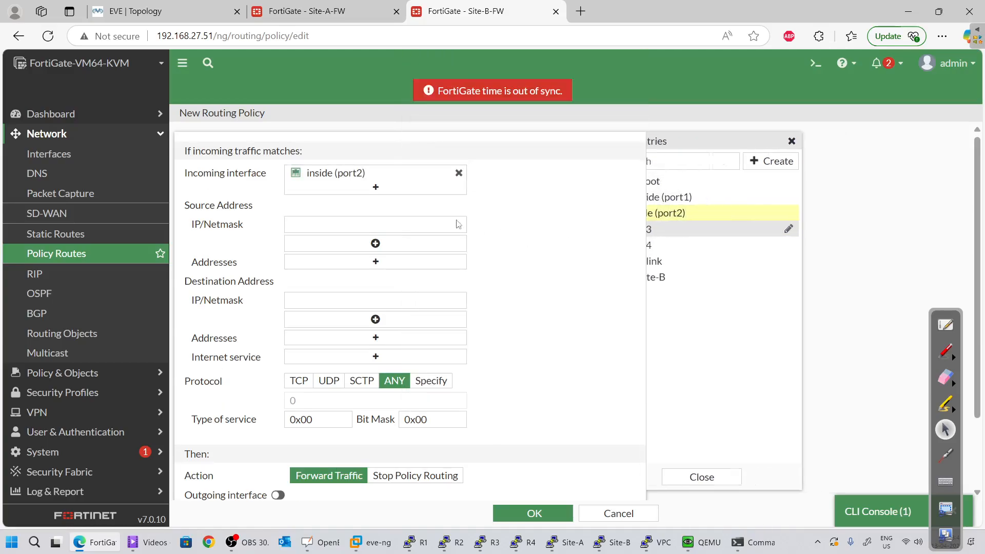
pyautogui.click(384, 227)
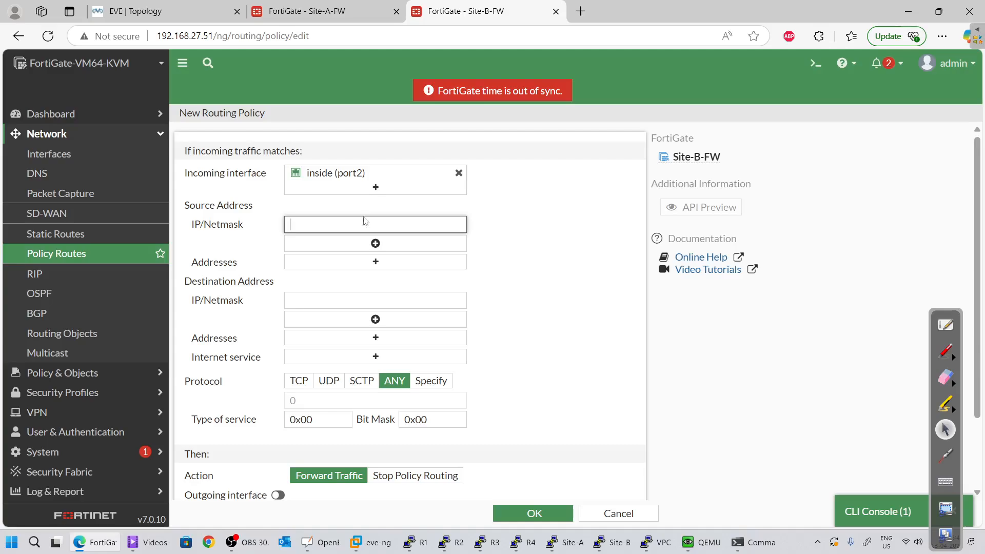
pyautogui.click(298, 381)
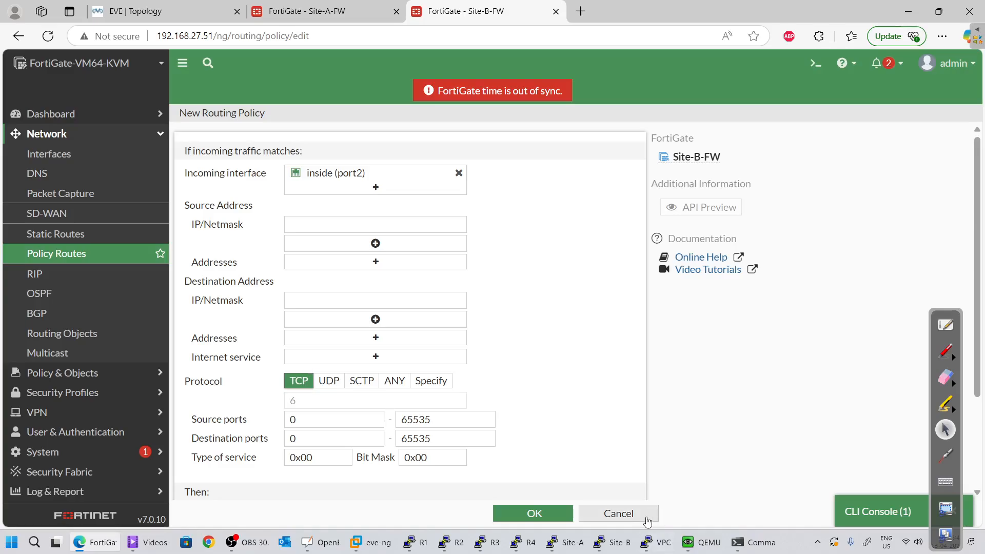
pyautogui.click(619, 513)
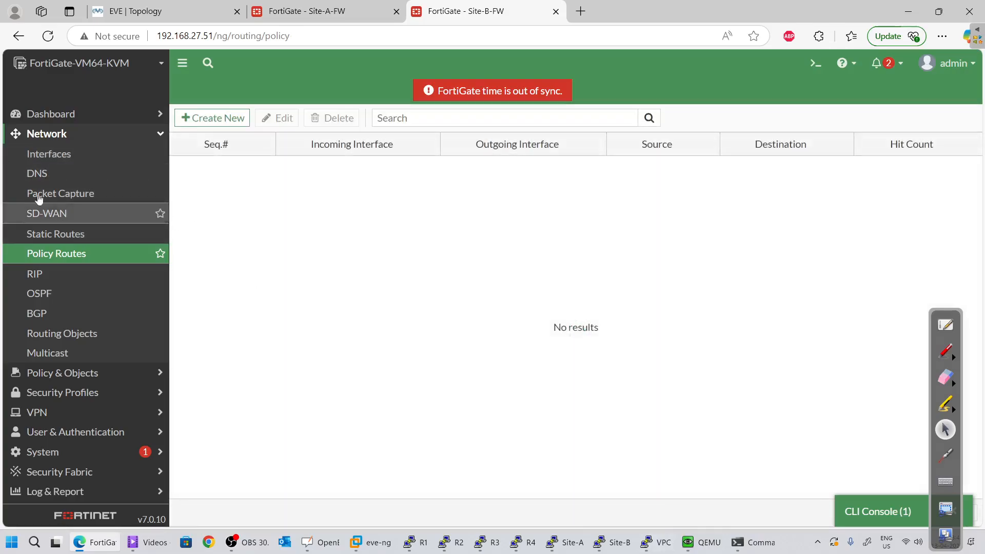
pyautogui.click(74, 375)
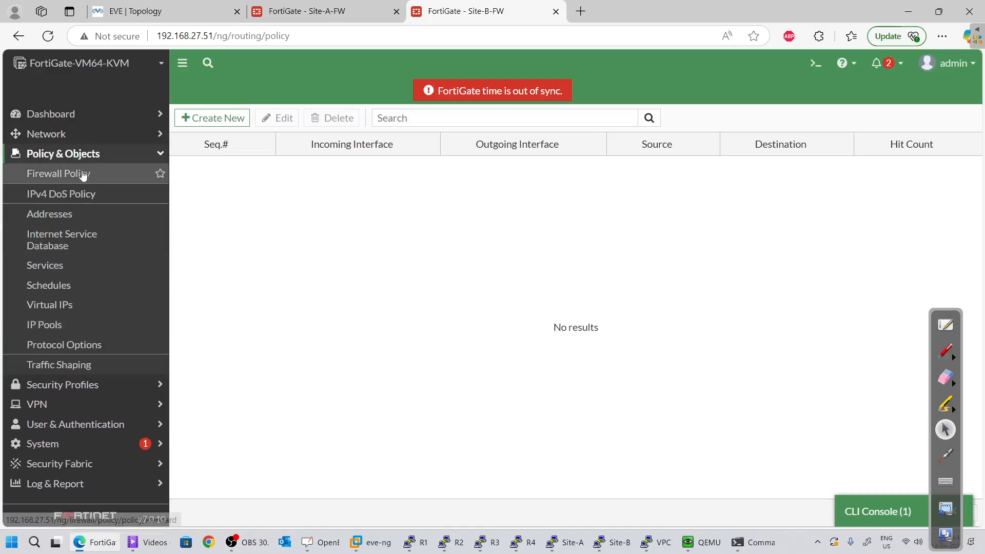
pyautogui.click(82, 173)
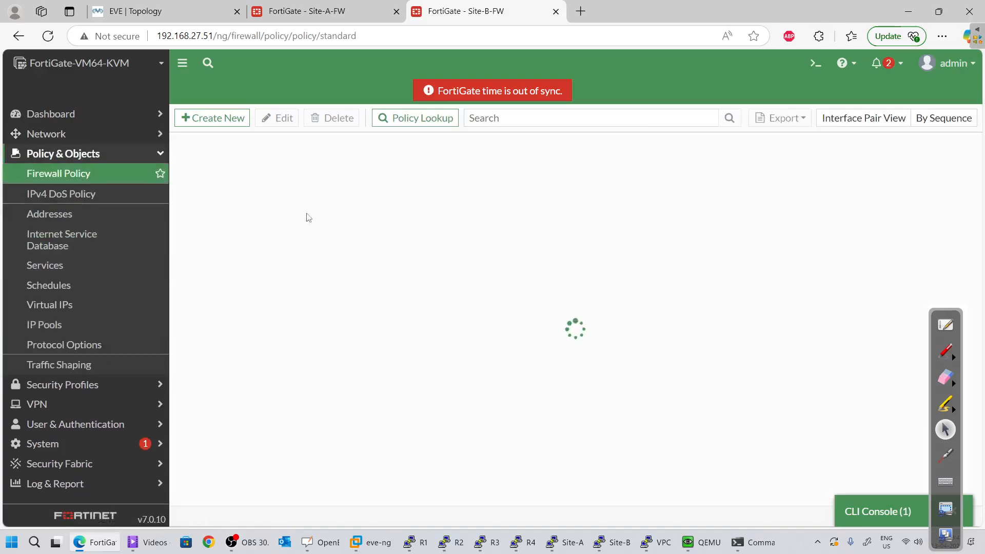
# Start firewall policy in-to-site-b-vpn from inside (port2) to to-site-B
pyautogui.click(232, 119)
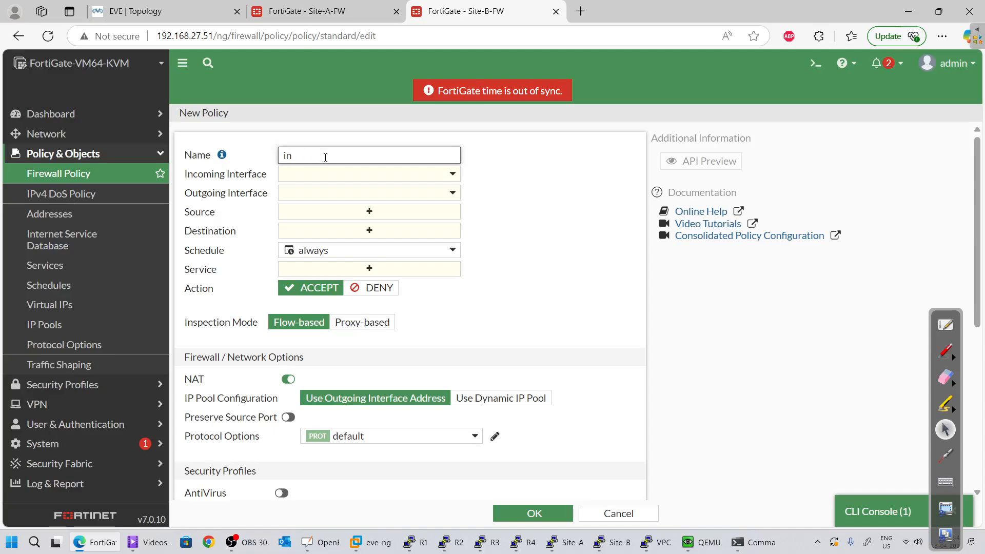
pyautogui.write('ite')
pyautogui.press('BackSpace')
pyautogui.press('BackSpace')
pyautogui.click(365, 174)
pyautogui.click(365, 246)
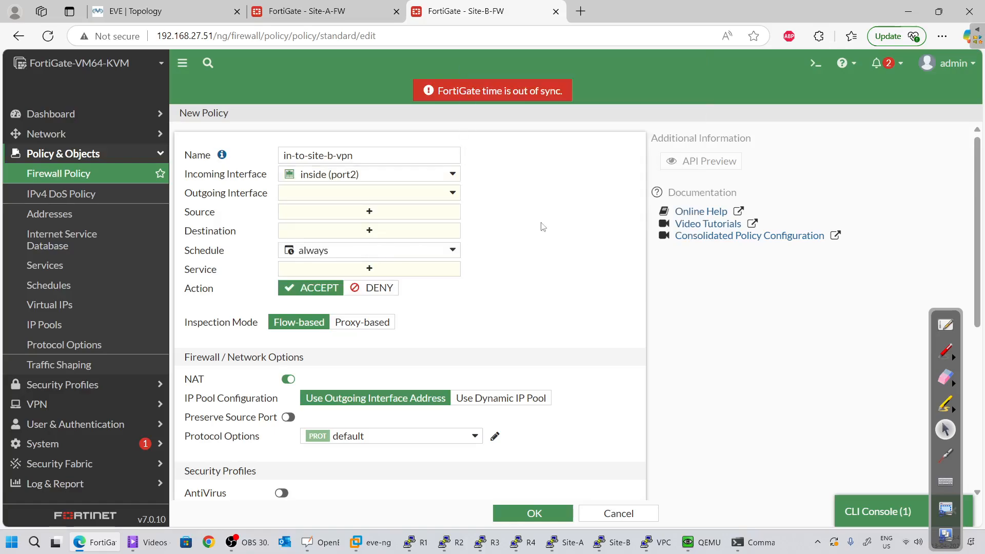
pyautogui.click(361, 199)
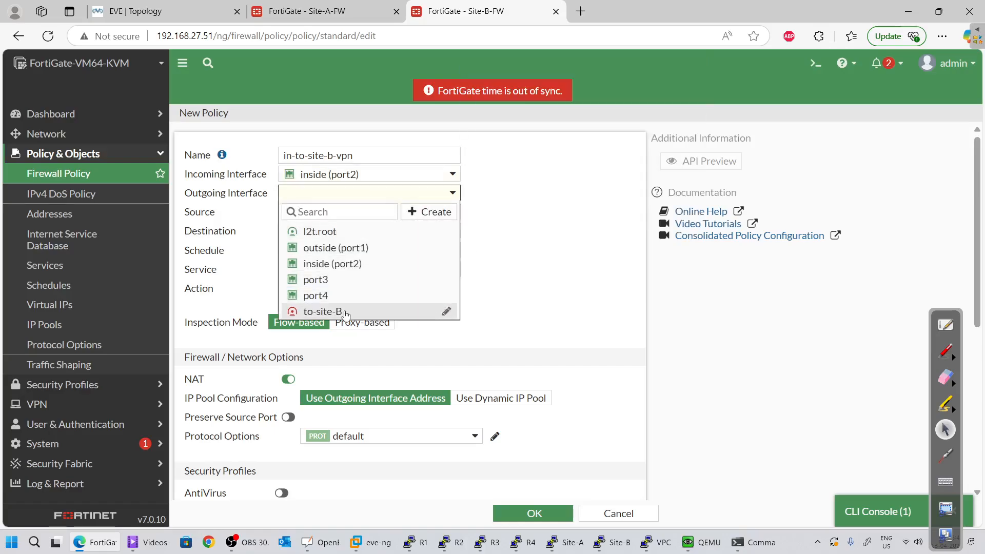
pyautogui.click(410, 311)
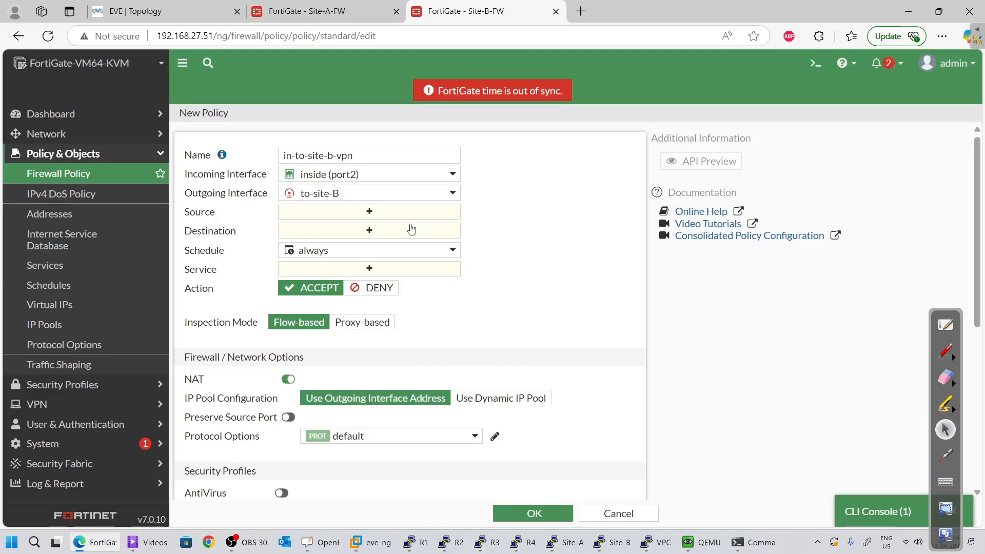
# Add source address 10.1.1.0/24 and begin creating a new destination address
pyautogui.click(368, 212)
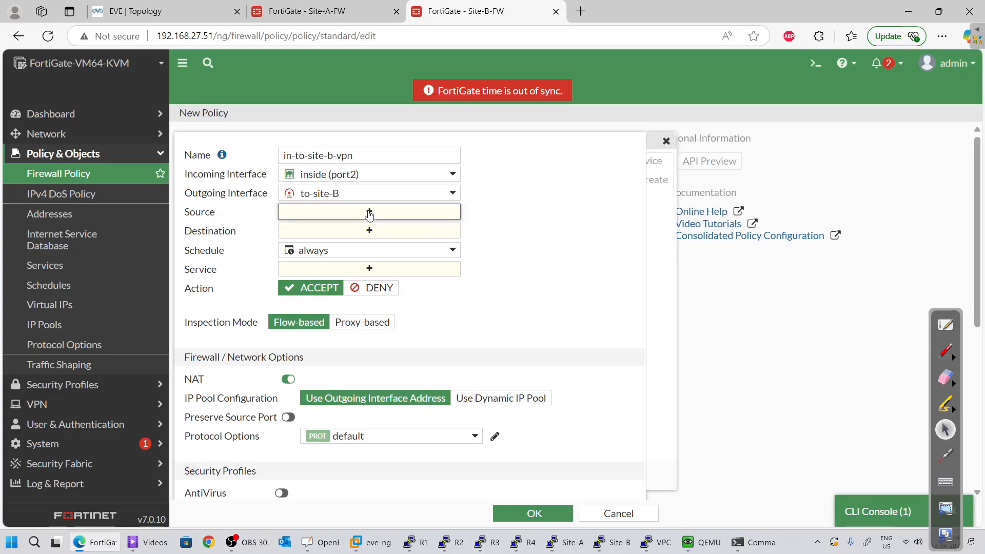
pyautogui.click(702, 222)
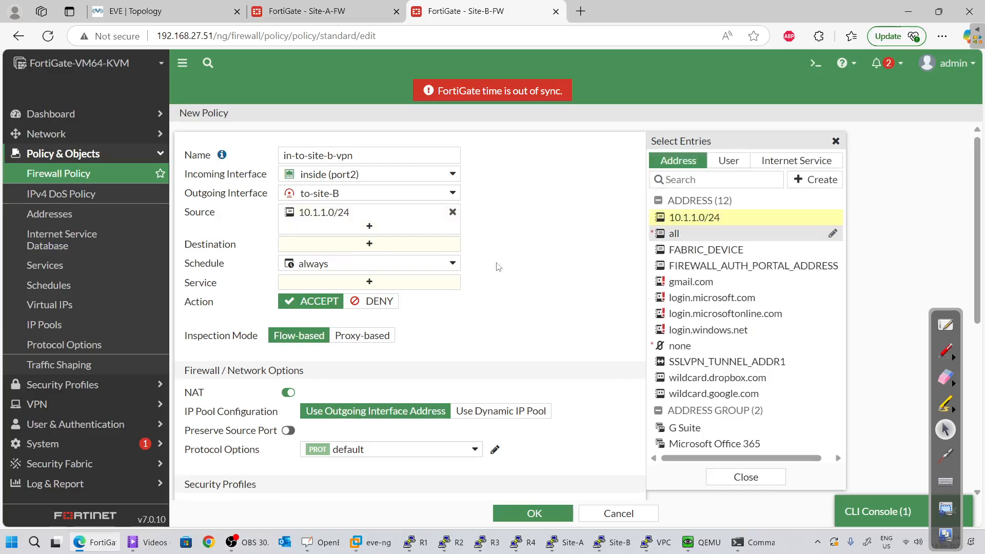
pyautogui.click(385, 245)
pyautogui.click(816, 179)
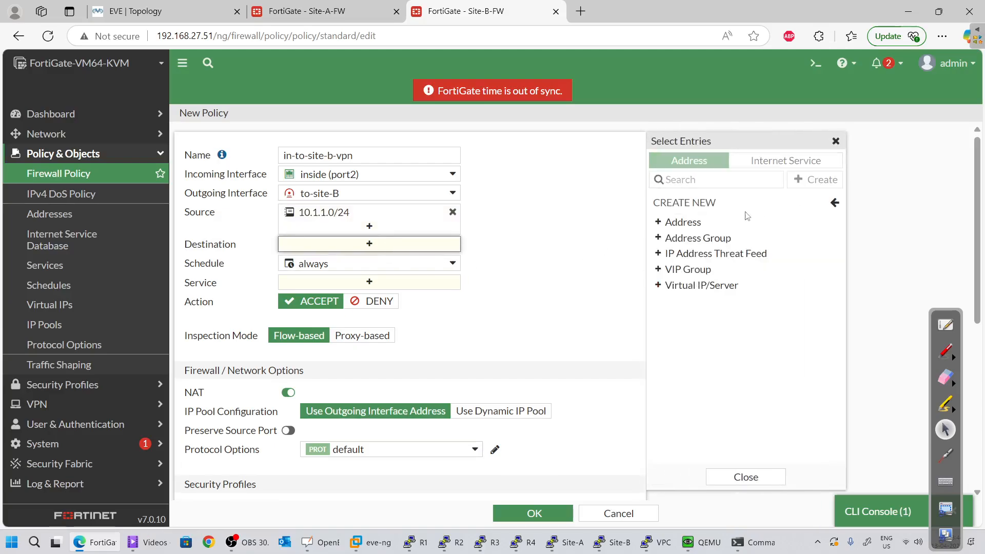
pyautogui.click(694, 221)
# Create a new address object for the 192.168.1.0/24 subnet
pyautogui.click(536, 143)
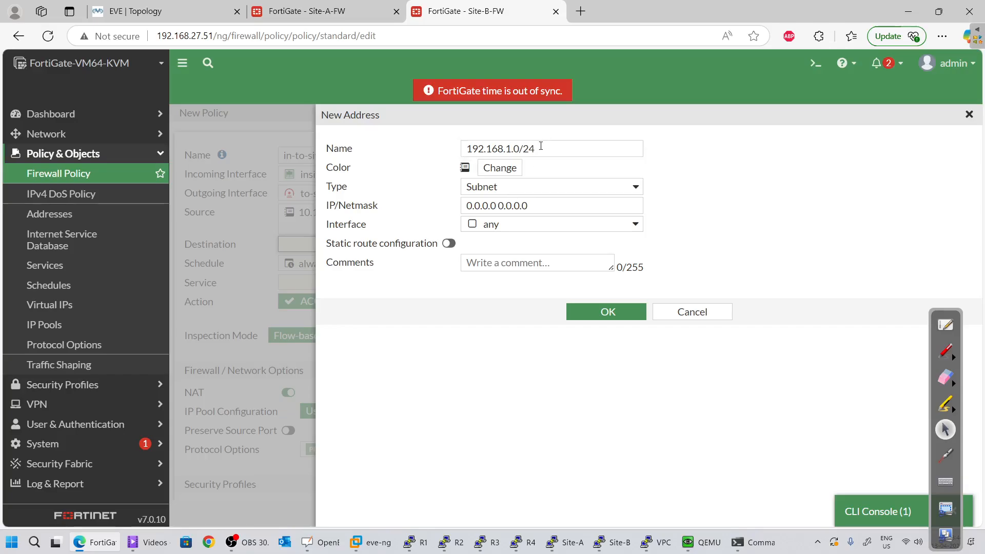
pyautogui.moveTo(543, 148); pyautogui.dragTo(183, 152)
pyautogui.hotkey('ctrl', 'c')
pyautogui.tripleClick(542, 205)
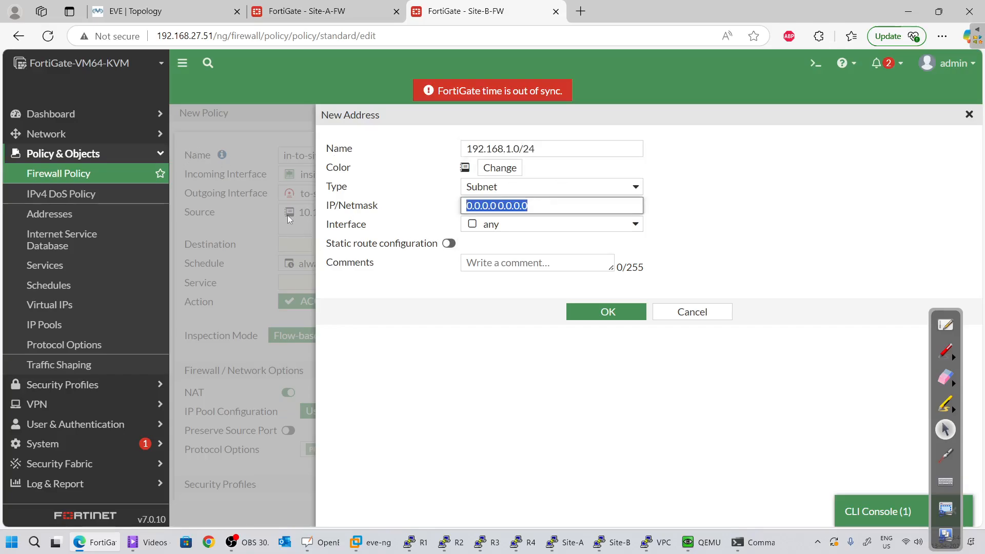
pyautogui.hotkey('ctrl', 'v')
pyautogui.click(621, 312)
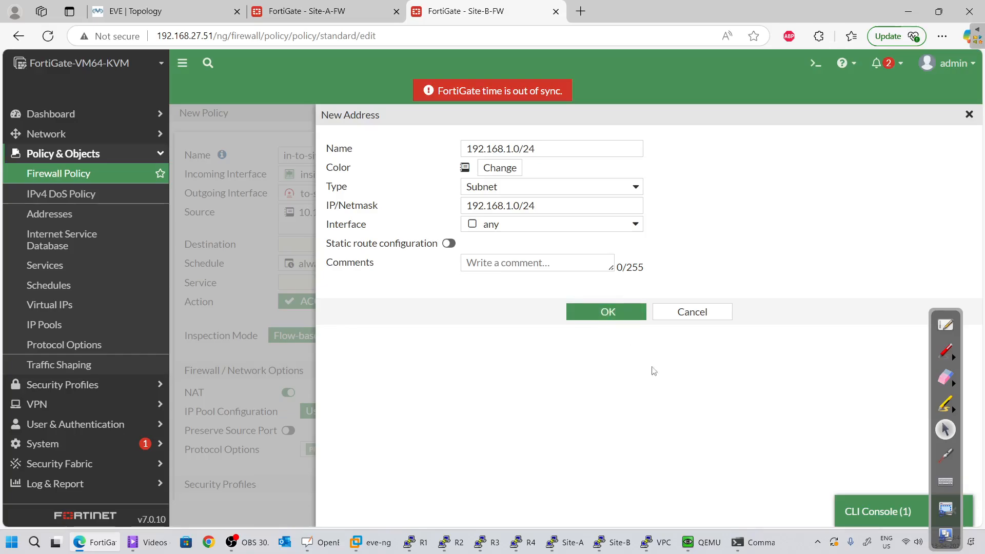
# Set the policy's destination to 192.168.1.0/24 and its service to ALL
pyautogui.click(354, 247)
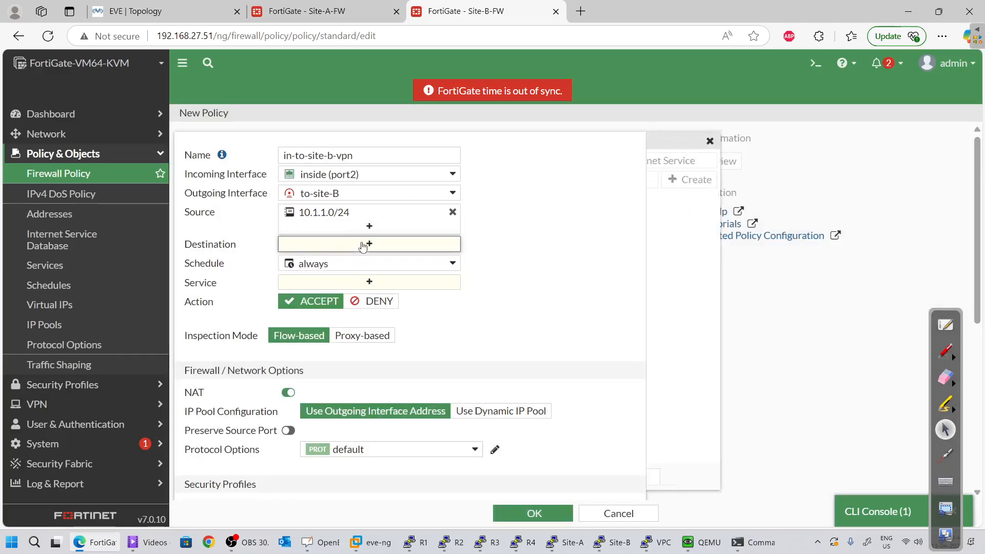
pyautogui.moveTo(663, 234)
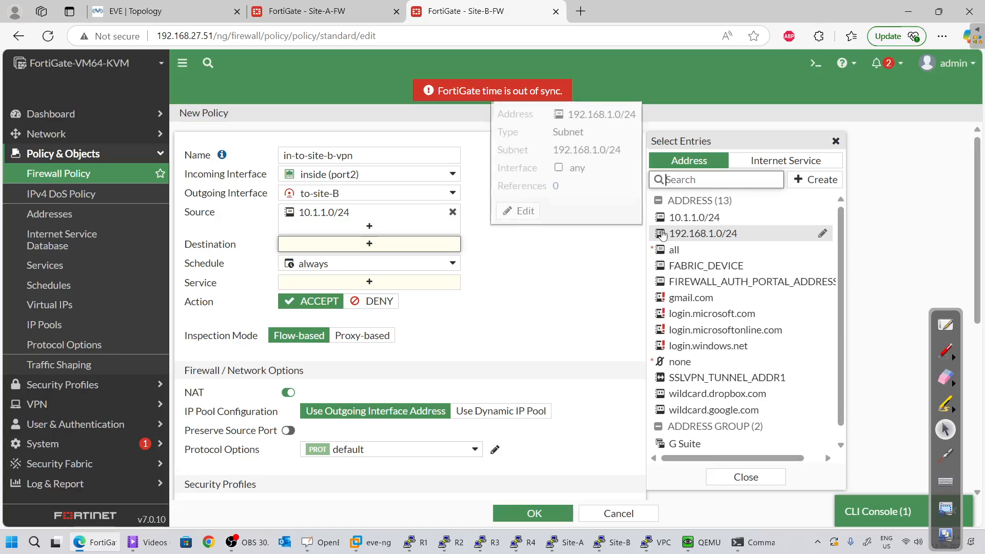
pyautogui.click(682, 234)
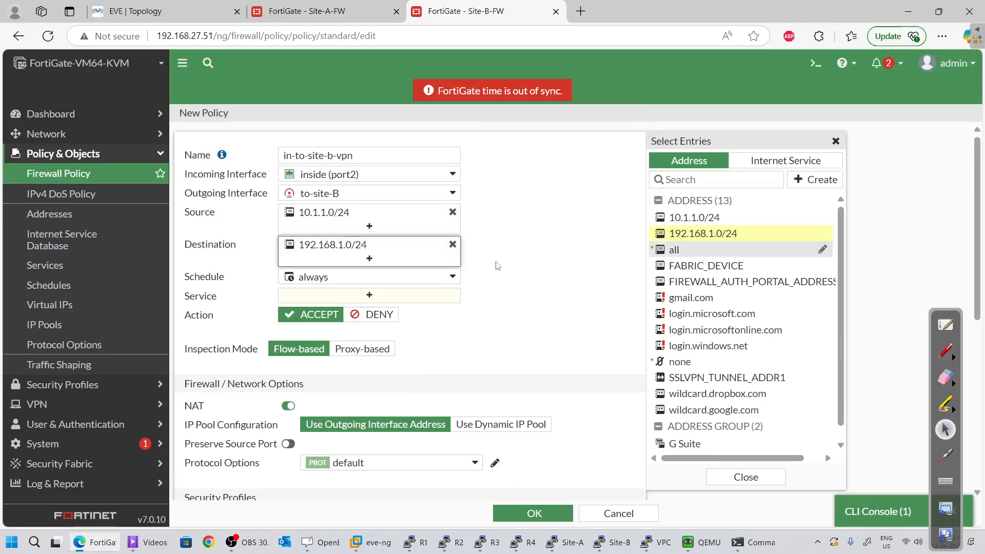
pyautogui.scroll(-1, 476, 298)
pyautogui.click(383, 233)
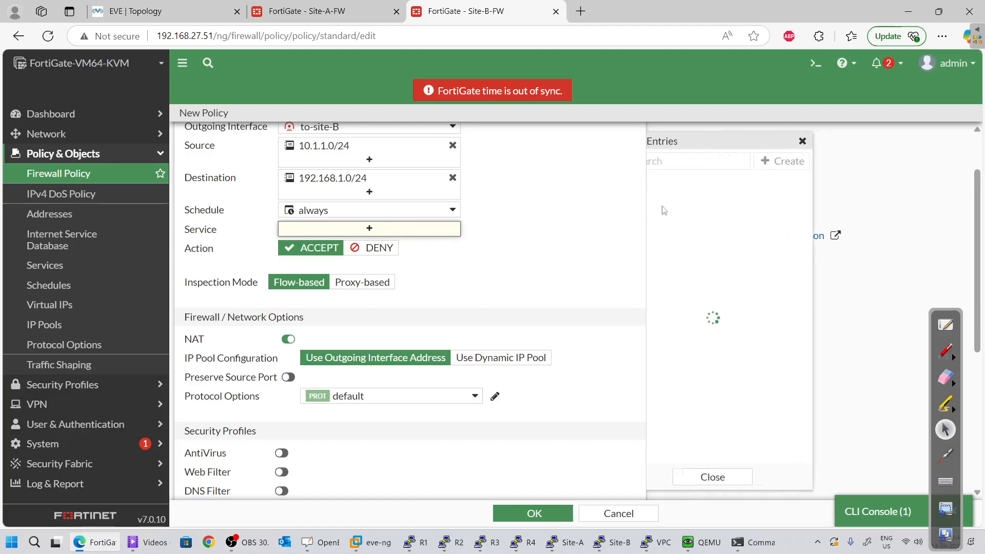
pyautogui.click(679, 215)
# Disable NAT, log all sessions and save the in-to-site-b-vpn policy
pyautogui.scroll(-2, 505, 306)
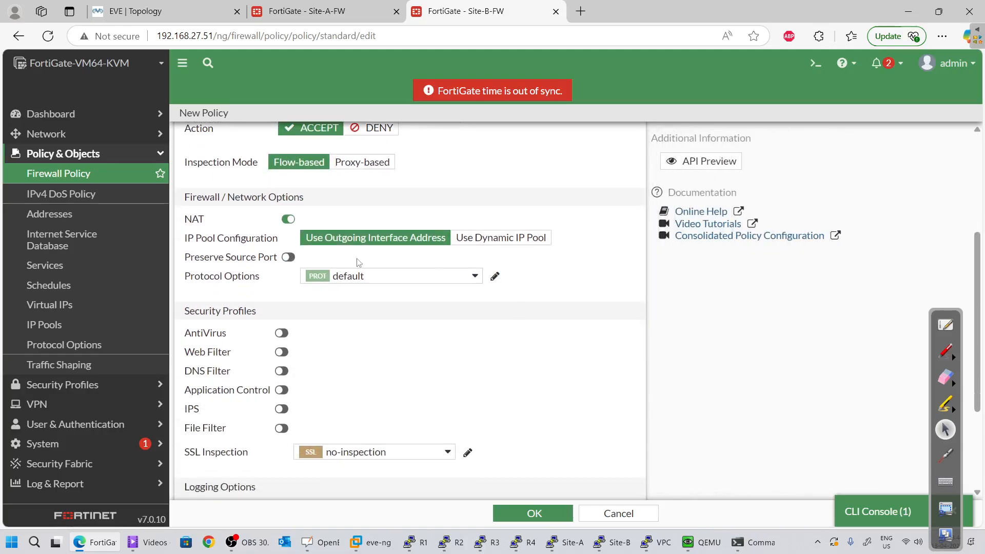
pyautogui.click(287, 219)
pyautogui.scroll(-2, 459, 369)
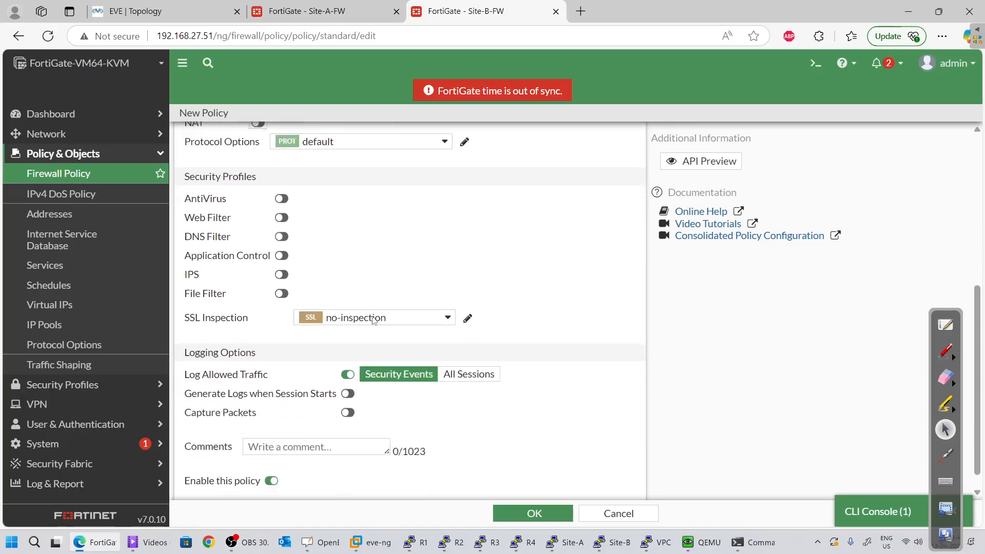
pyautogui.click(467, 357)
pyautogui.click(556, 517)
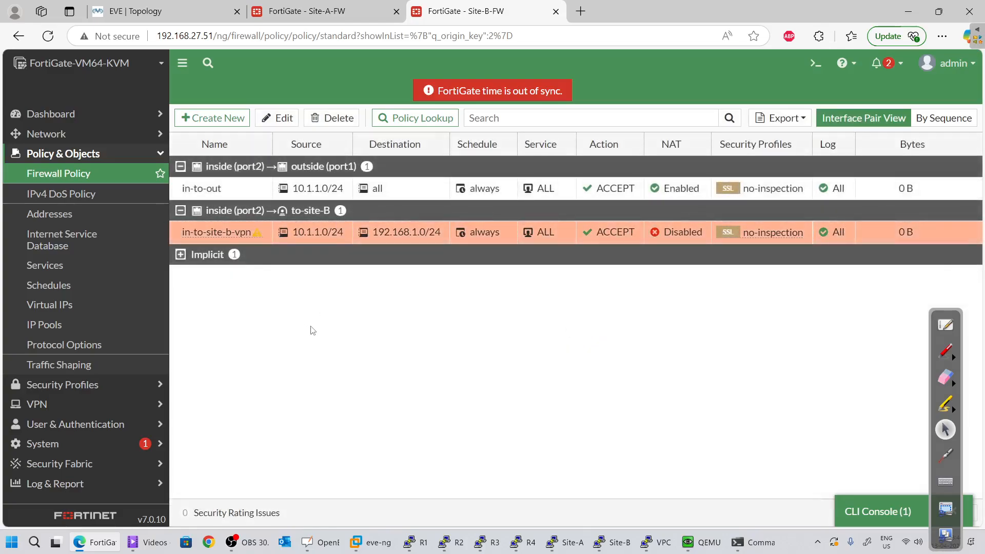
pyautogui.click(211, 118)
# Name the new policy from-a-to-b-vpn, incoming to-site-B, outgoing inside (port2)
pyautogui.click(301, 150)
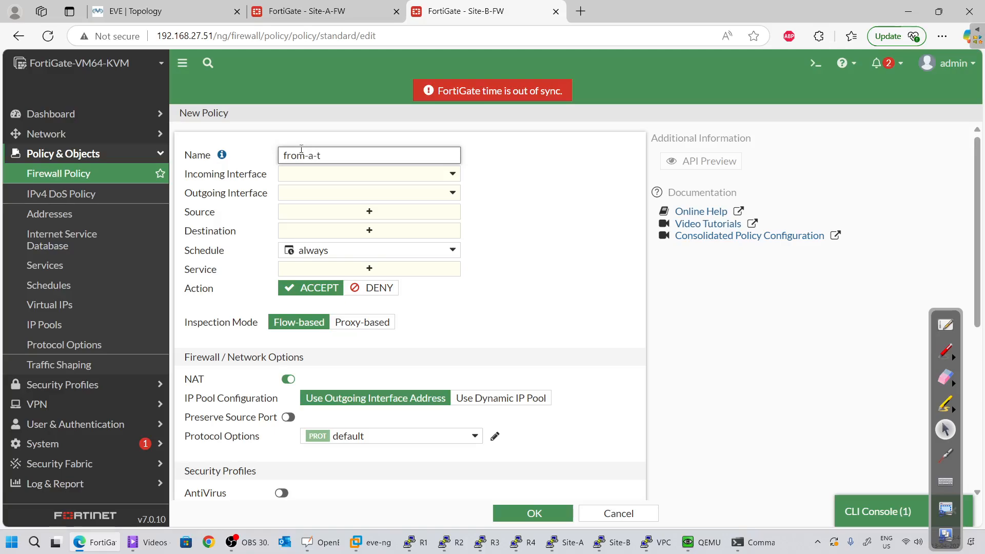
pyautogui.write('b')
pyautogui.write('-b')
pyautogui.write('-von')
pyautogui.press('BackSpace')
pyautogui.press('BackSpace')
pyautogui.write('pn')
pyautogui.click(352, 174)
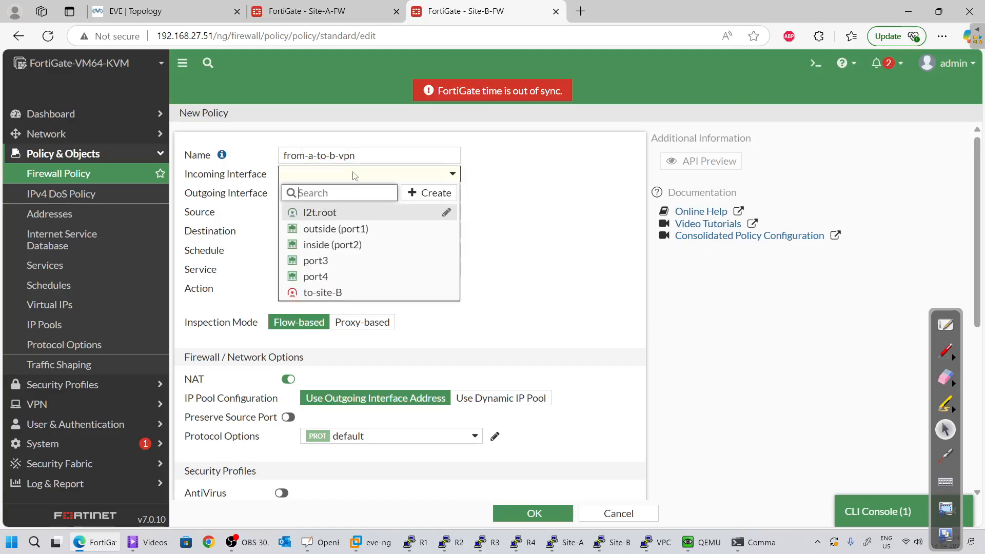
pyautogui.click(337, 292)
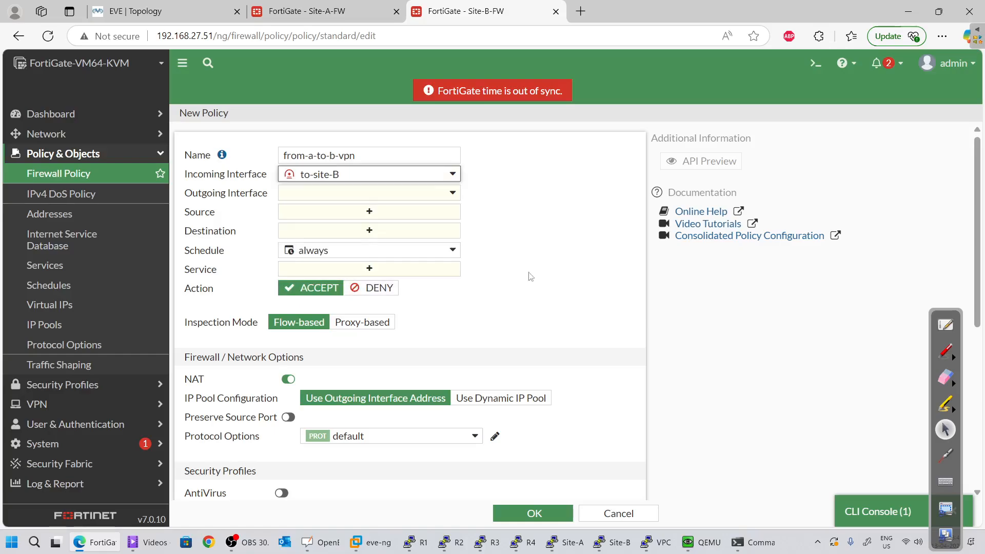
pyautogui.click(415, 199)
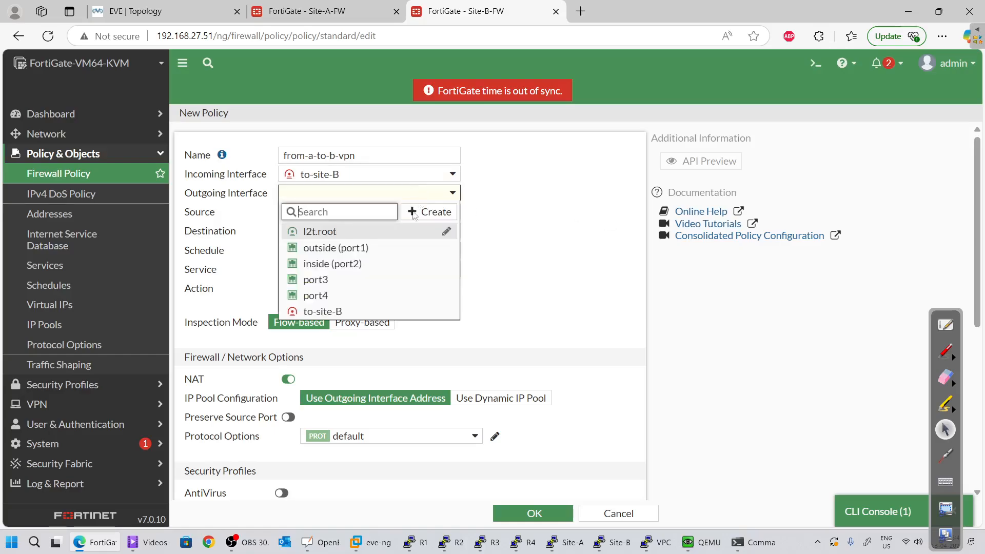
pyautogui.click(370, 264)
# Set source 192.168.1.0/24 and destination 10.1.1.0/24
pyautogui.click(369, 211)
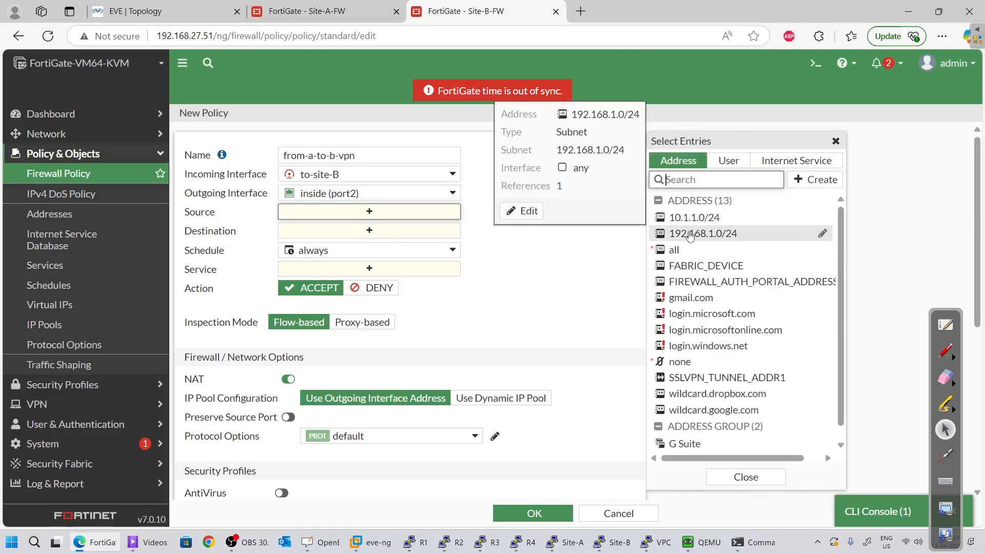
pyautogui.click(689, 234)
pyautogui.click(380, 245)
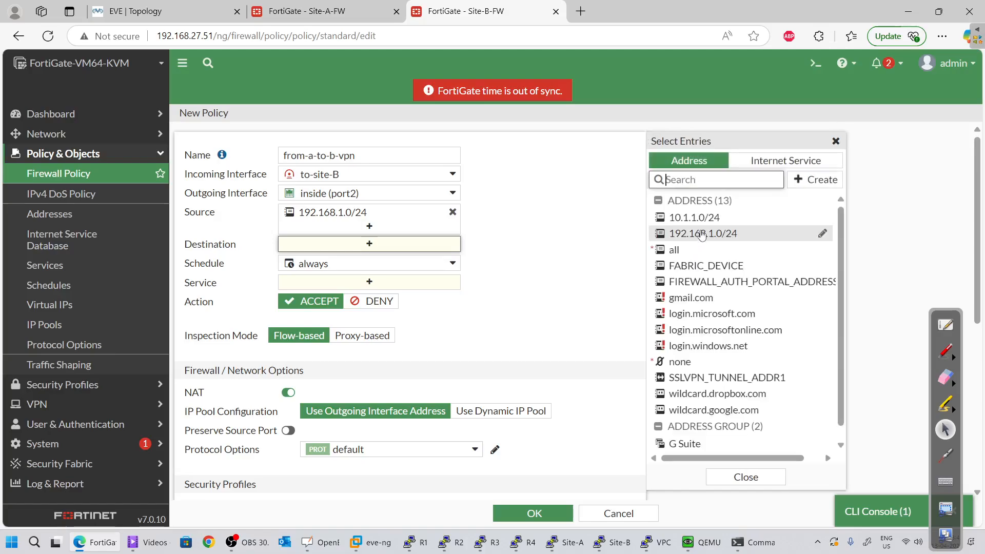
pyautogui.click(697, 221)
pyautogui.click(510, 293)
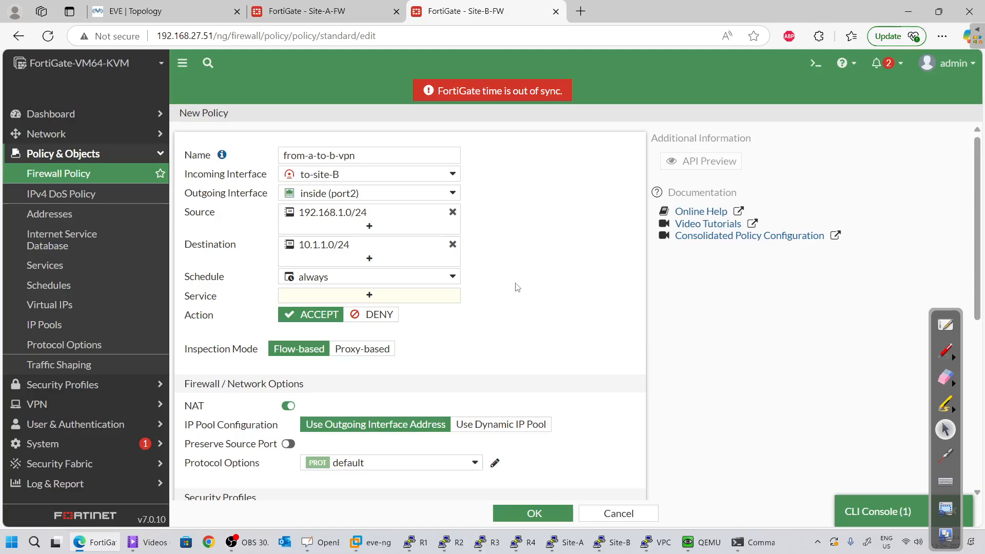
# Allow ALL services, disable NAT, log all sessions and save the policy
pyautogui.scroll(-3, 510, 313)
pyautogui.click(369, 162)
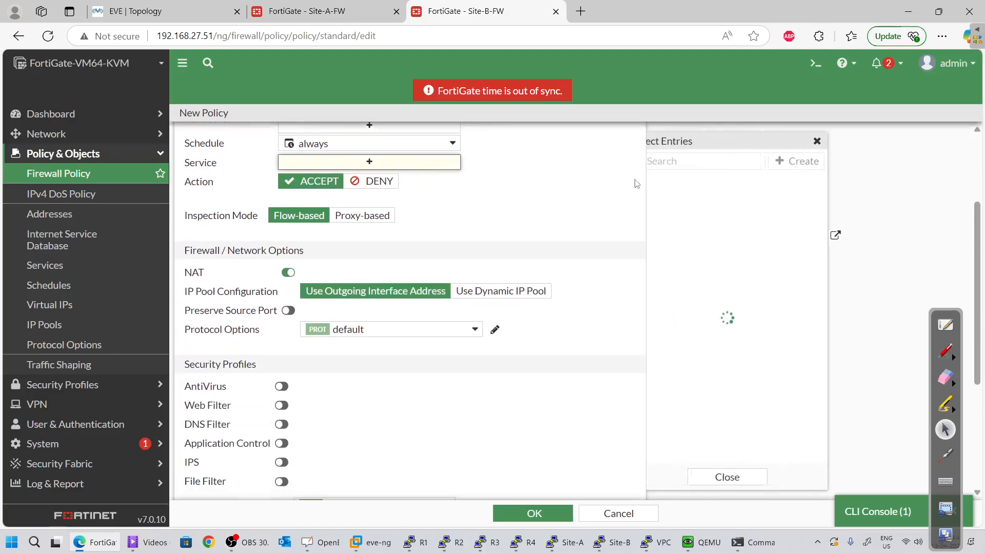
pyautogui.click(662, 213)
pyautogui.click(569, 212)
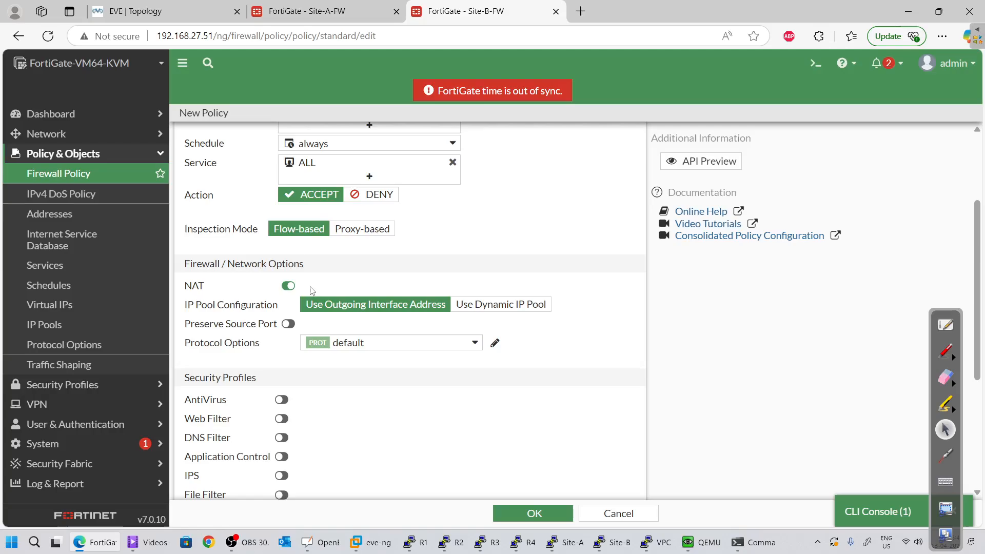
pyautogui.click(288, 286)
pyautogui.scroll(-4, 375, 331)
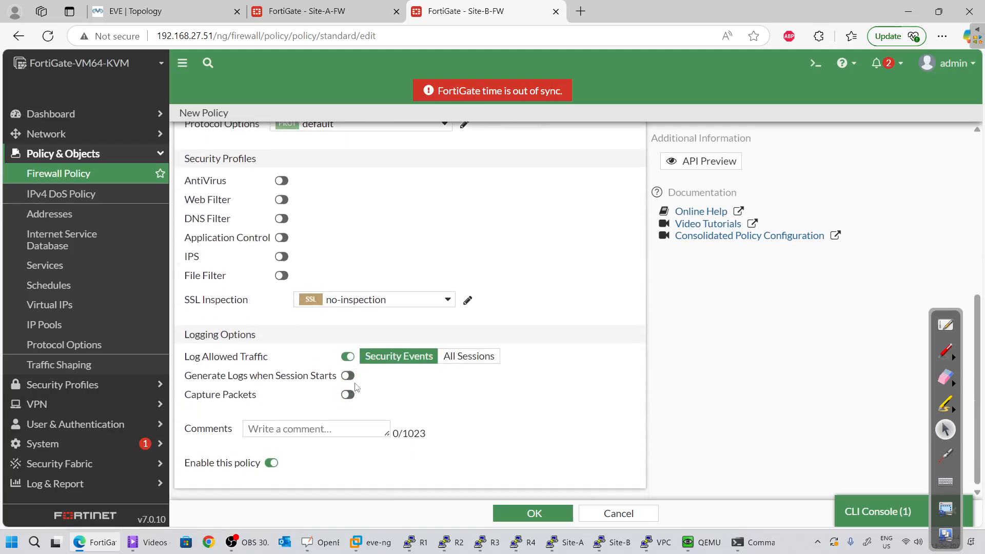
pyautogui.click(474, 359)
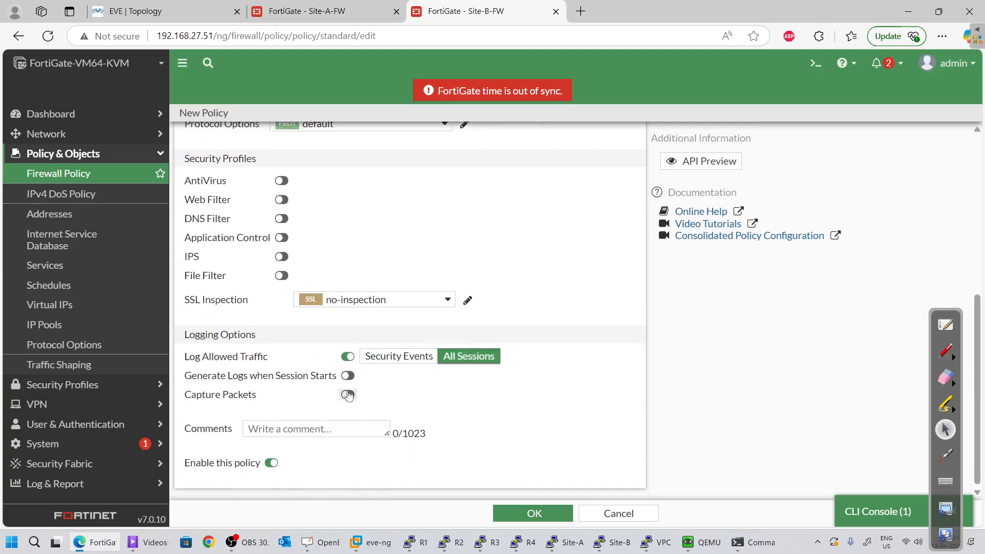
pyautogui.click(546, 515)
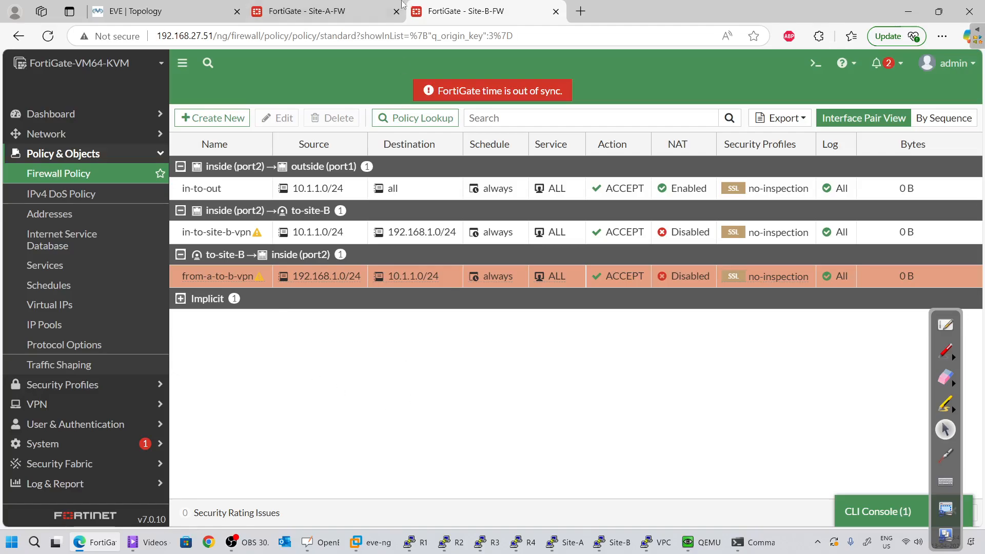
# On Site-A, open the IPsec Tunnels list and view the to-B tunnel's settings without changes
pyautogui.click(317, 11)
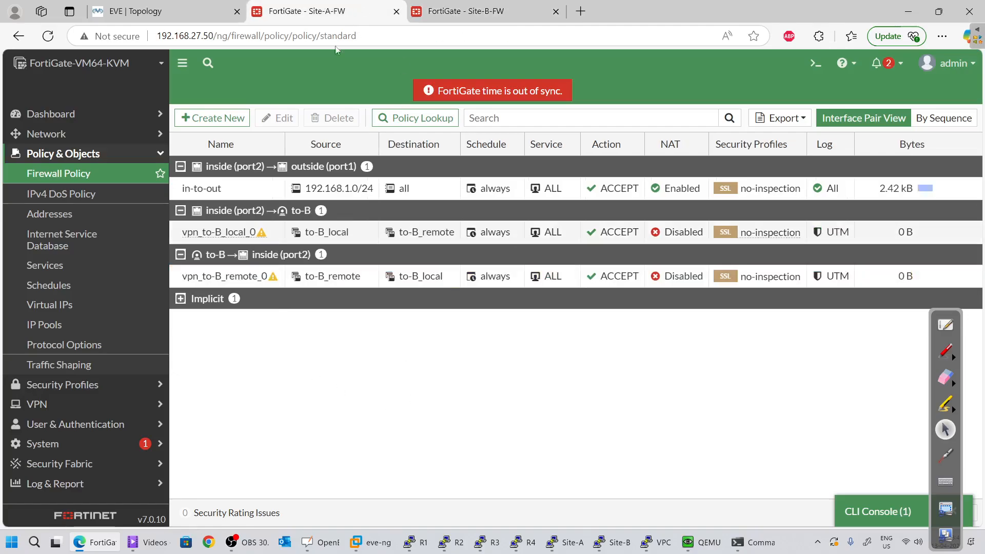
pyautogui.click(482, 11)
pyautogui.click(317, 11)
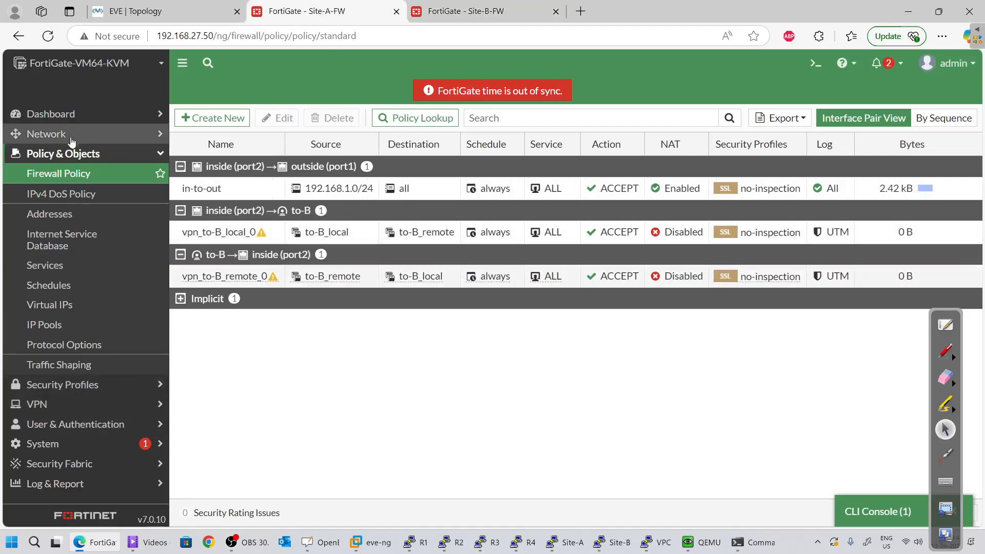
pyautogui.click(37, 404)
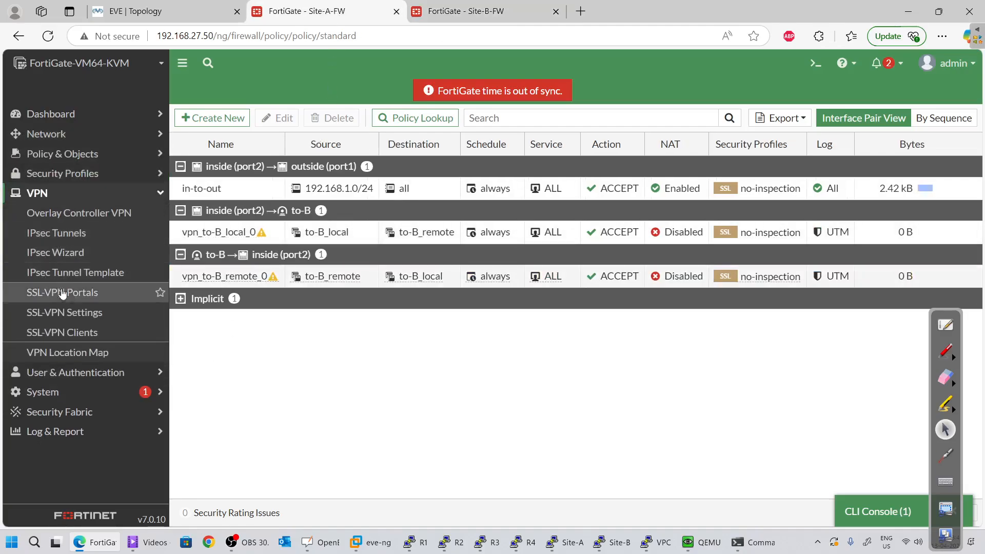
pyautogui.click(94, 237)
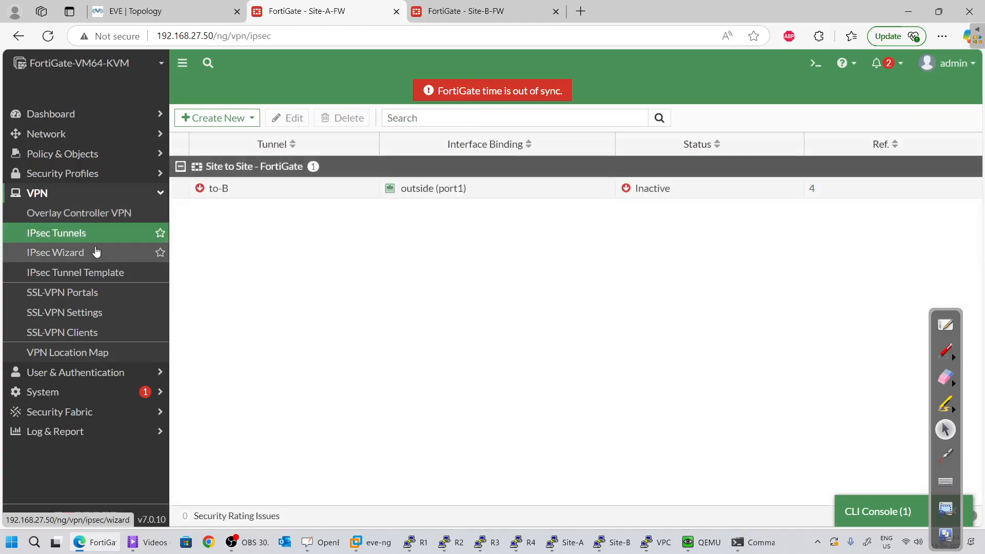
pyautogui.click(337, 193)
pyautogui.rightClick(337, 193)
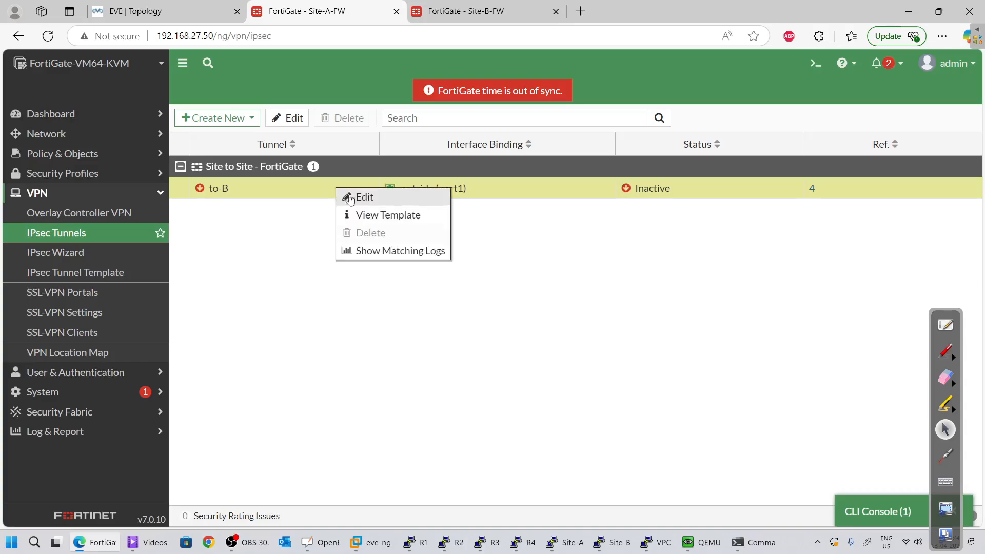
pyautogui.click(481, 195)
pyautogui.doubleClick(481, 195)
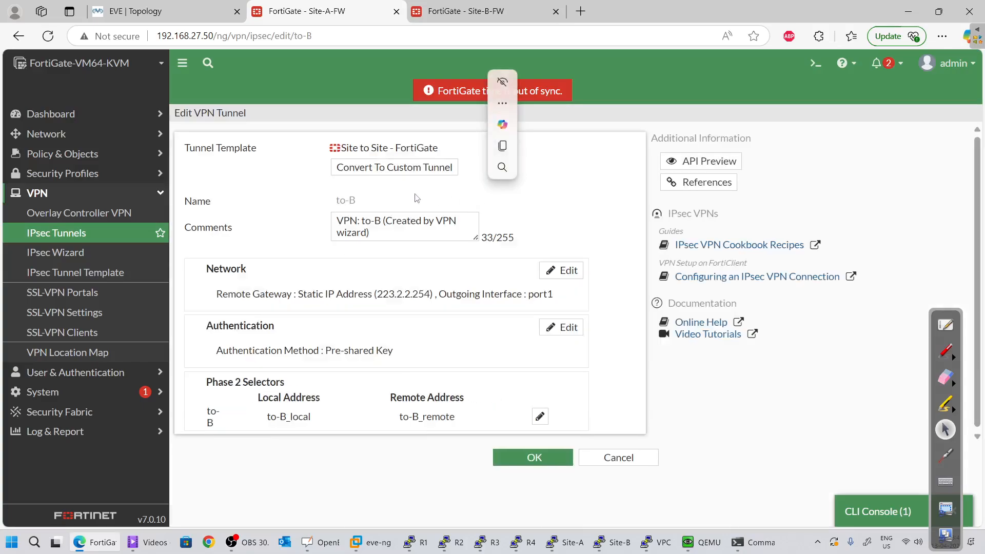
pyautogui.click(620, 458)
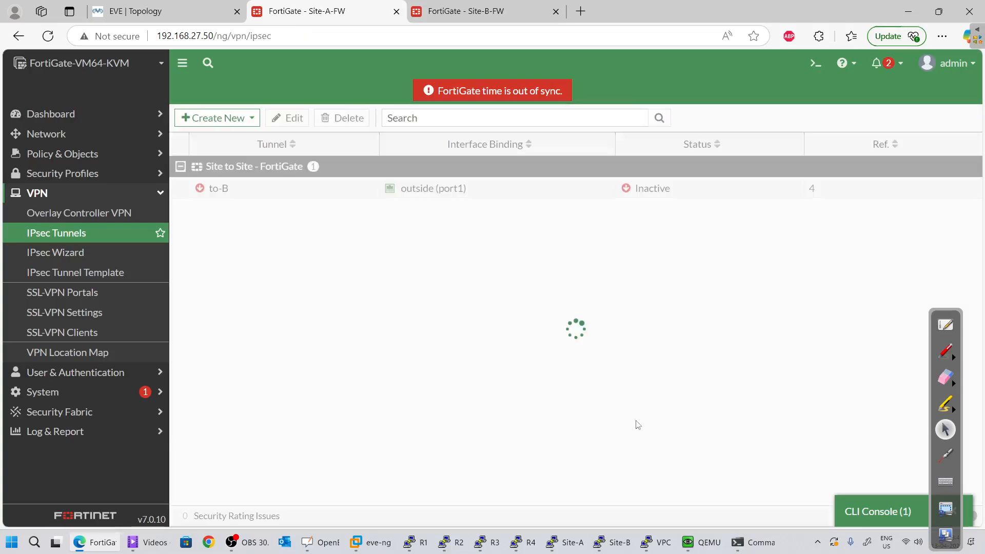
# In the IPsec monitor, bring up all to-B phase 2 selectors, then bring up the Win7 VM
pyautogui.rightClick(655, 192)
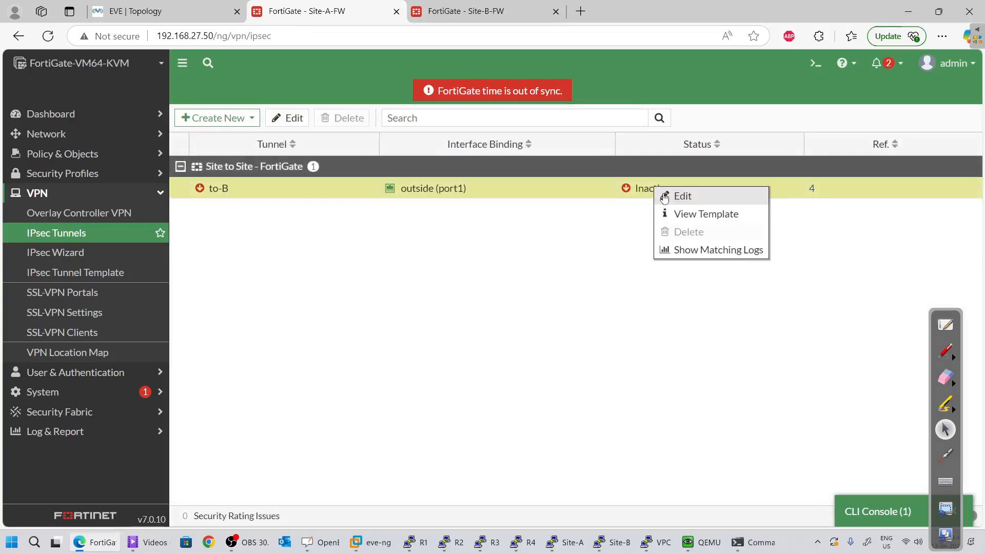
pyautogui.click(634, 190)
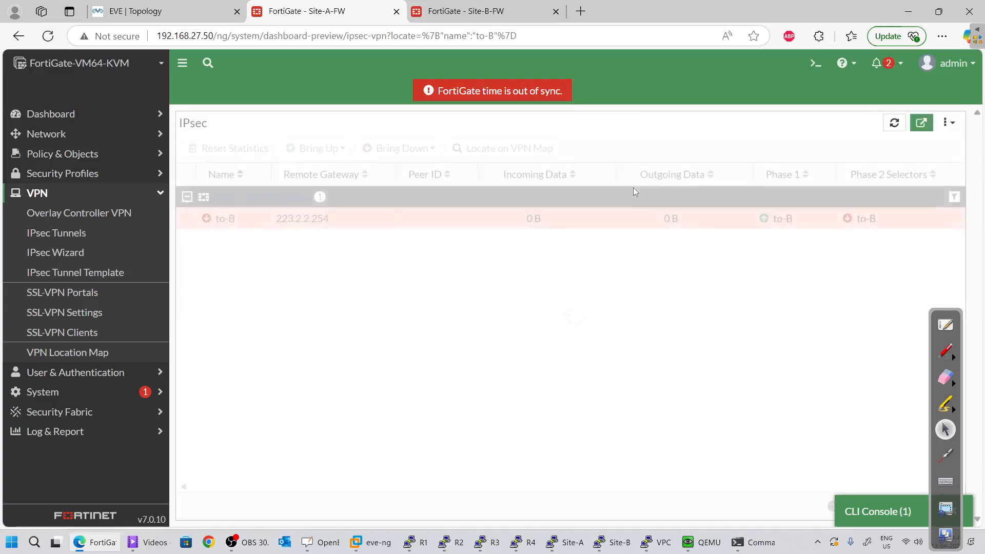
pyautogui.rightClick(455, 214)
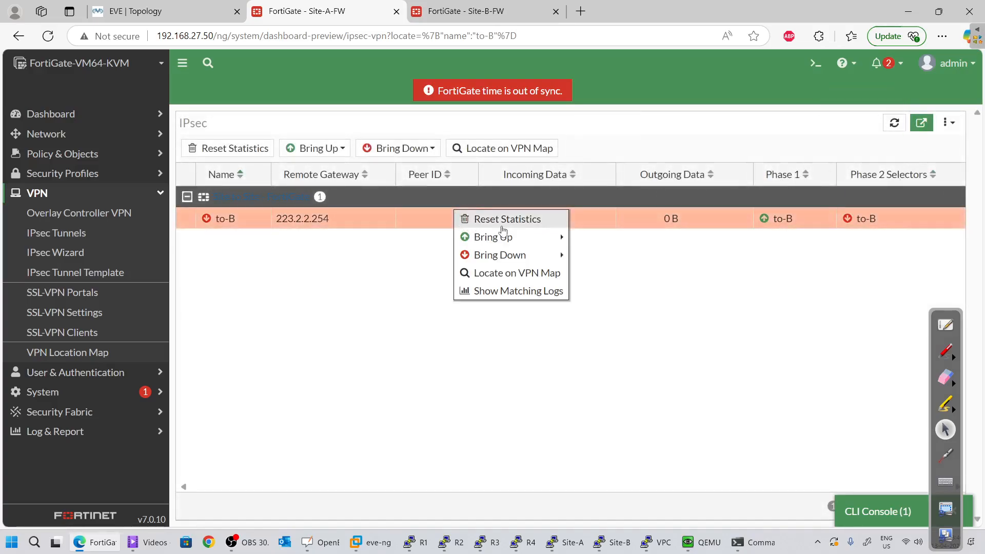
pyautogui.moveTo(502, 240)
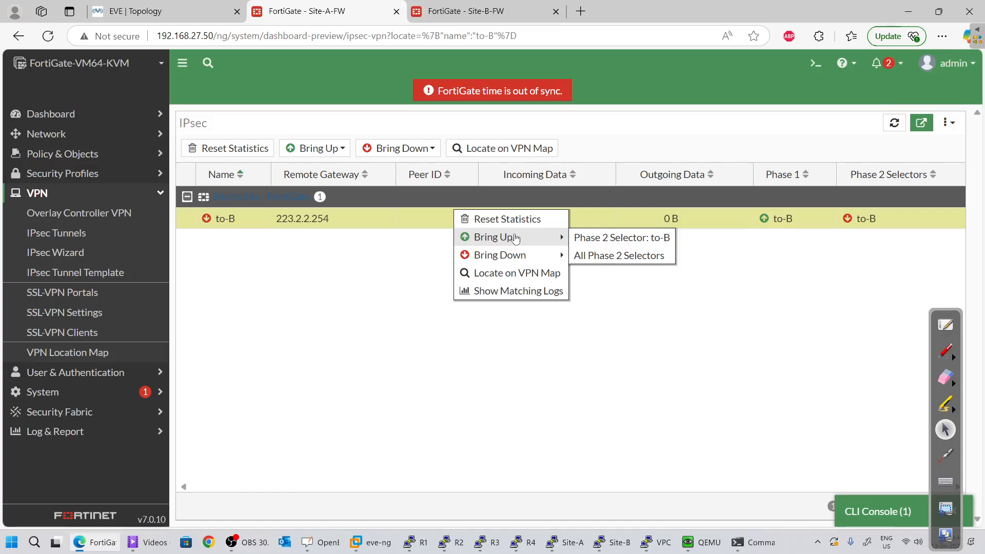
pyautogui.click(595, 256)
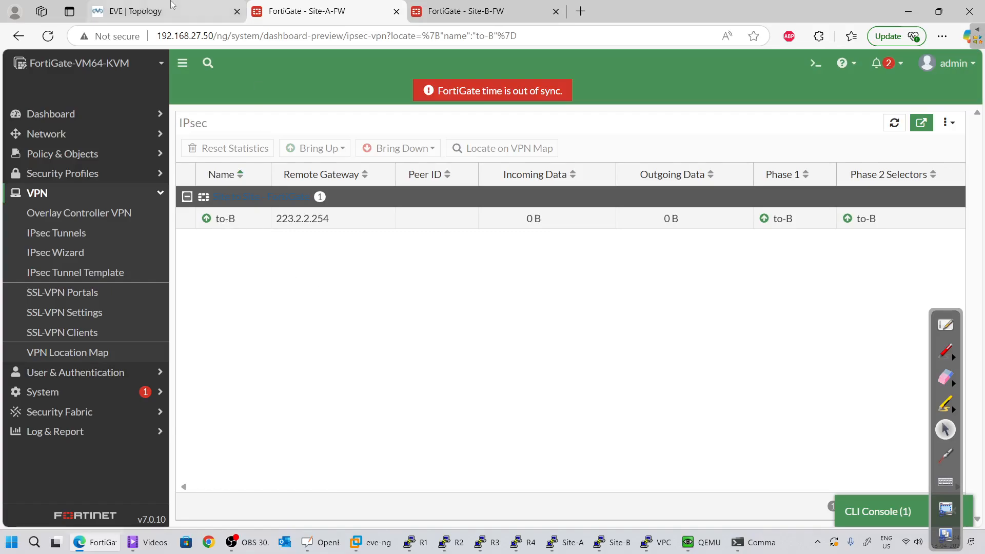
pyautogui.click(701, 545)
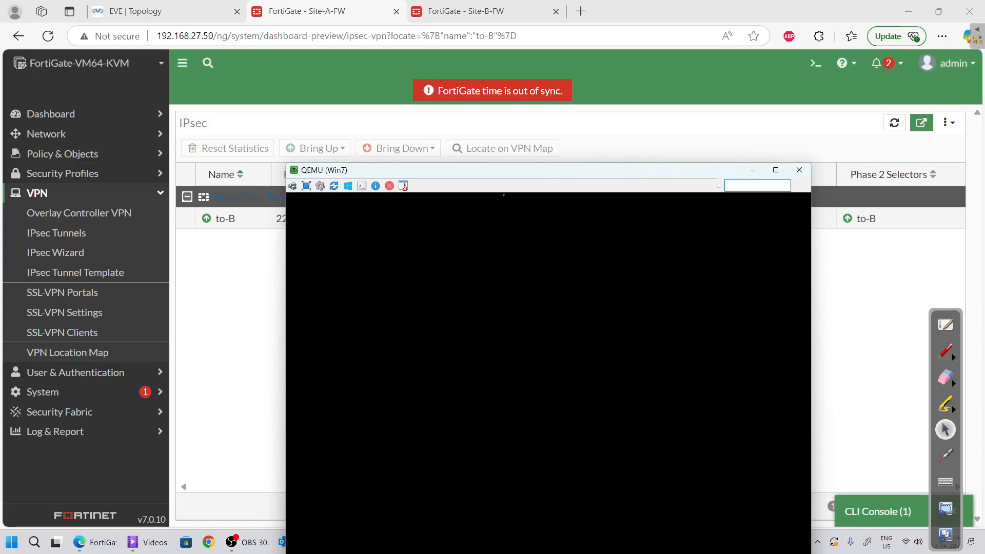
pyautogui.moveTo(490, 170); pyautogui.dragTo(436, 50)
# Rerun ping 10.1.1.50 with 0% loss, and trace its route via 223.2.2.254 using tracert -d
pyautogui.moveTo(429, 234); pyautogui.dragTo(429, 238)
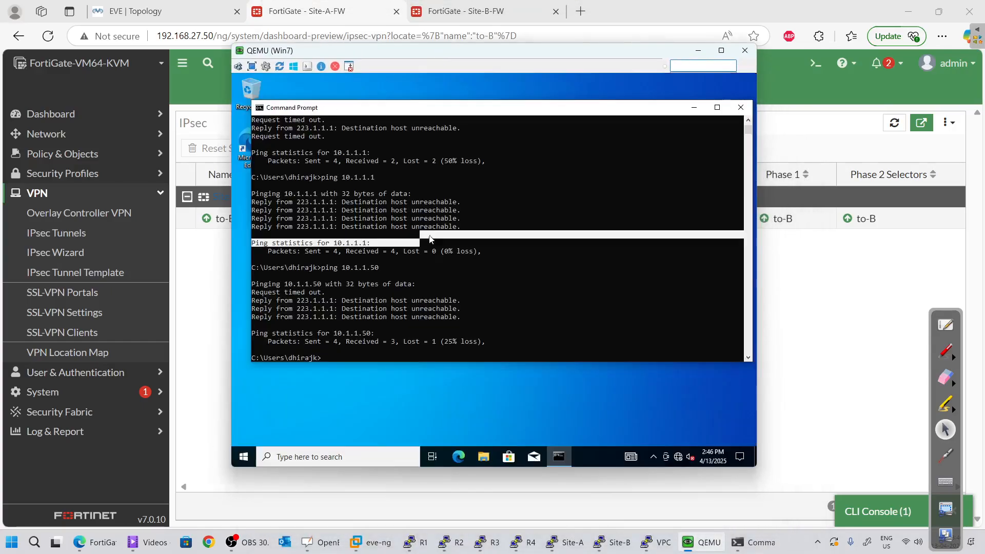
pyautogui.click(430, 239)
pyautogui.press('Up')
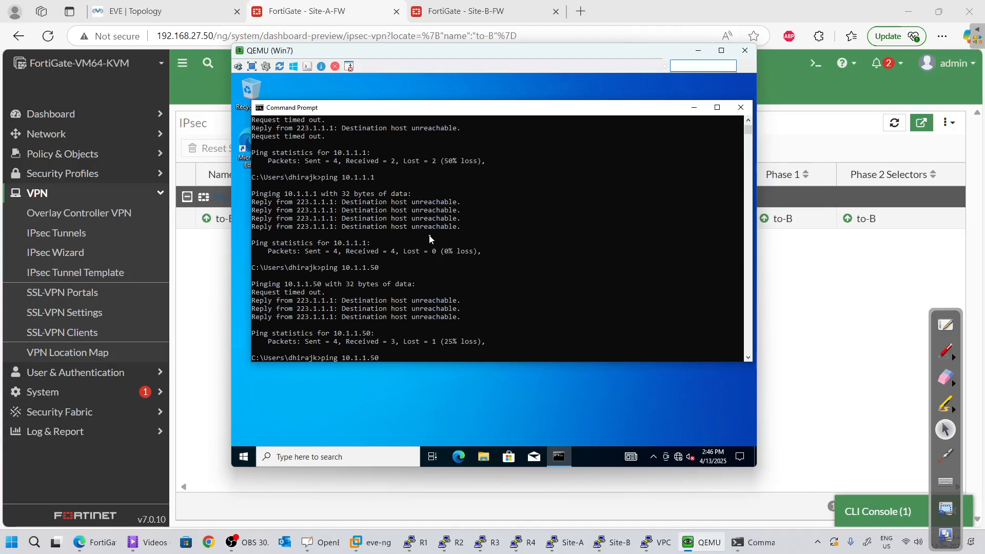
pyautogui.press('Return')
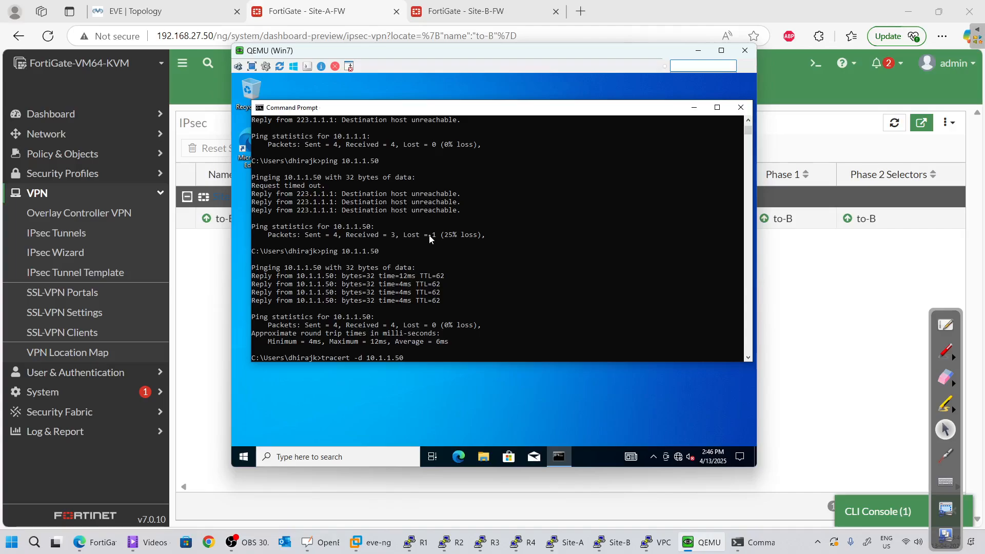
pyautogui.press('Return')
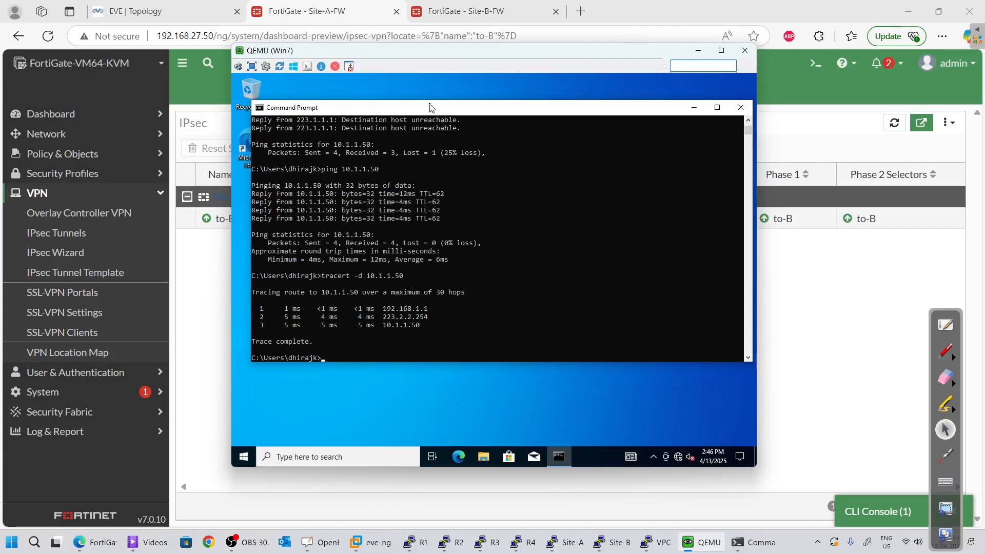
pyautogui.moveTo(430, 107); pyautogui.dragTo(448, 117)
pyautogui.click(135, 11)
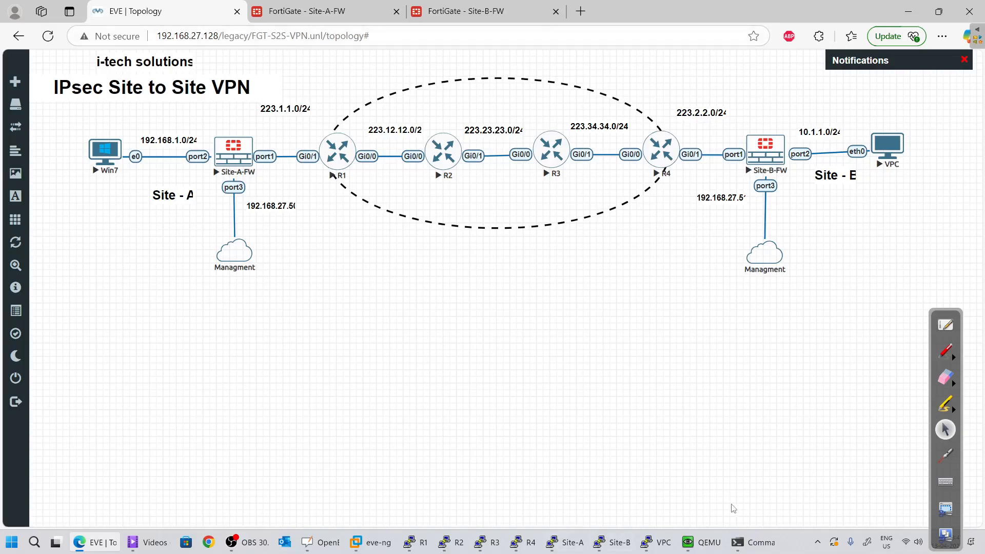
pyautogui.click(702, 542)
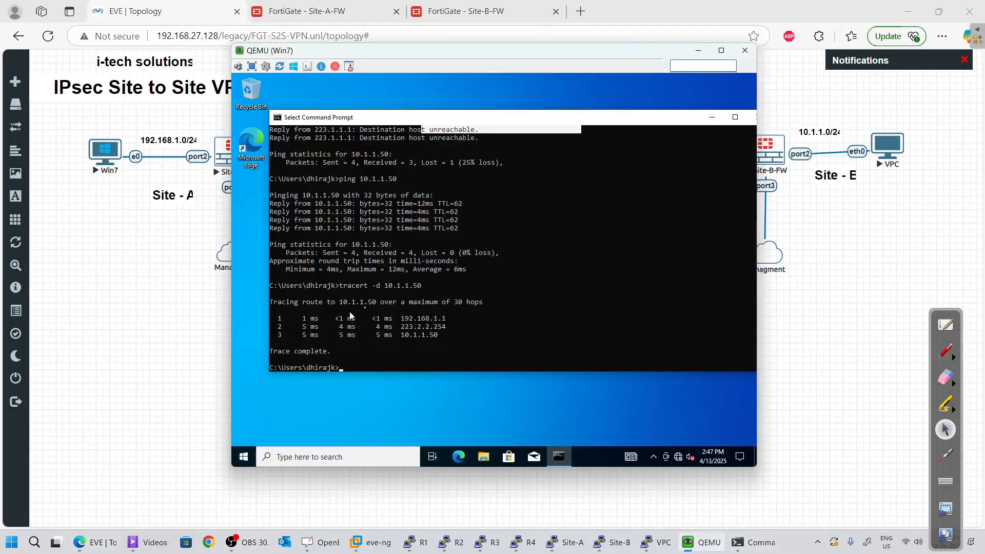
pyautogui.moveTo(401, 319); pyautogui.dragTo(444, 321)
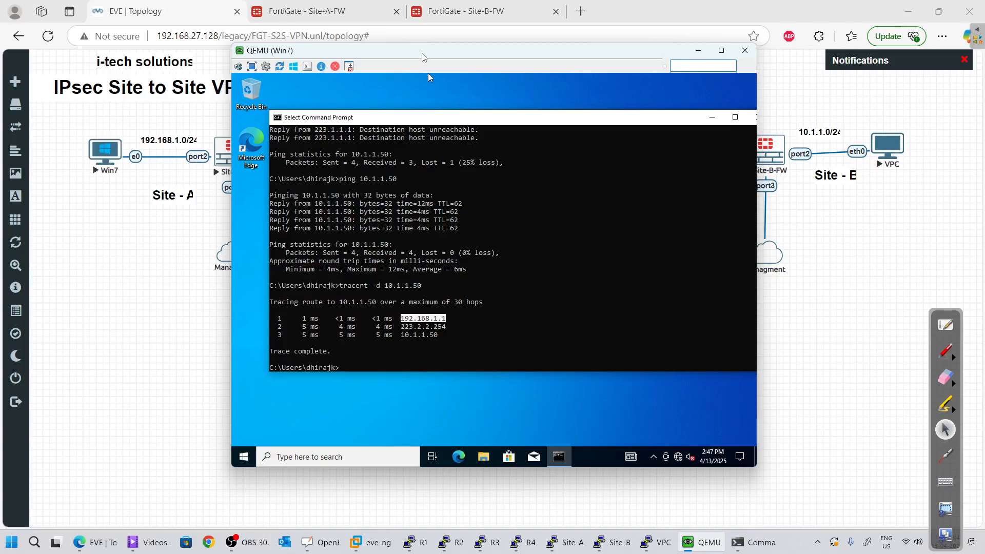
pyautogui.moveTo(422, 53); pyautogui.dragTo(471, 171)
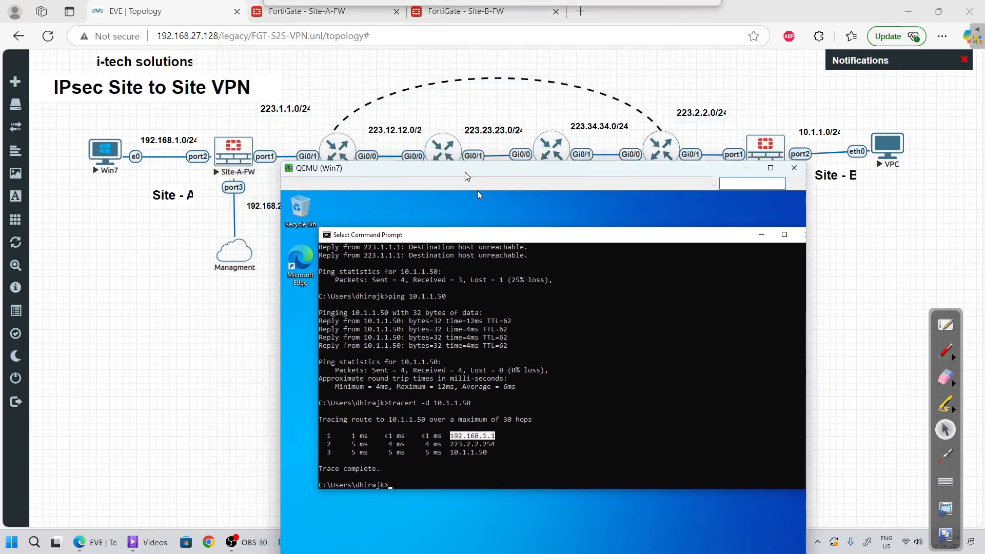
pyautogui.doubleClick(455, 445)
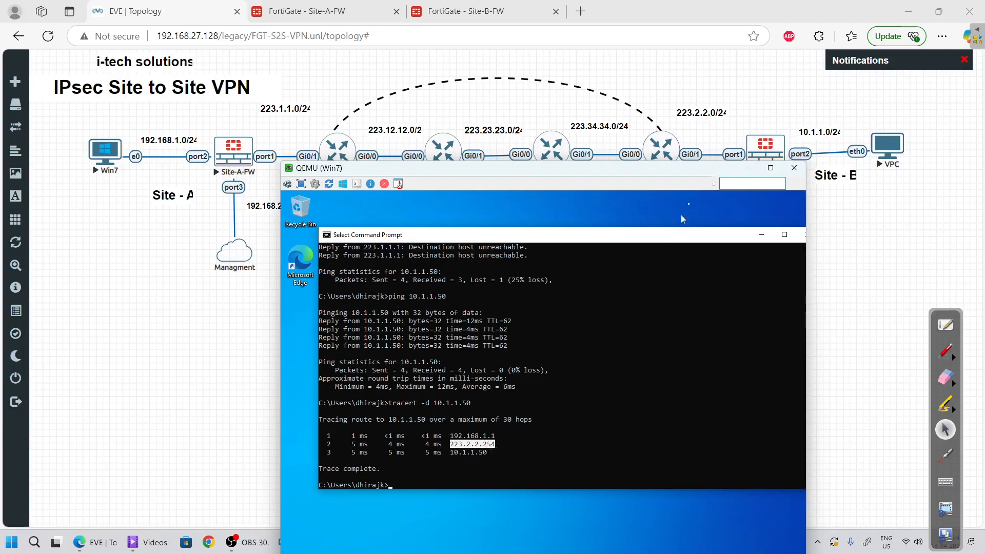
pyautogui.moveTo(659, 170); pyautogui.dragTo(670, 197)
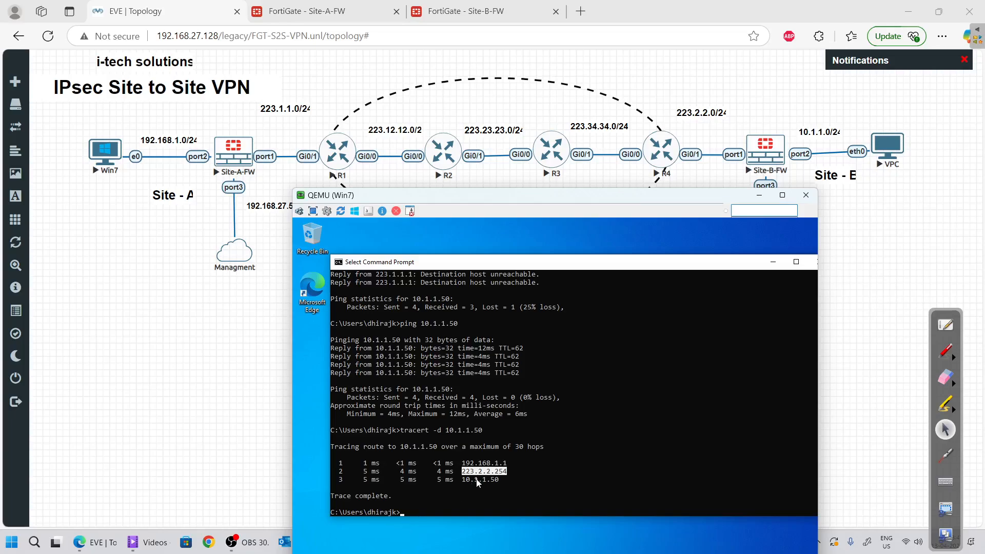
pyautogui.moveTo(466, 480); pyautogui.dragTo(502, 480)
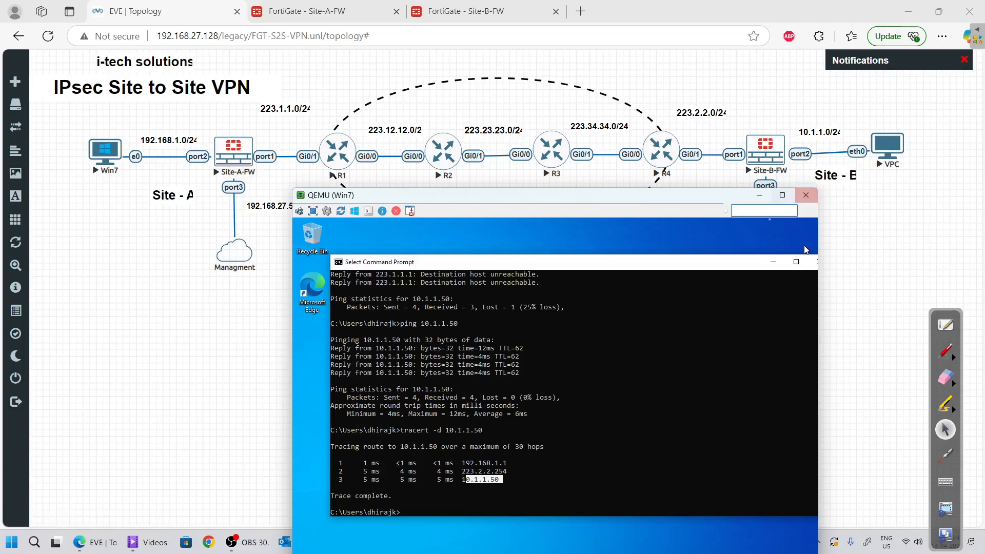
pyautogui.click(759, 195)
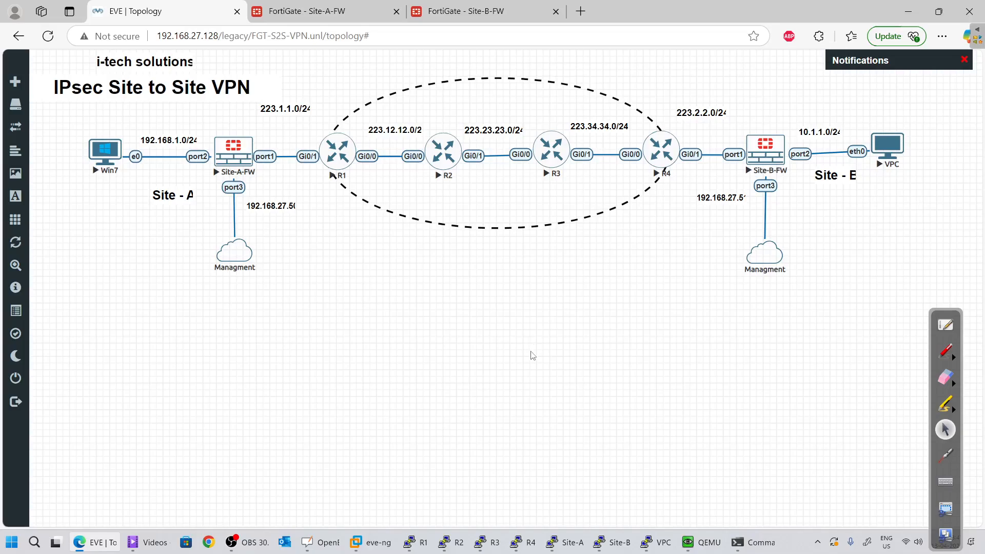
# Open Site-A's Forward Traffic log and inspect the entries to 8.8.8.8 and 10.1.1.50
pyautogui.click(308, 11)
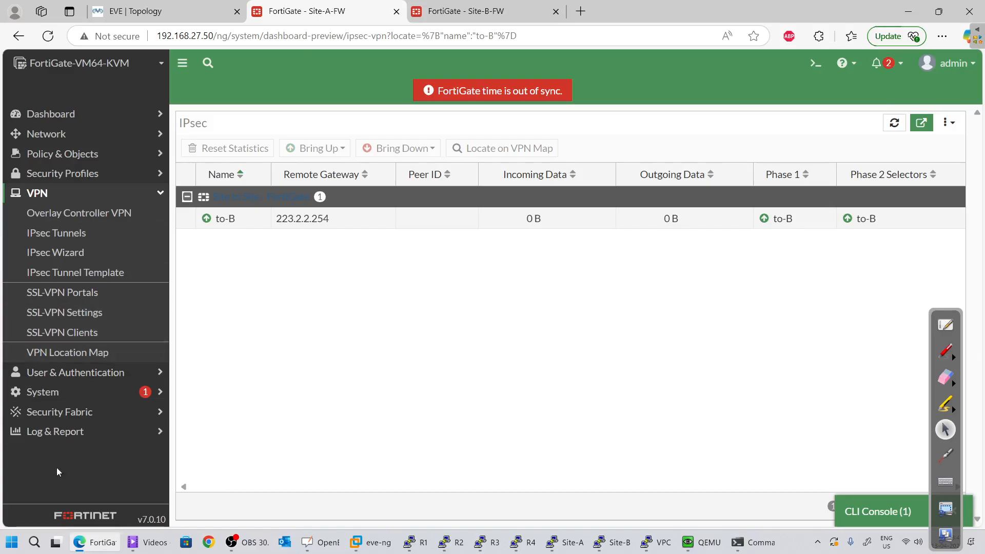
pyautogui.click(67, 434)
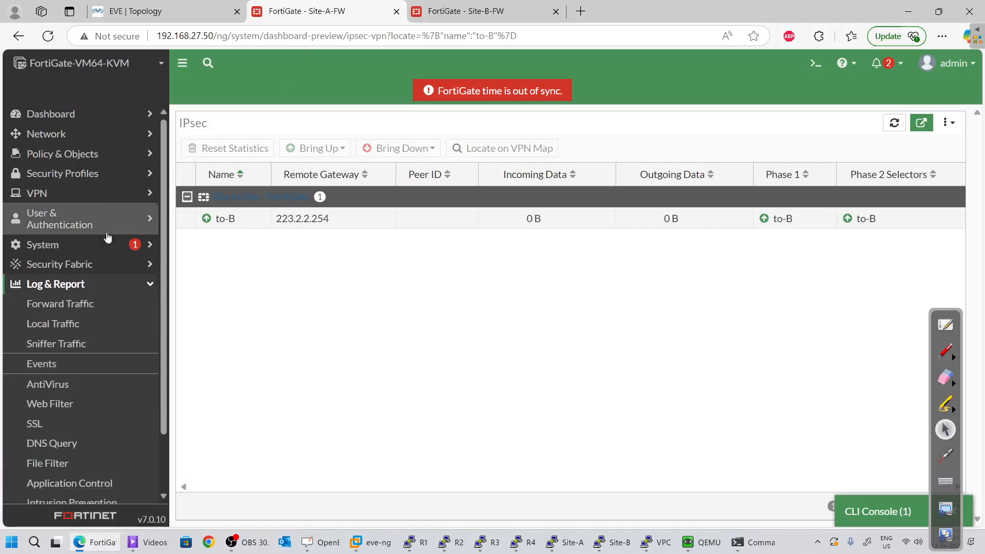
pyautogui.click(85, 301)
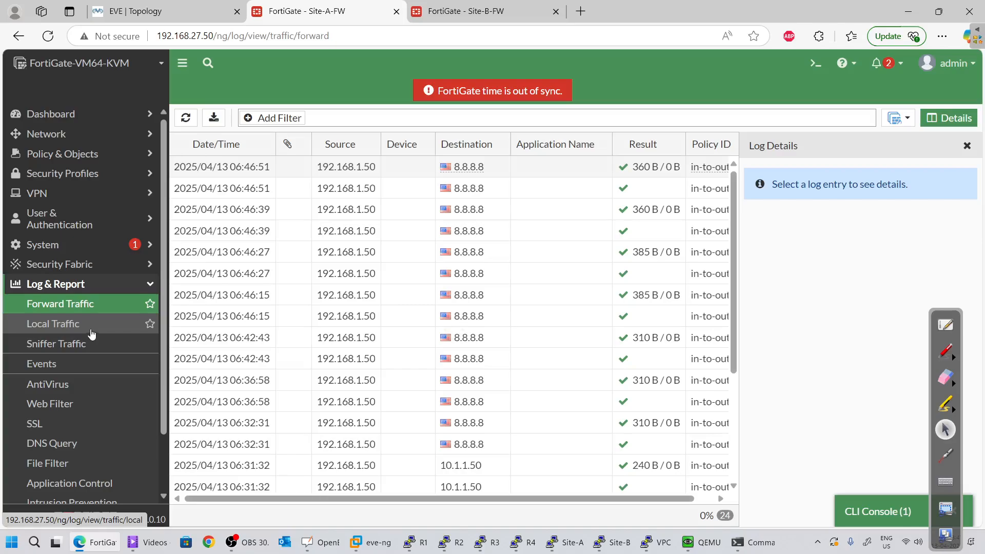
pyautogui.click(315, 167)
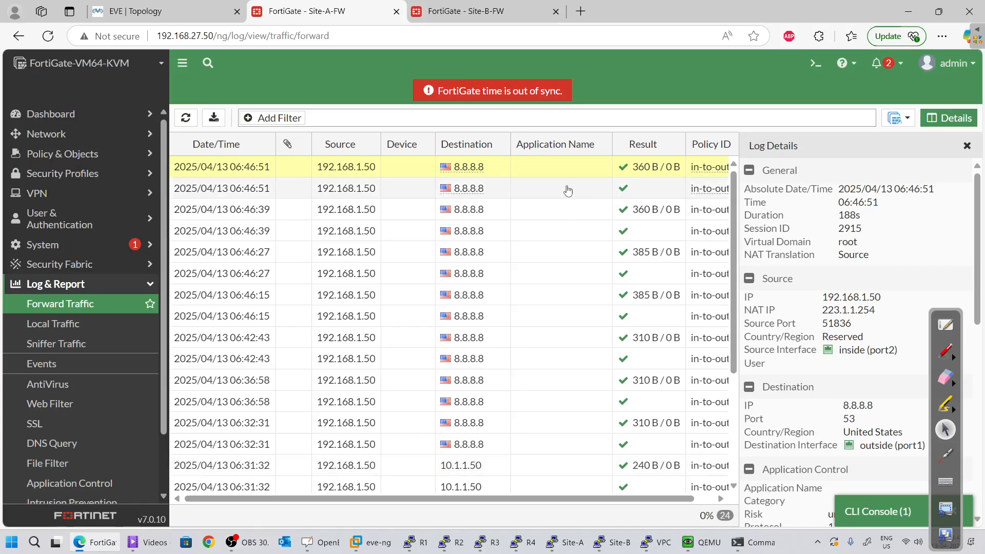
pyautogui.scroll(-3, 510, 307)
pyautogui.scroll(3, 512, 309)
pyautogui.scroll(-3, 511, 310)
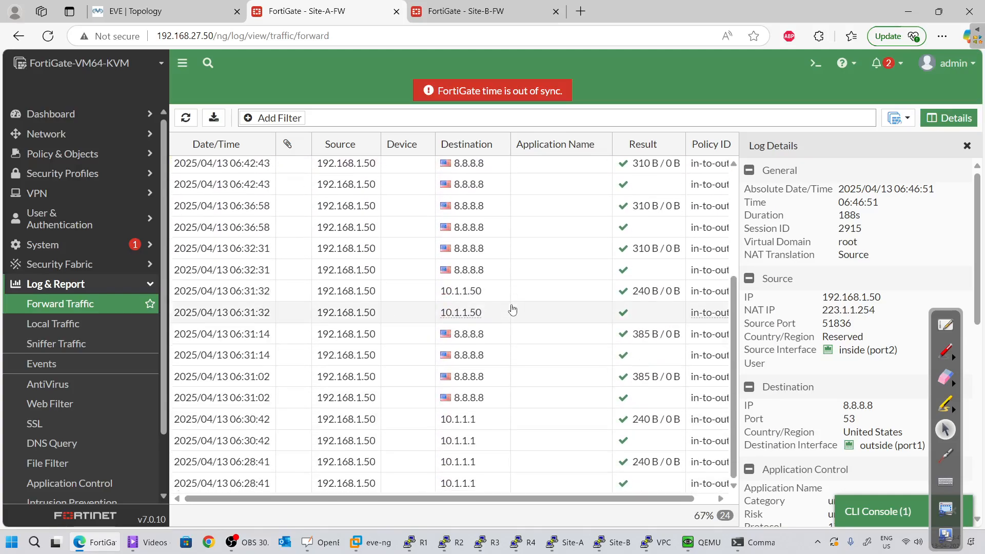
pyautogui.click(505, 294)
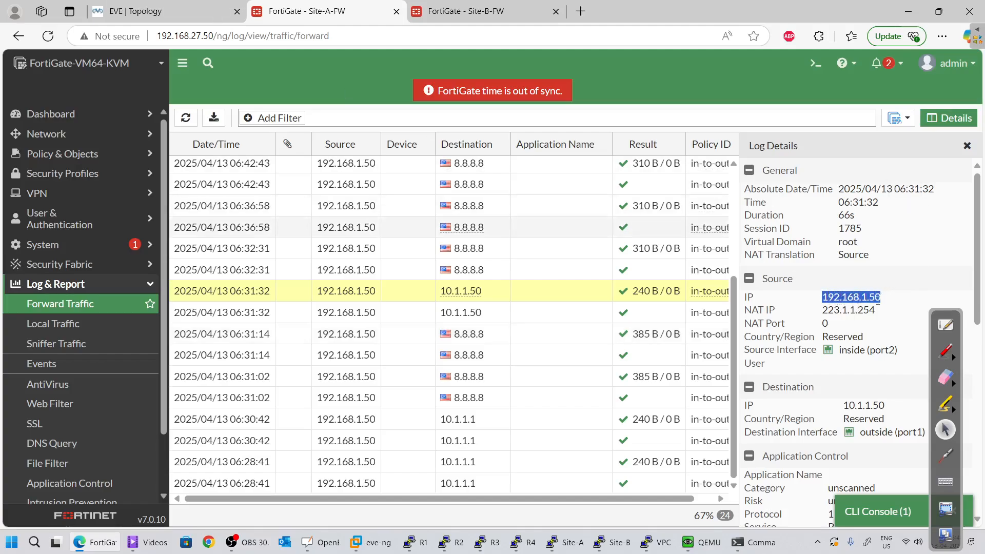
# Review the 06:46 traffic entries' details, then open the empty Sniffer Traffic log
pyautogui.click(149, 12)
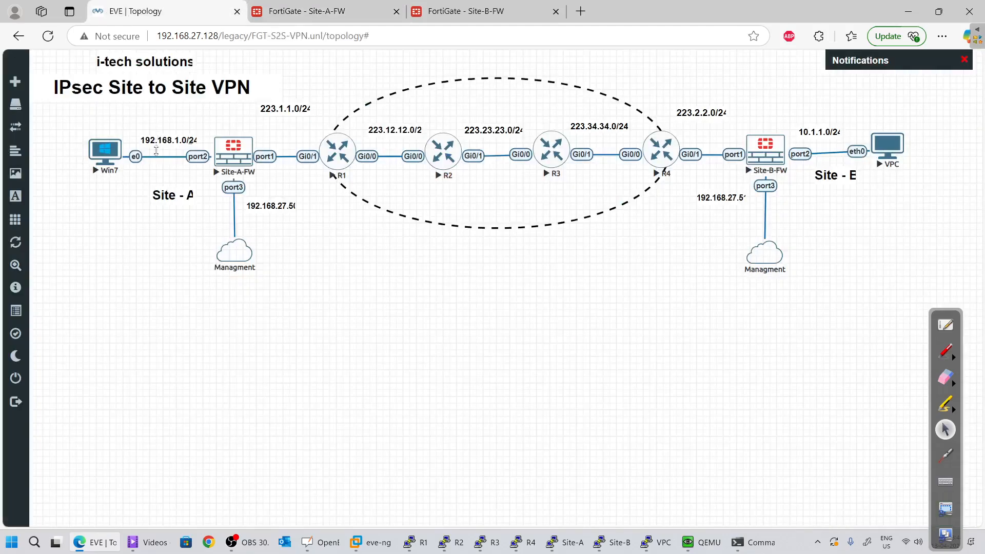
pyautogui.click(466, 6)
pyautogui.click(348, 7)
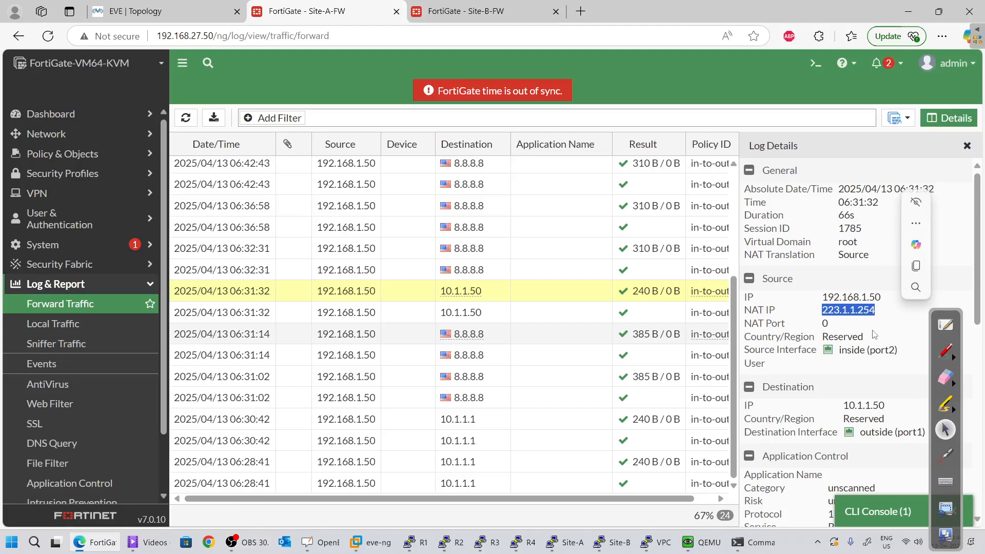
pyautogui.scroll(3, 556, 363)
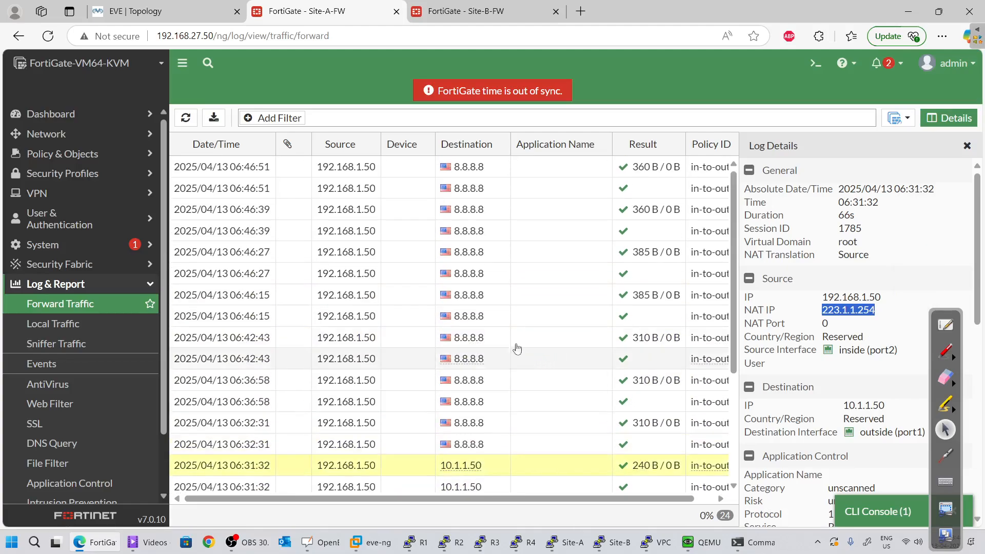
pyautogui.click(504, 211)
pyautogui.click(525, 192)
pyautogui.click(528, 279)
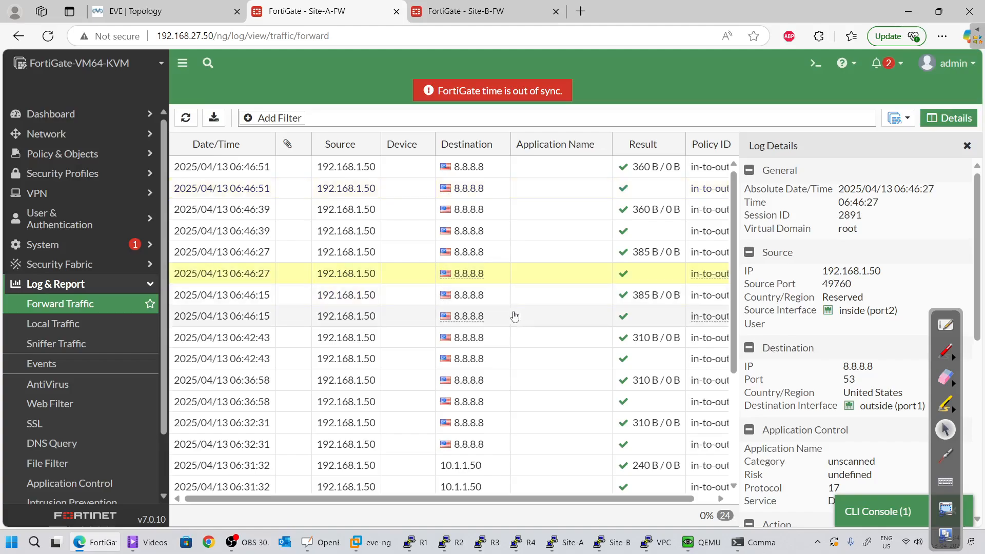
pyautogui.click(55, 343)
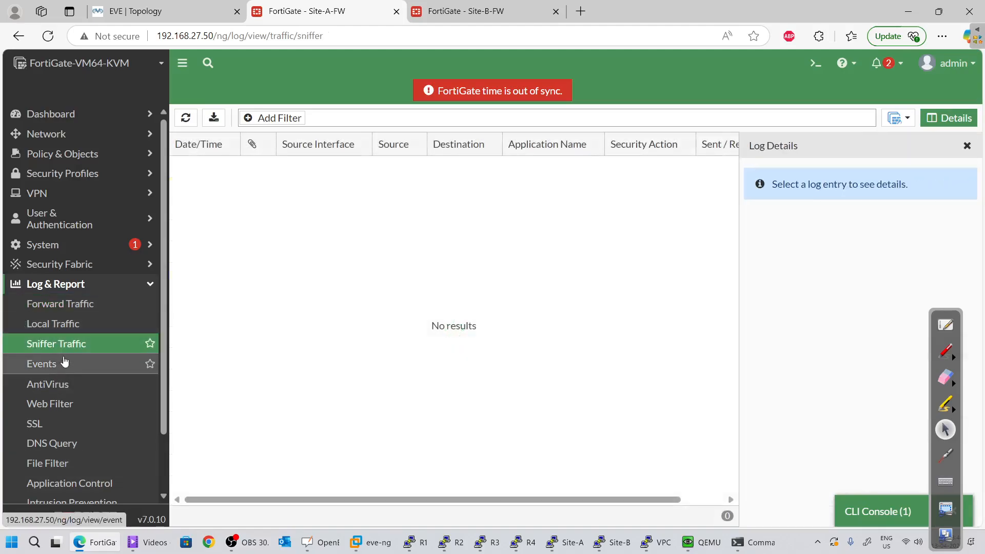
# Open the VPN Events log and inspect to-B's negotiate, progress, tunnel-up, install_sa and phase2-up entries
pyautogui.click(64, 362)
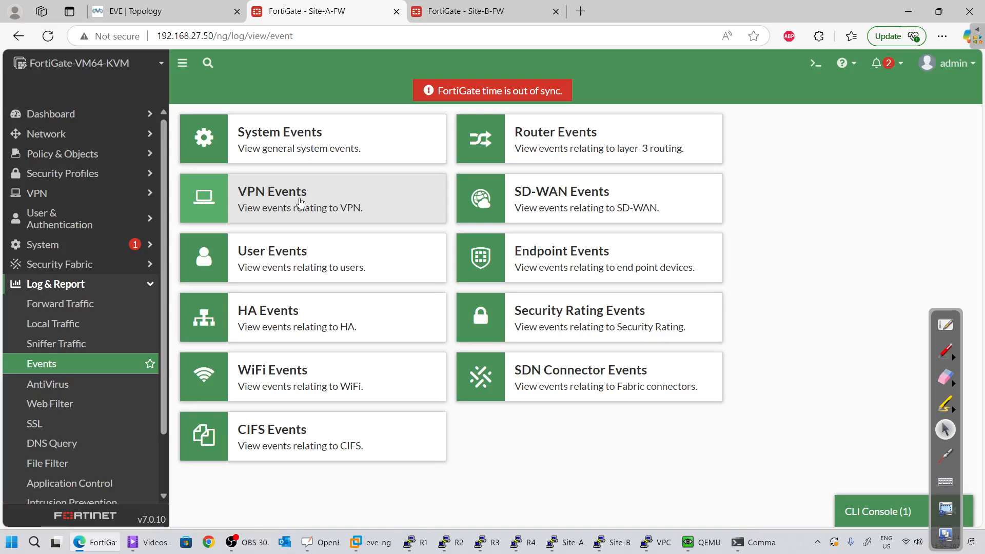
pyautogui.click(281, 203)
pyautogui.click(455, 194)
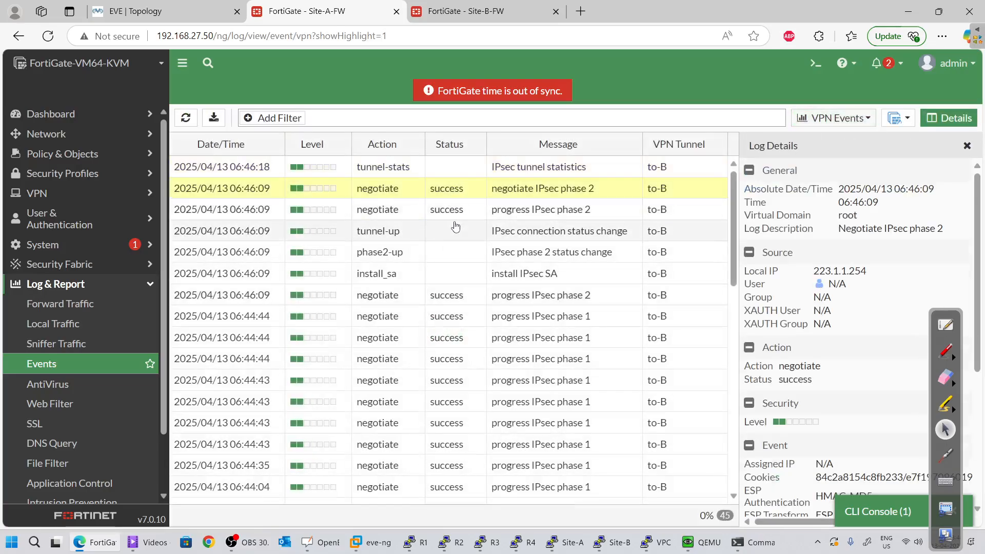
pyautogui.click(462, 209)
pyautogui.click(465, 188)
pyautogui.click(476, 226)
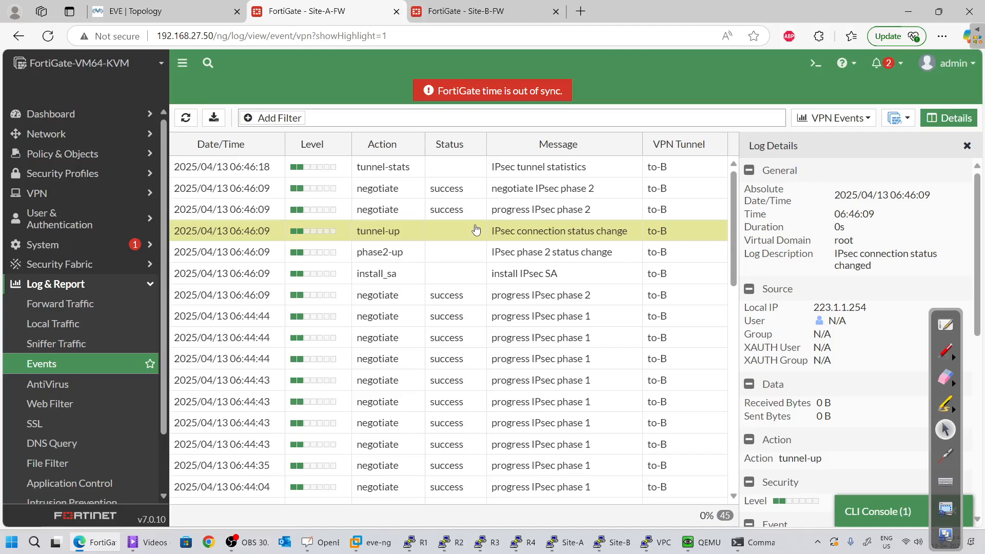
pyautogui.click(477, 274)
pyautogui.click(487, 252)
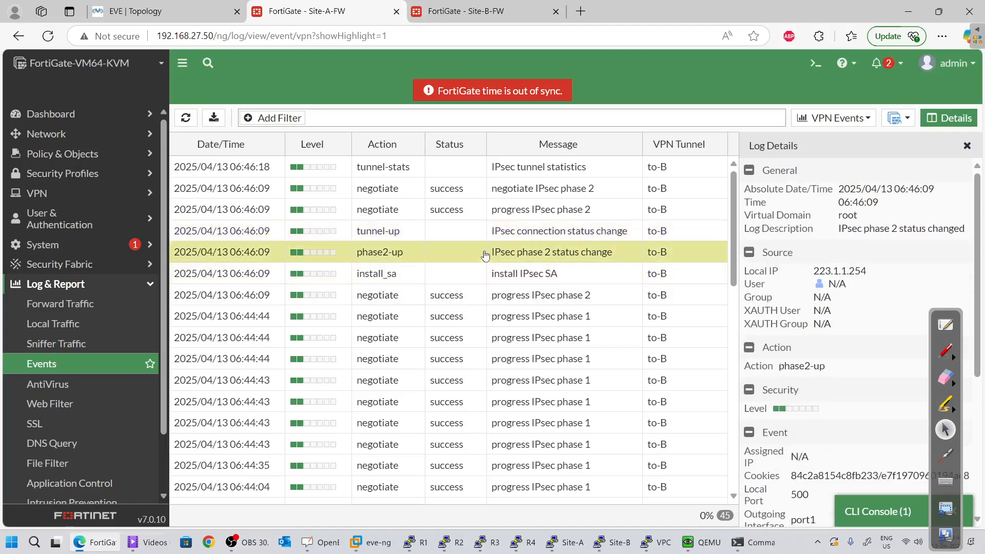
pyautogui.click(489, 190)
pyautogui.click(497, 173)
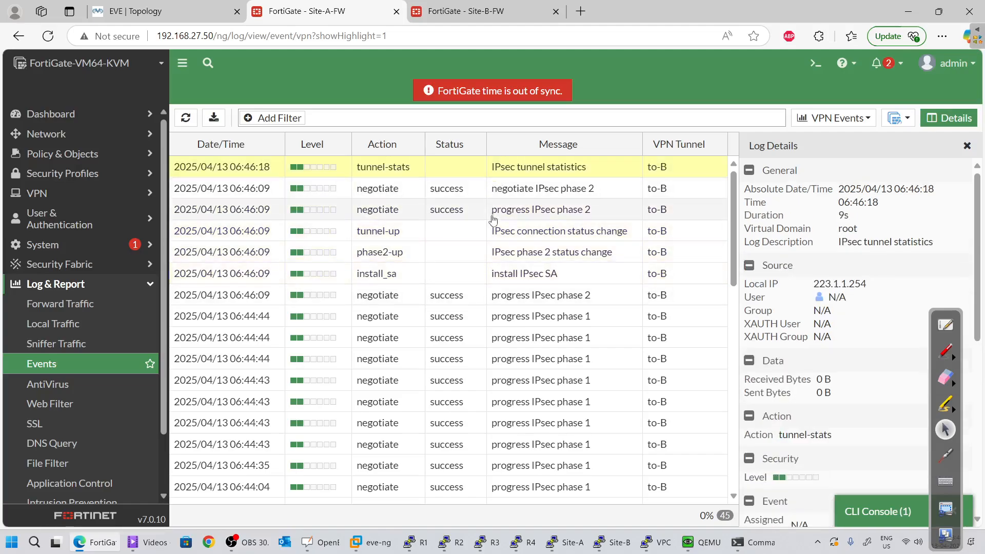
pyautogui.click(499, 195)
pyautogui.click(516, 173)
pyautogui.click(523, 190)
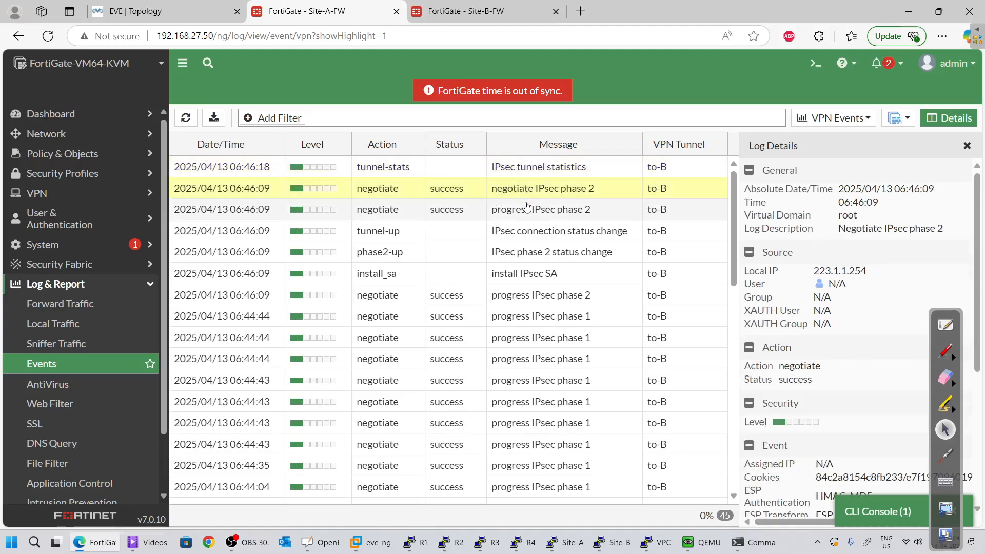
pyautogui.click(528, 211)
pyautogui.click(528, 232)
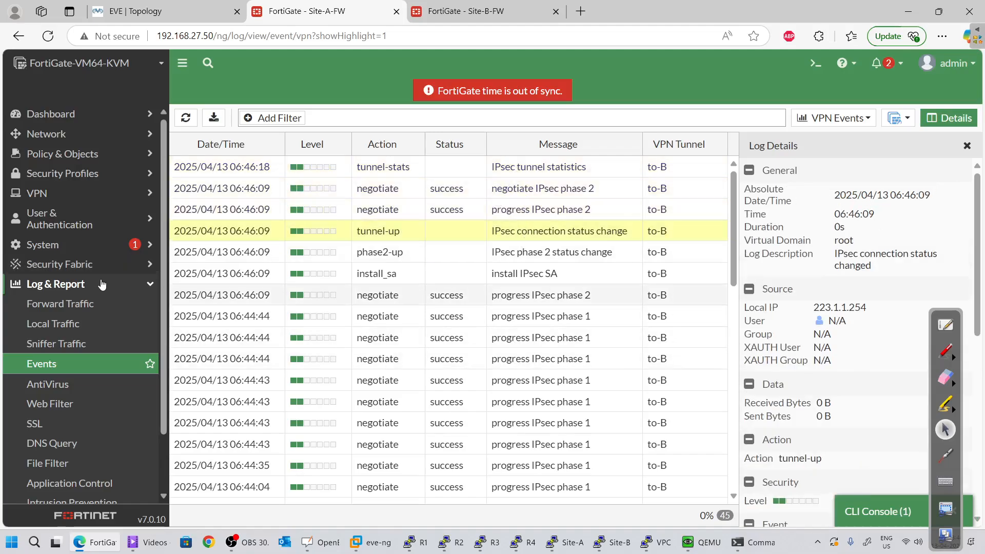
# Compare the tunnel-stats, negotiate, progress, phase2-up and 06:46:09 tunnel-up event details
pyautogui.scroll(-1, 82, 360)
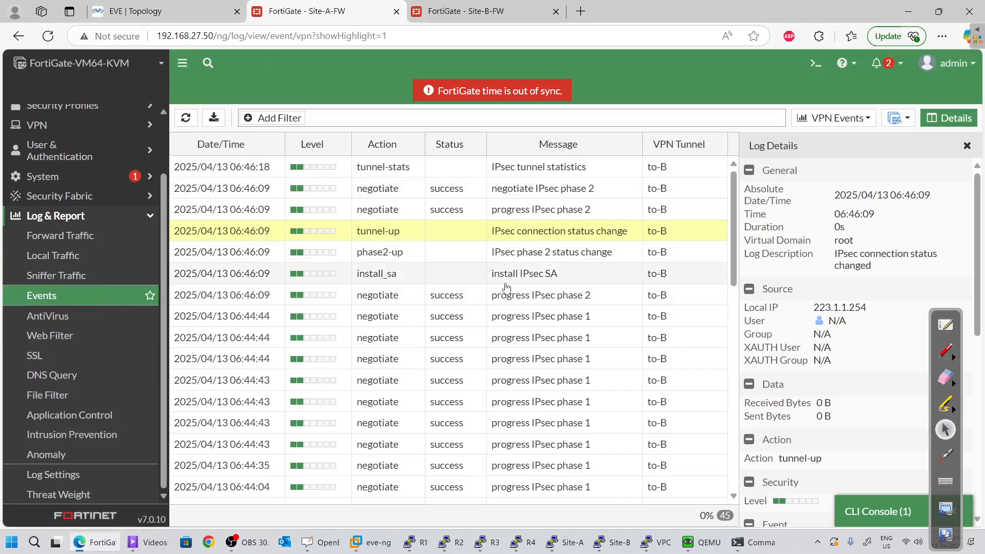
pyautogui.click(507, 261)
pyautogui.scroll(-3, 438, 357)
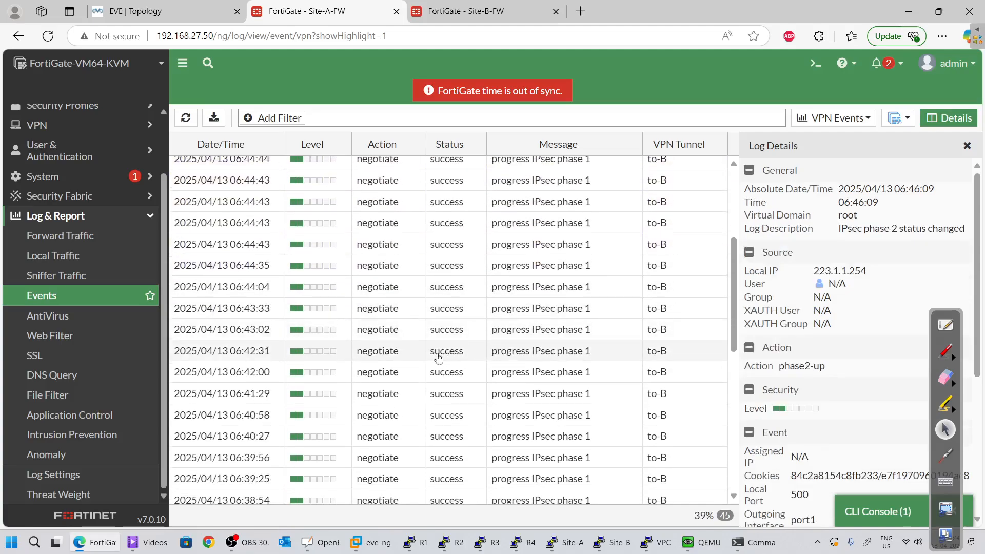
pyautogui.scroll(3, 438, 357)
pyautogui.click(355, 217)
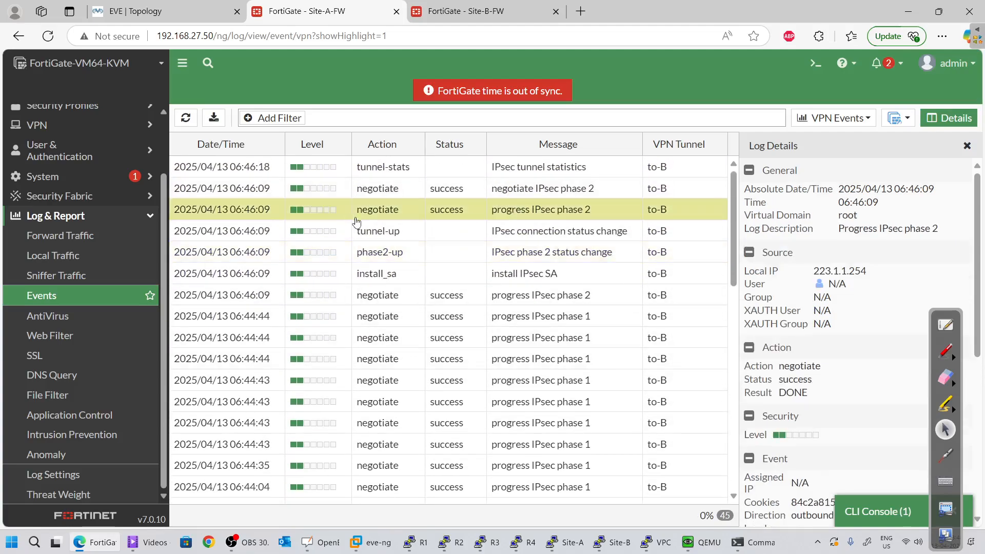
pyautogui.click(373, 190)
pyautogui.click(372, 173)
pyautogui.click(377, 191)
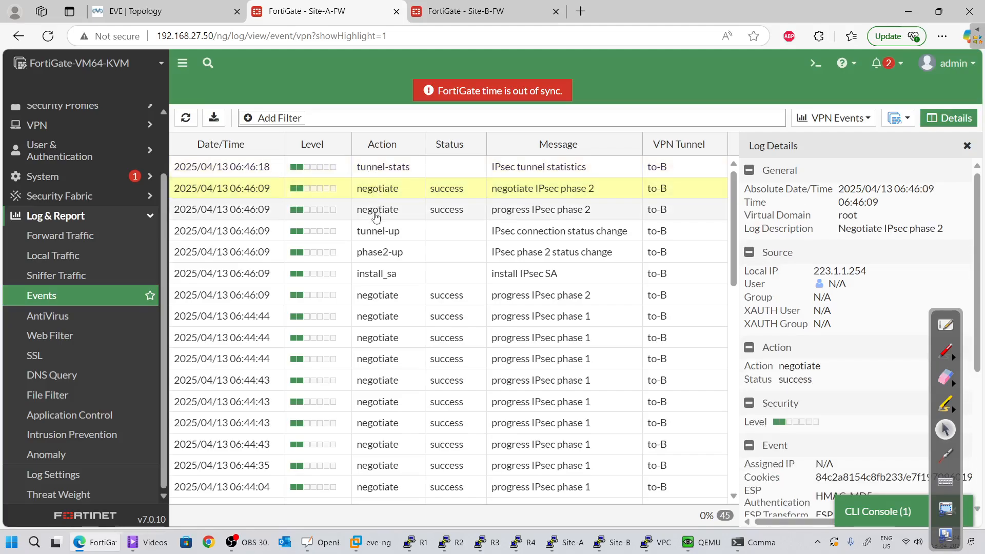
pyautogui.click(374, 167)
pyautogui.click(374, 210)
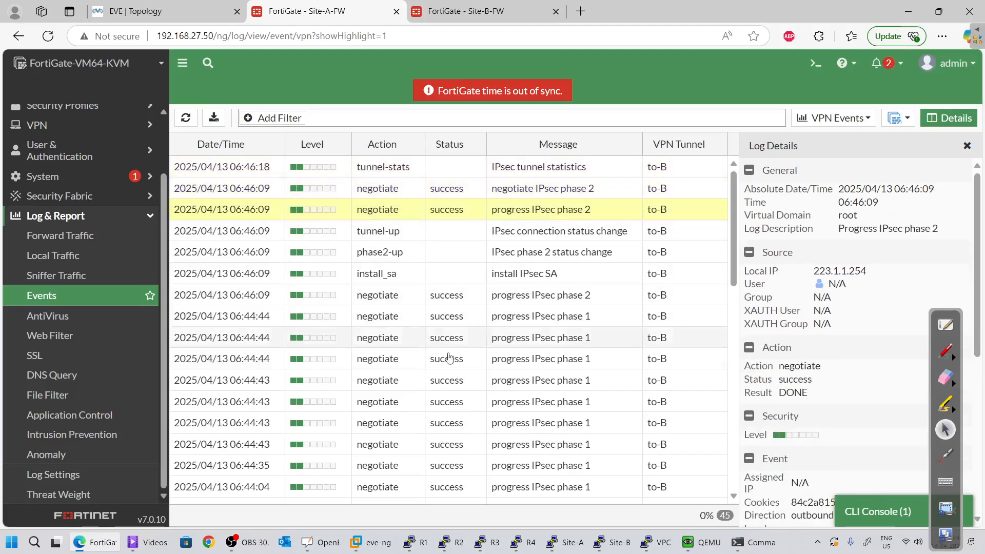
pyautogui.click(317, 232)
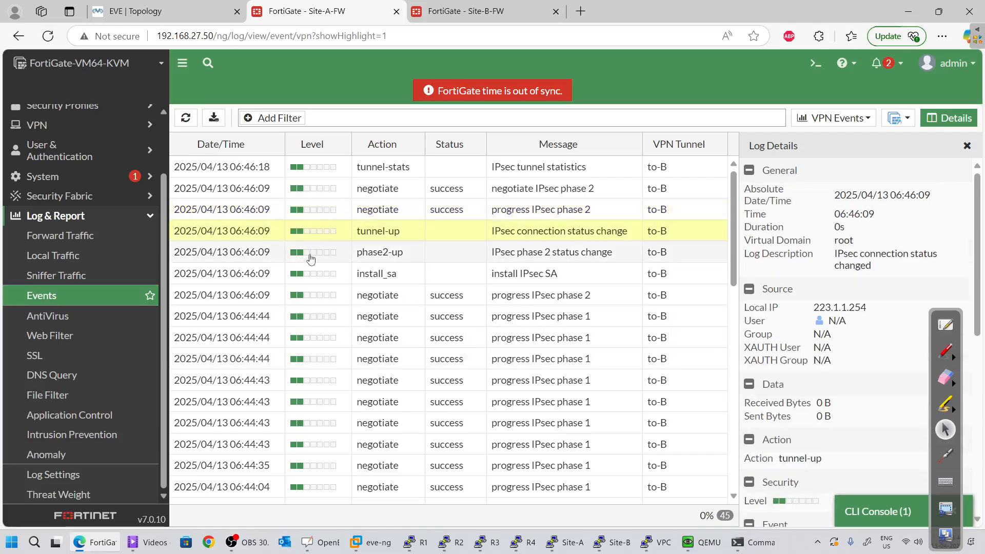
pyautogui.click(309, 253)
pyautogui.click(309, 231)
pyautogui.click(308, 209)
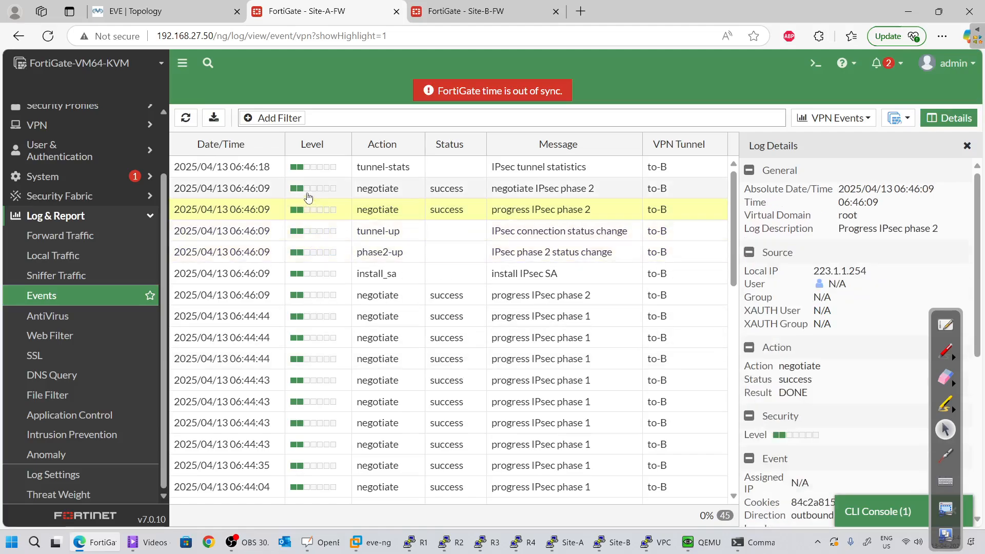
pyautogui.click(306, 189)
pyautogui.click(306, 167)
pyautogui.click(308, 189)
pyautogui.click(310, 210)
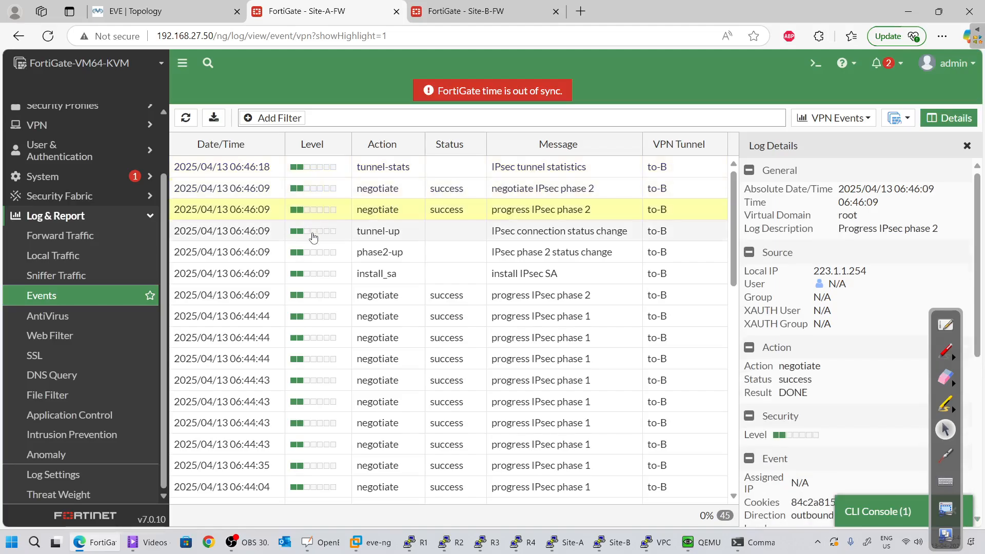
pyautogui.click(313, 231)
pyautogui.click(316, 254)
pyautogui.click(314, 273)
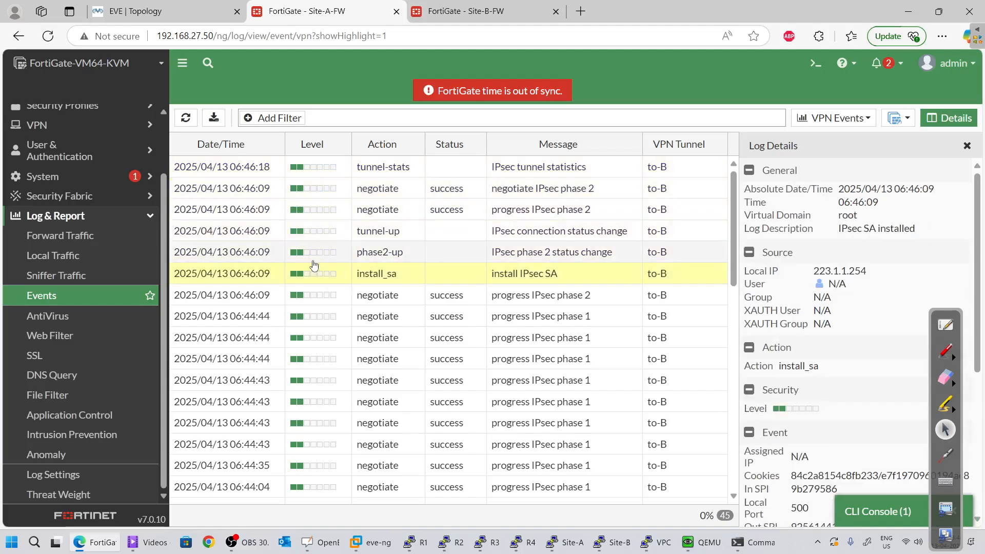
pyautogui.click(314, 252)
pyautogui.click(313, 230)
pyautogui.click(300, 208)
pyautogui.click(298, 189)
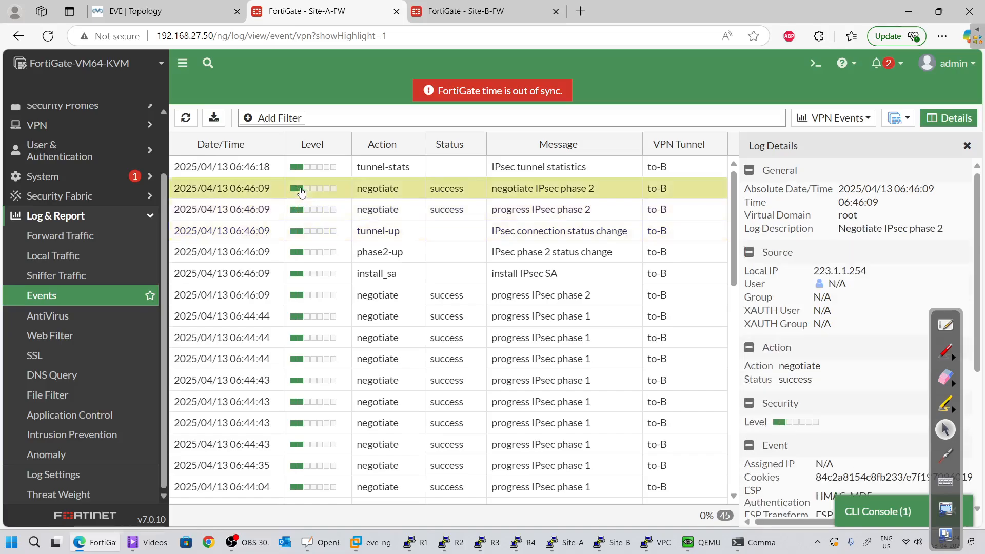
pyautogui.click(297, 167)
pyautogui.click(290, 189)
pyautogui.click(287, 225)
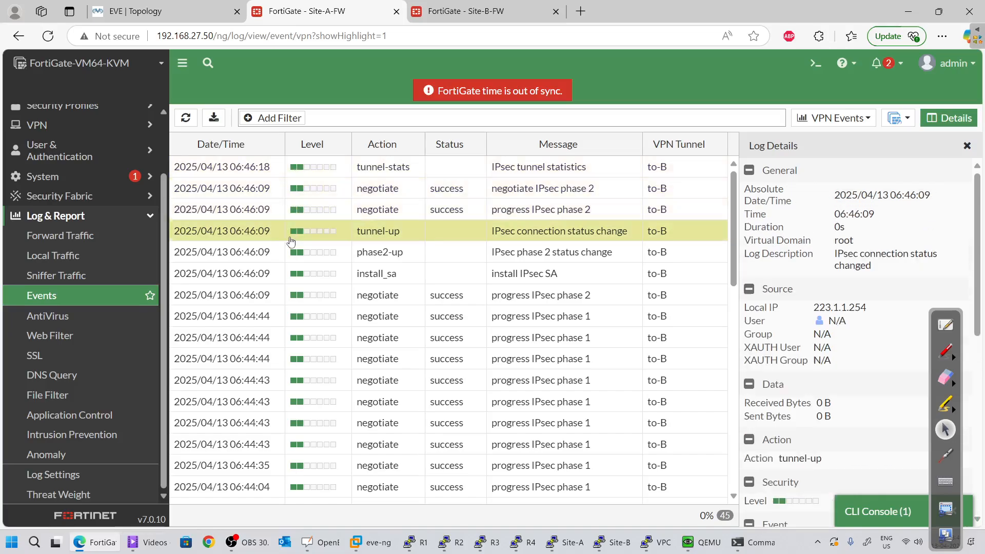
pyautogui.click(300, 252)
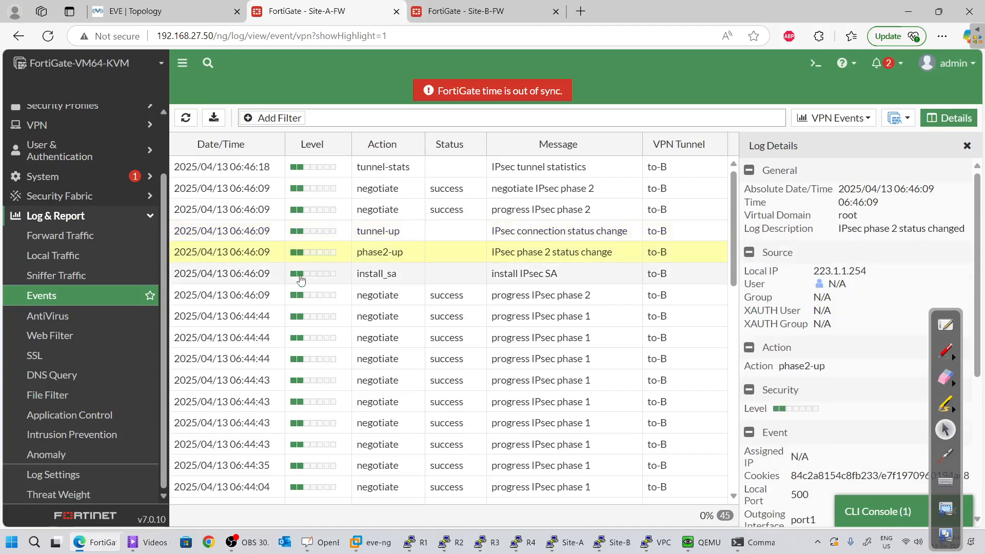
pyautogui.click(303, 272)
pyautogui.click(305, 231)
pyautogui.click(313, 208)
pyautogui.click(314, 189)
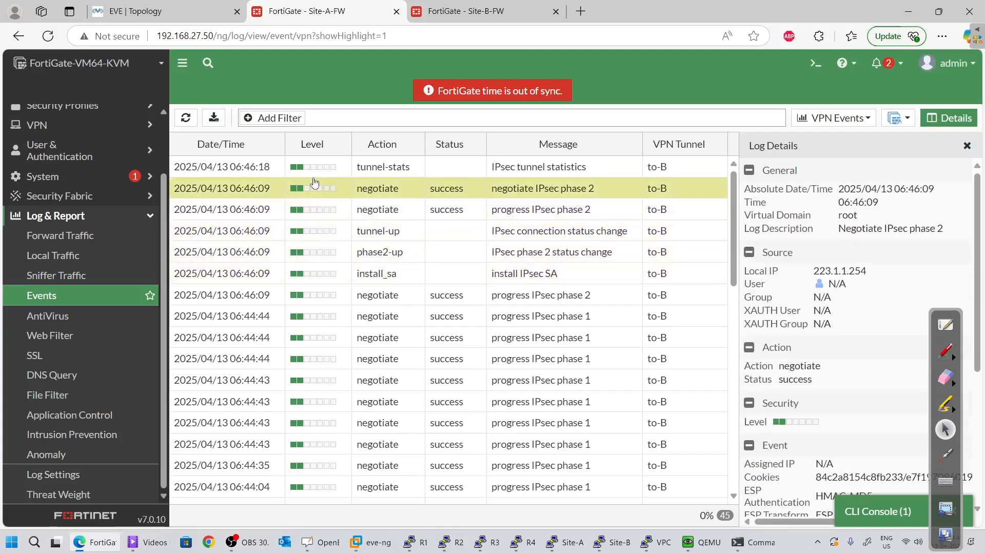
pyautogui.click(311, 167)
pyautogui.click(314, 211)
pyautogui.click(312, 239)
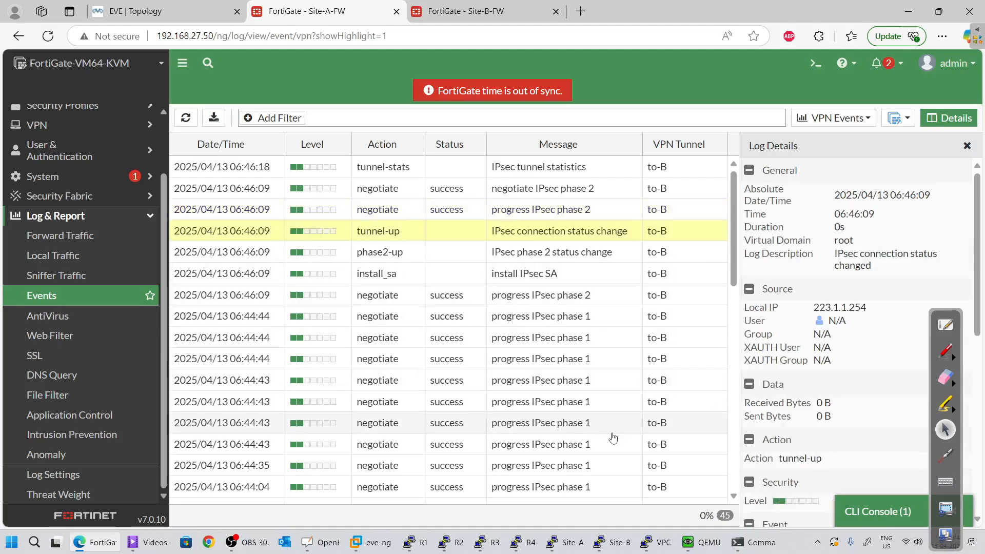